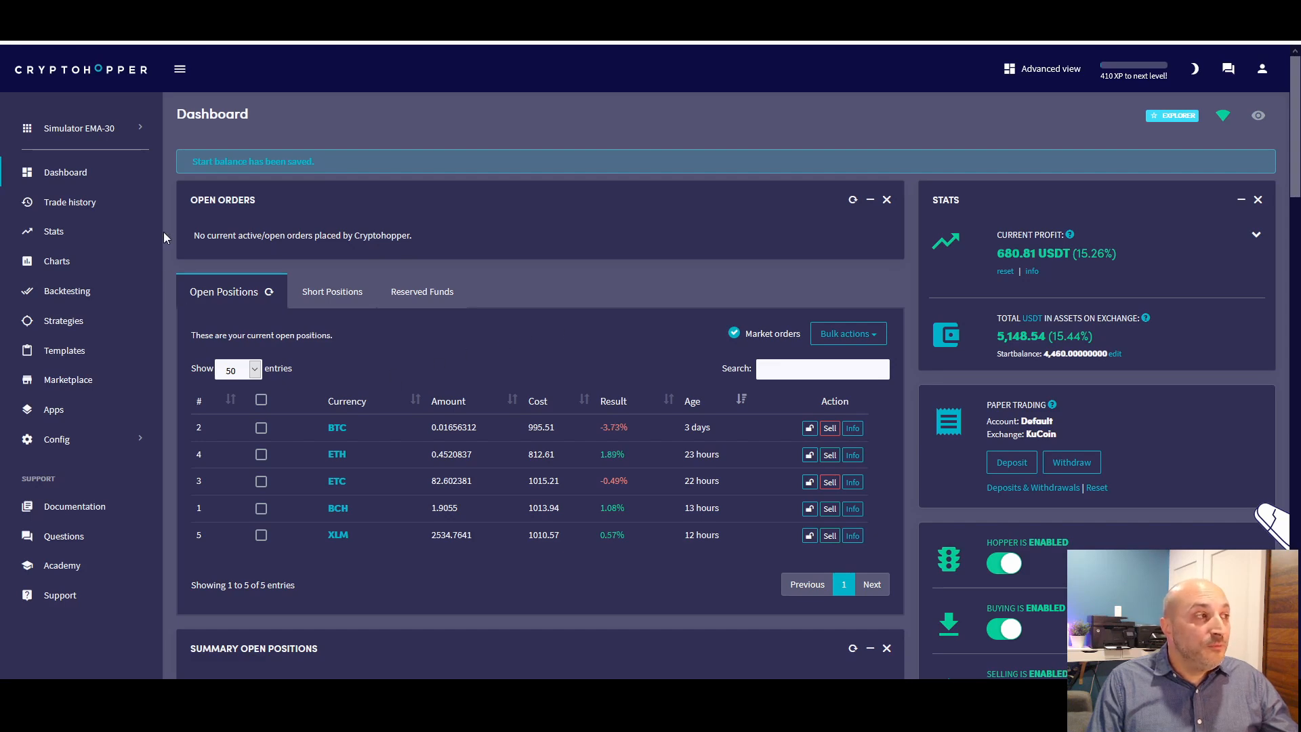
Open the charts, find the KuCoin BTC - USDT pair by searching "btc", load it, and set the chart interval to 4 hours
left_click(48, 262)
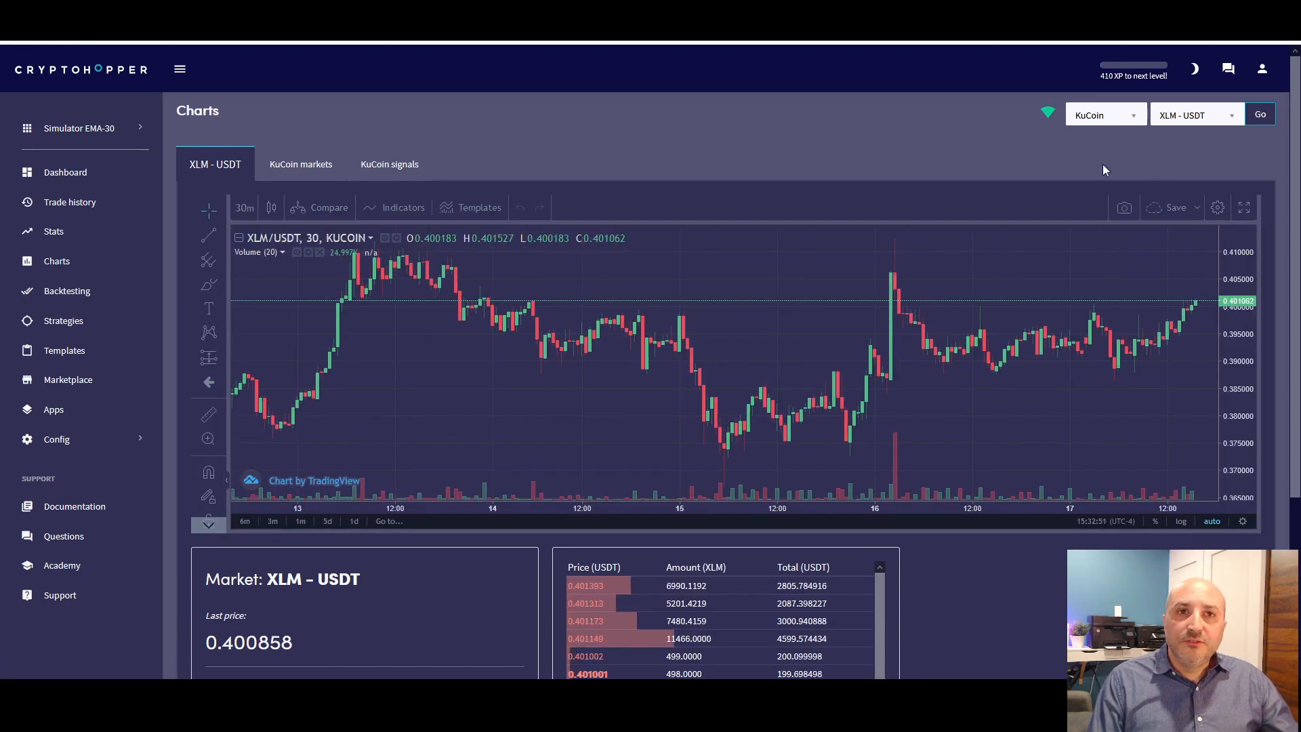
left_click(1233, 122)
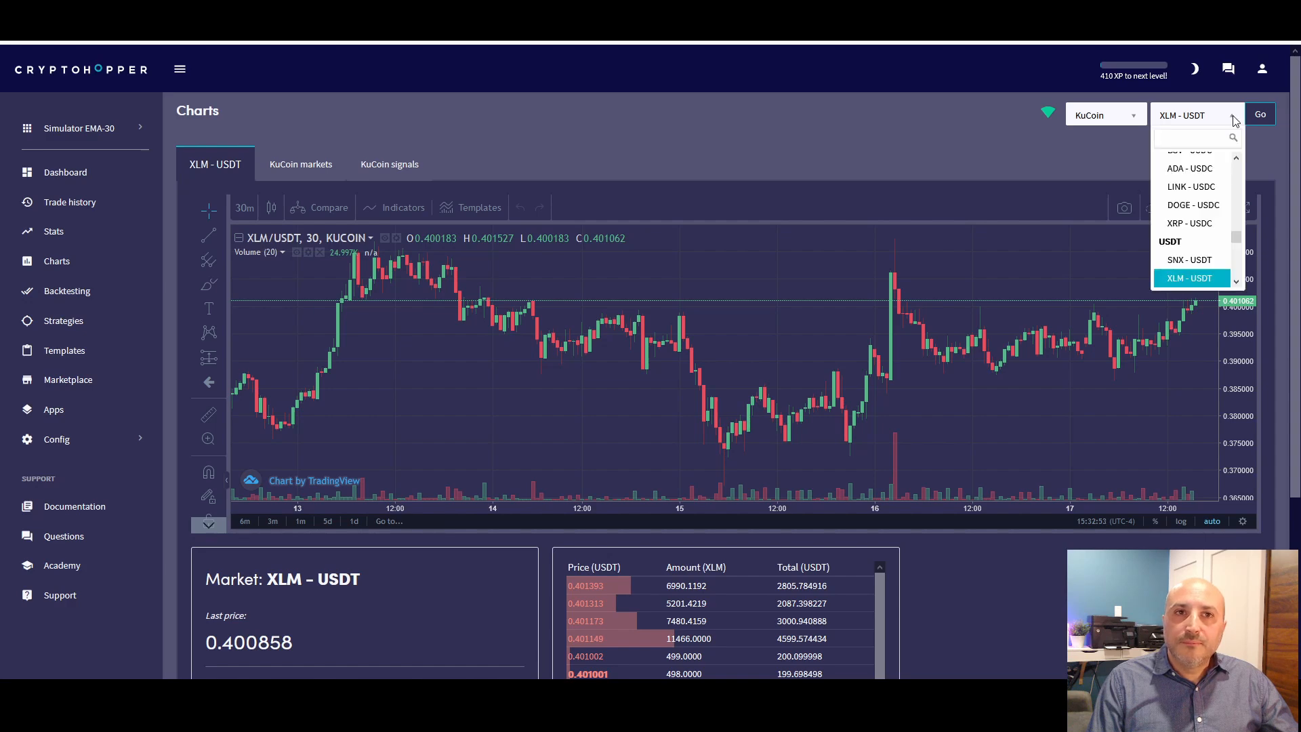
scroll(1236, 240, "down", 4)
scroll(1236, 241, "down", 3)
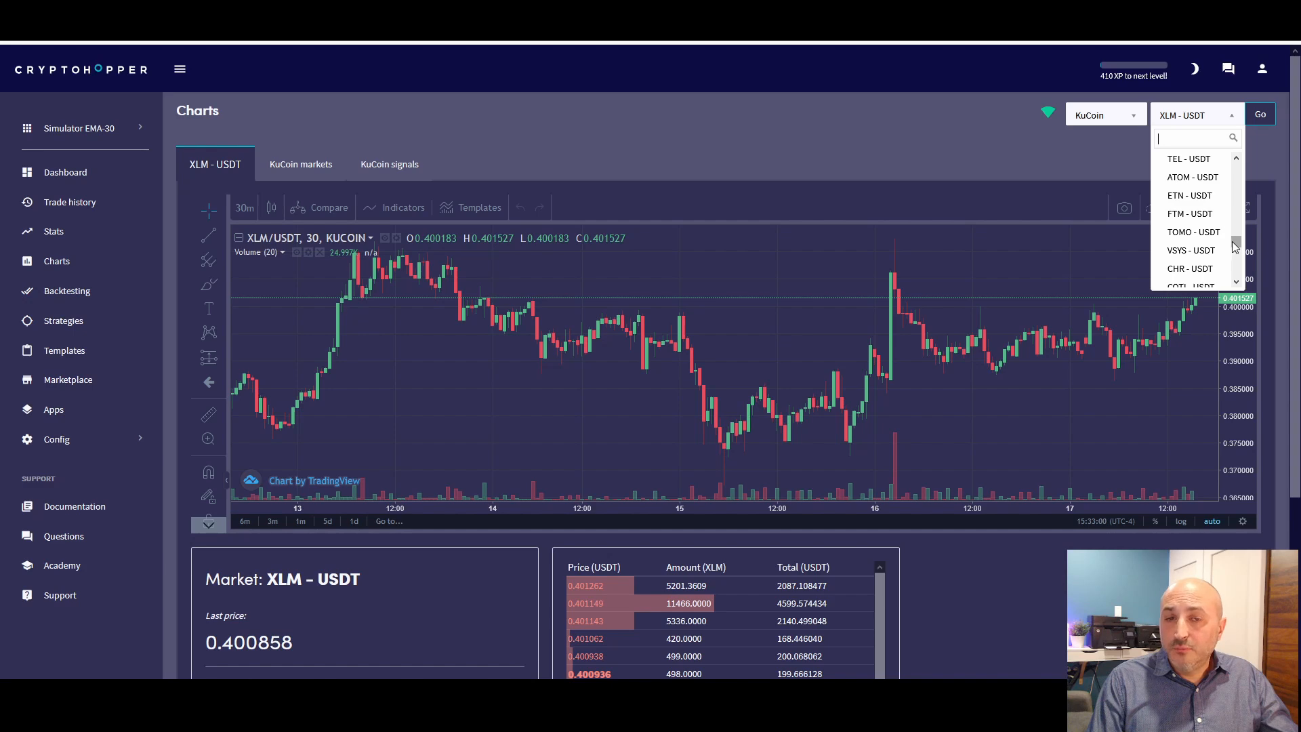
scroll(1231, 250, "down", 3)
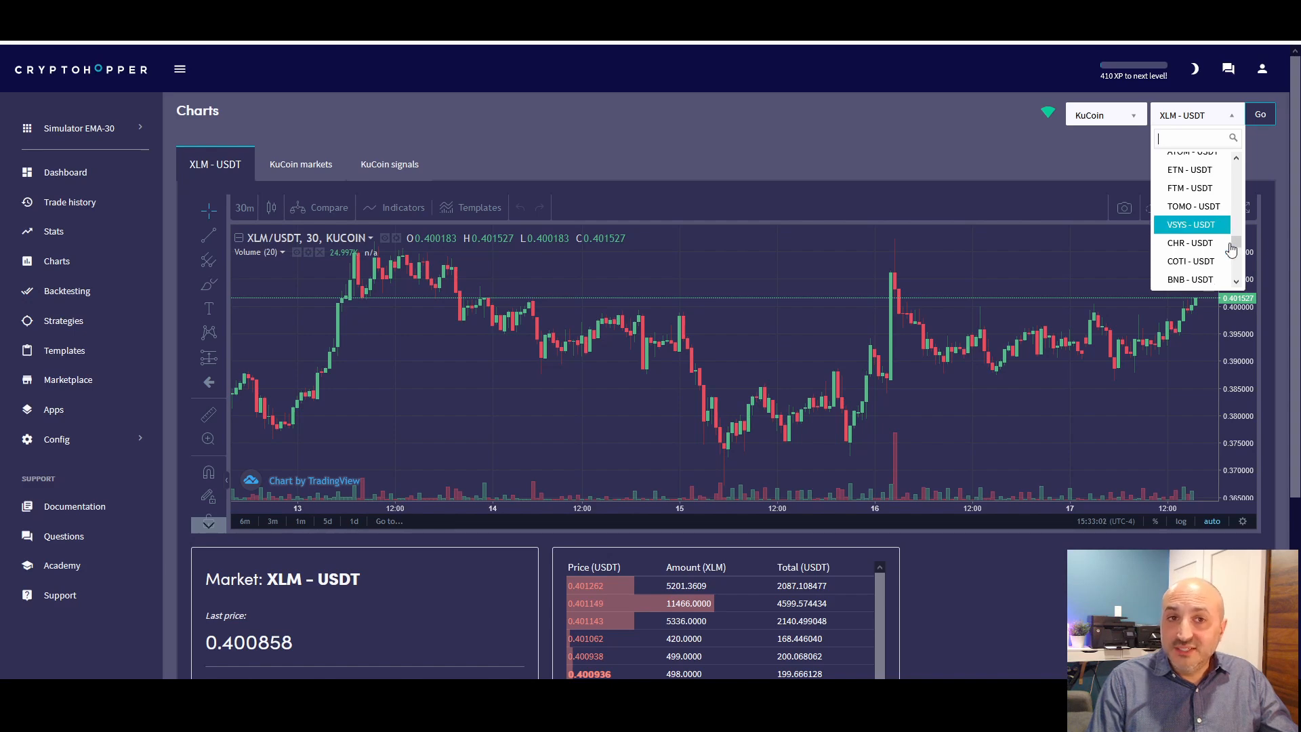
scroll(1231, 250, "down", 10)
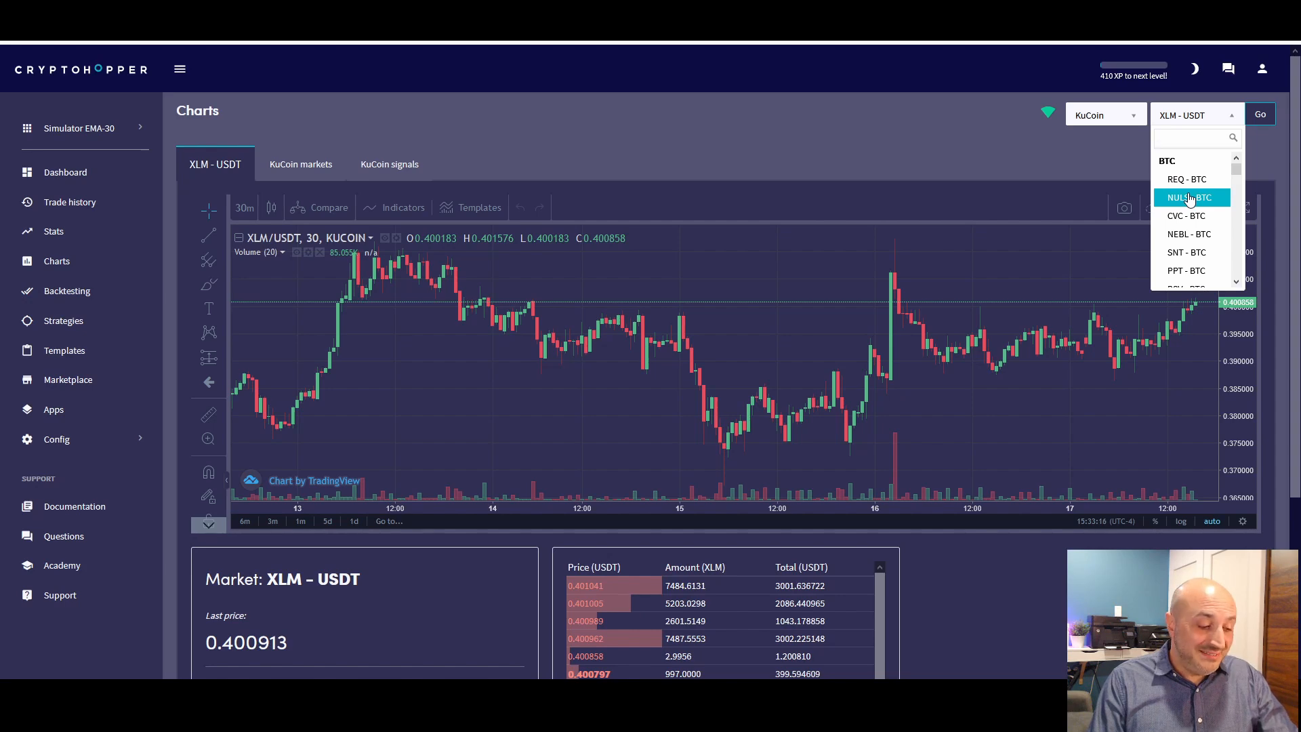
type("btc")
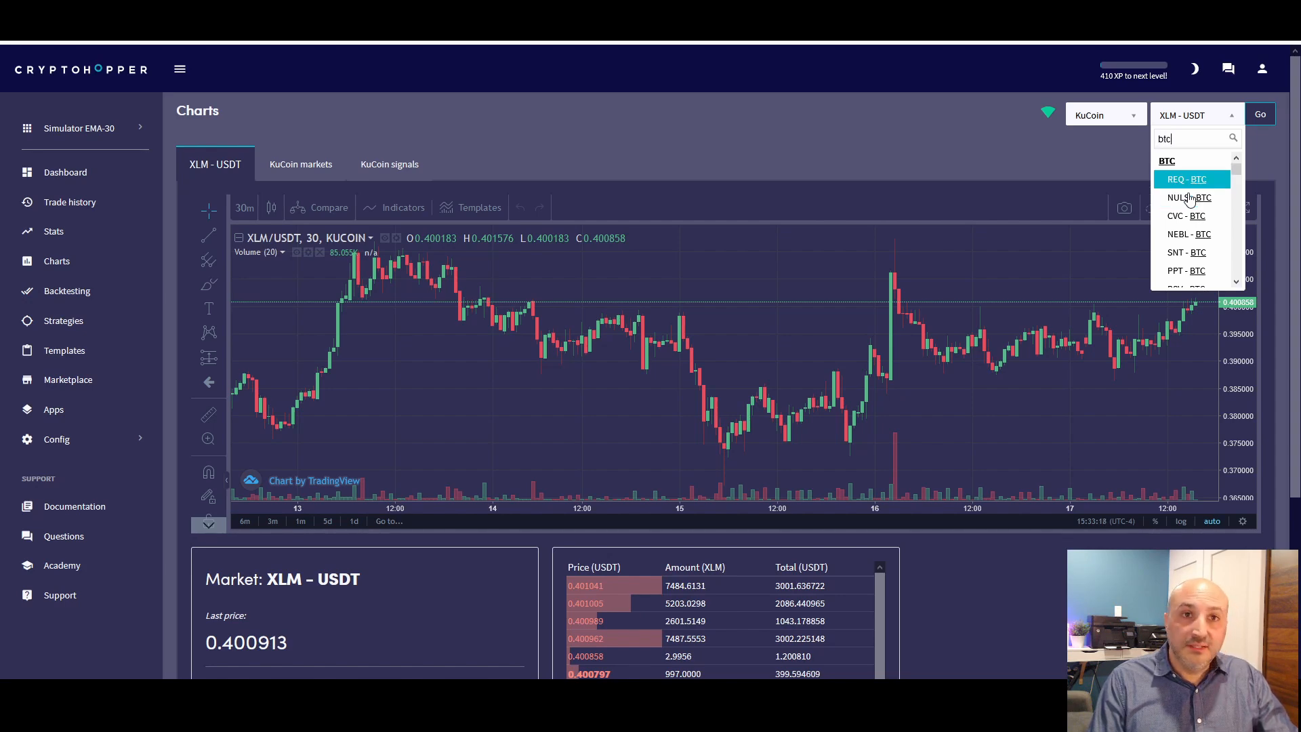
scroll(1213, 217, "down", 2)
scroll(1215, 220, "down", 3)
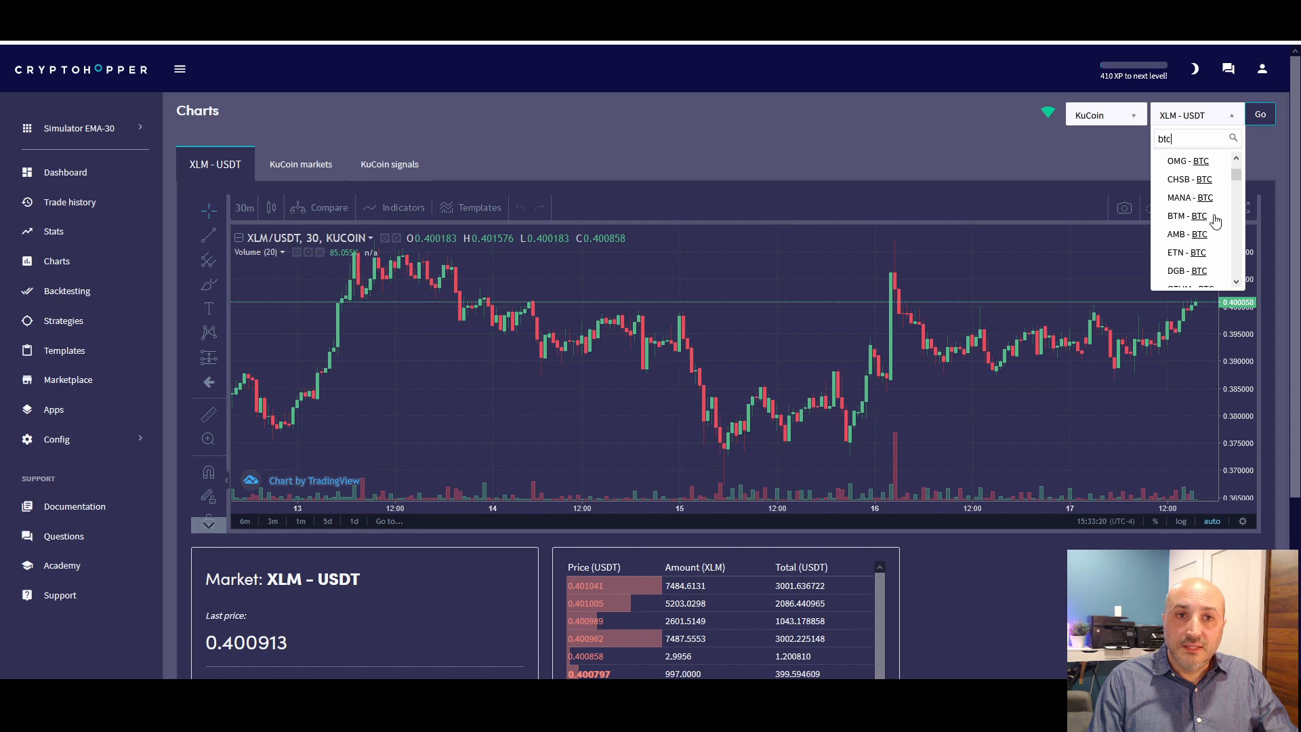
scroll(1214, 220, "down", 4)
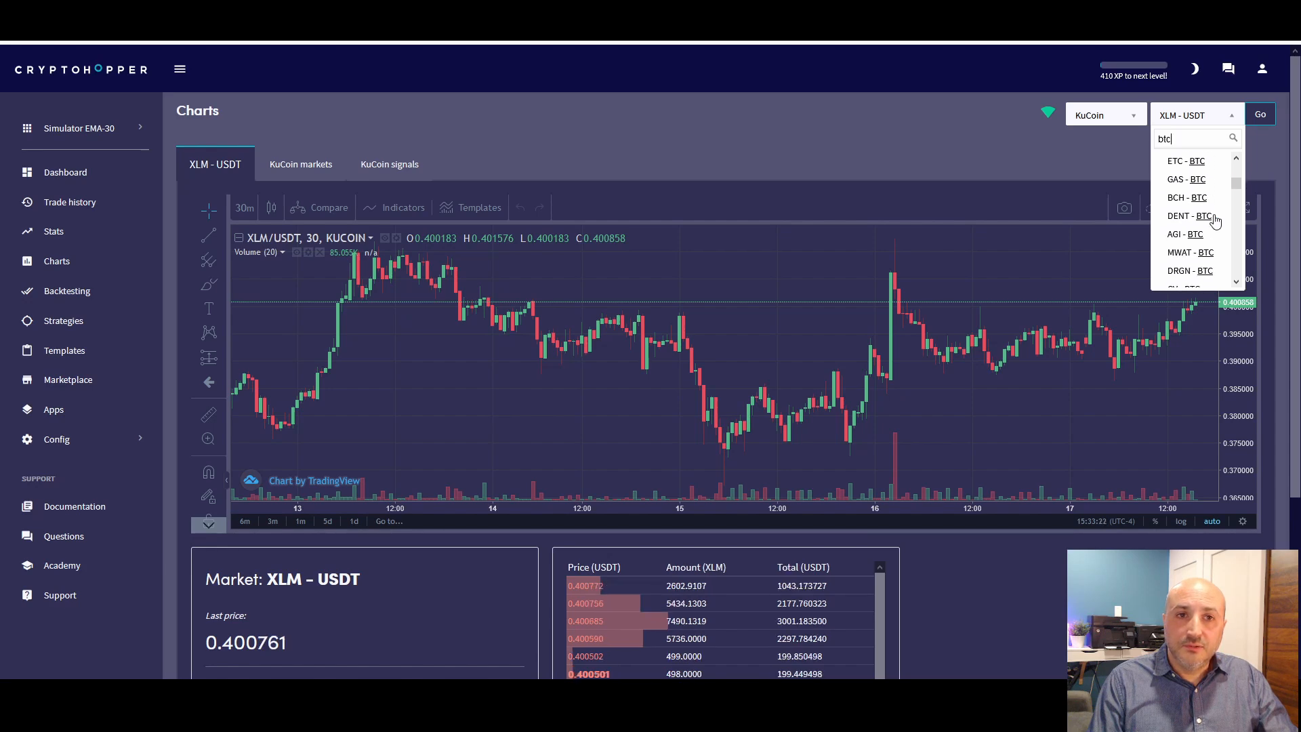
scroll(1214, 220, "down", 8)
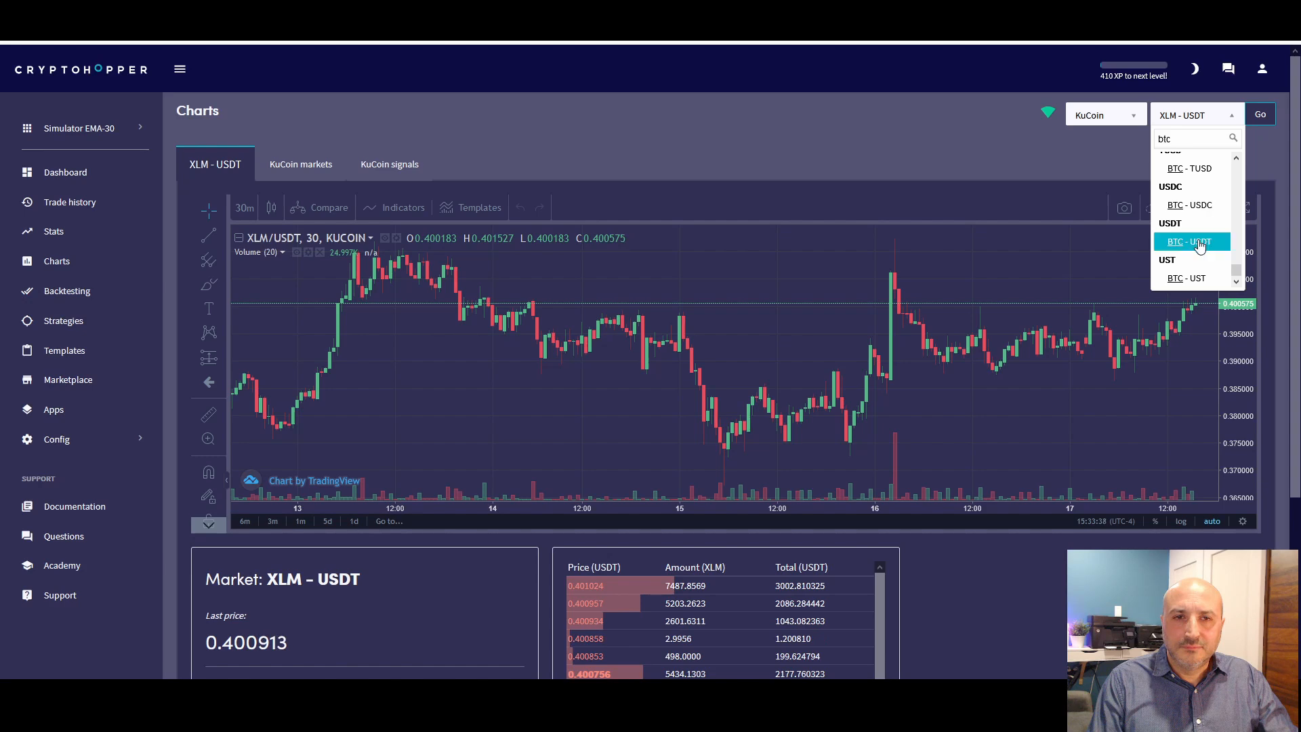
left_click(1191, 242)
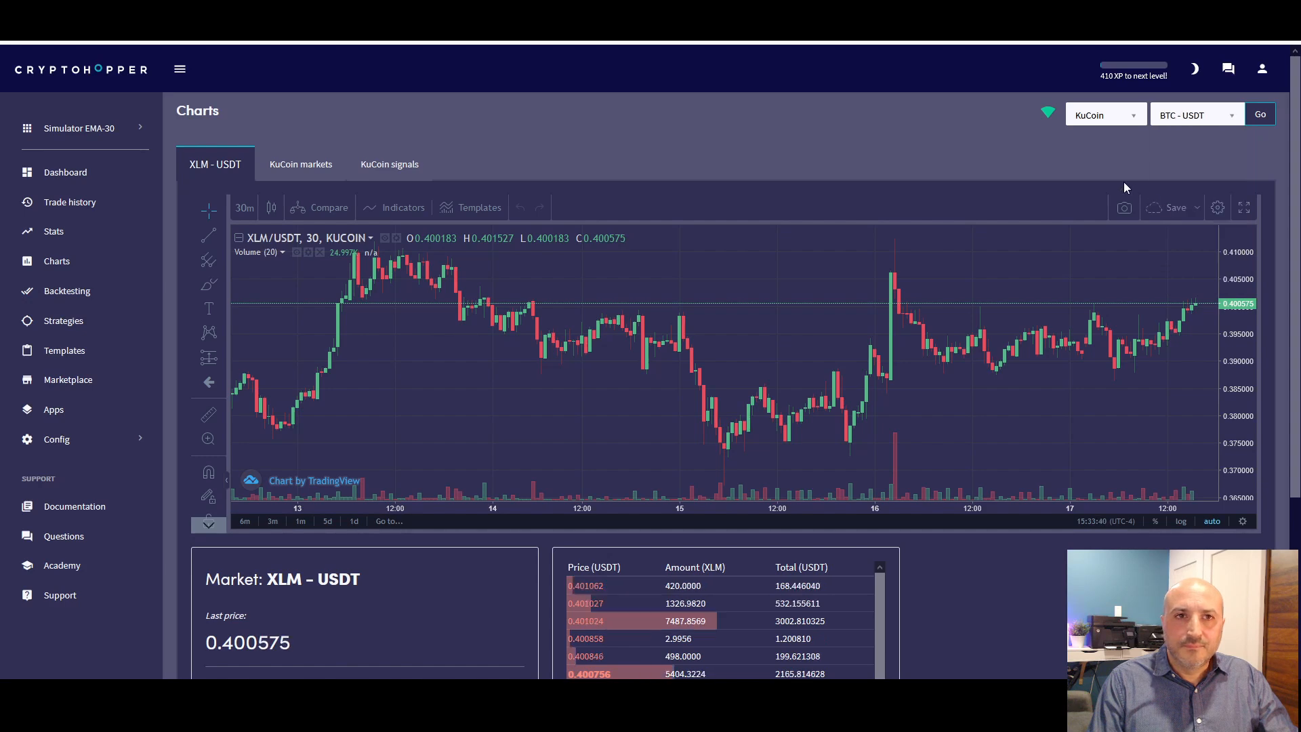
left_click(1259, 114)
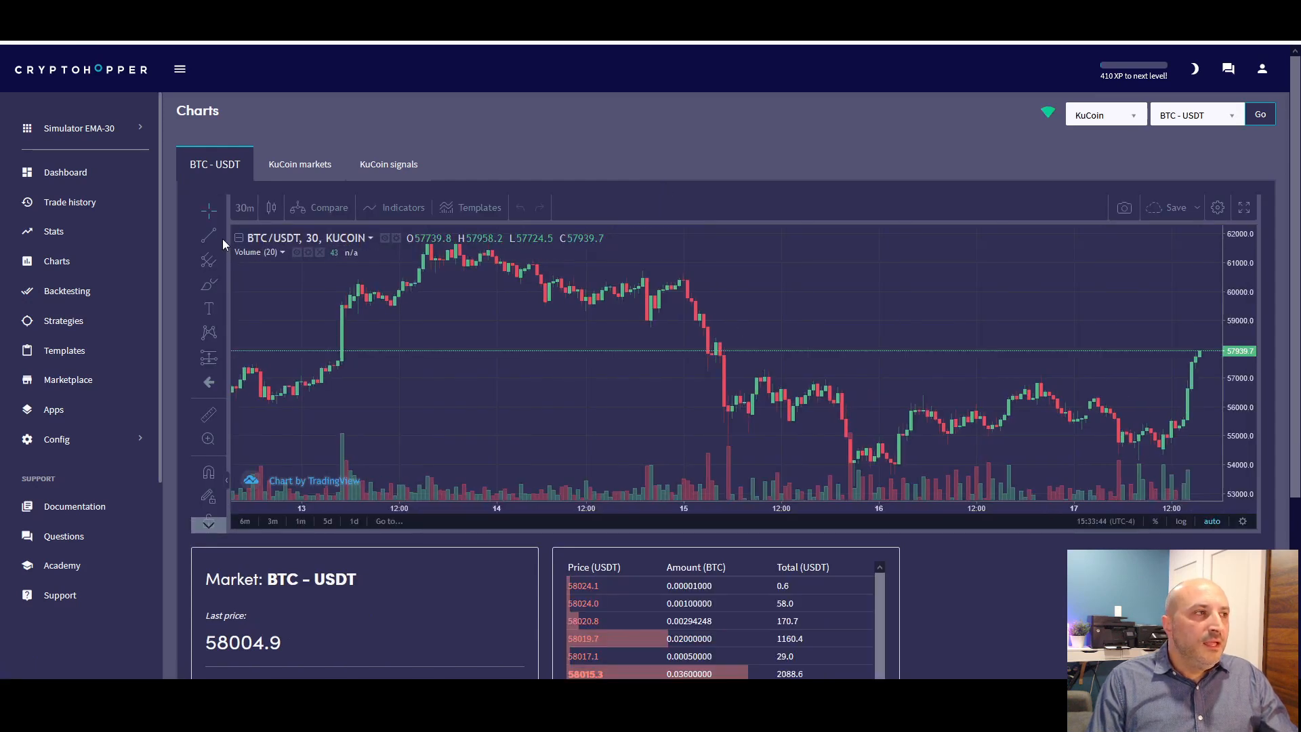
left_click(243, 207)
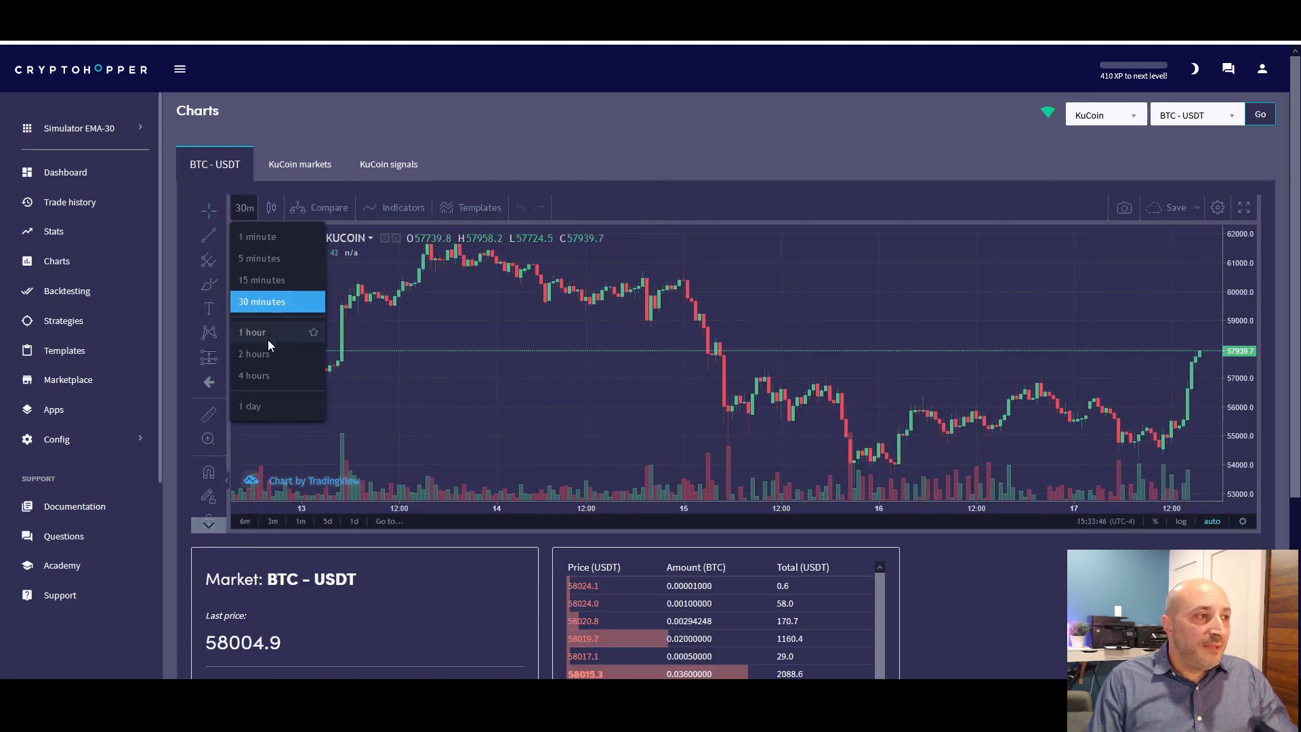
left_click(263, 377)
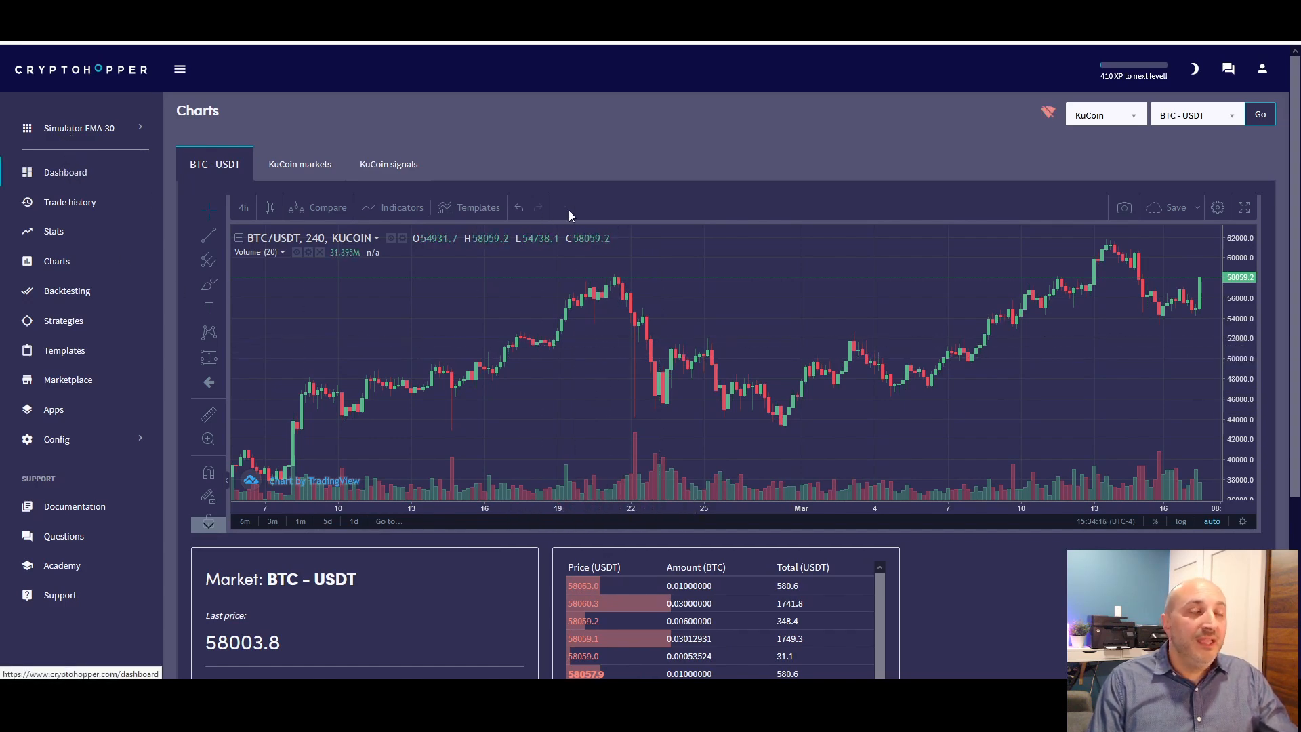
Return to the dashboard and review the open positions summary, the latest sells and the Cryptohopper output log
scroll(600, 259, "down", 15)
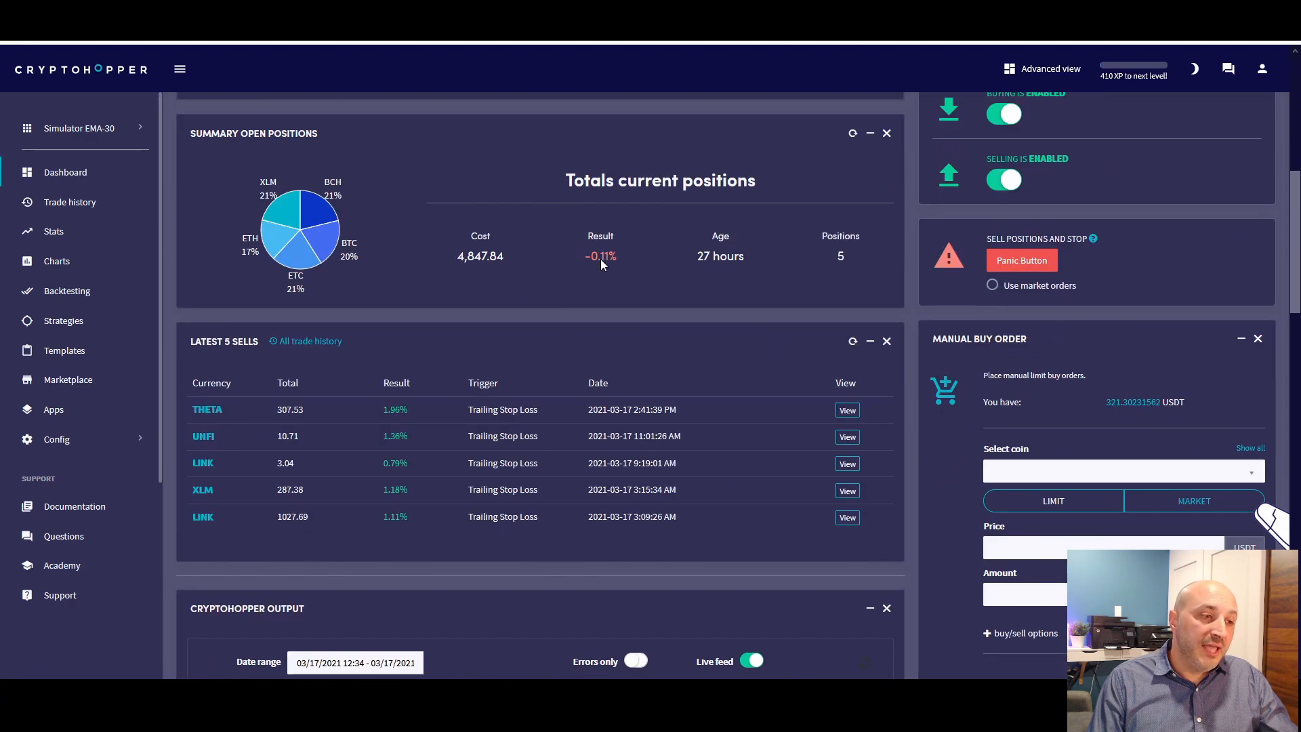
scroll(599, 279, "up", 3)
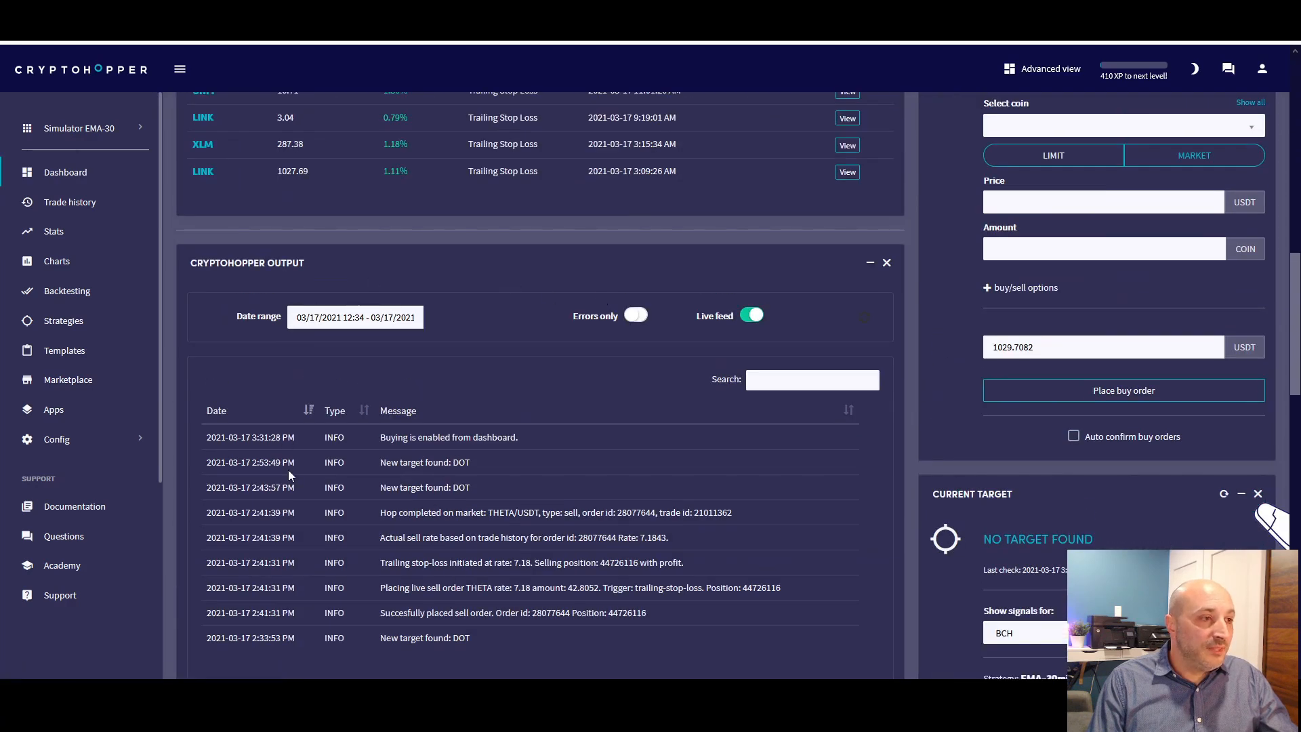
scroll(759, 450, "down", 2)
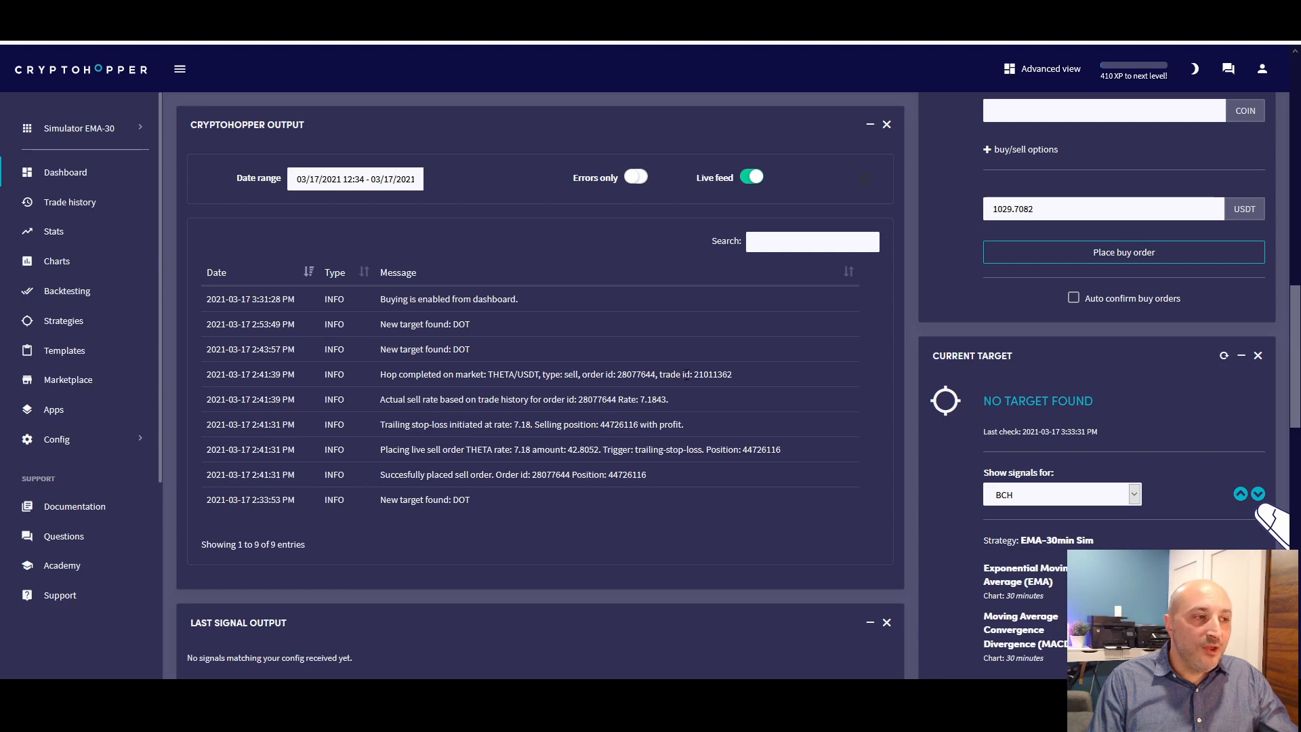
scroll(671, 406, "up", 1)
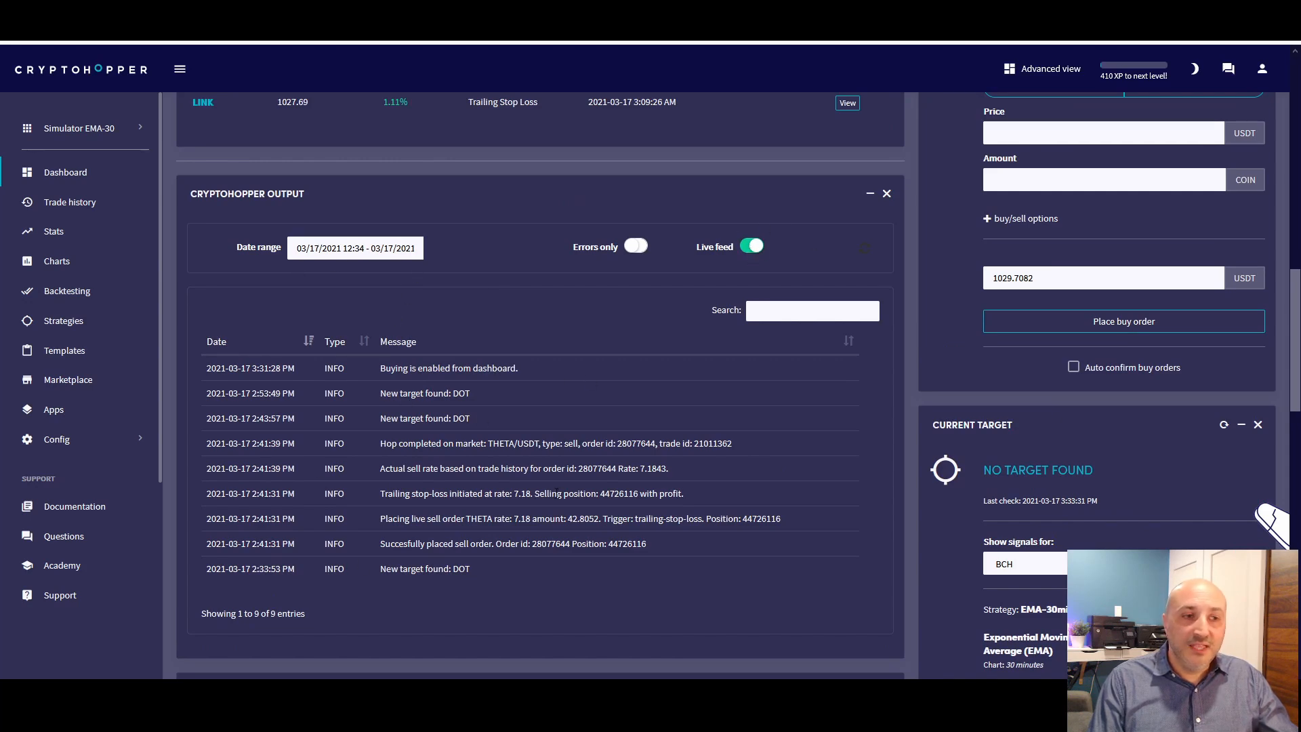
scroll(552, 487, "up", 5)
scroll(557, 500, "up", 2)
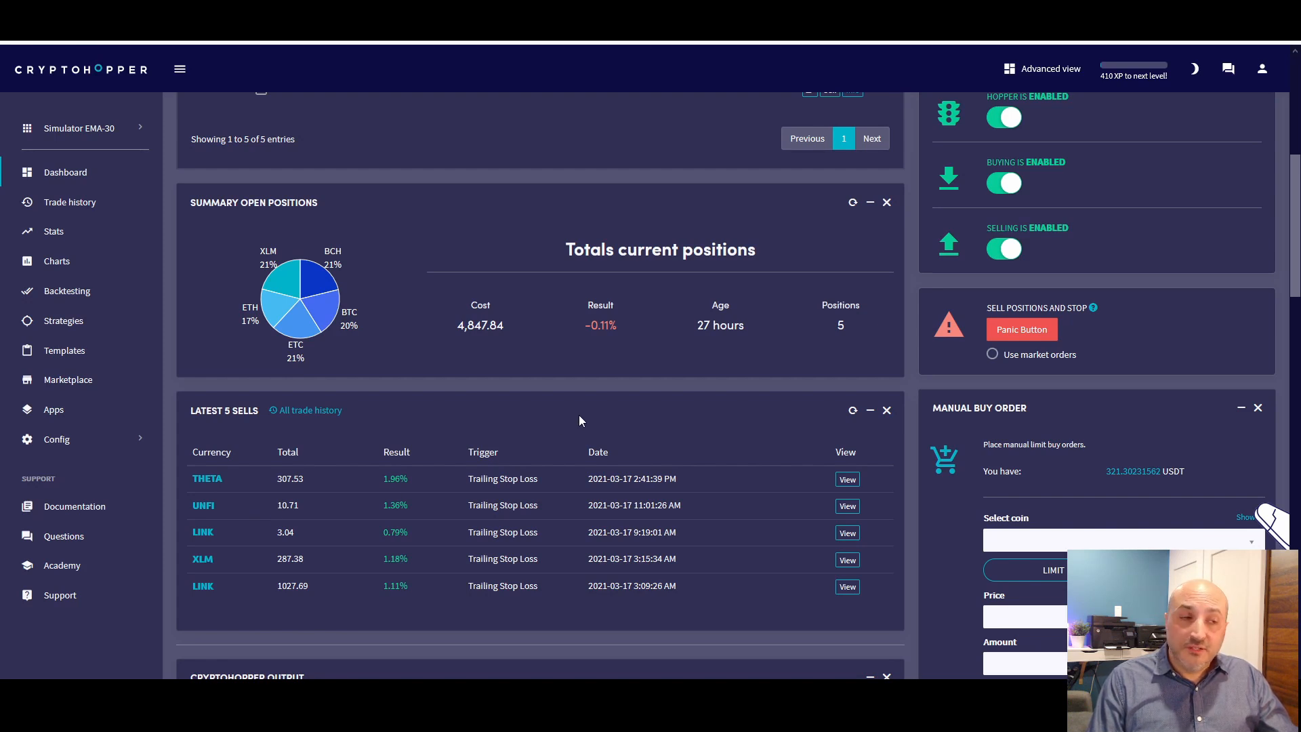
Fill in a manual market buy order for EOS (EOS) with an estimated total of 20 USDT
scroll(598, 415, "down", 2)
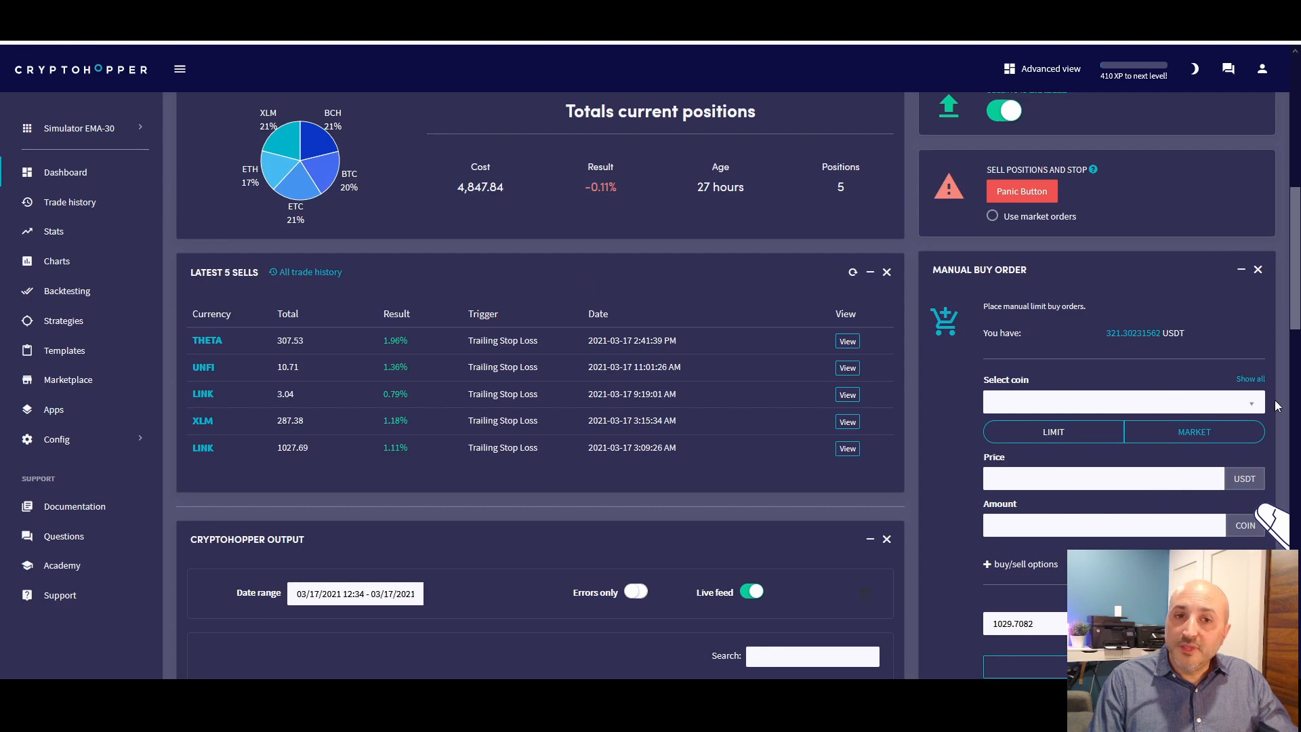
left_click(1249, 401)
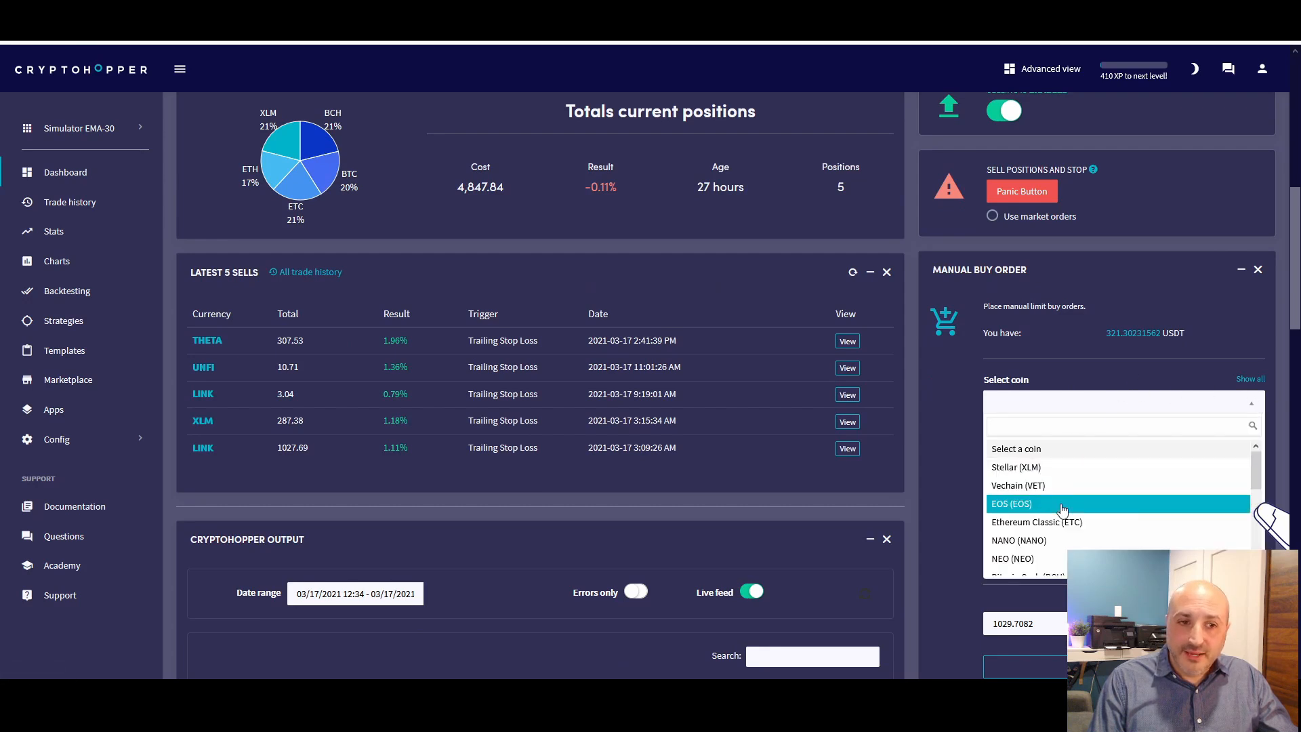
left_click(1024, 509)
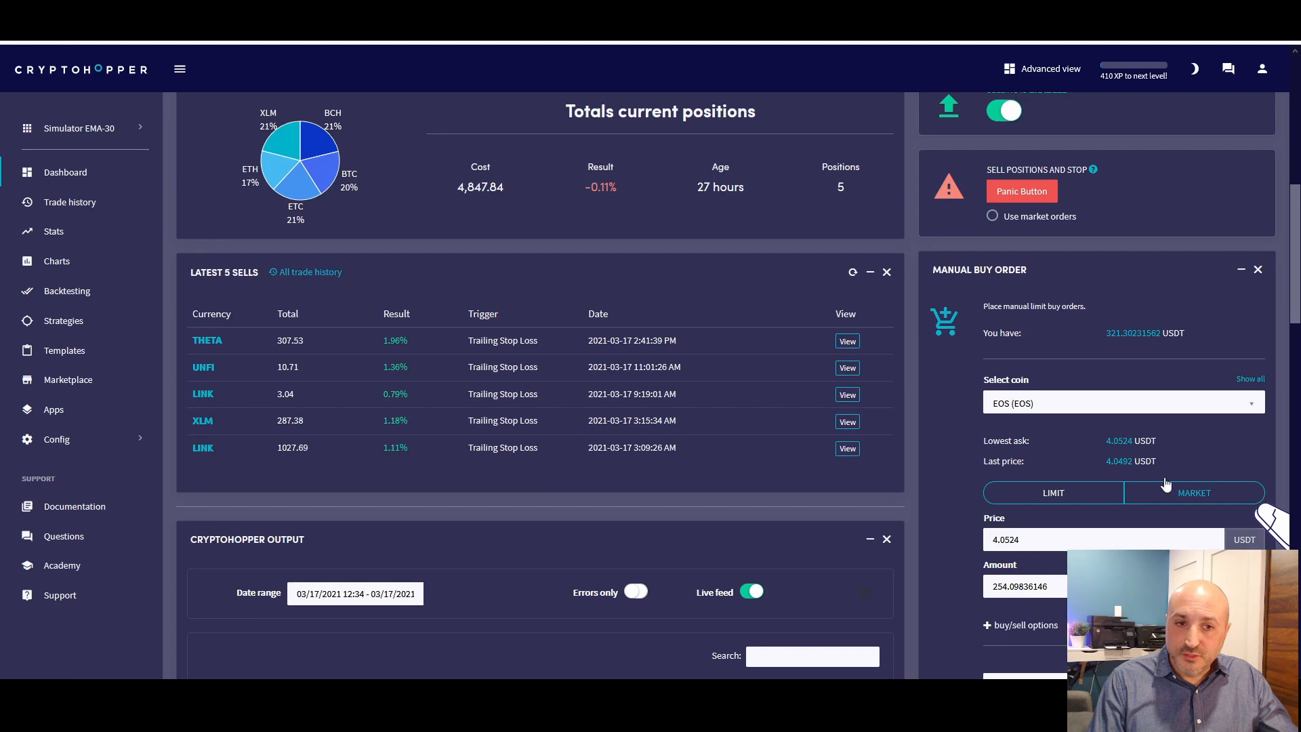
scroll(1081, 498, "down", 2)
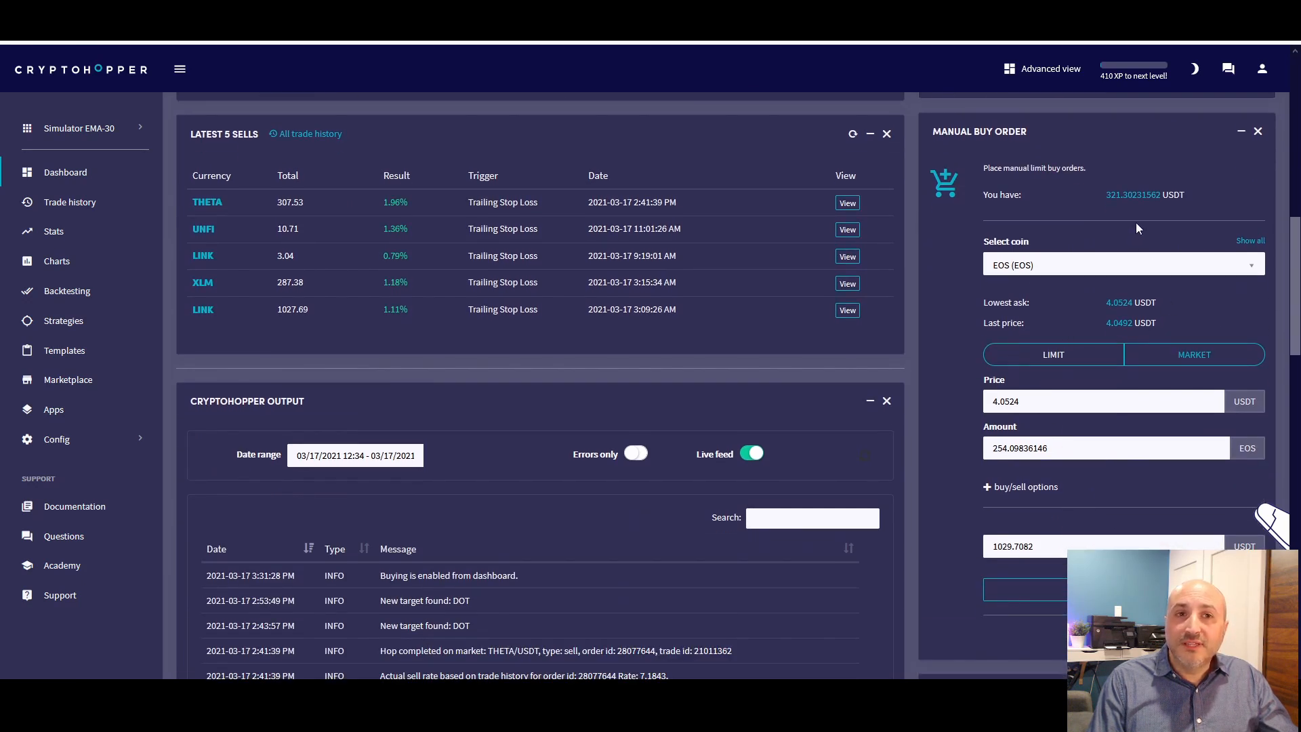
left_click(1191, 352)
double_click(1012, 503)
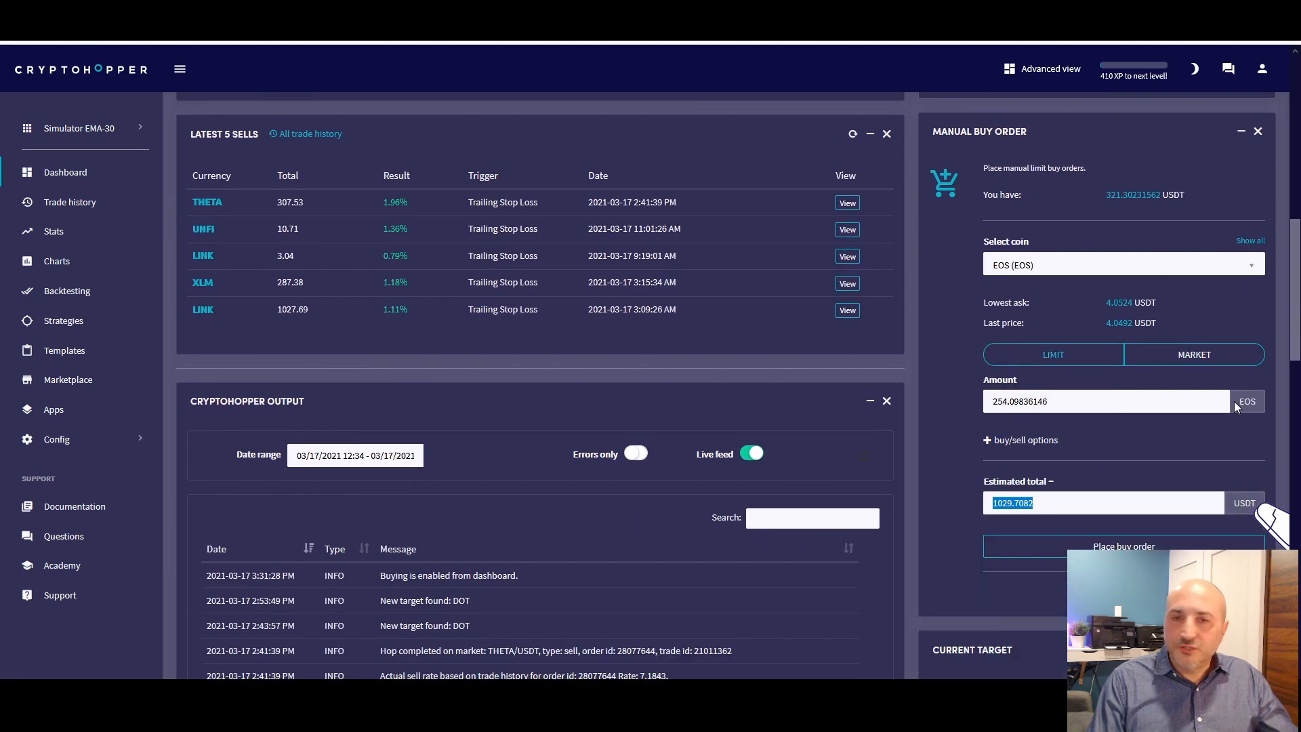
type("20")
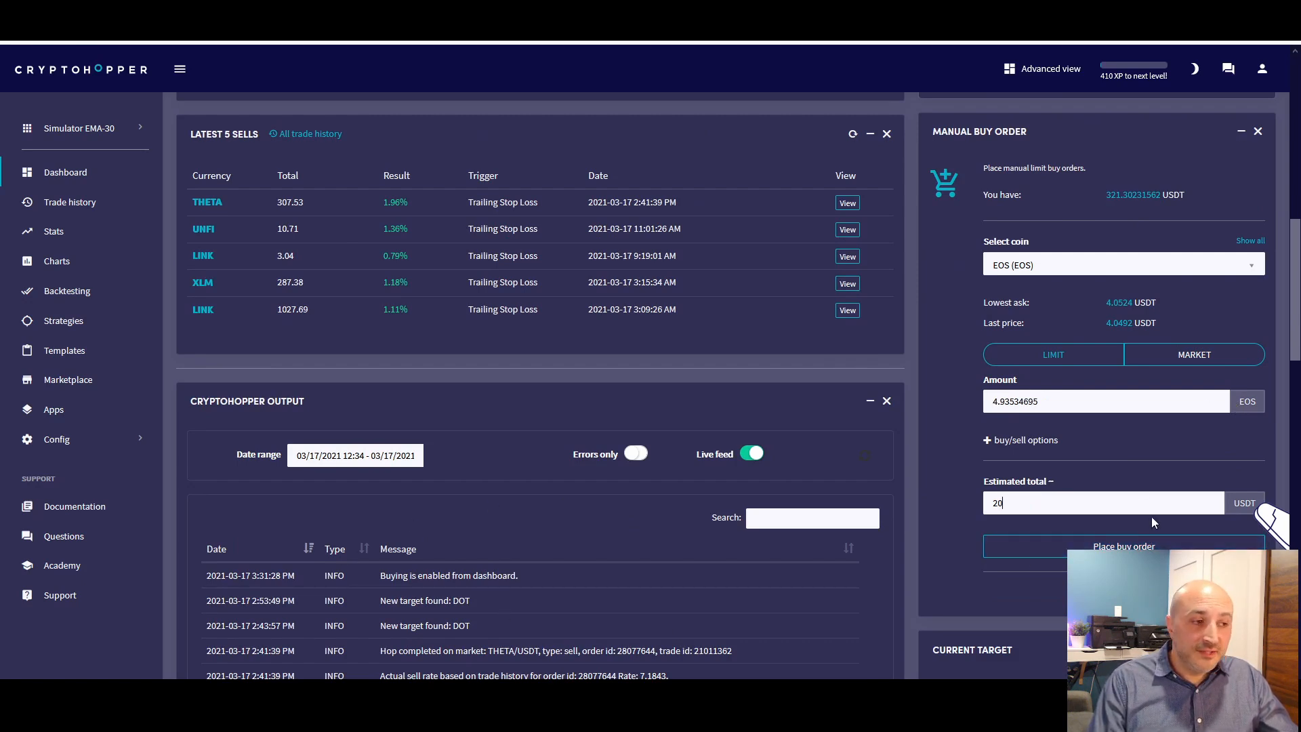
scroll(916, 462, "up", 15)
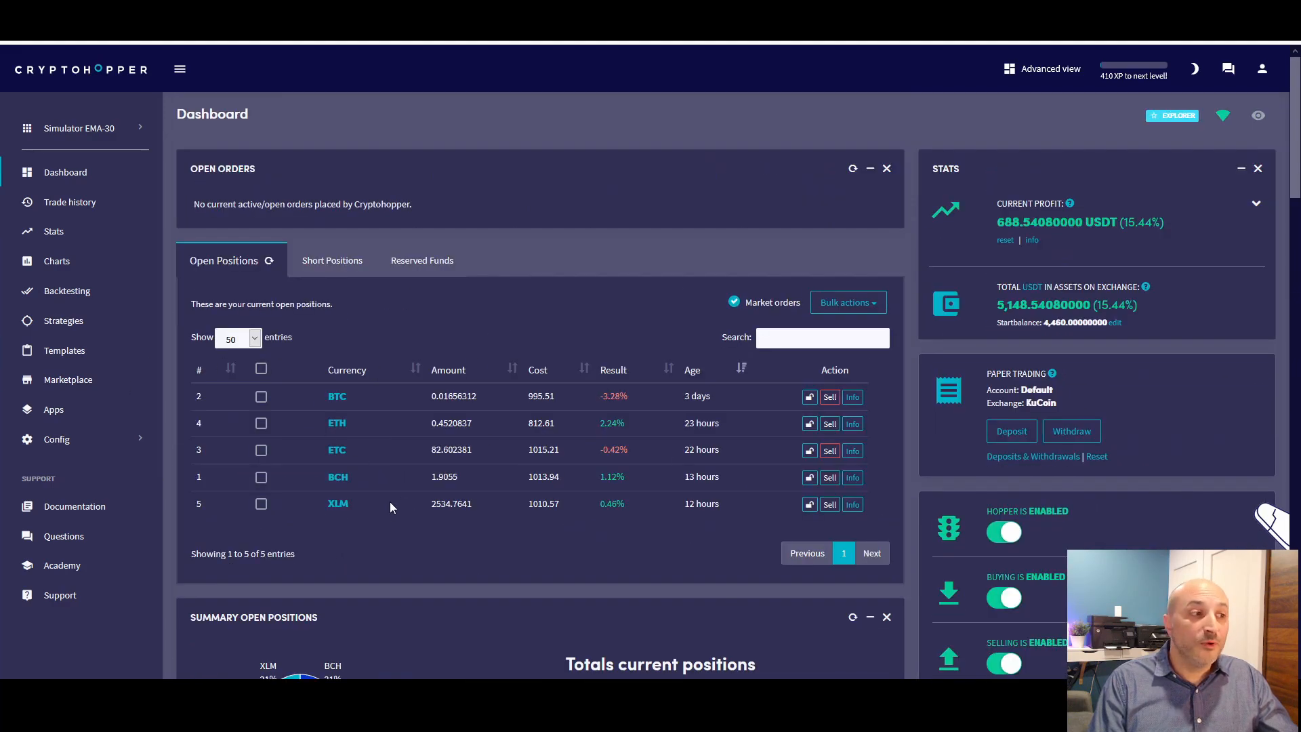
scroll(390, 503, "down", 3)
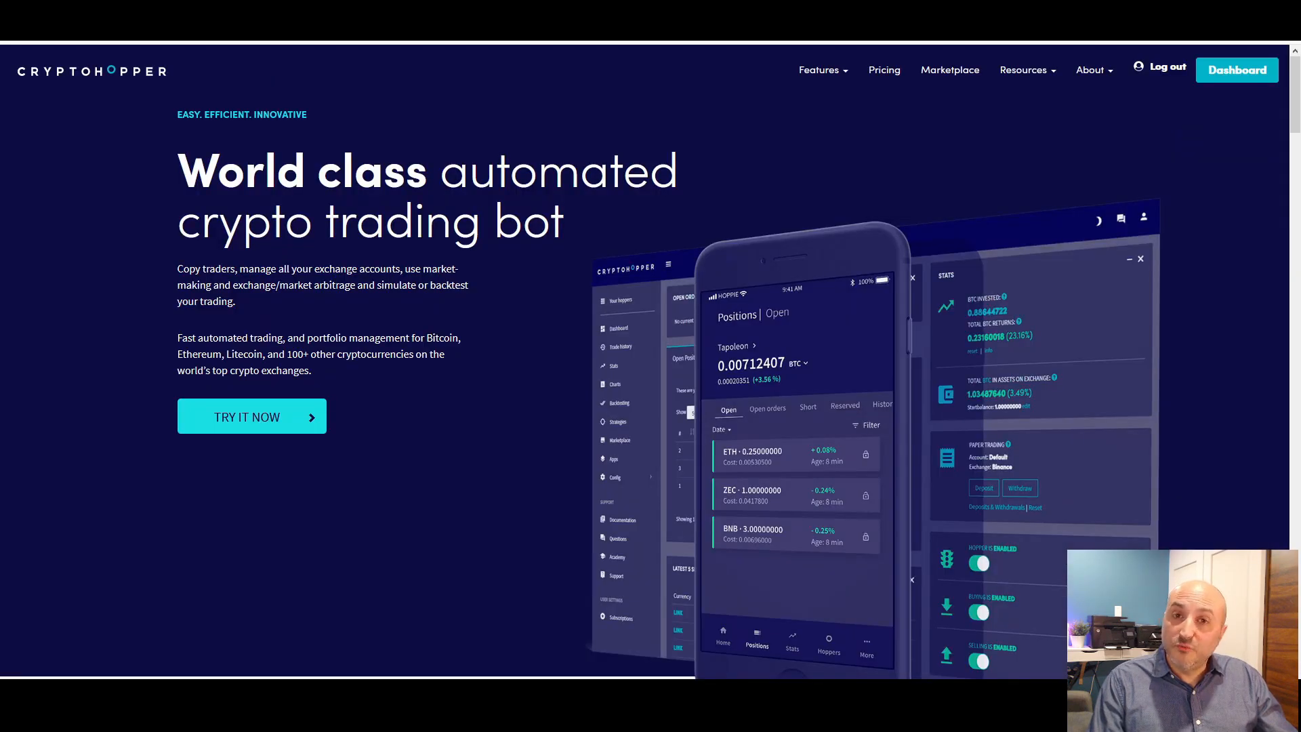
Open the Cryptohopper pricing page and compare the prices and top features of the Pioneer, Explorer, Adventurer and Hero packages
left_click(880, 73)
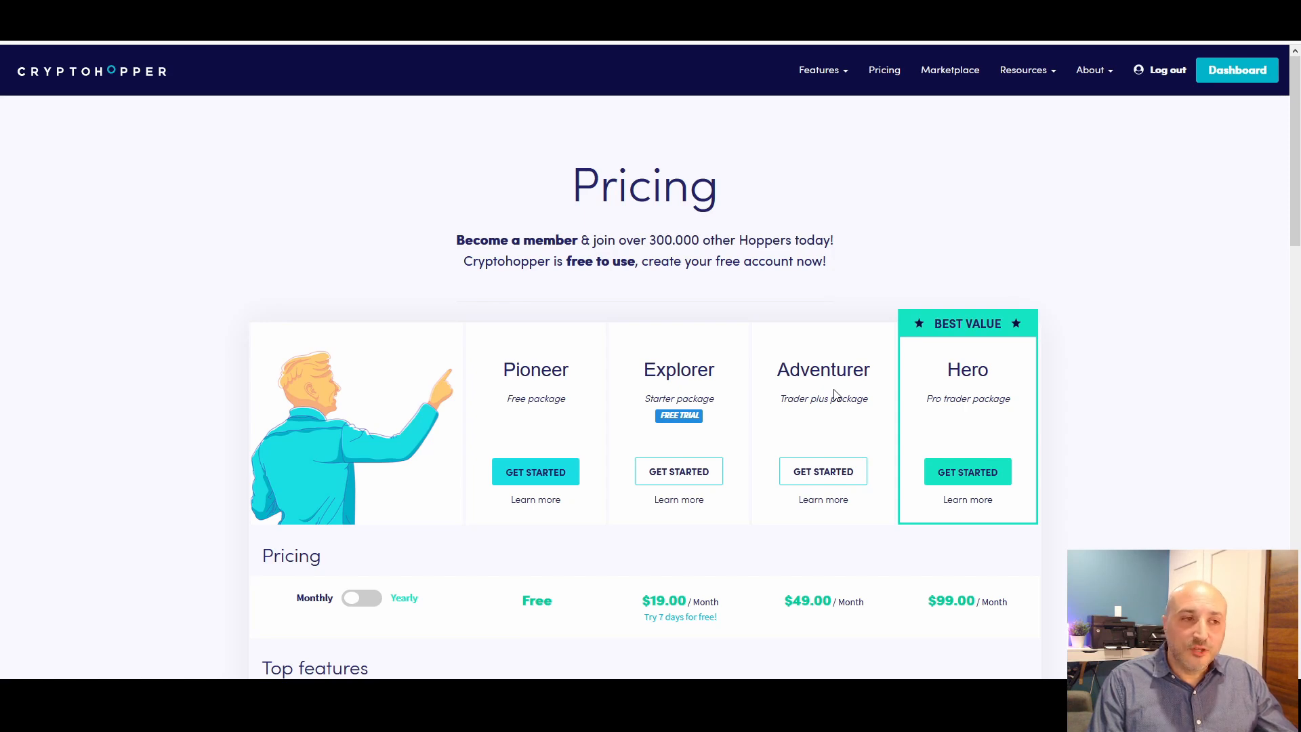
left_click(786, 473)
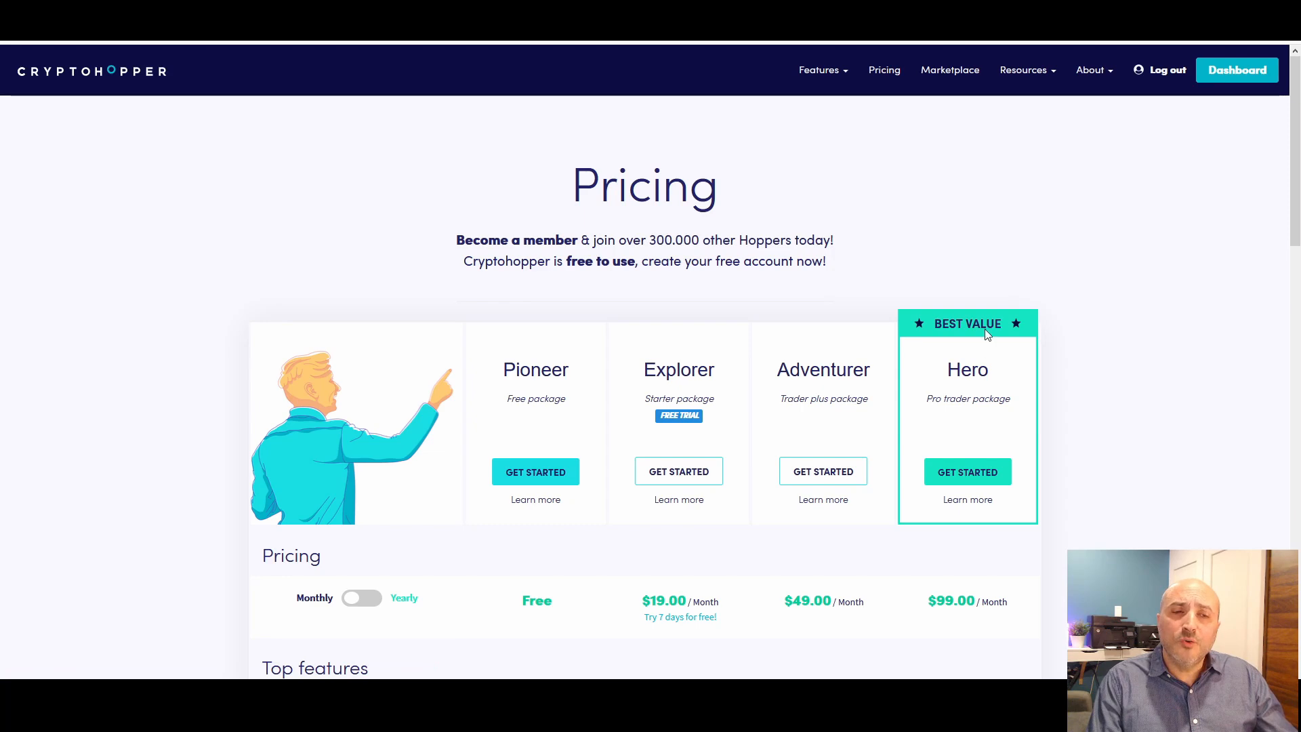
left_click(967, 471)
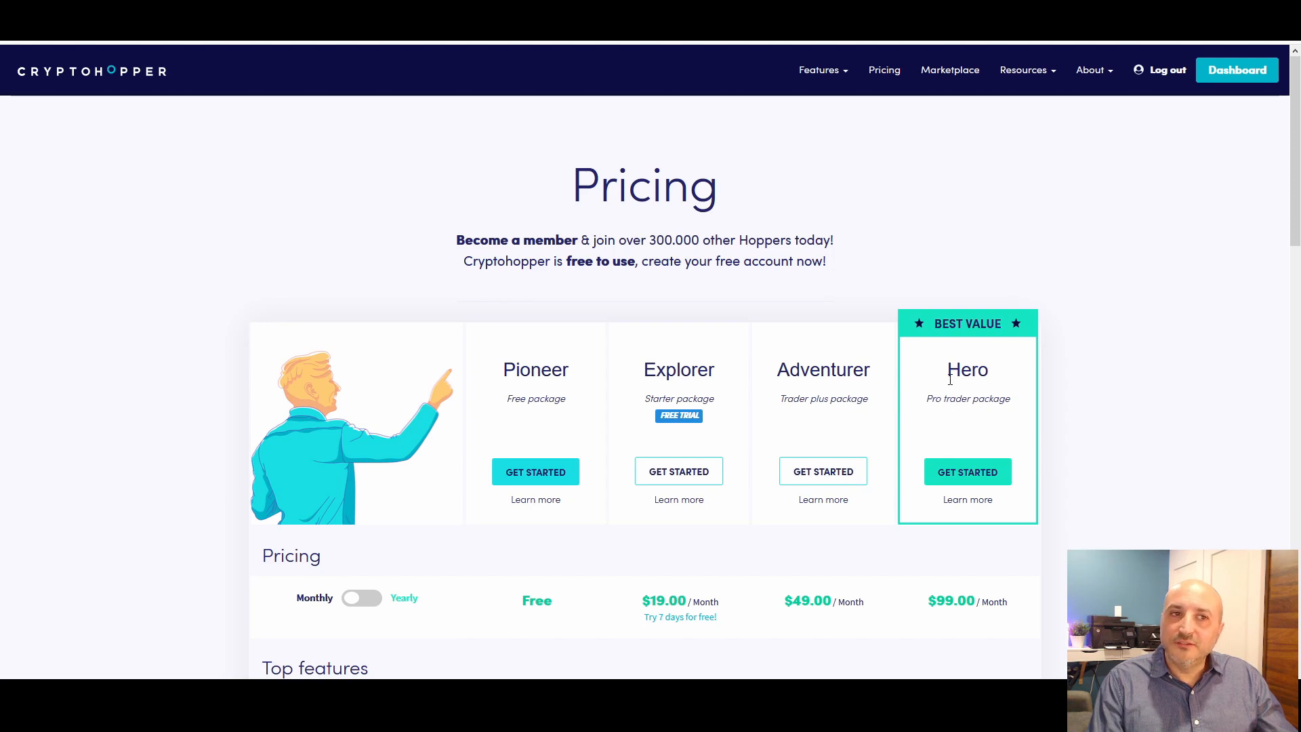
scroll(949, 379, "down", 4)
scroll(974, 380, "up", 1)
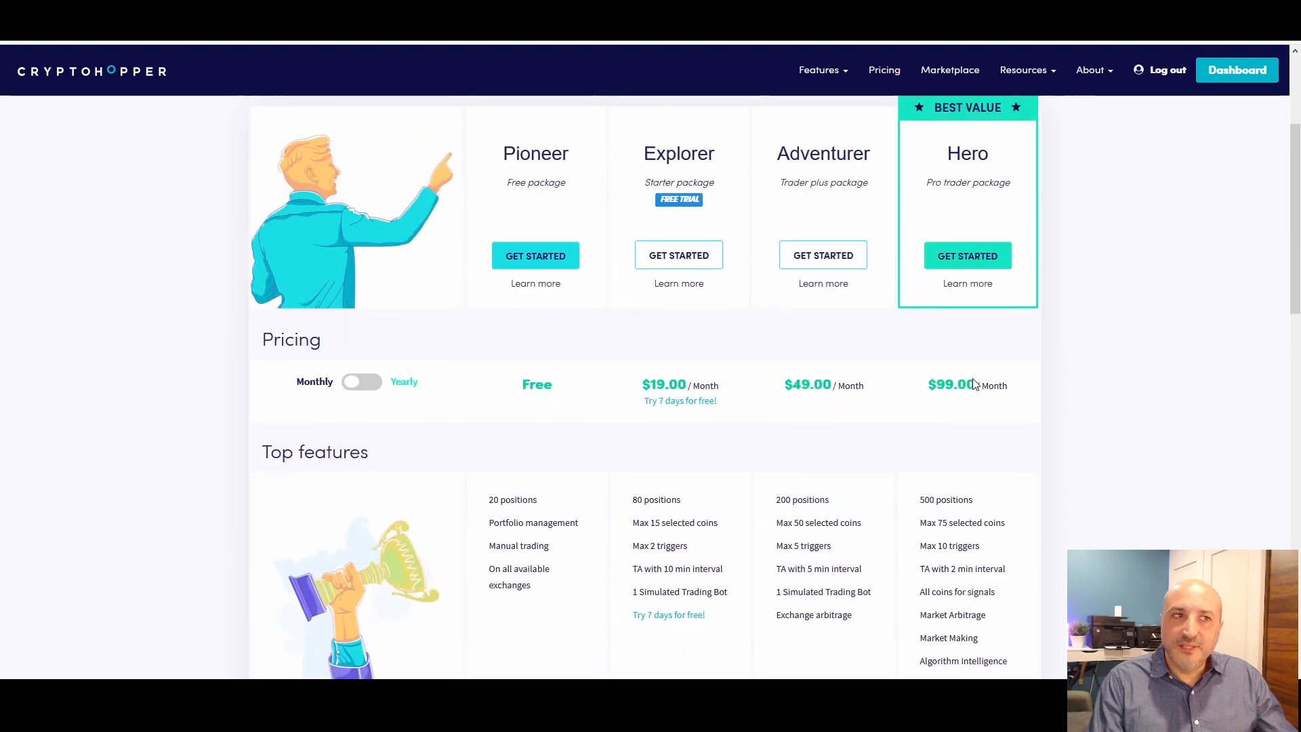
scroll(693, 499, "down", 1)
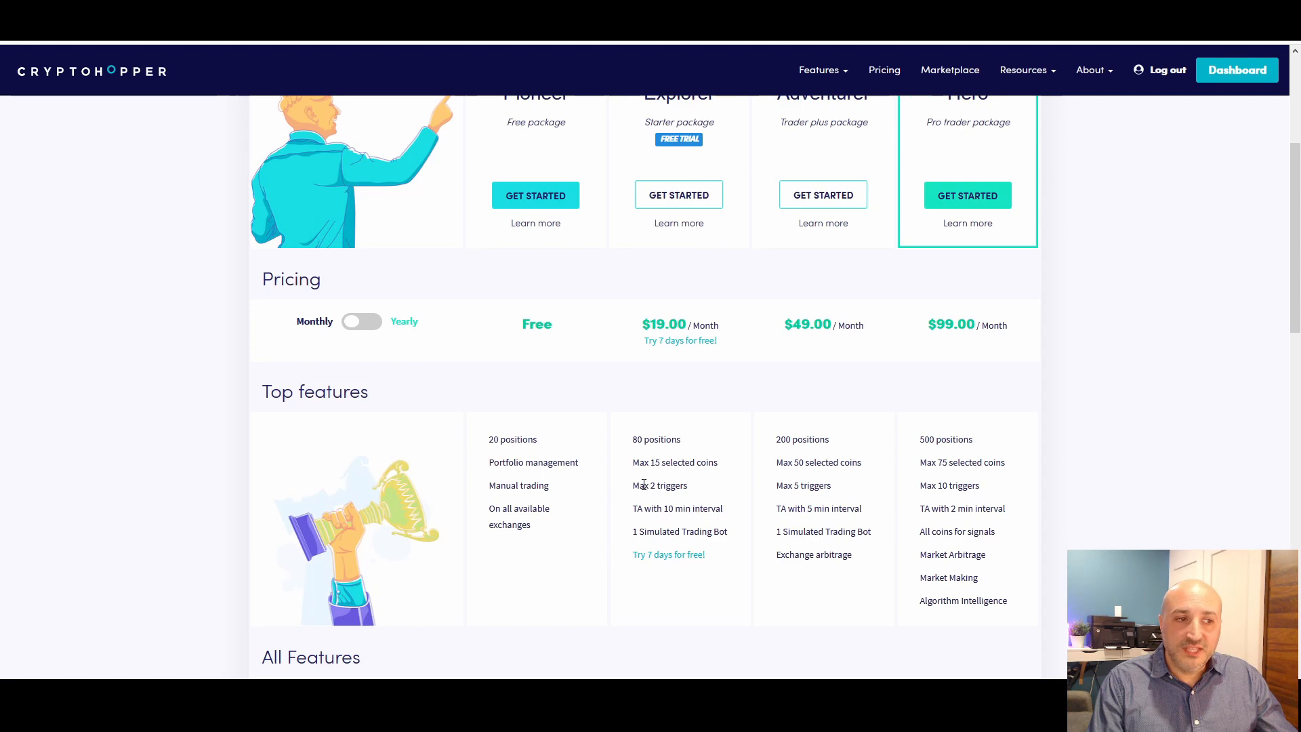
Highlight the TA interval entries of the Explorer, Adventurer and Hero packages to compare them in the top features
left_click_drag(645, 510, 733, 511)
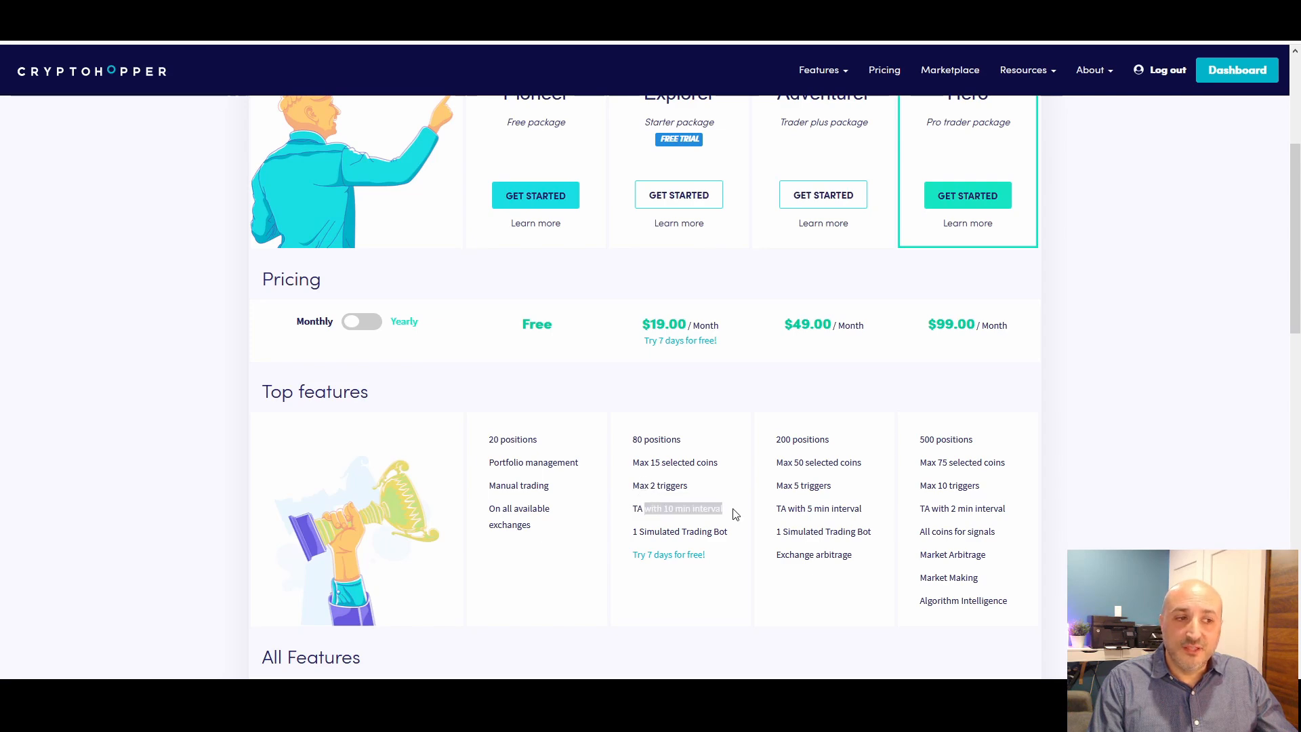
scroll(810, 393, "up", 2)
scroll(816, 365, "down", 3)
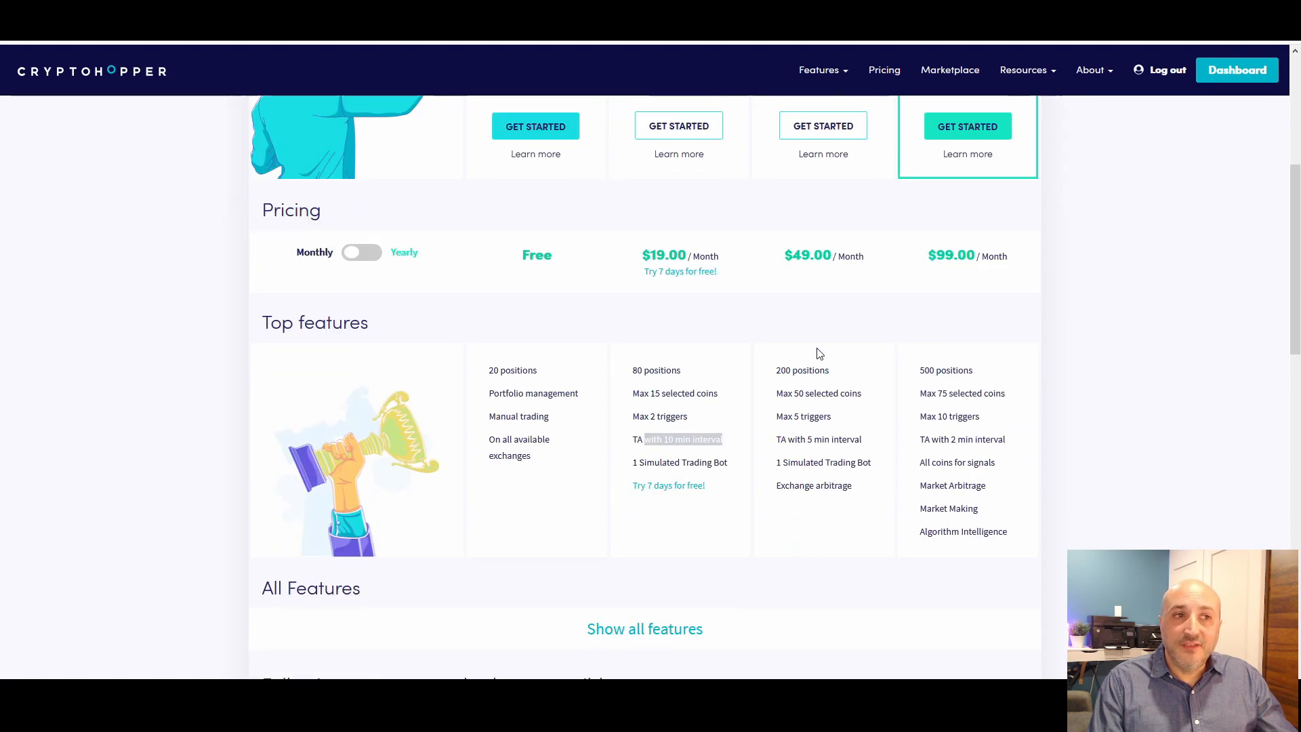
left_click_drag(777, 441, 862, 441)
scroll(863, 440, "up", 2)
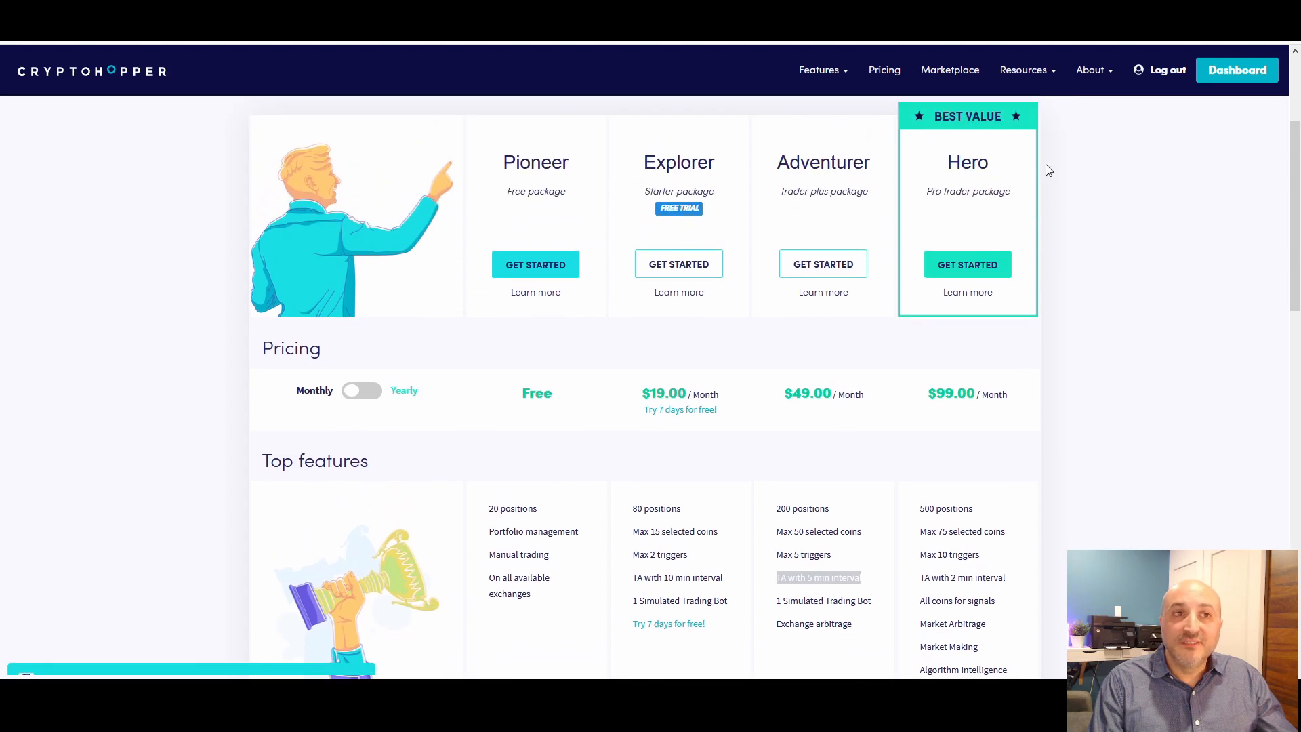
scroll(1050, 386, "down", 2)
left_click_drag(931, 439, 1012, 440)
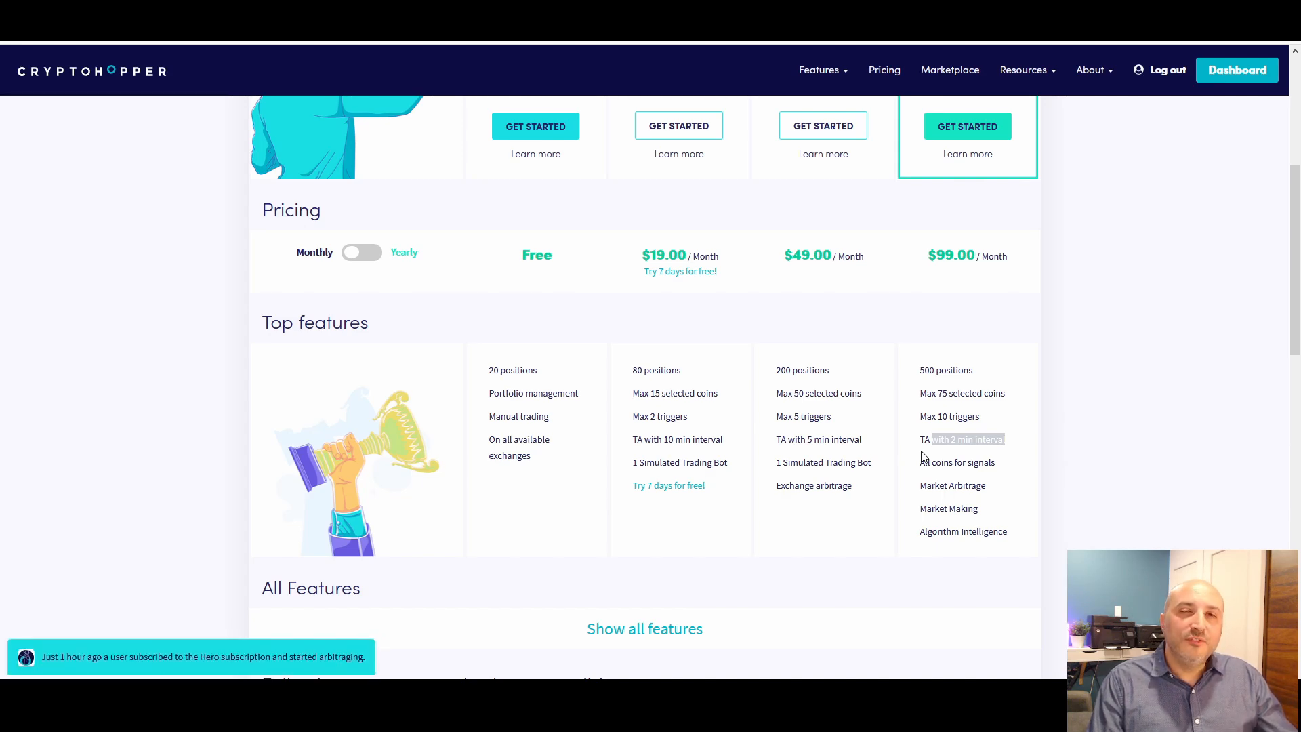
Leave the pricing page for the dashboard and review the open positions, their summary and the latest 5 sells
scroll(921, 457, "up", 3)
scroll(921, 457, "up", 2)
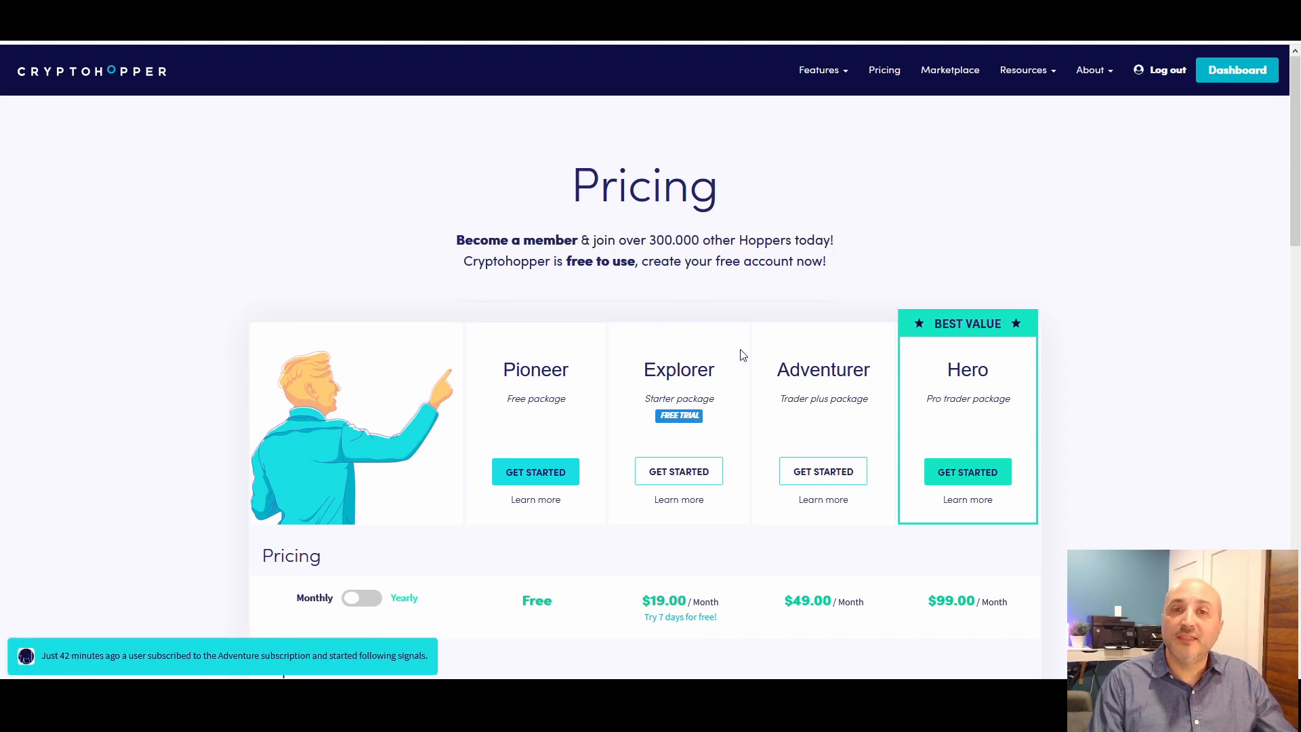
left_click(1251, 82)
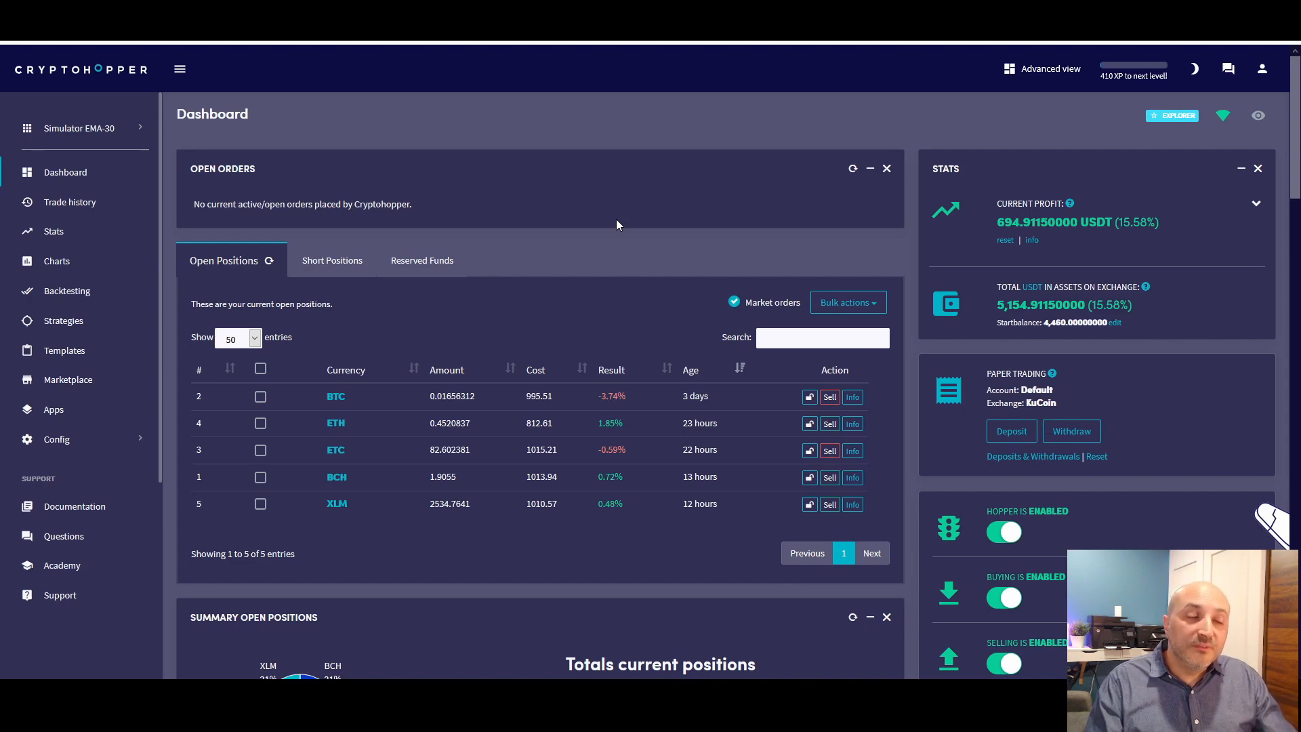
scroll(616, 218, "down", 7)
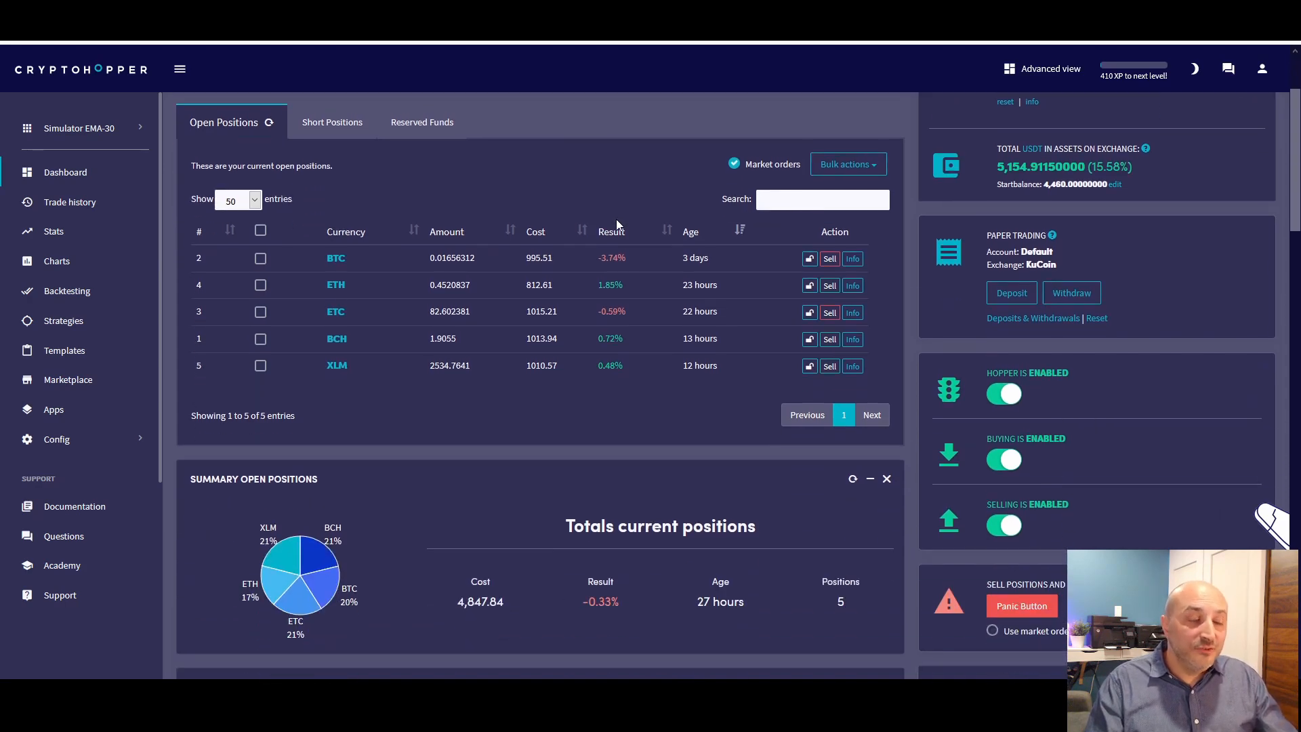
scroll(449, 267, "down", 2)
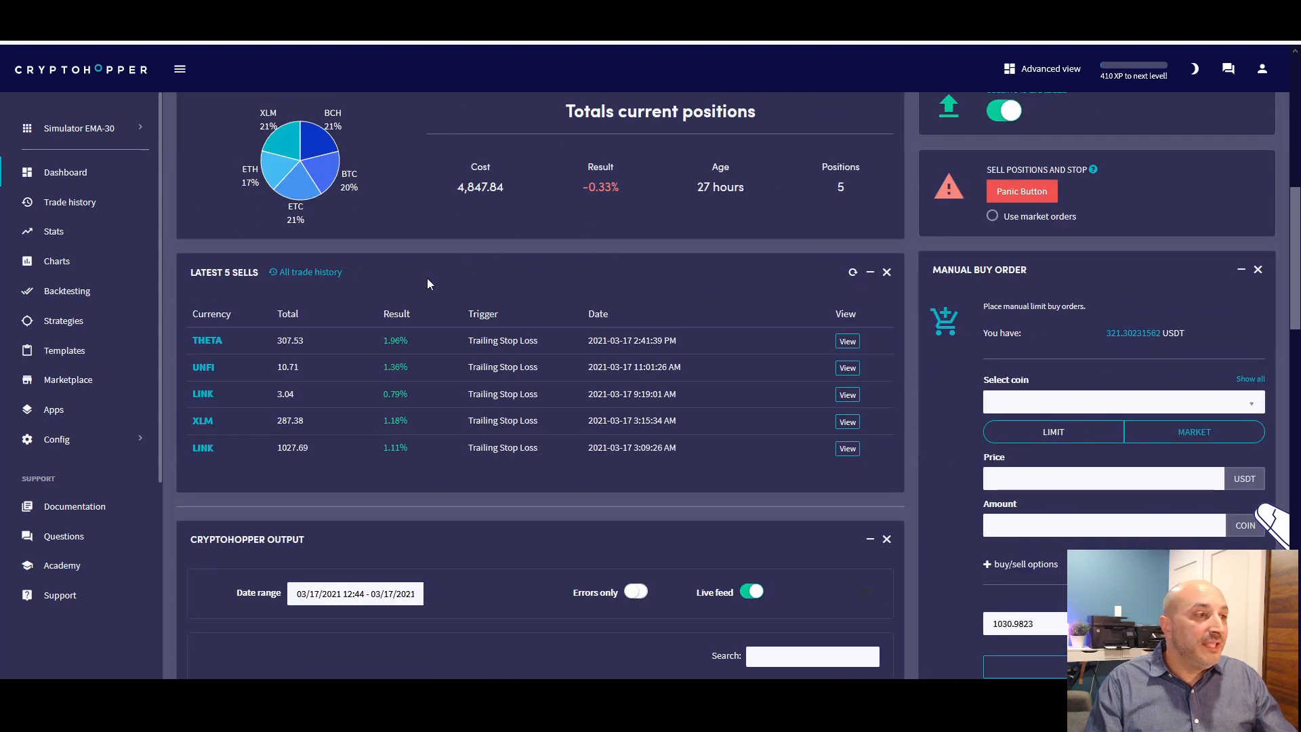
scroll(620, 355, "up", 2)
scroll(487, 435, "down", 2)
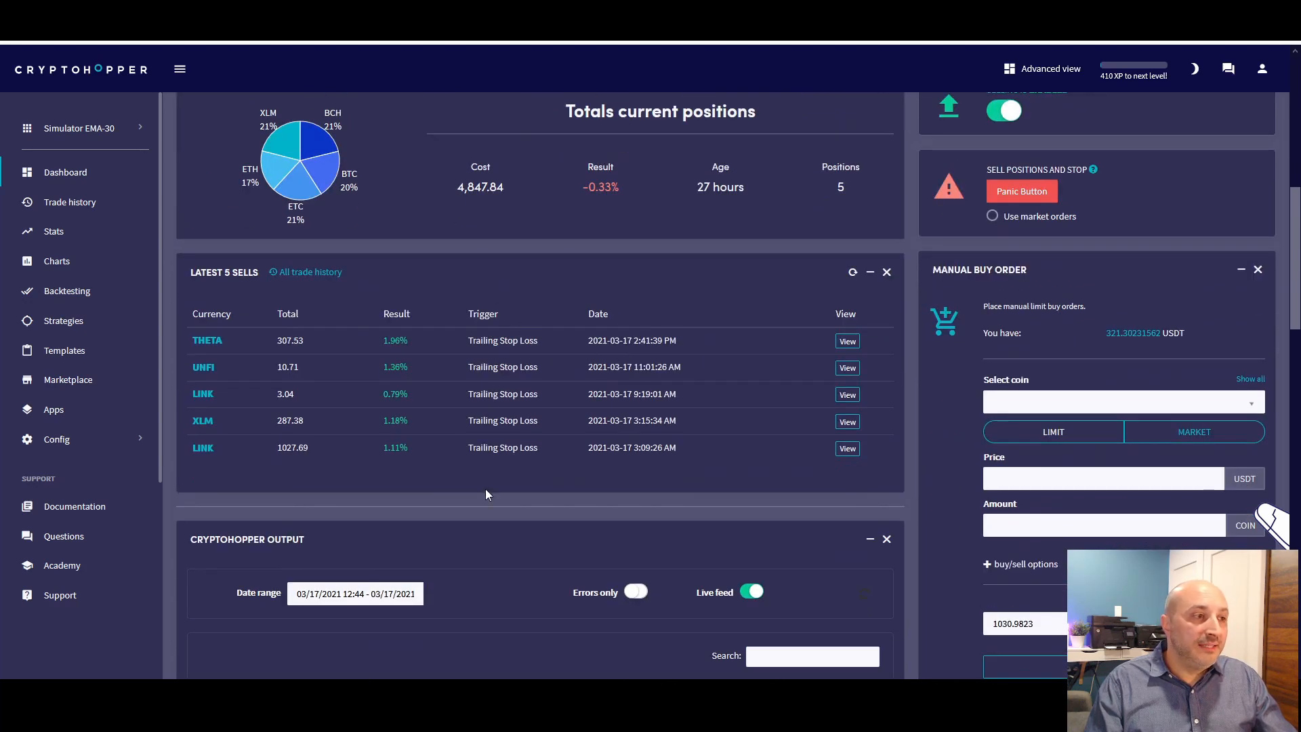
scroll(535, 470, "down", 1)
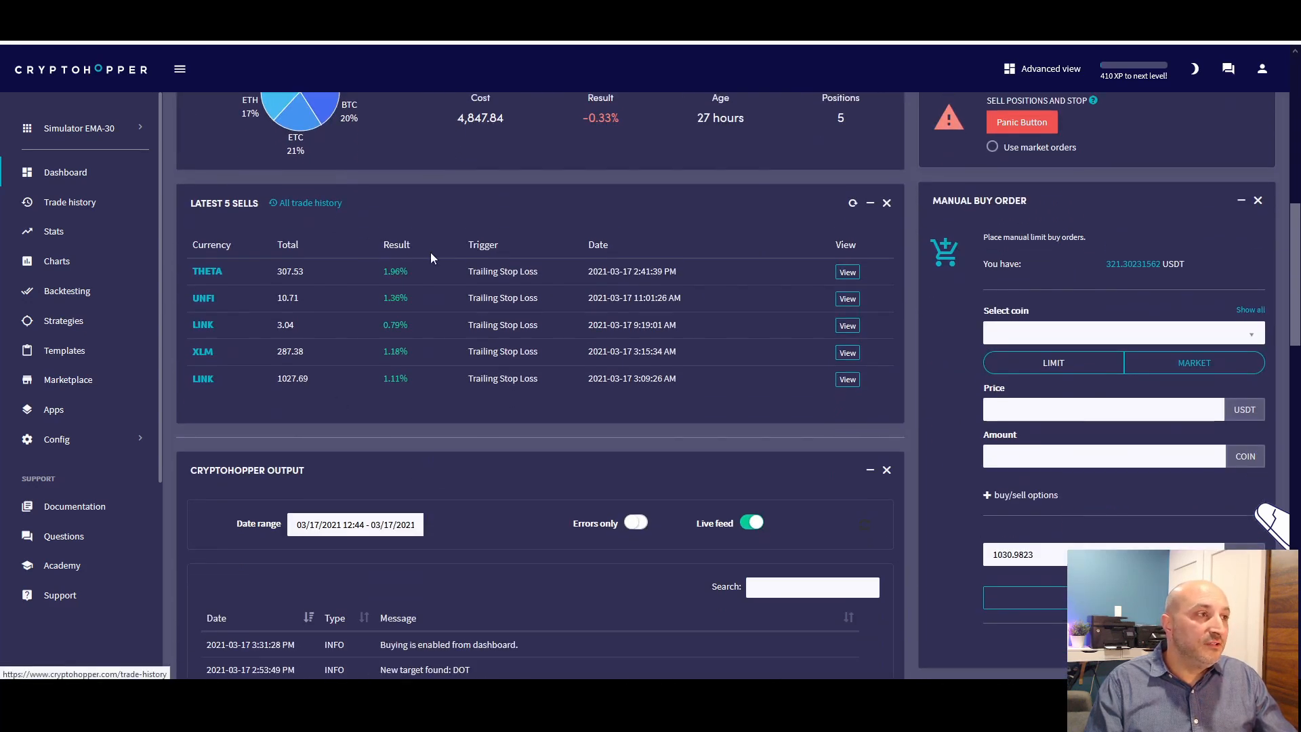
Open the full trade history and examine the results and triggers of the past buys and sells
left_click(309, 203)
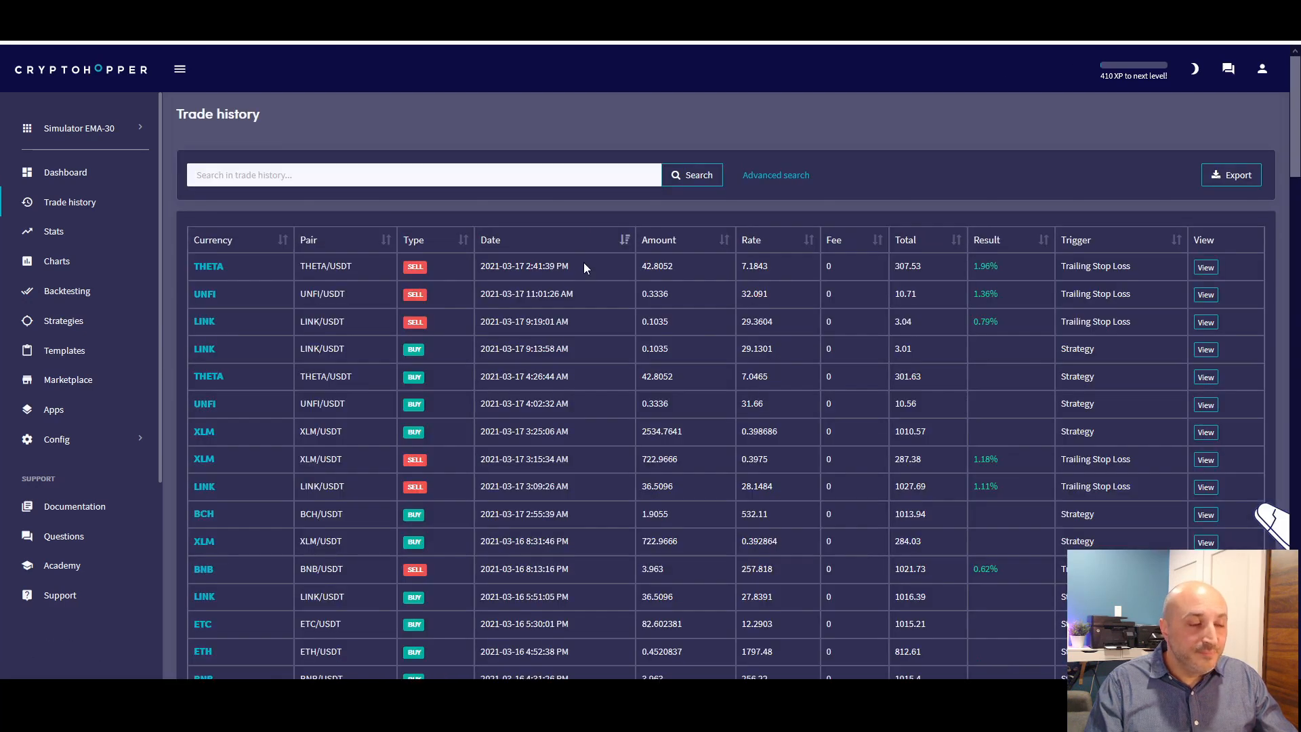
scroll(887, 283, "down", 5)
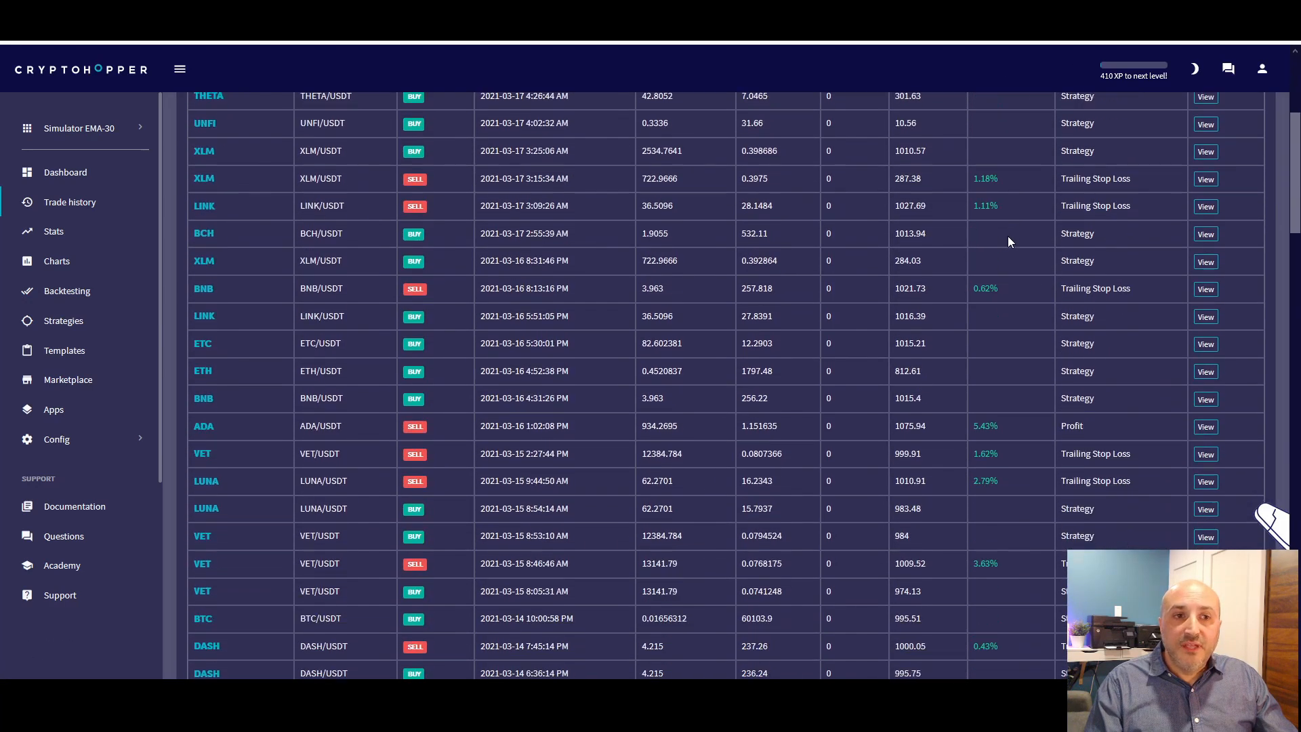
scroll(811, 332, "down", 4)
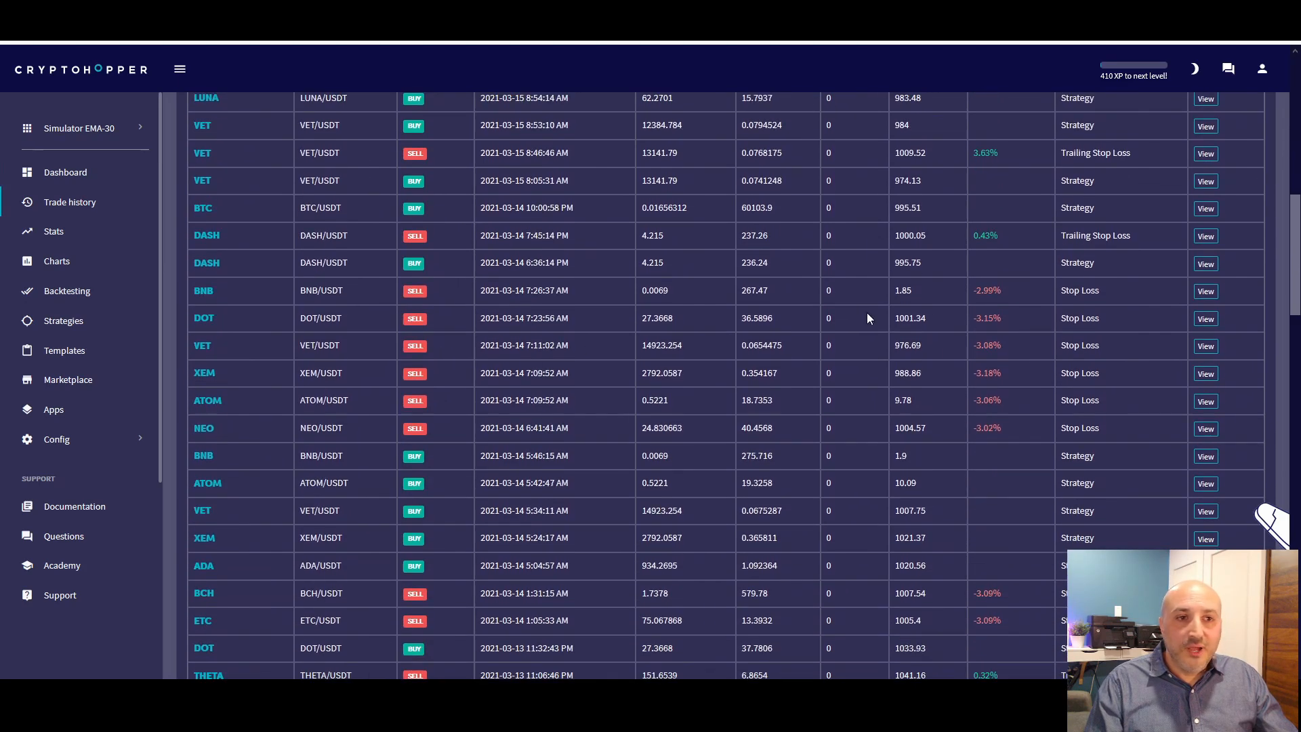
scroll(819, 346, "up", 1)
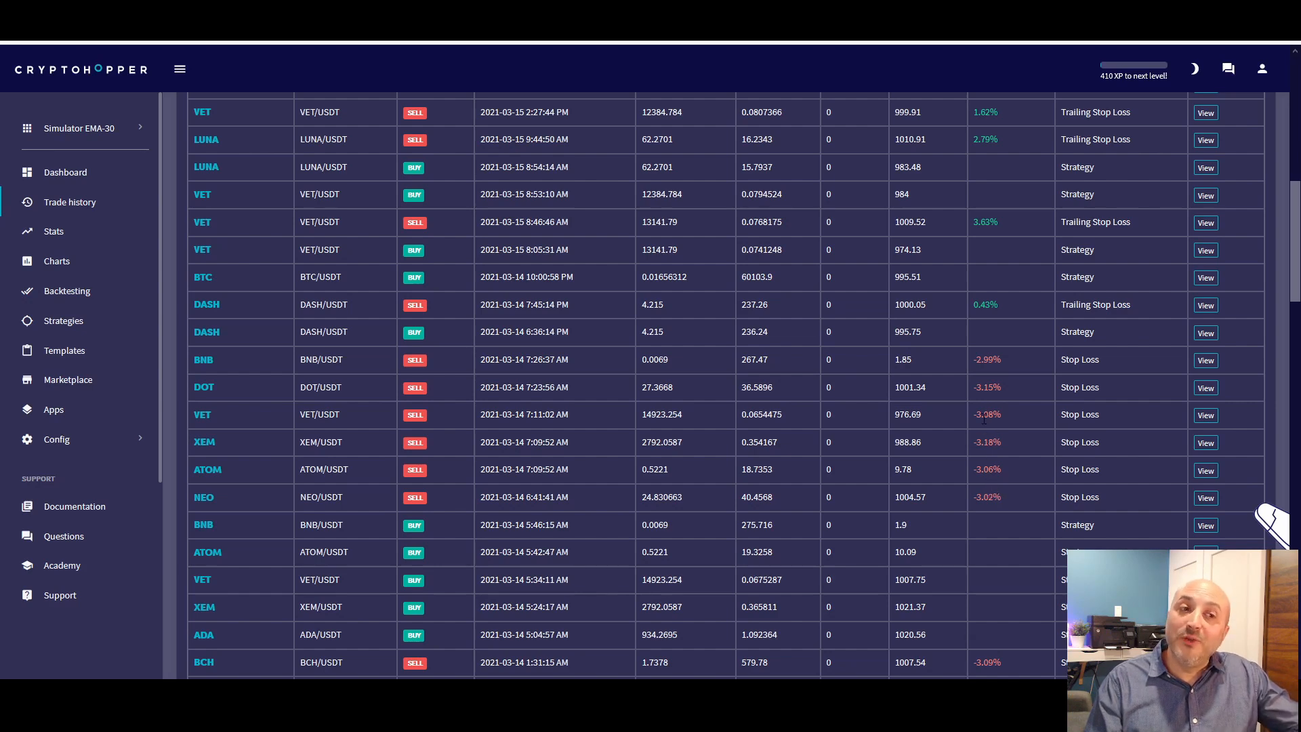
scroll(1021, 378, "down", 3)
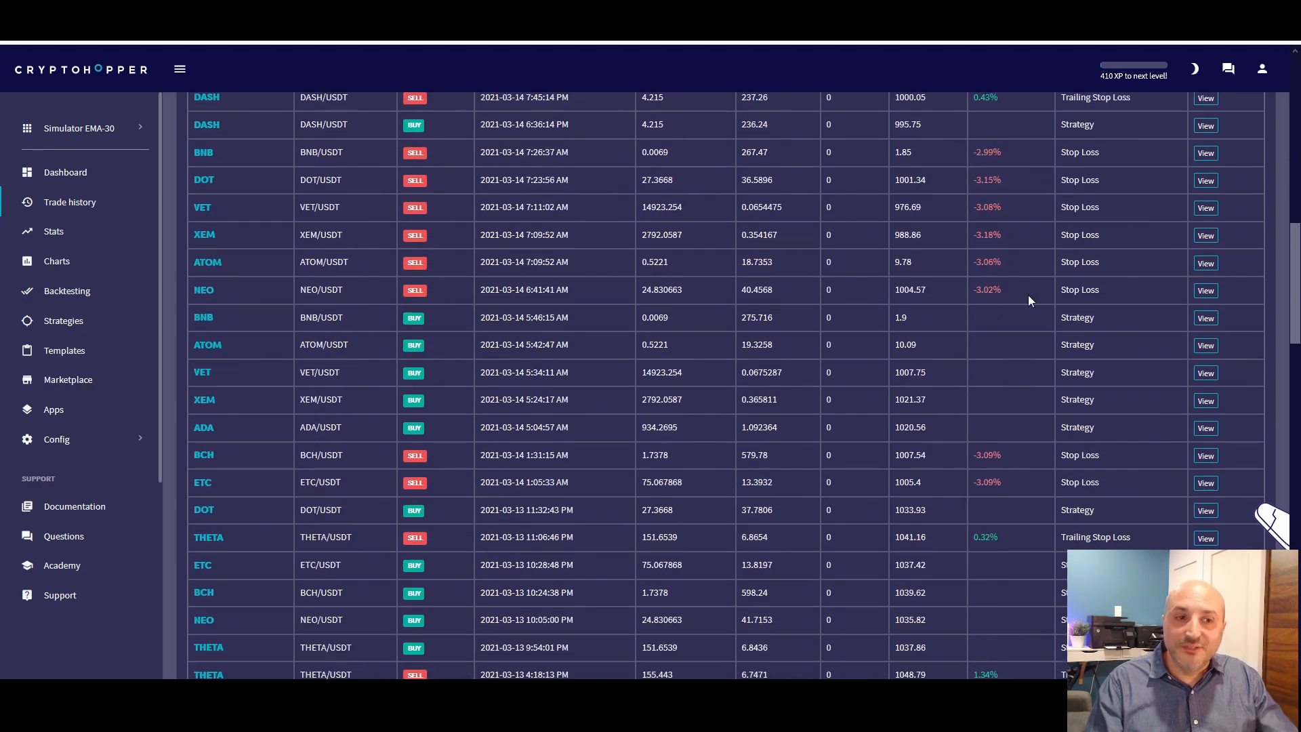
scroll(1047, 265, "up", 1)
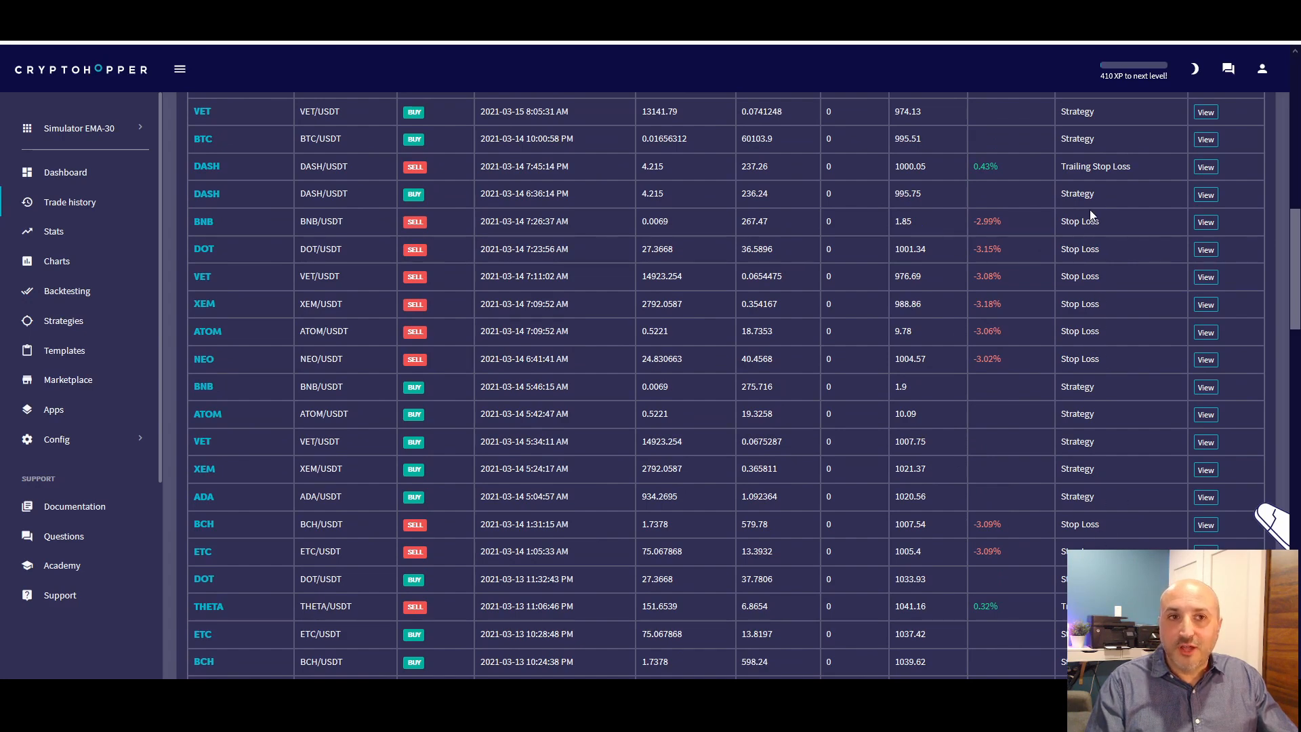
scroll(1034, 519, "down", 3)
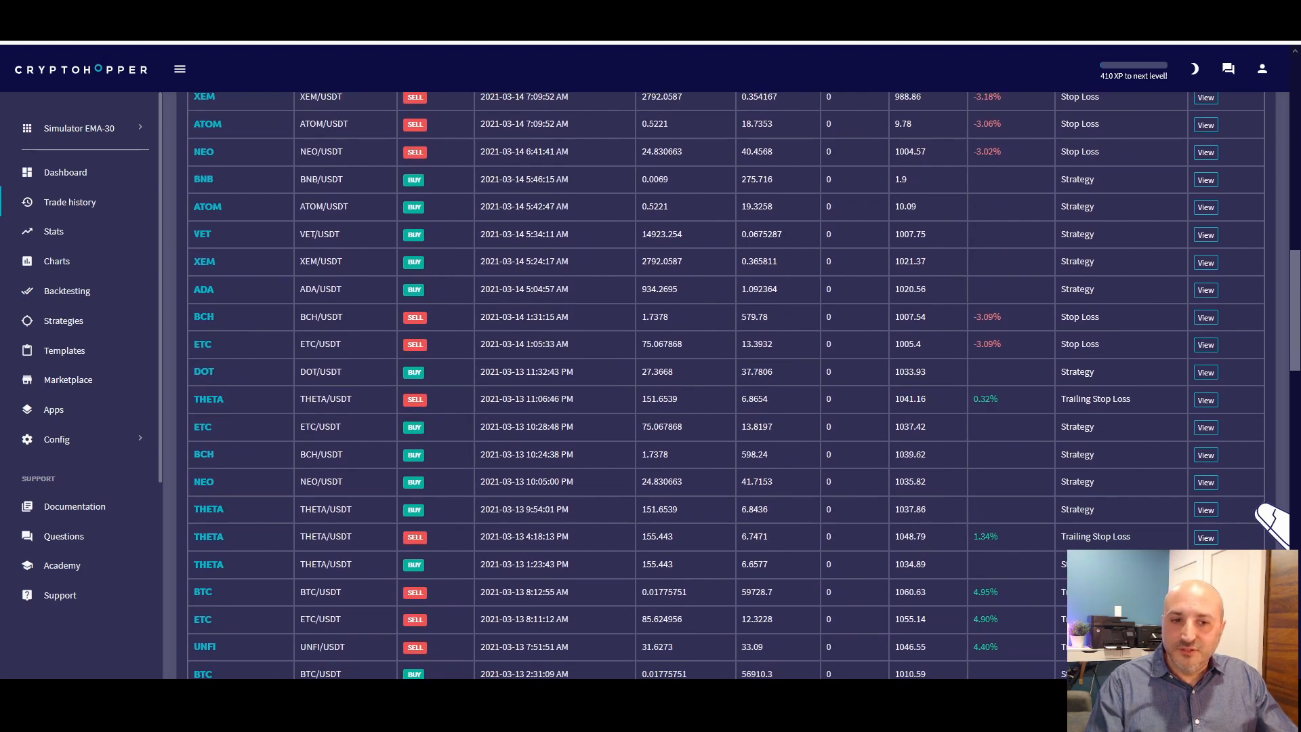
scroll(1100, 486, "up", 10)
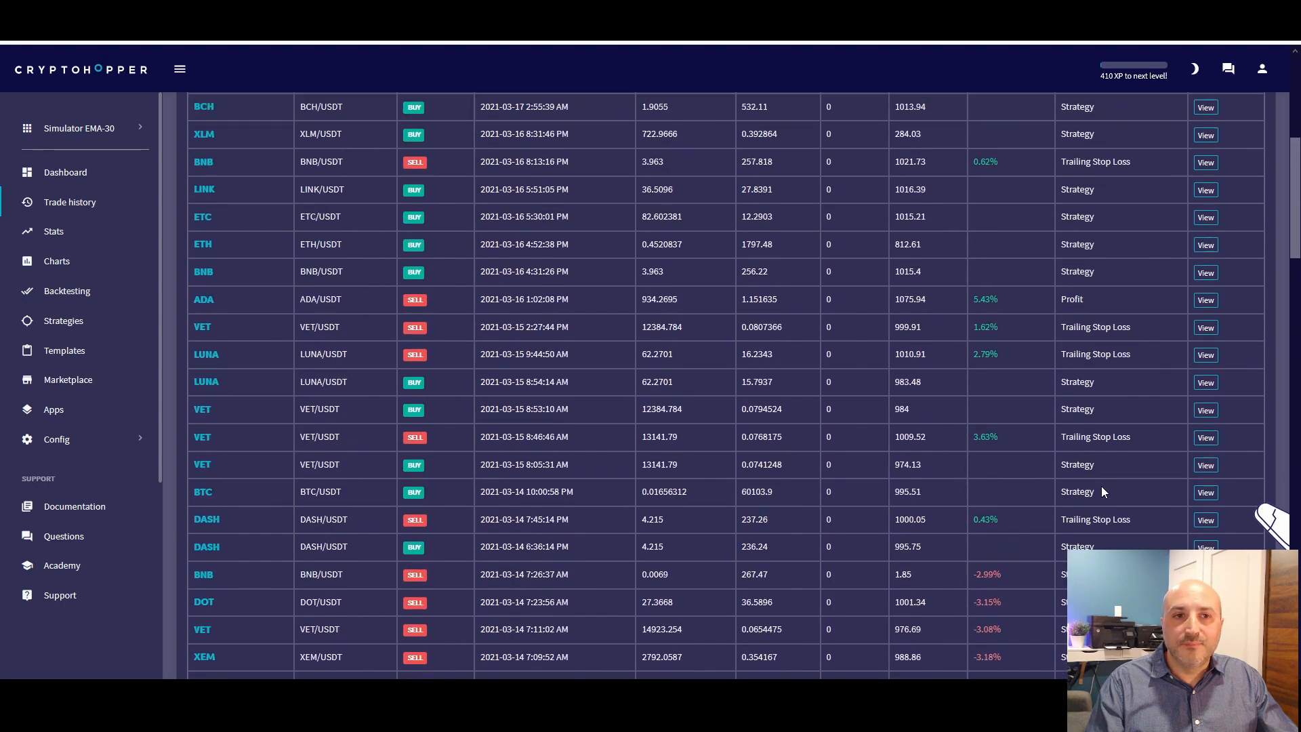
scroll(1123, 455, "up", 5)
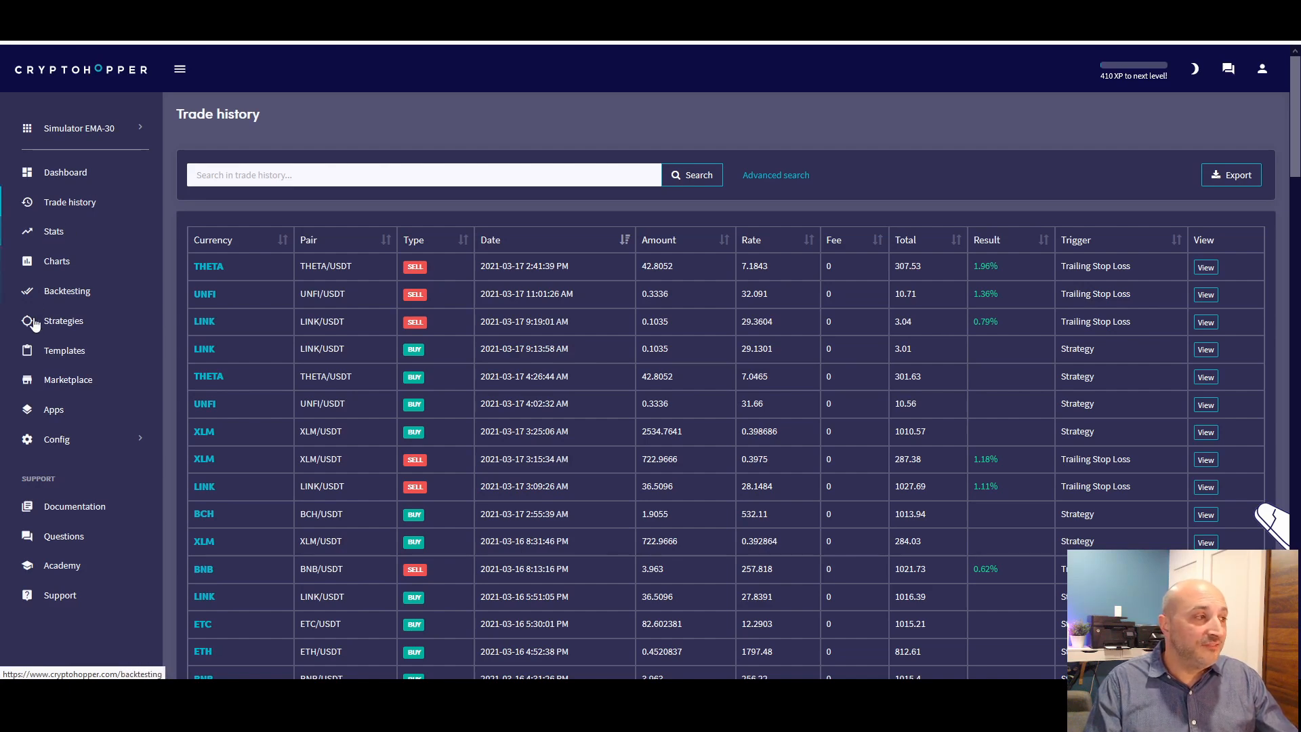
Open the hopper's base configuration and review its Strategy, Sell settings, Sell strategy, Trailing stop-loss and Stop-loss sections
left_click(54, 442)
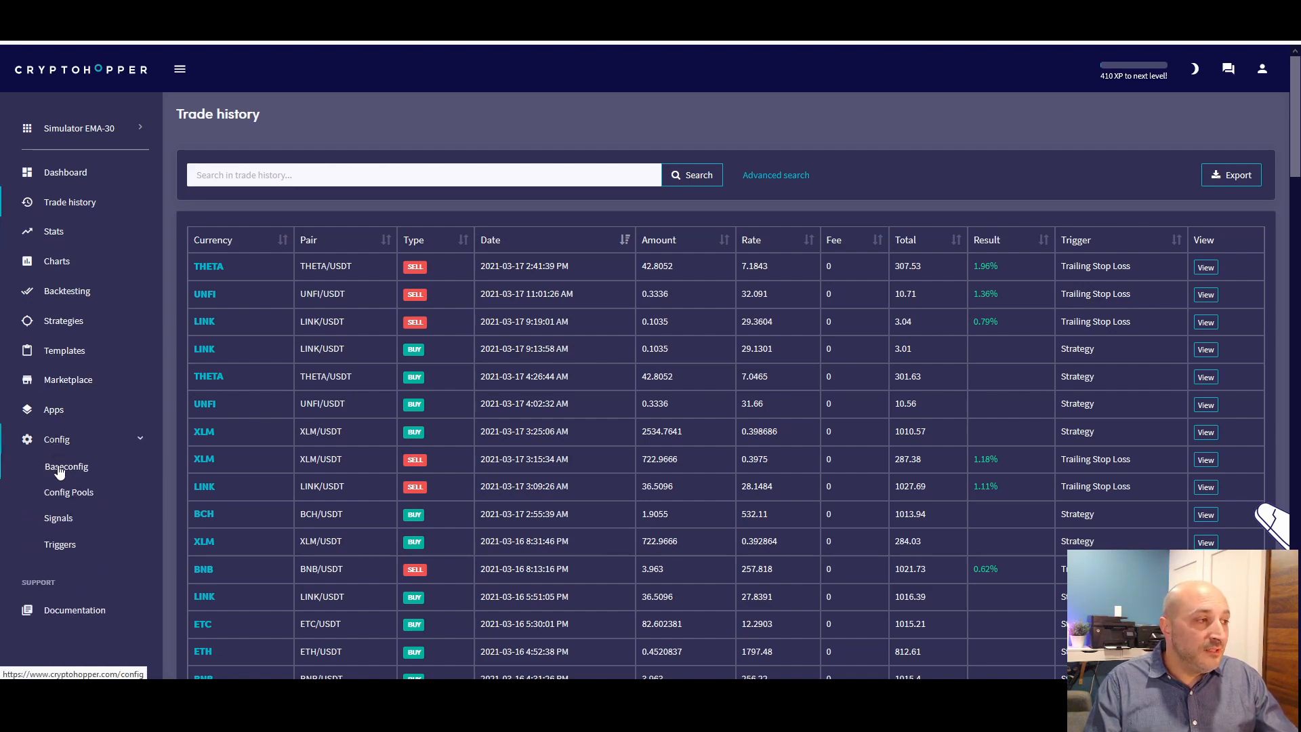
left_click(89, 468)
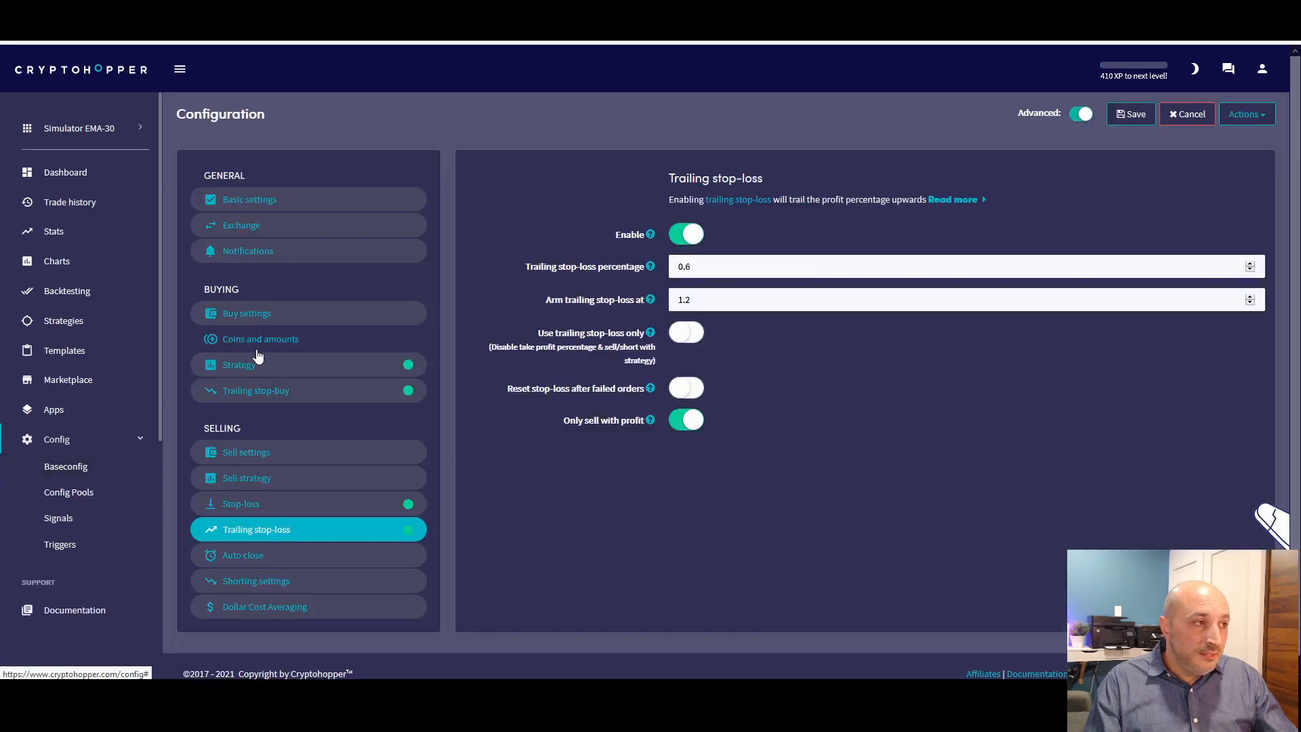
left_click(247, 372)
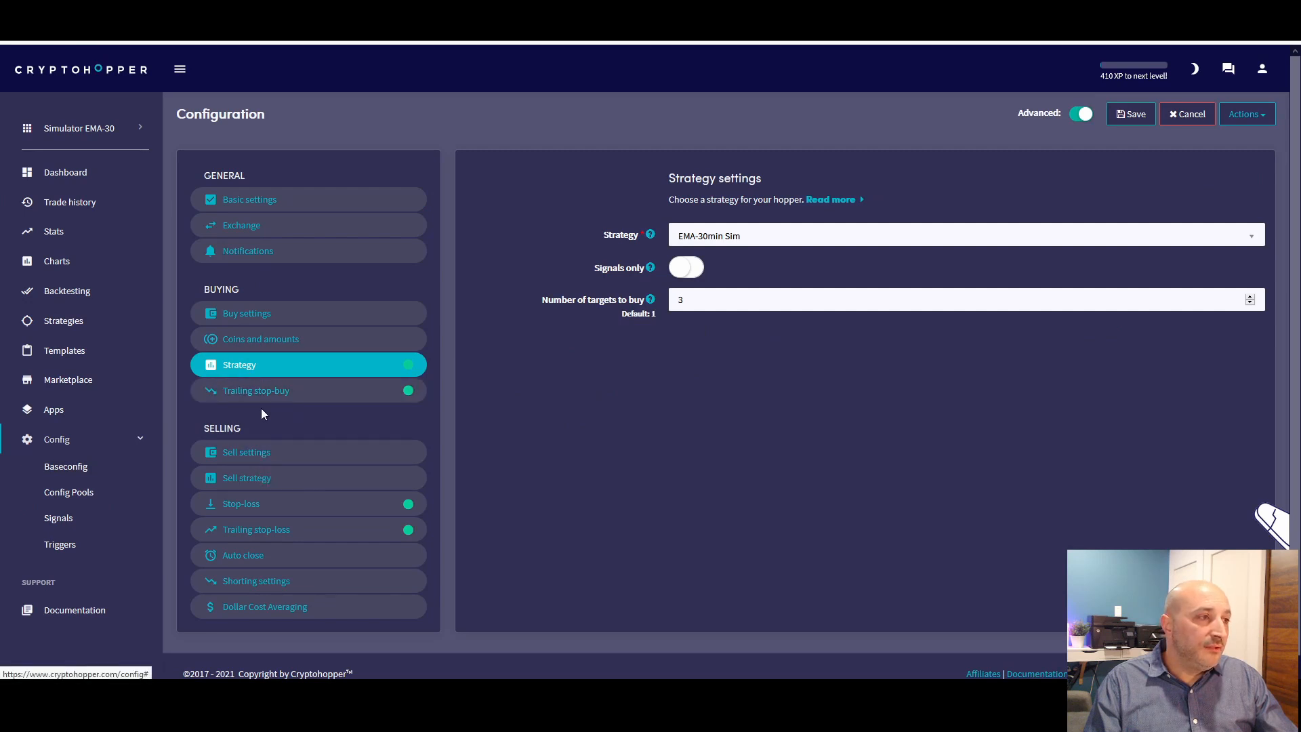
left_click(262, 455)
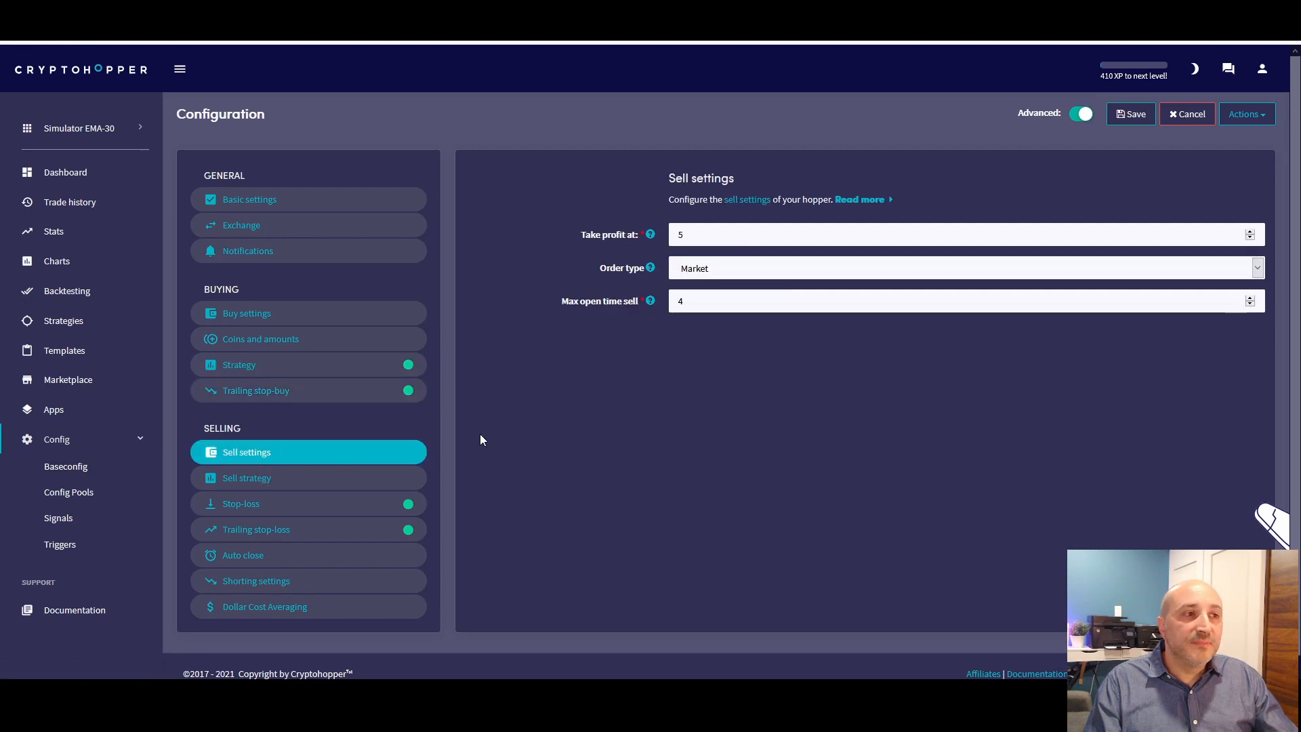
left_click(258, 479)
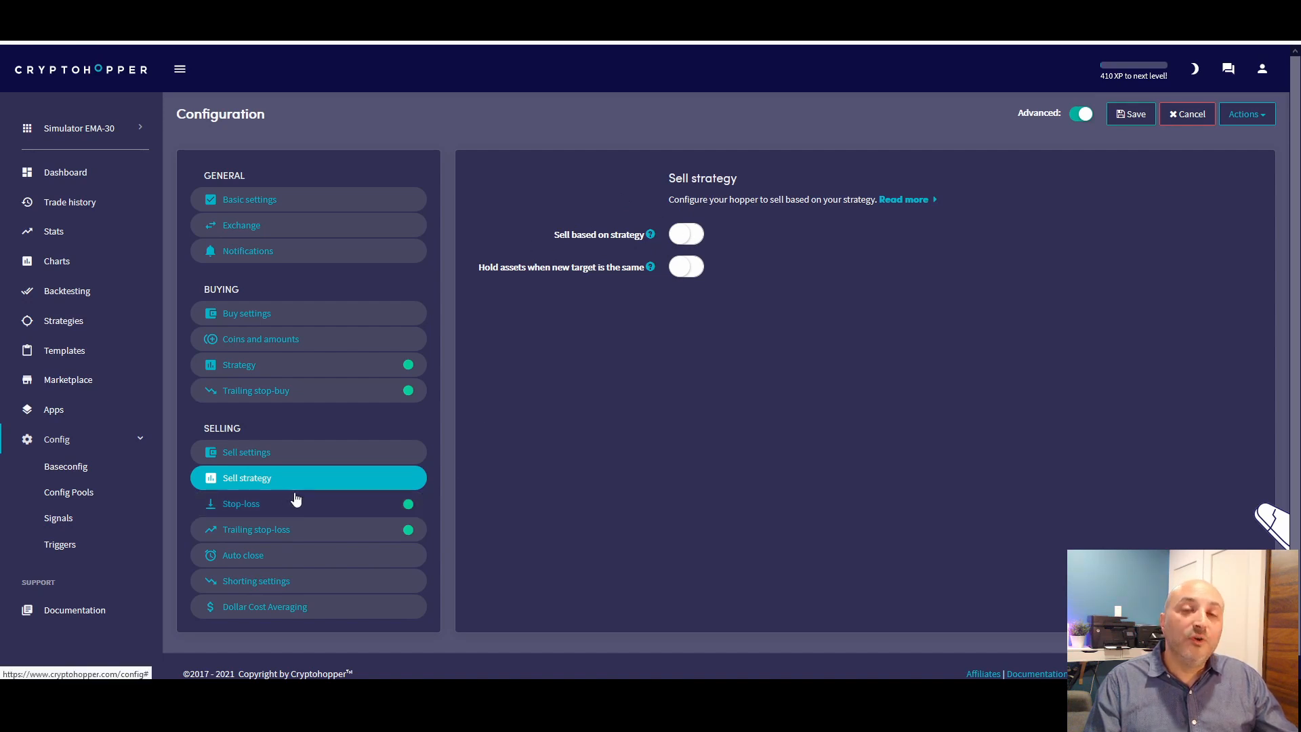
left_click(262, 529)
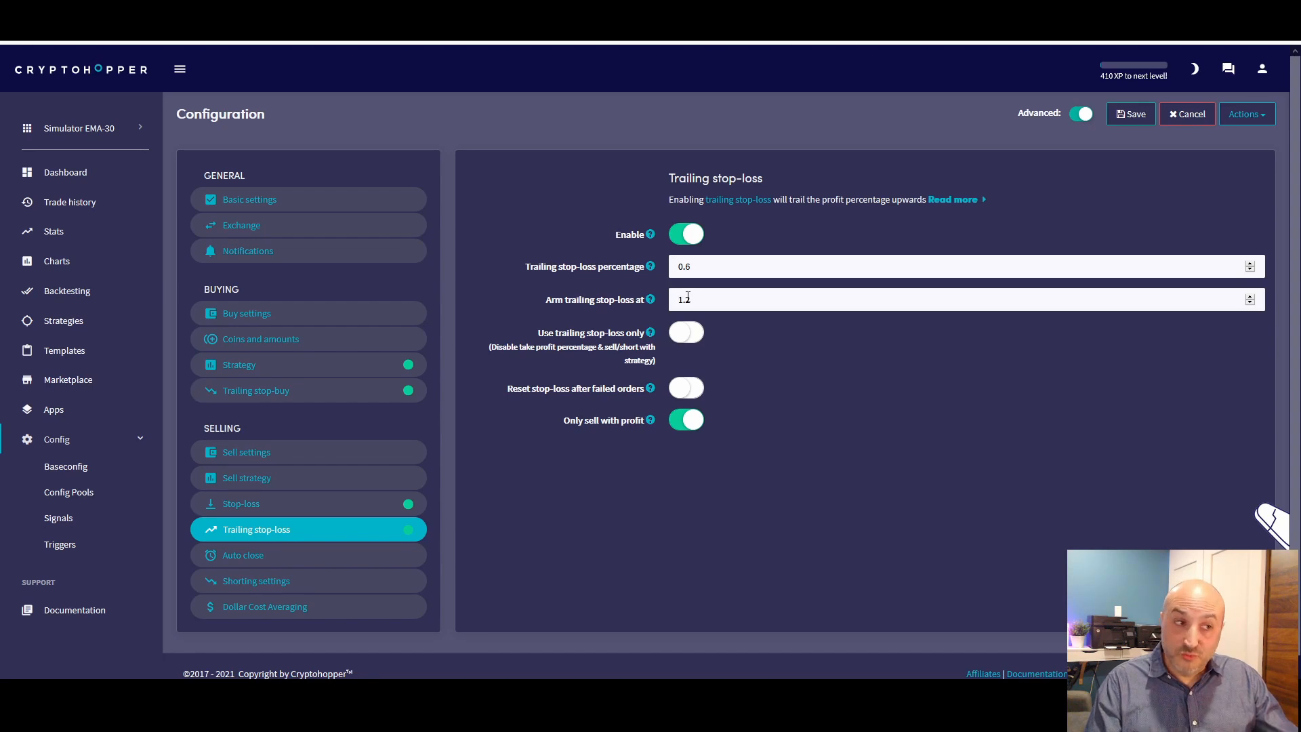
left_click(274, 503)
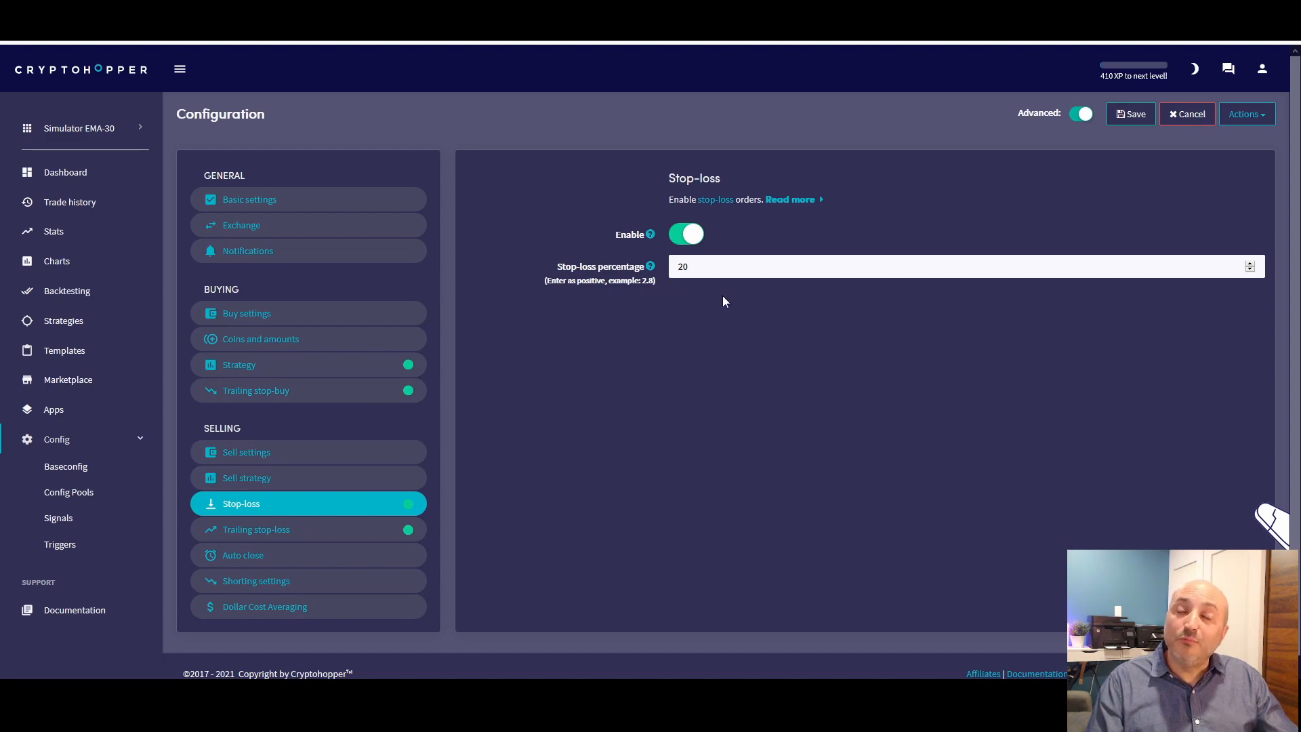
Go back to the dashboard and check the open positions against their summary and the latest sells
left_click(56, 175)
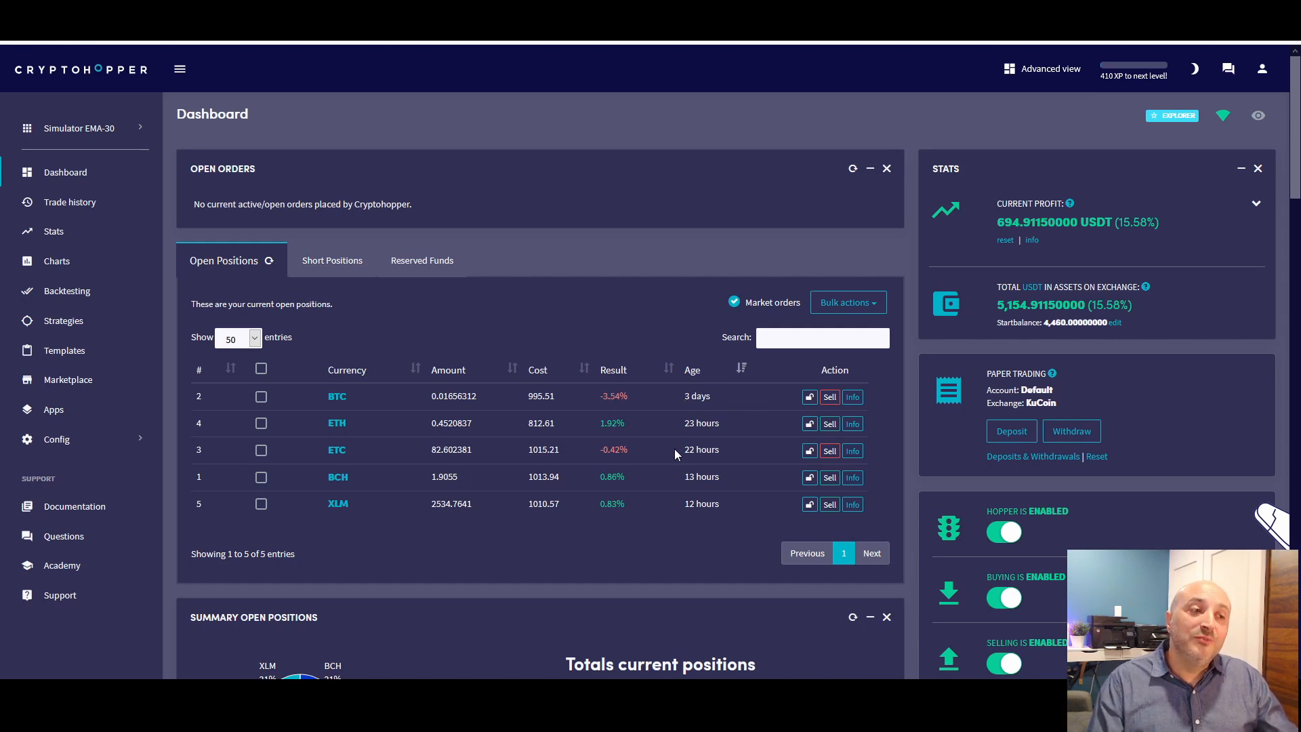
scroll(674, 447, "down", 6)
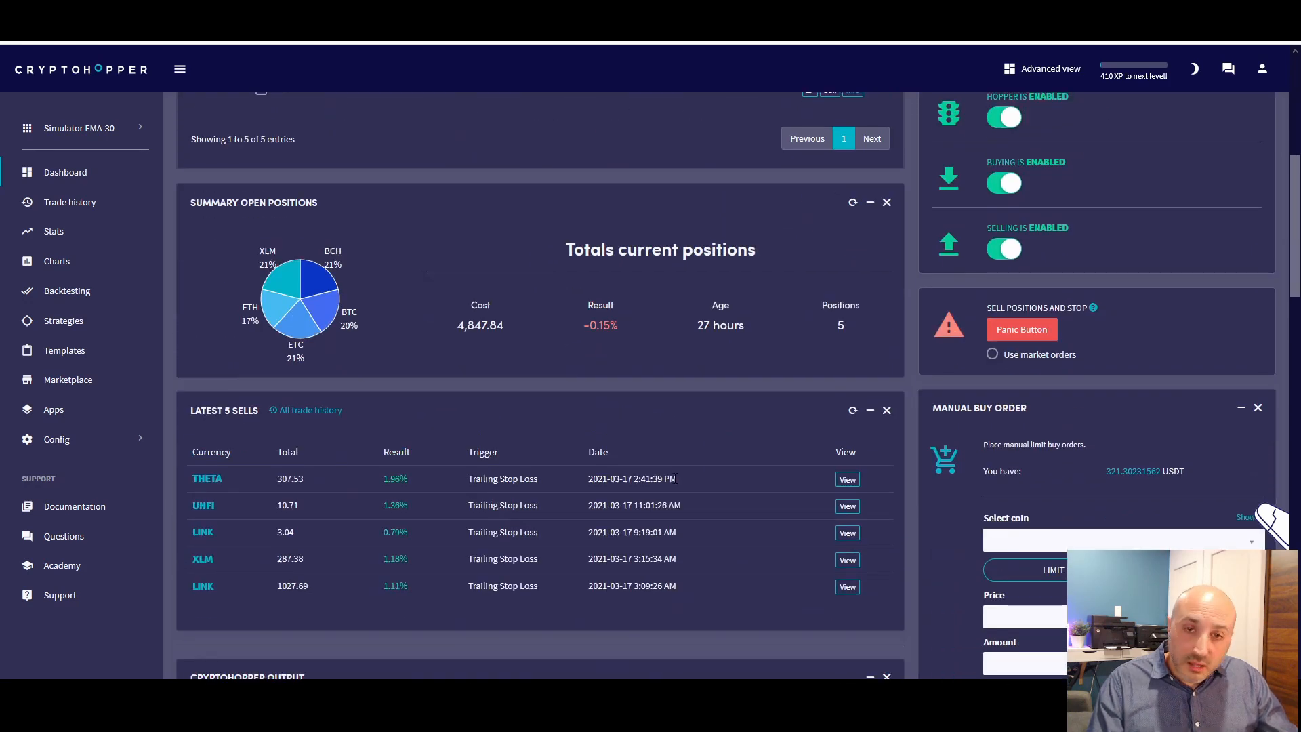
scroll(675, 478, "up", 4)
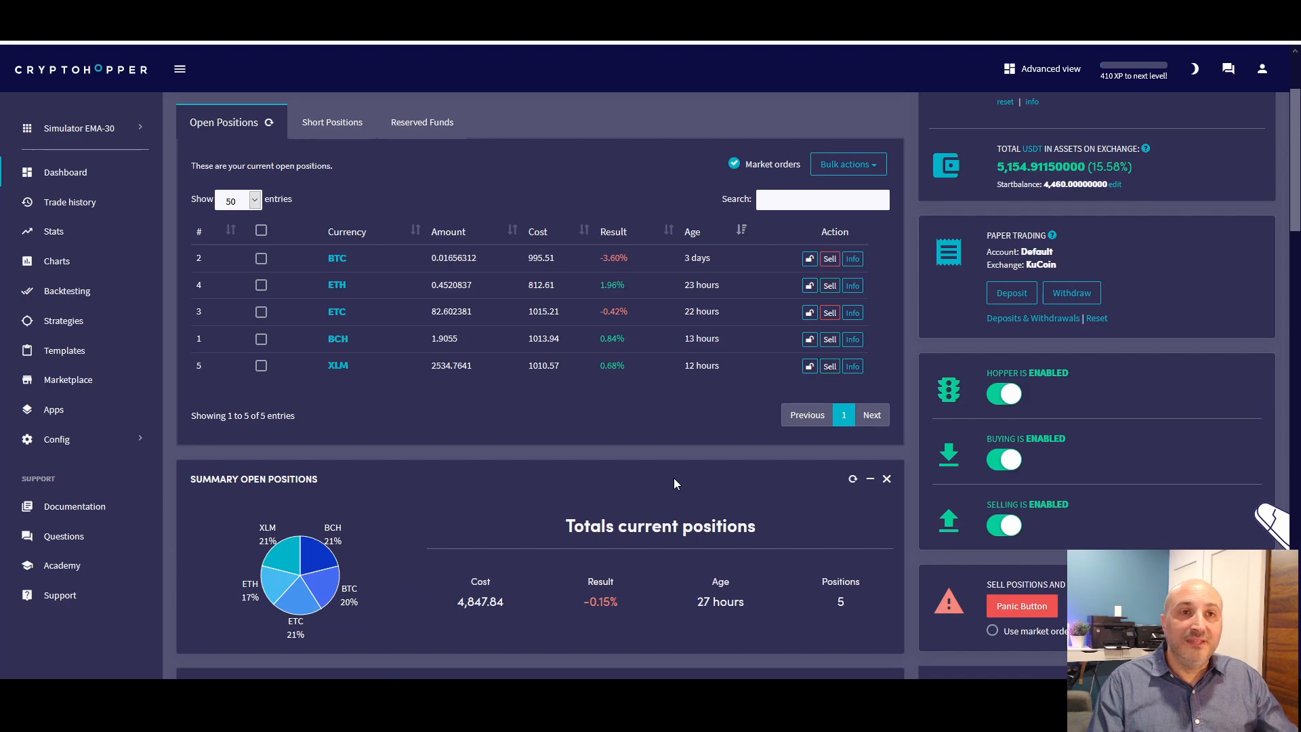
scroll(673, 477, "up", 2)
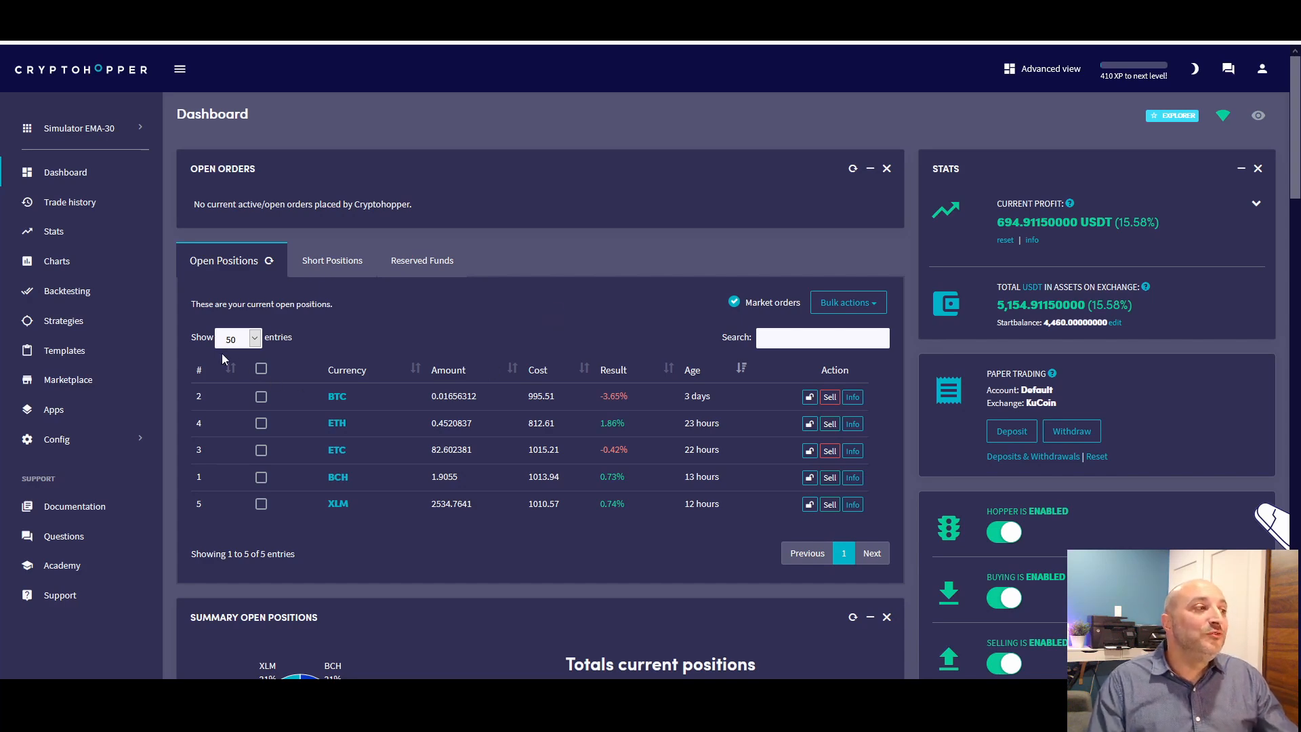
Open the Strategies category of the Marketplace and filter it to free strategies only
left_click(77, 384)
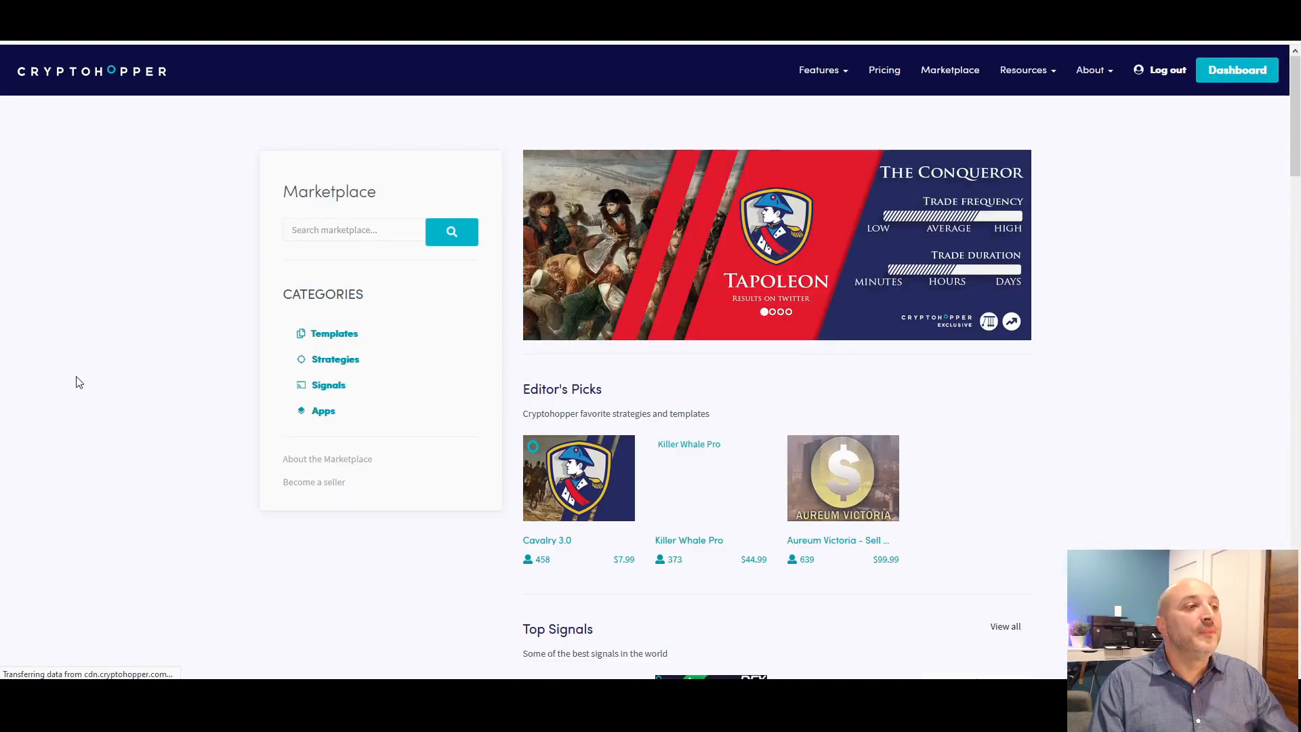
left_click(335, 363)
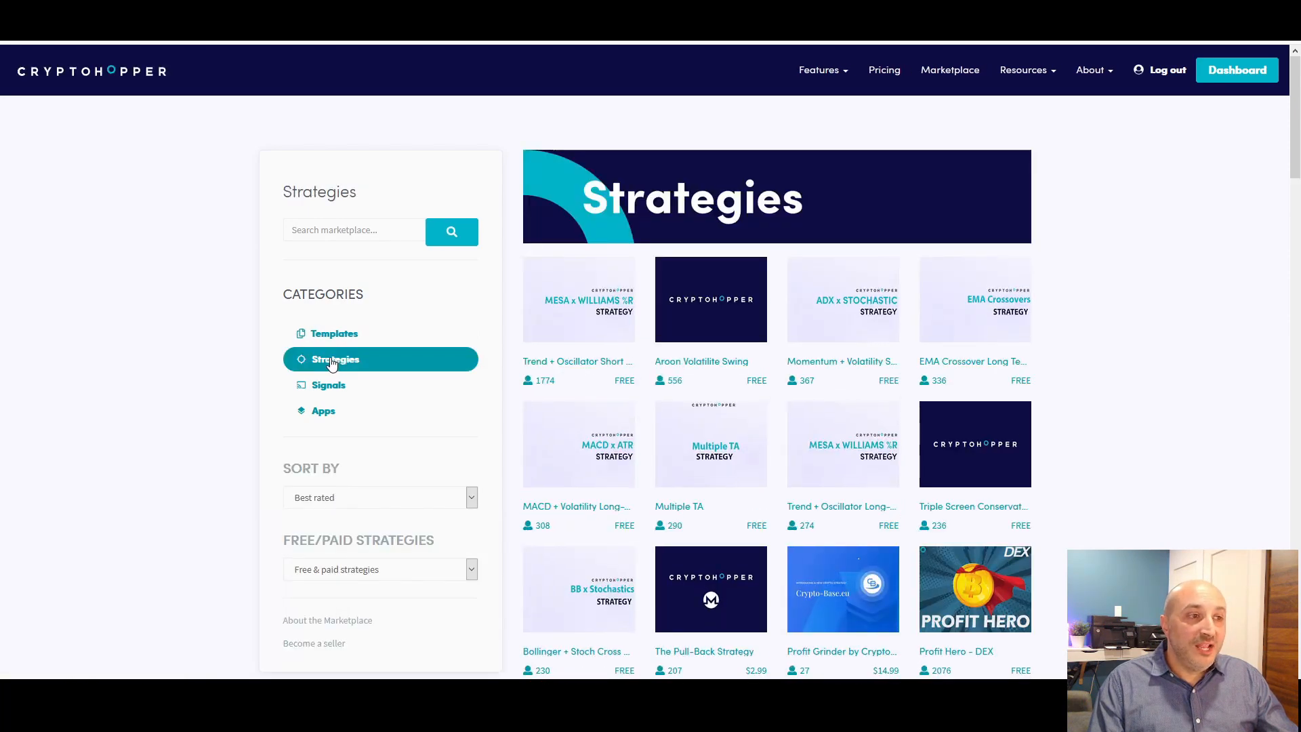
scroll(255, 386, "down", 2)
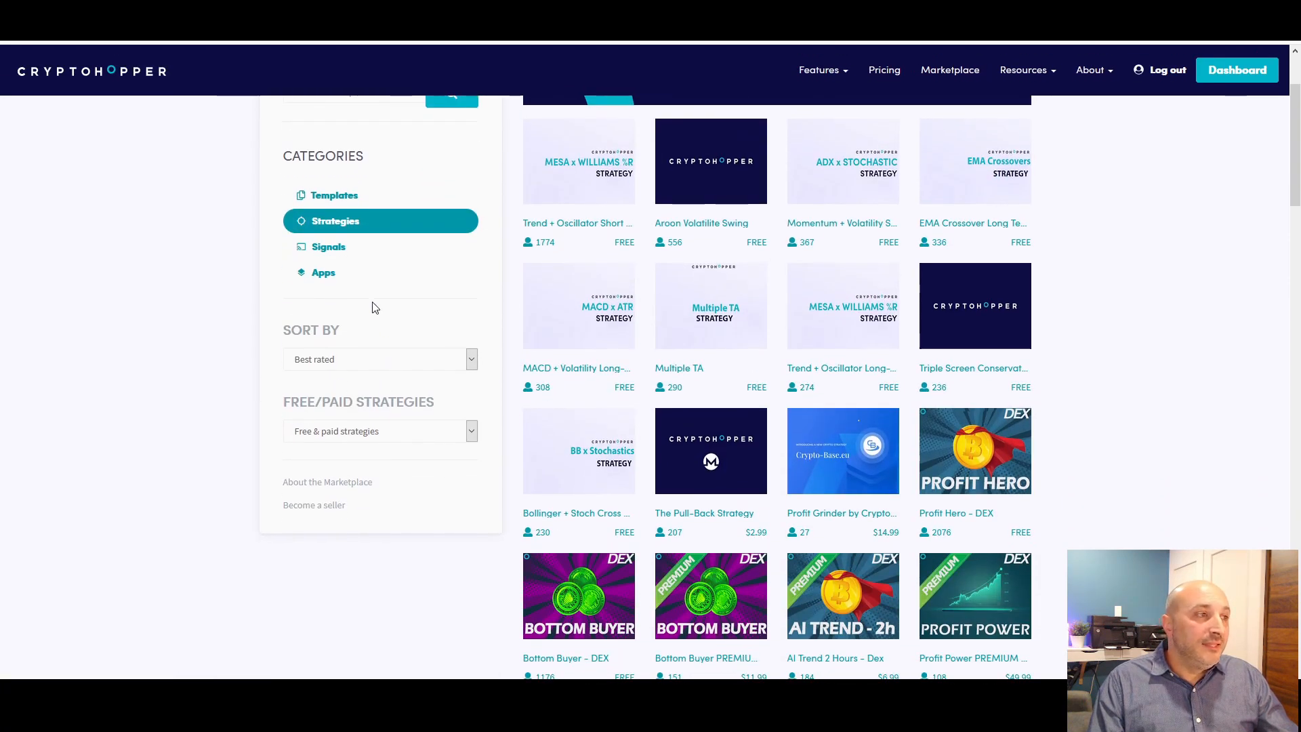
scroll(380, 369, "up", 2)
scroll(396, 467, "down", 1)
left_click(372, 505)
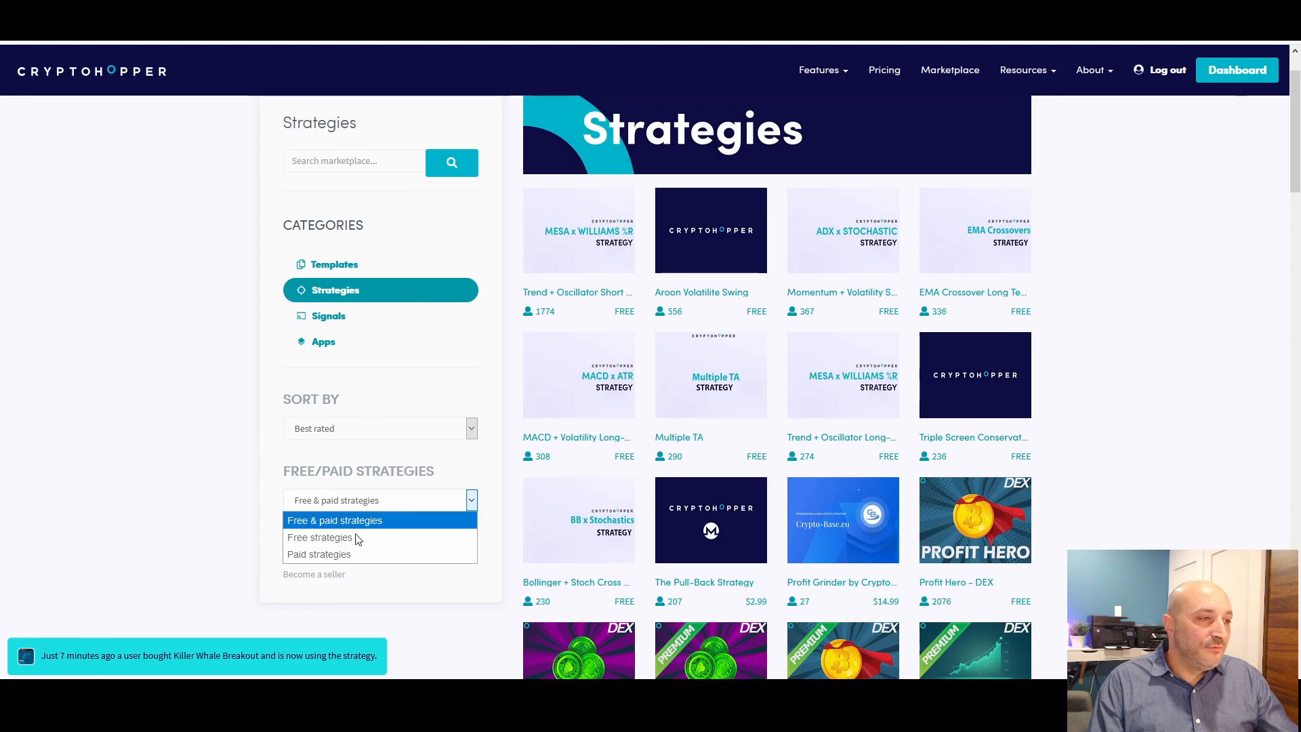
left_click(347, 540)
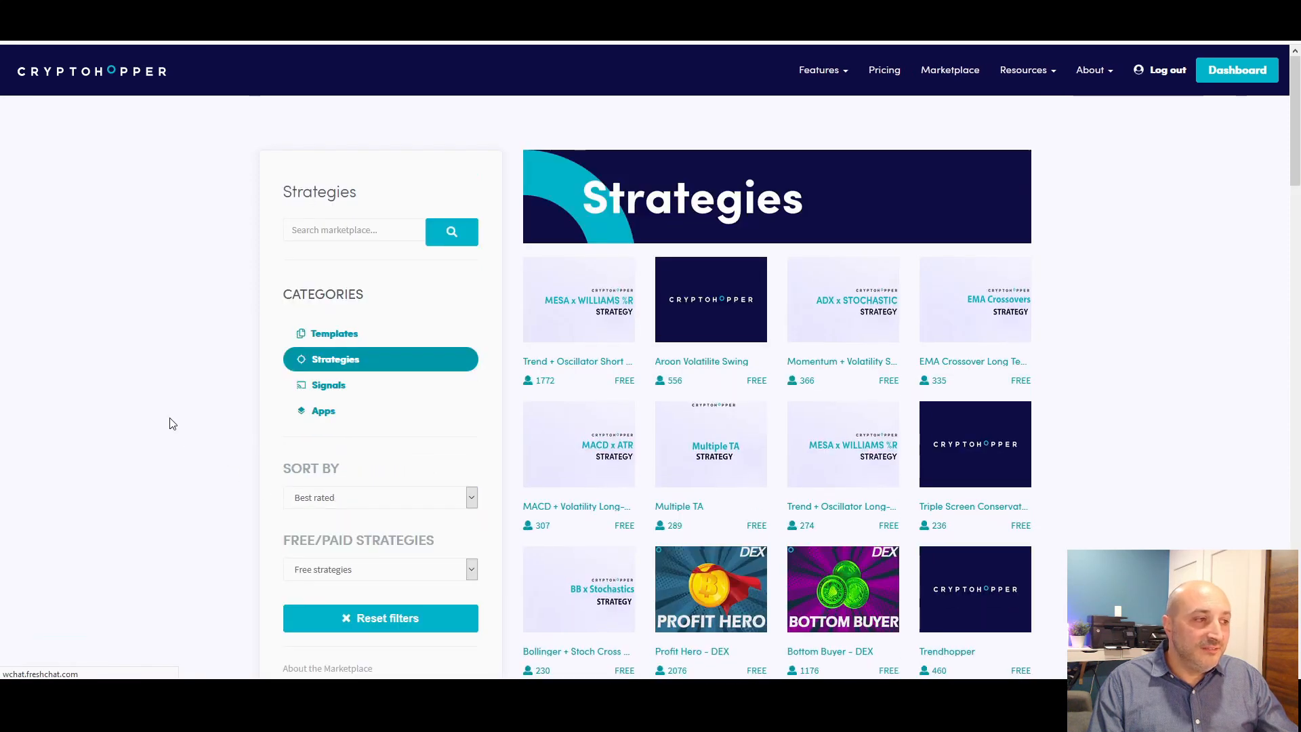
Browse the list of free marketplace strategies sorted by best rated
scroll(1069, 312, "down", 2)
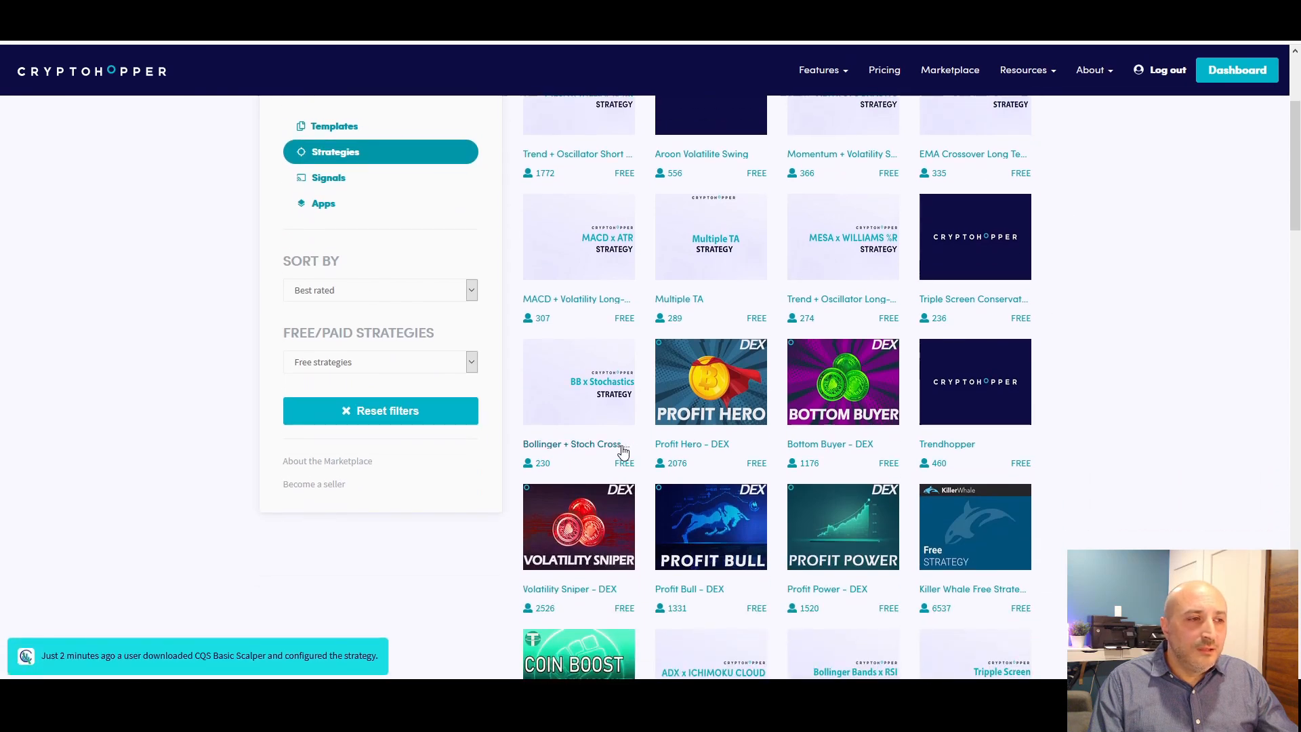
scroll(656, 443, "down", 1)
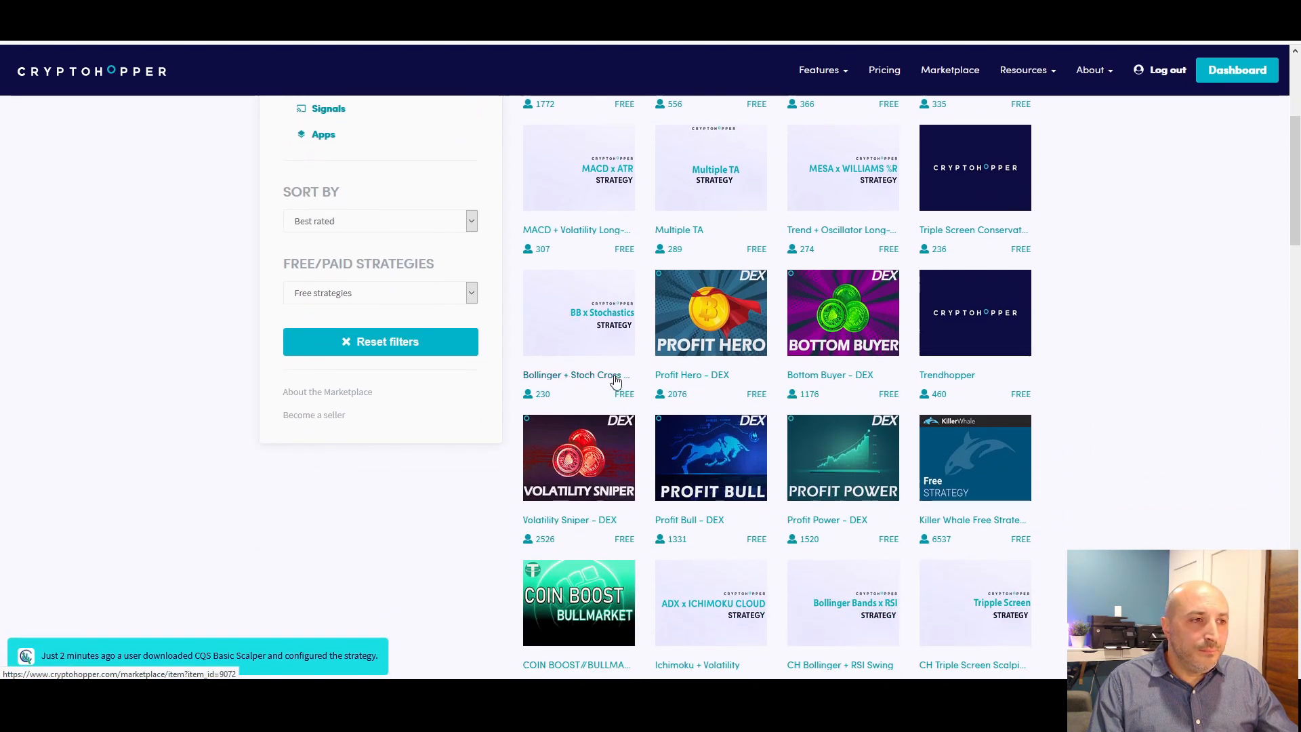
scroll(616, 377, "down", 1)
scroll(749, 441, "down", 1)
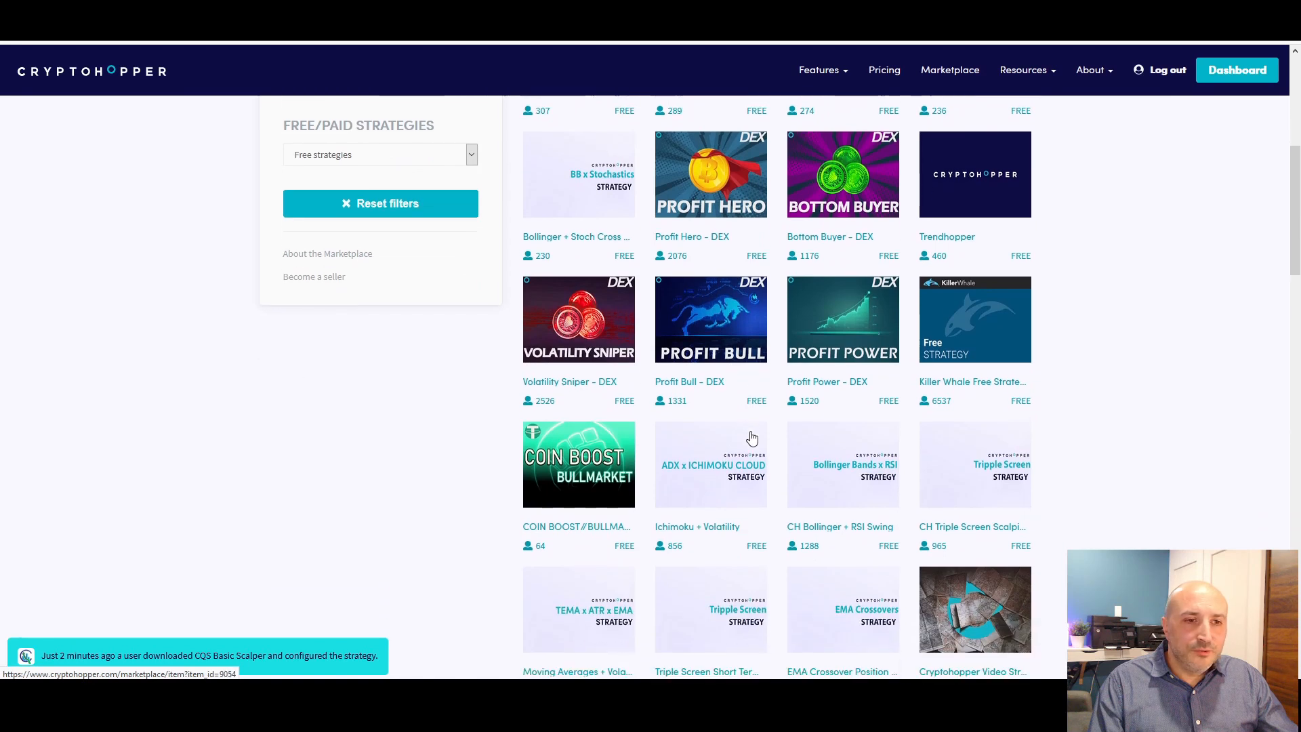
scroll(752, 439, "down", 1)
scroll(687, 443, "down", 1)
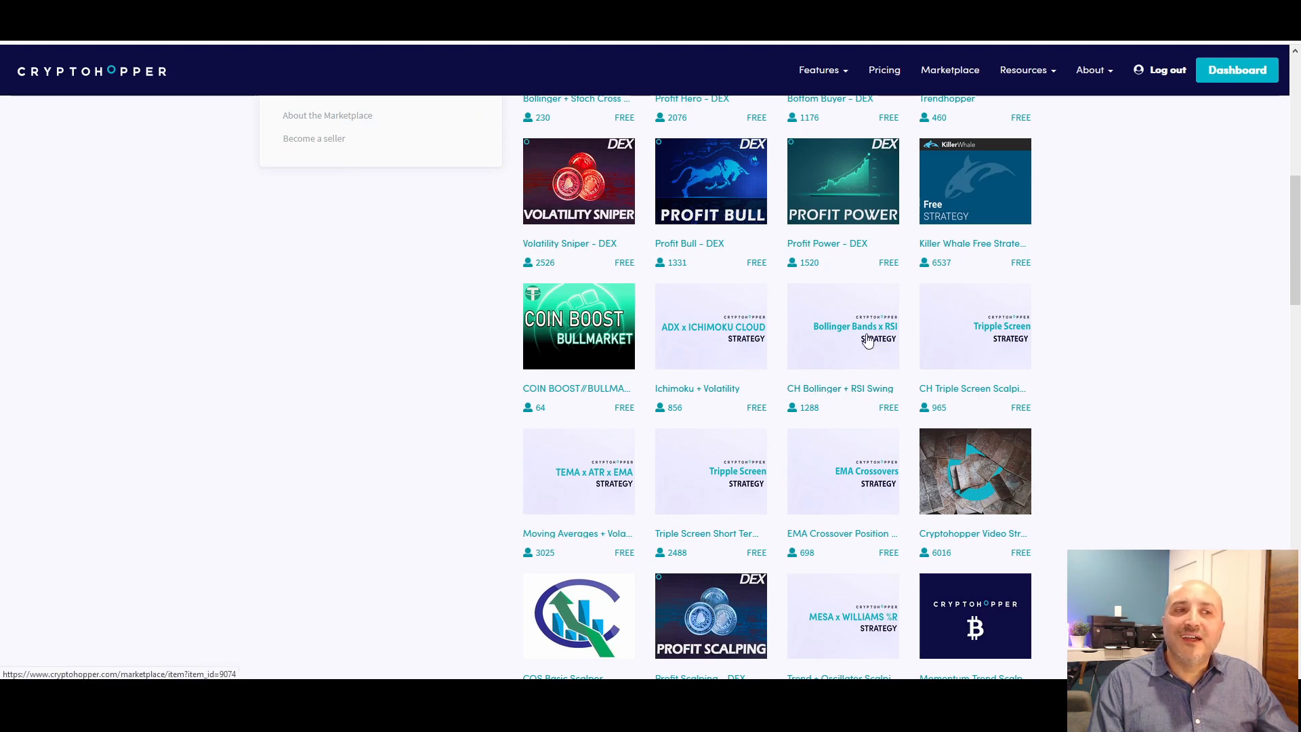
Open the CH Bollinger + RSI Swing strategy in the Marketplace and review its overview and recommended take profit, stop loss and trailing stop-loss settings
left_click(850, 321)
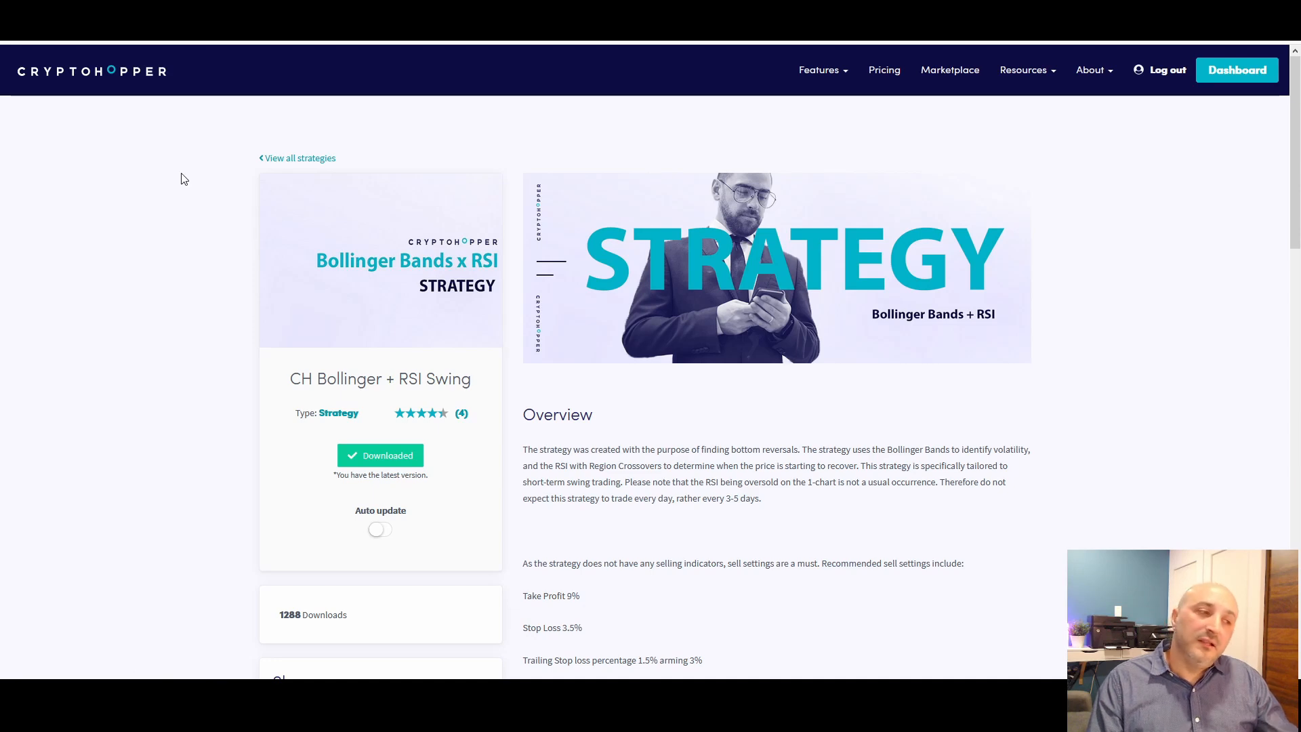
scroll(189, 232, "down", 3)
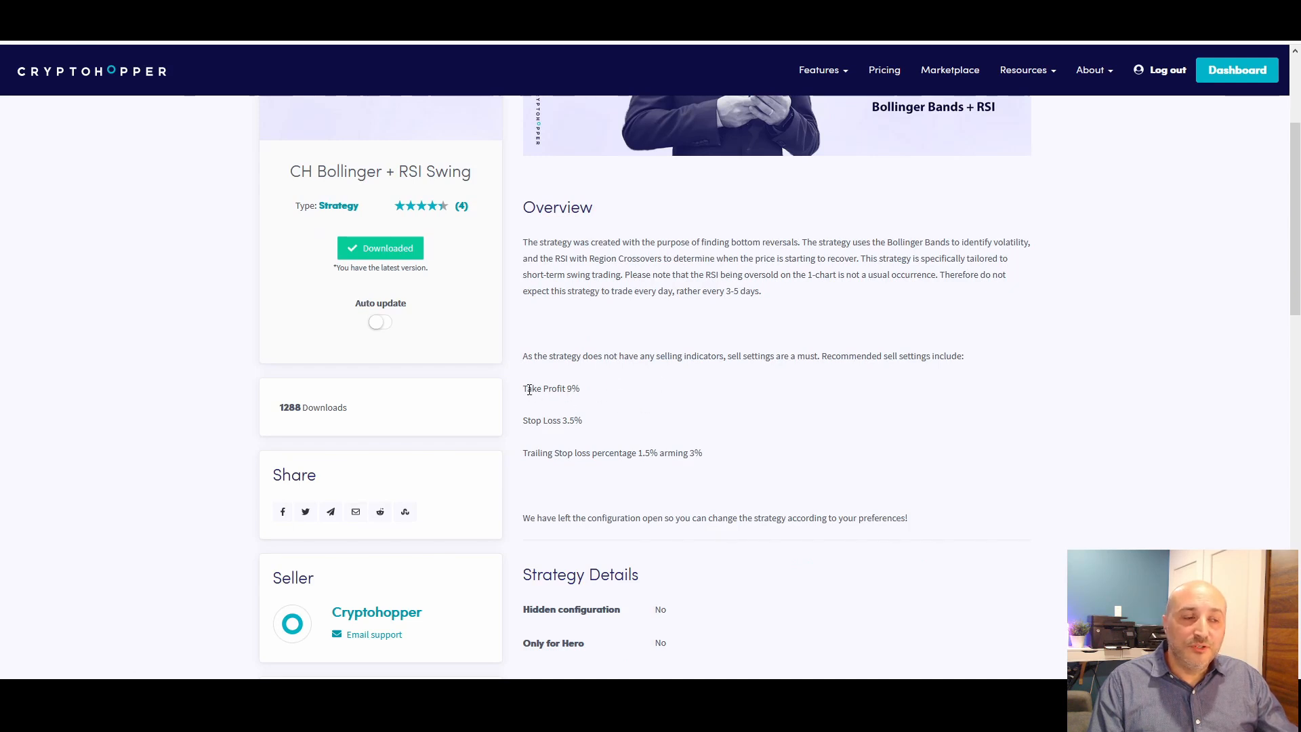
left_click_drag(527, 388, 581, 389)
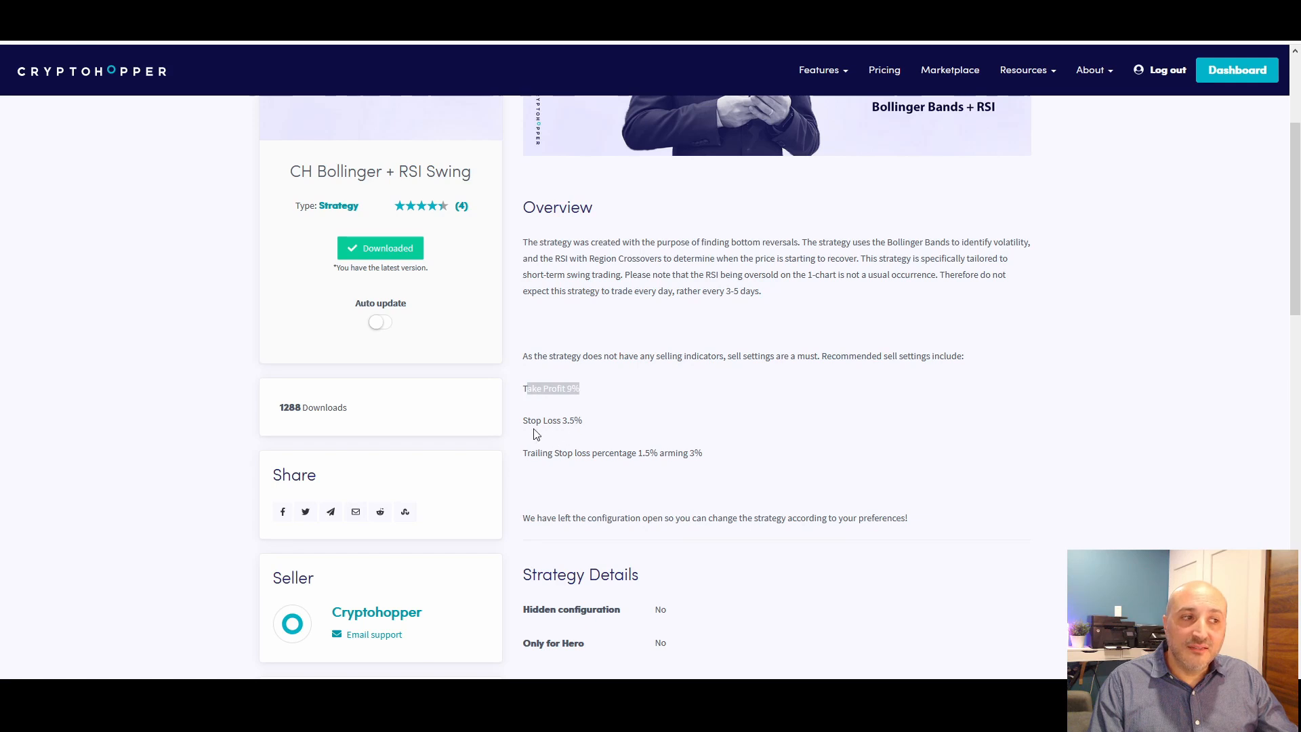
left_click_drag(524, 421, 586, 424)
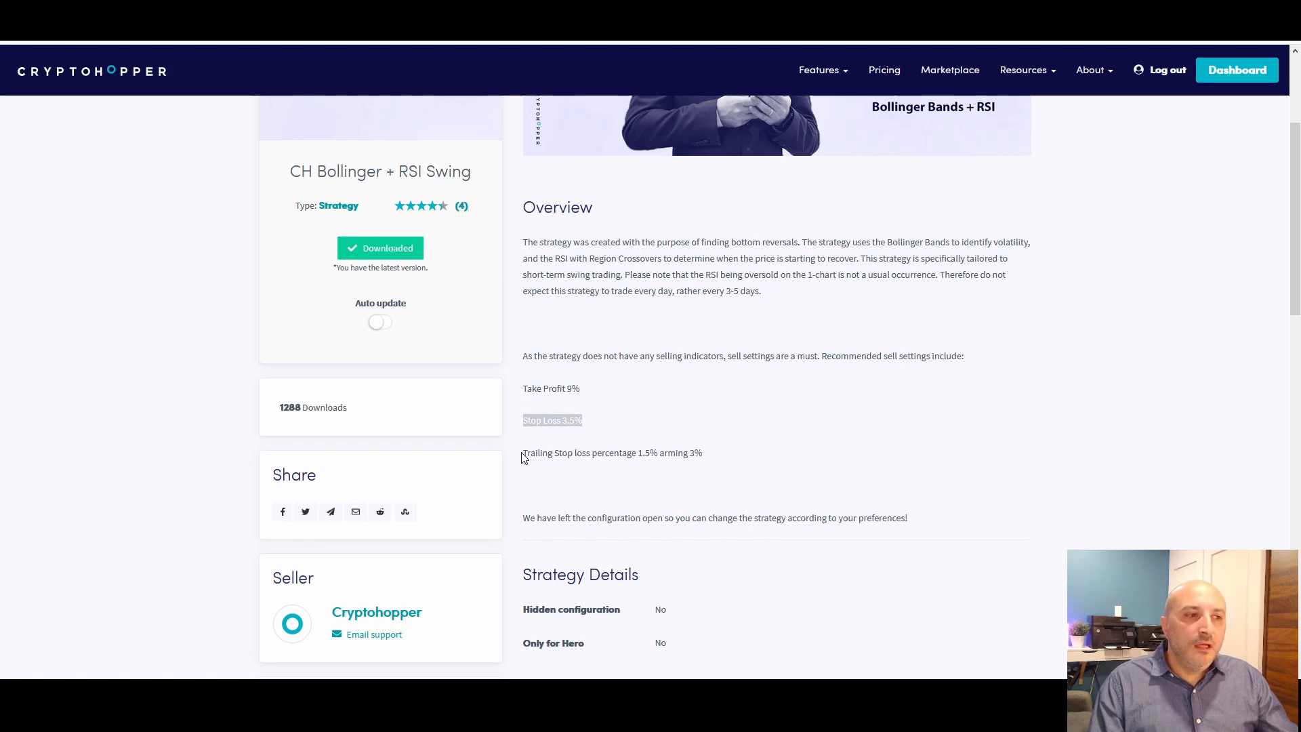
mouse_move(667, 453)
left_mouse_down()
mouse_move(704, 453)
mouse_move(658, 454)
left_mouse_up()
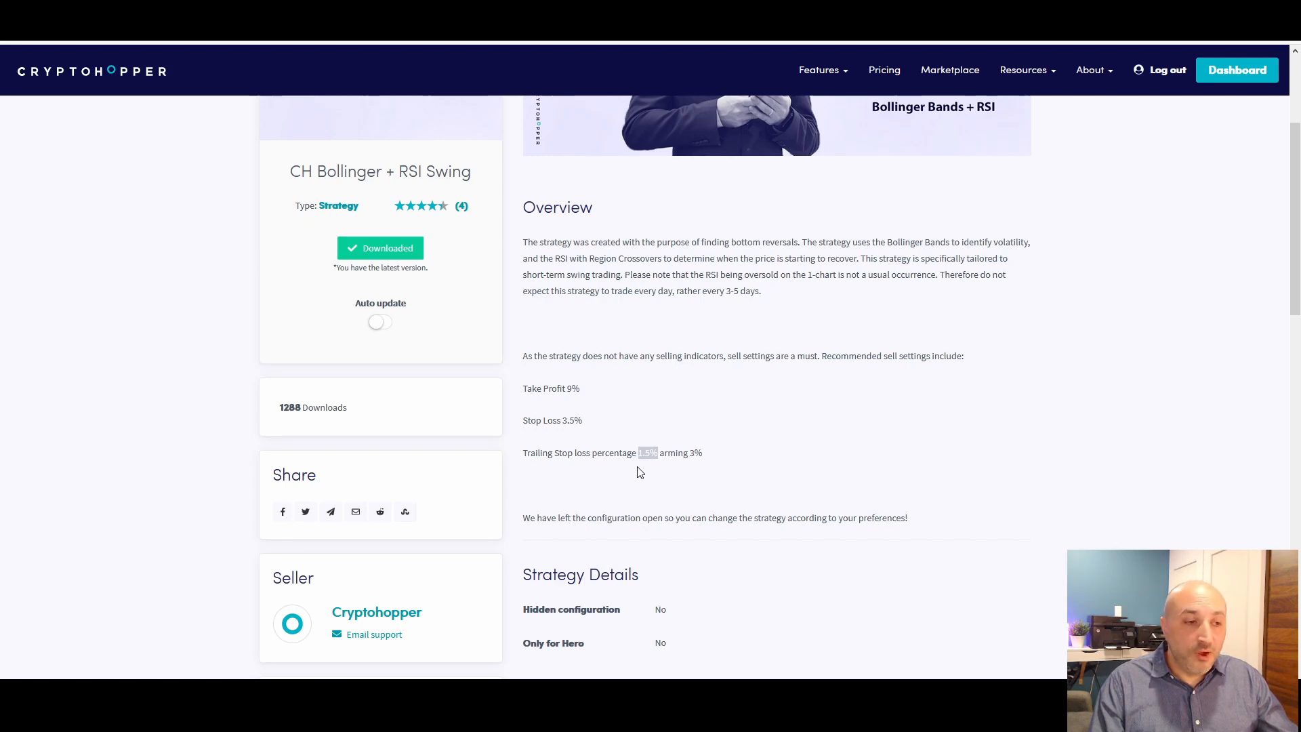
scroll(640, 472, "down", 1)
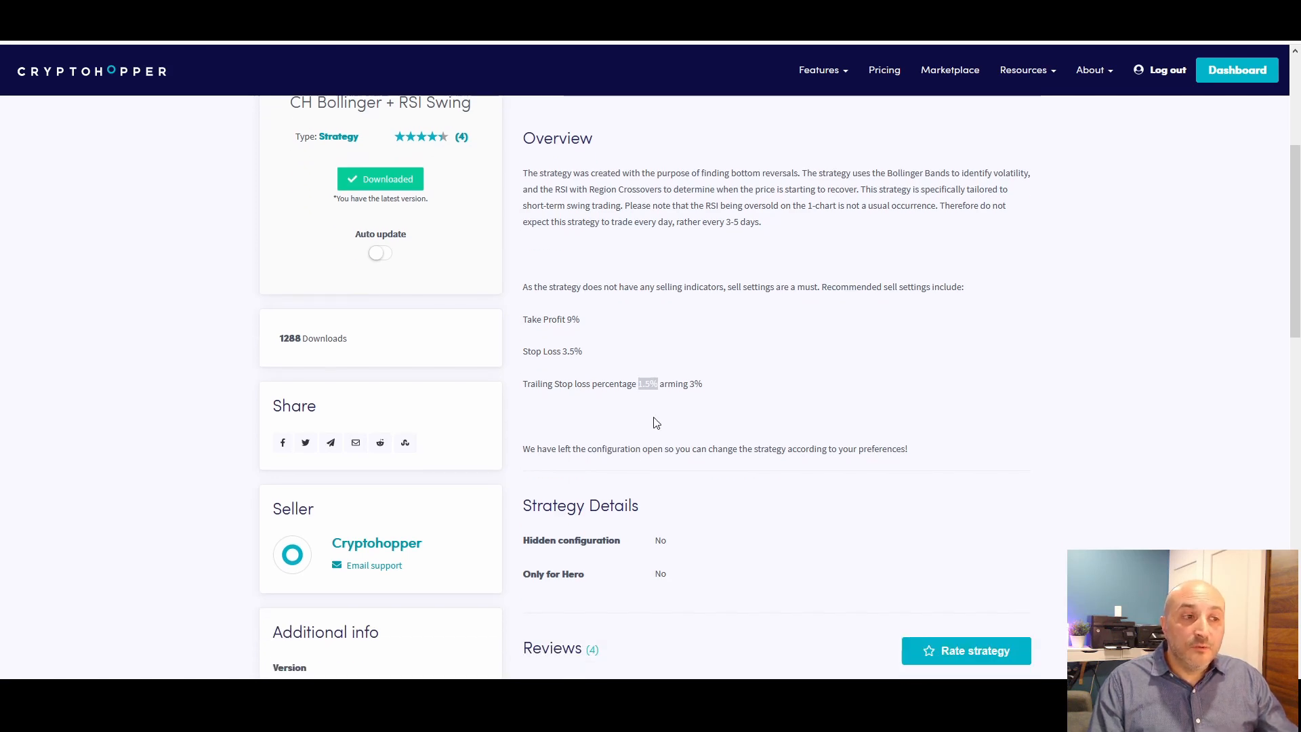
scroll(656, 423, "up", 3)
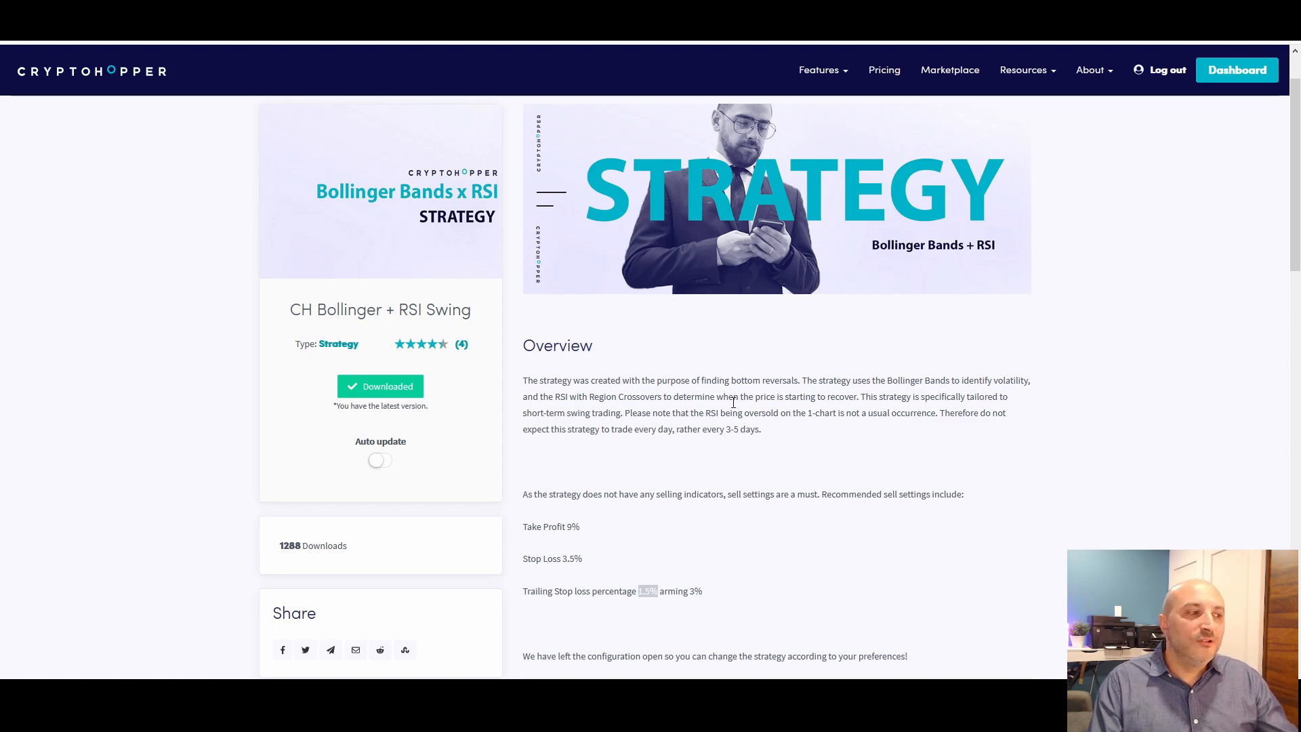
scroll(313, 302, "up", 1)
Go to the hopper's Strategies page and look through the Market Strategies and My Strategies lists
left_click(313, 159)
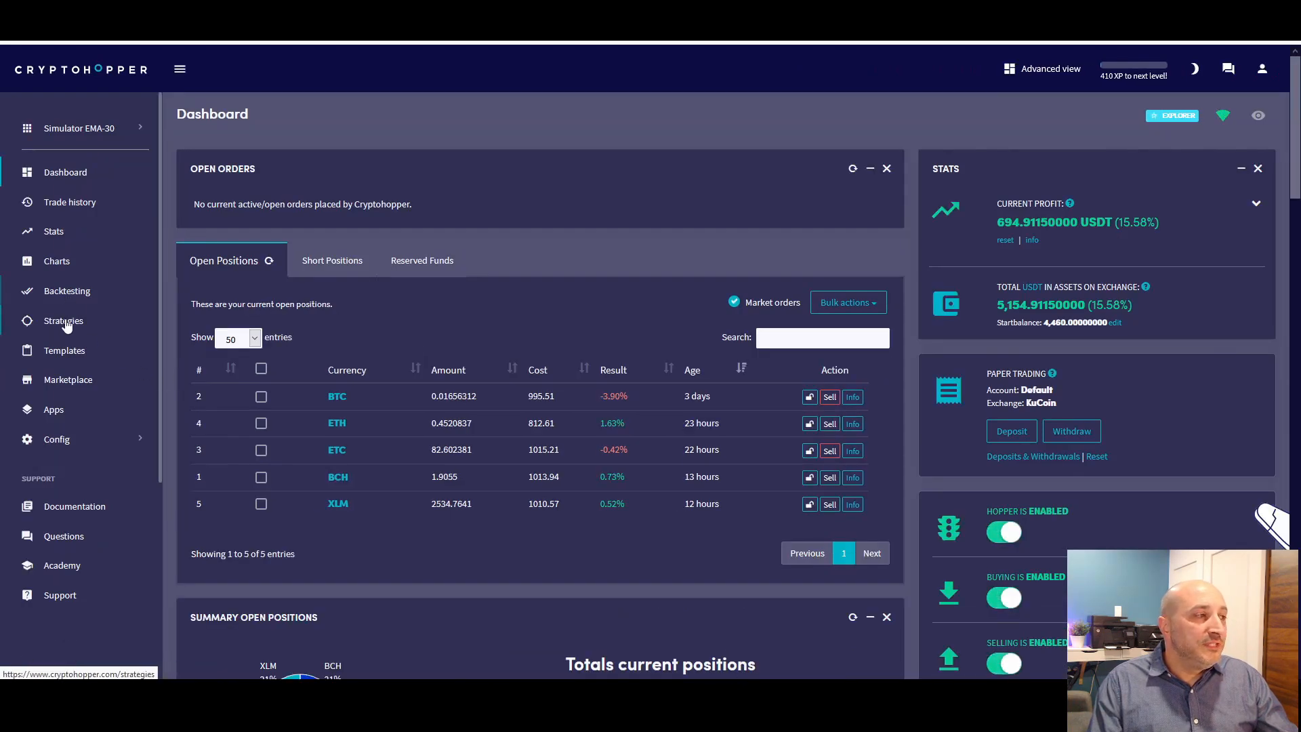
left_click(65, 324)
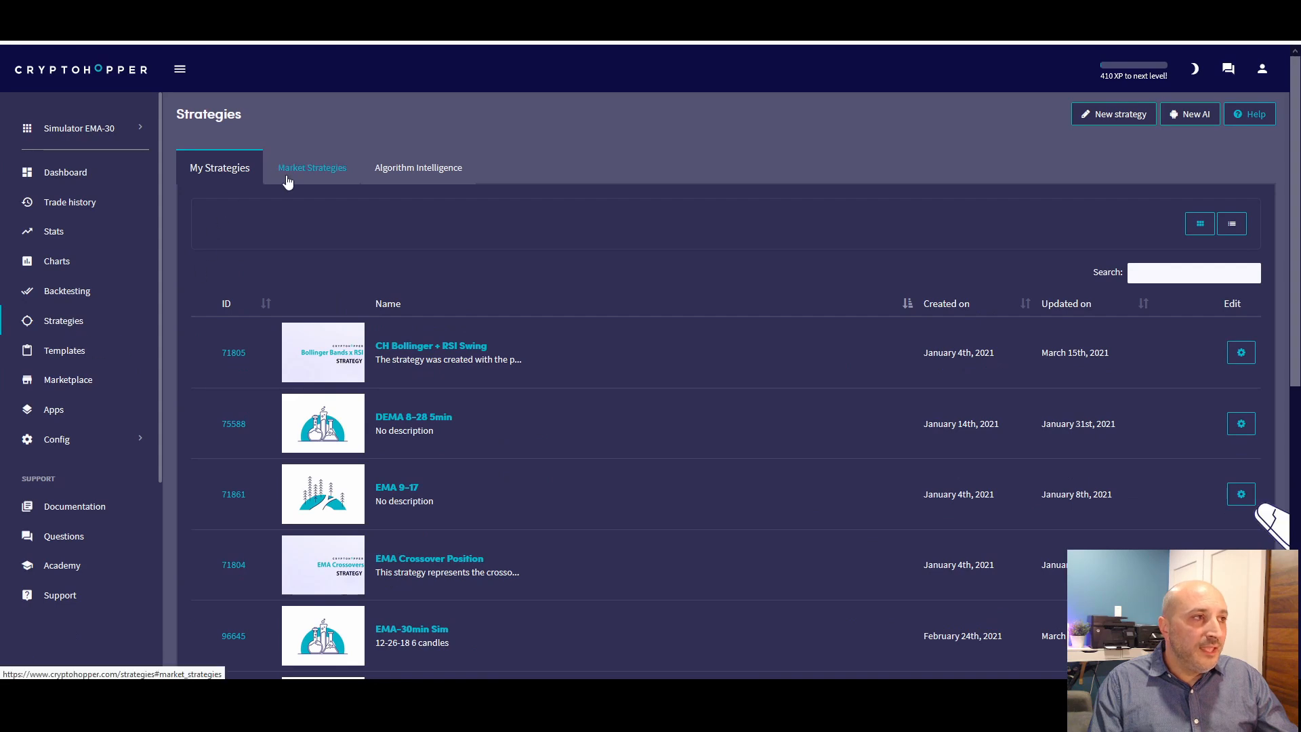
left_click(310, 167)
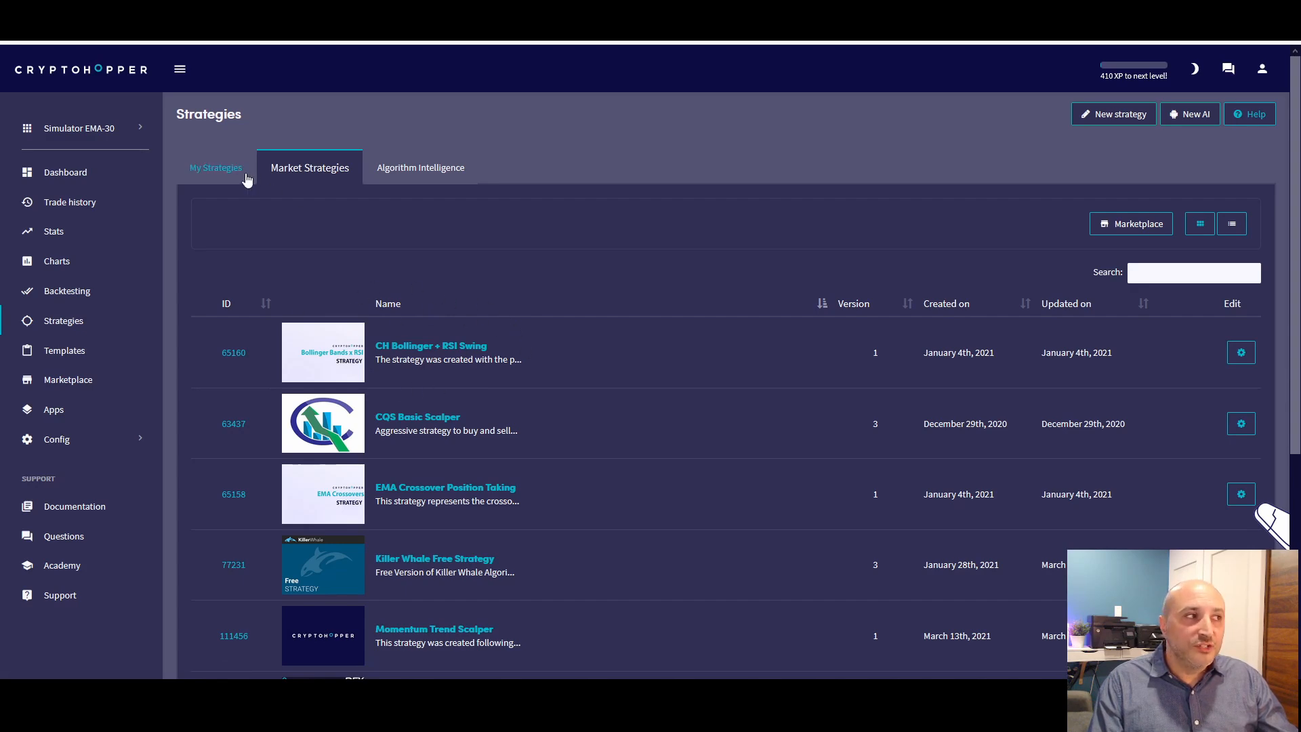
left_click(210, 168)
scroll(549, 478, "down", 5)
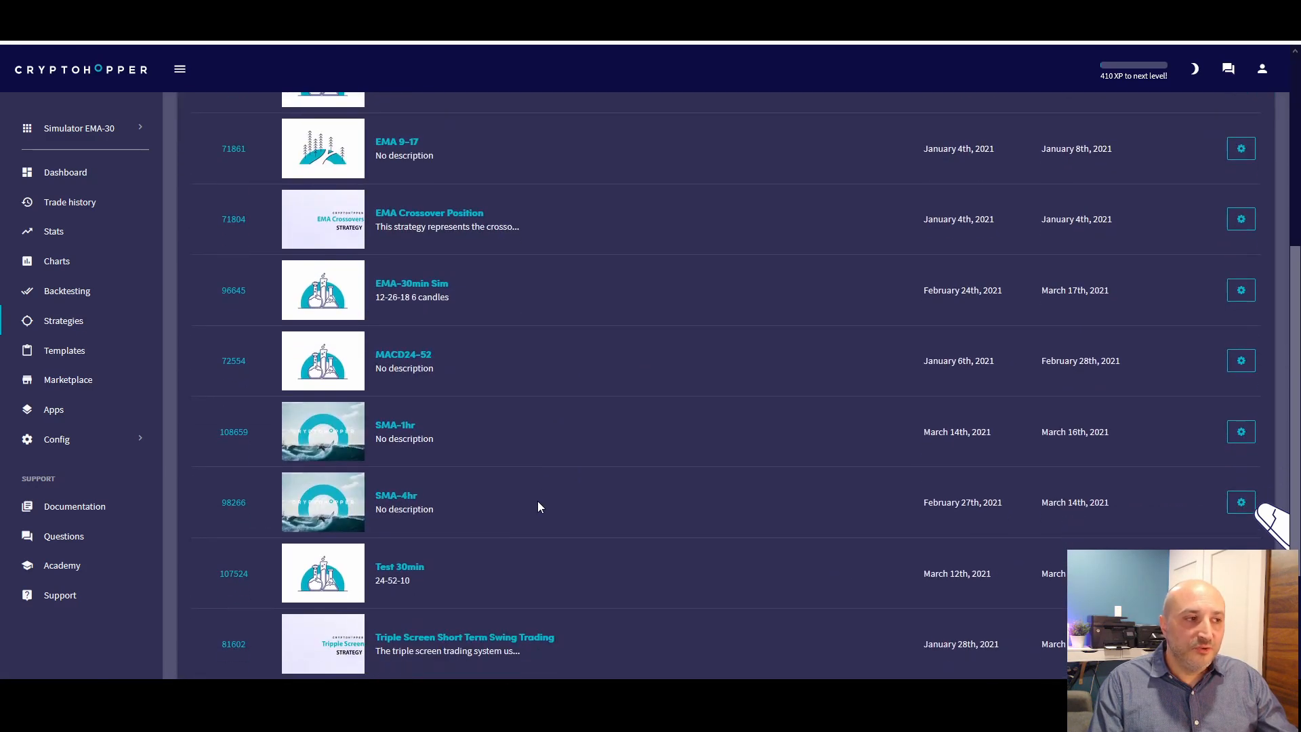
scroll(550, 468, "down", 2)
scroll(550, 467, "up", 5)
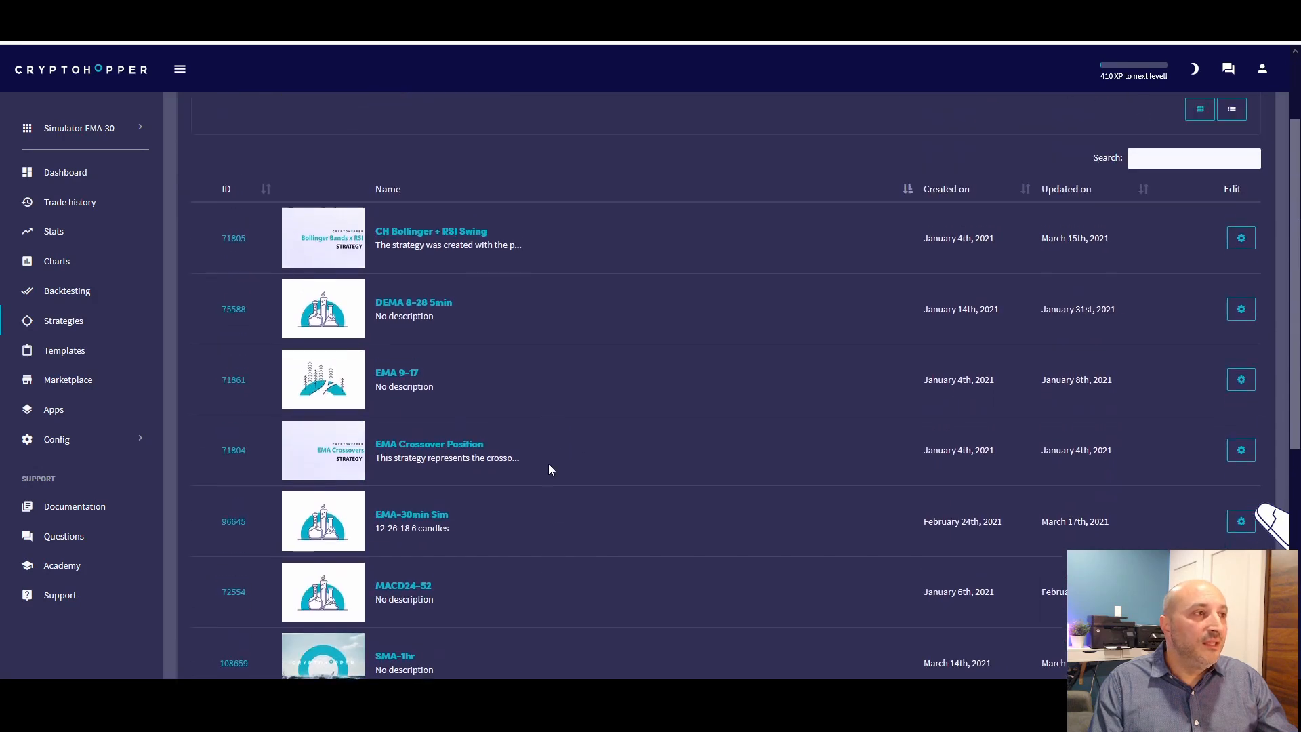
scroll(550, 472, "up", 3)
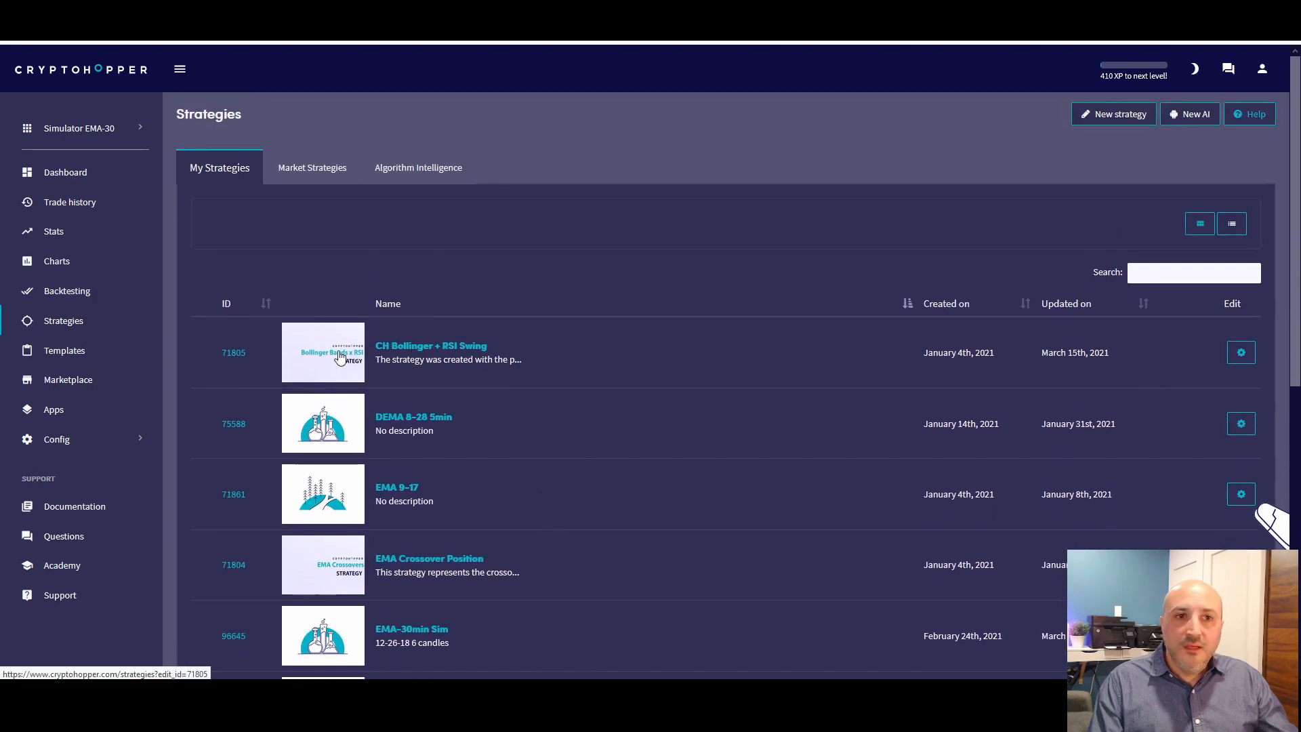
Compare the market and personal versions of CH Bollinger + RSI Swing, viewing the personal copy in the strategy editor before returning to the list
left_click(312, 170)
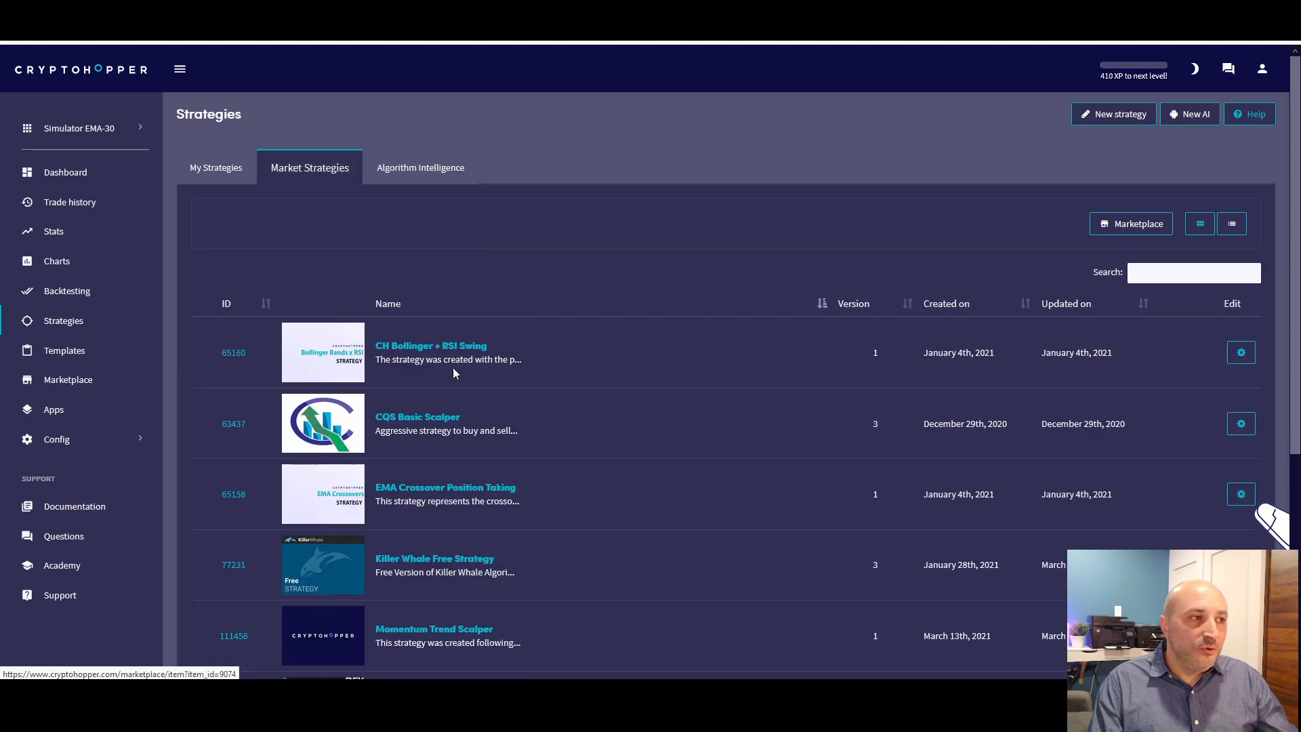
left_click(241, 169)
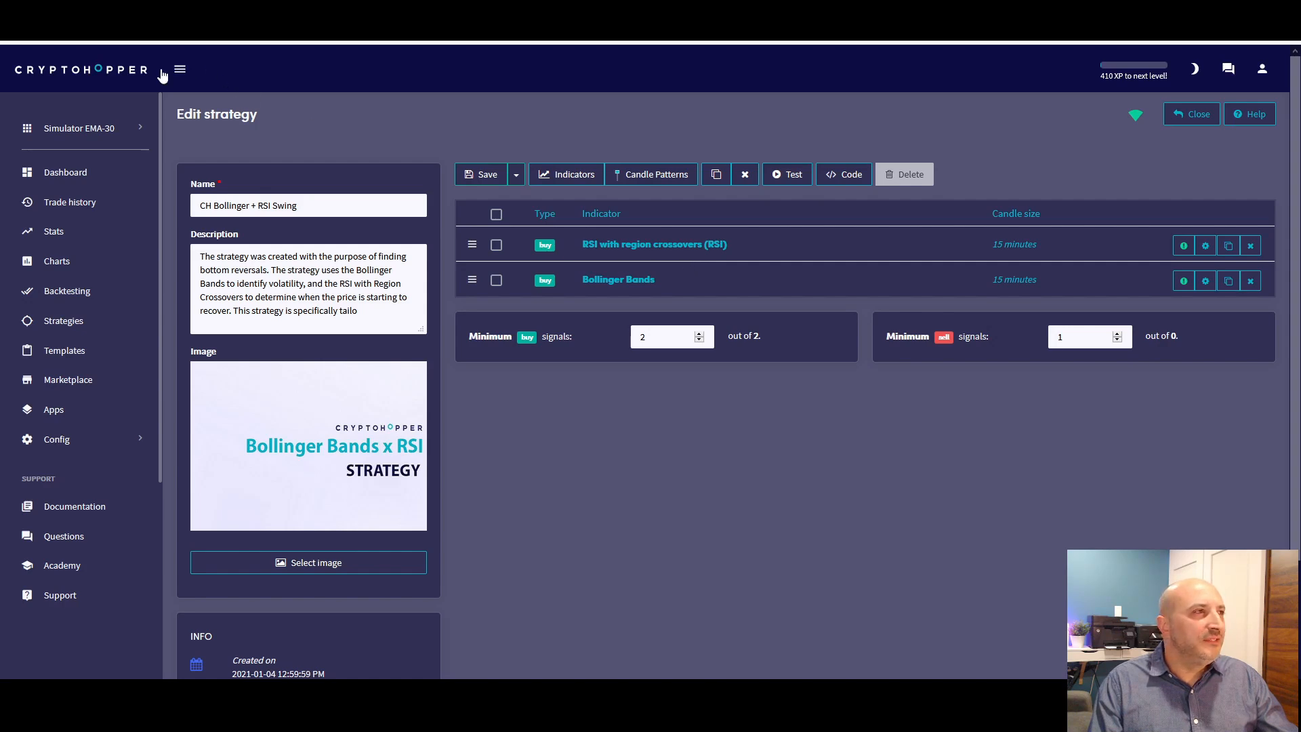
key("alt+Left")
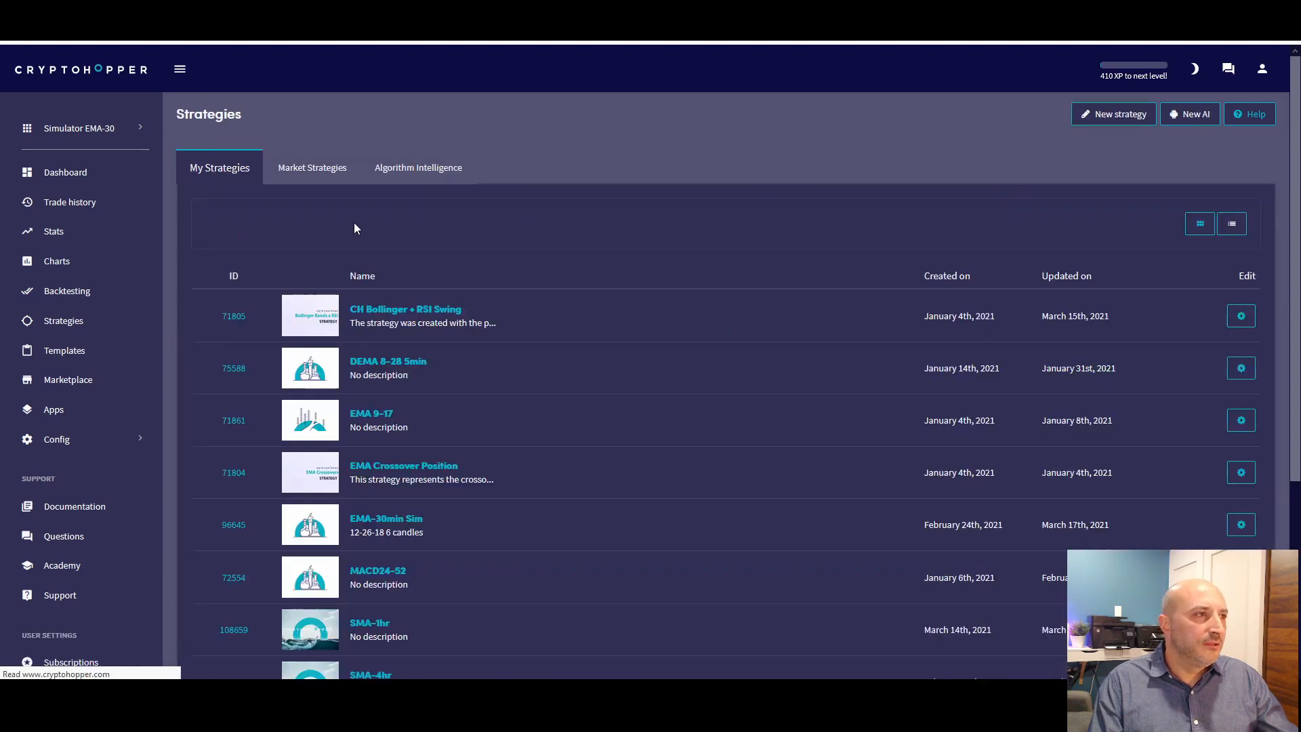
Open the market version of CH Bollinger + RSI Swing and check its description, strategy details and reviews
left_click(315, 178)
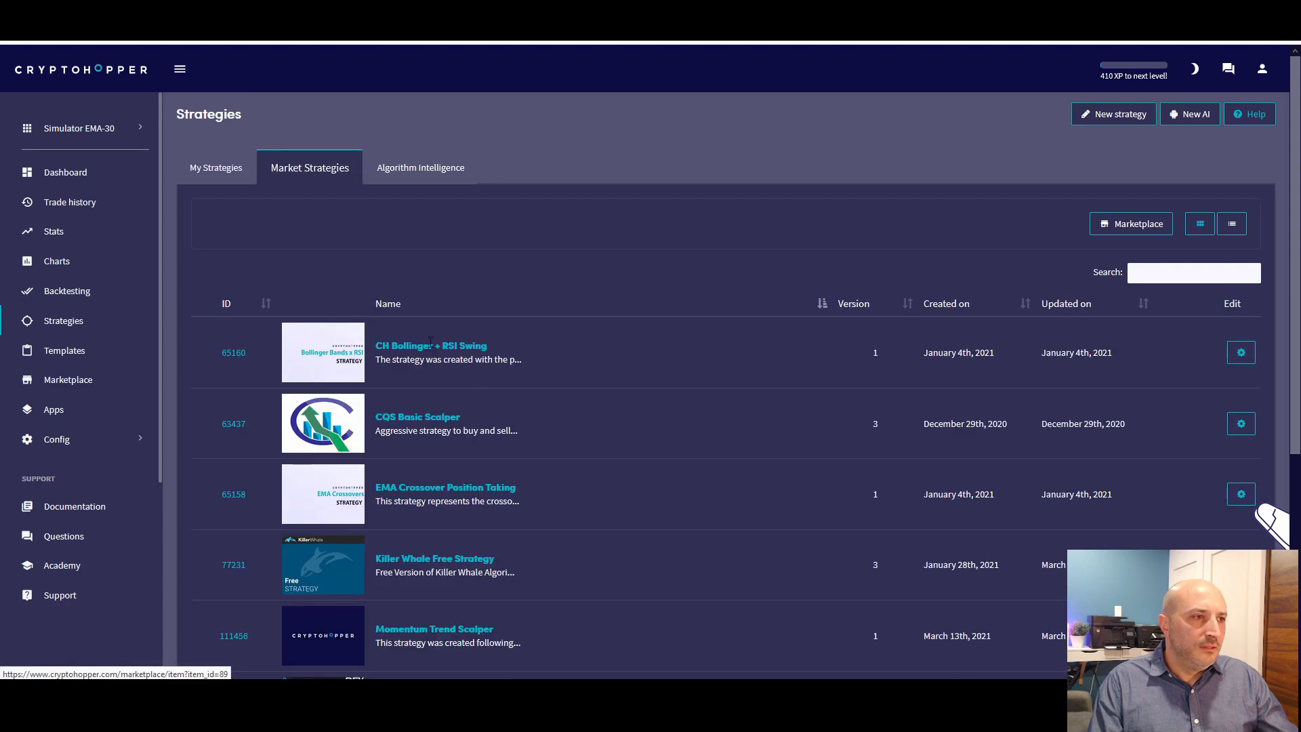
left_click(405, 348)
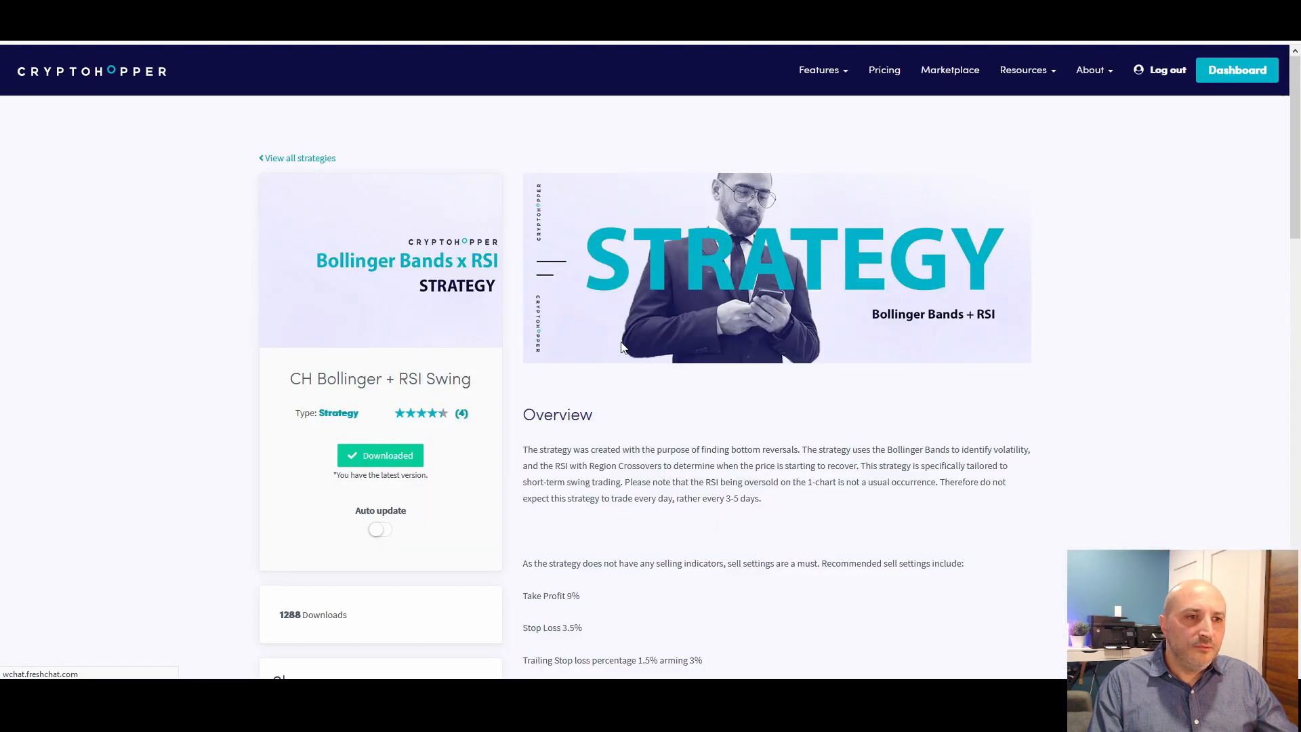
scroll(628, 374, "down", 1)
scroll(628, 375, "down", 3)
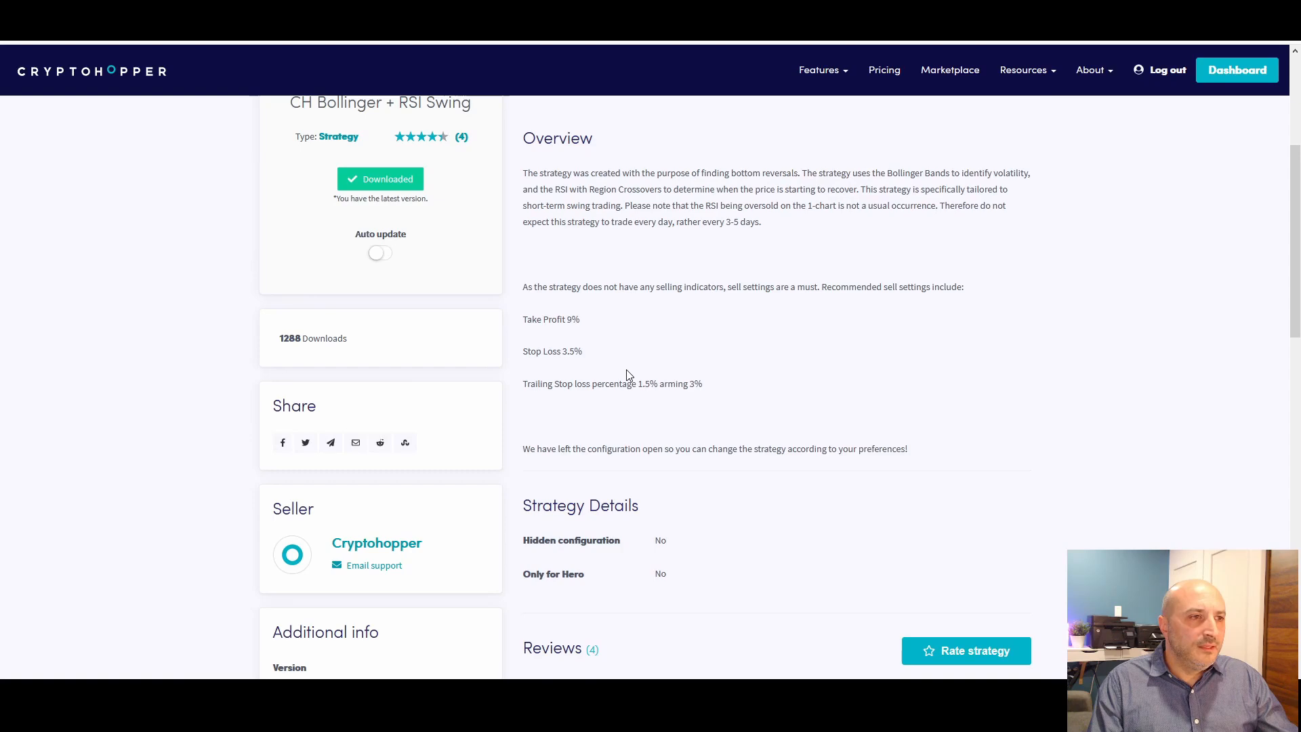
scroll(718, 437, "down", 3)
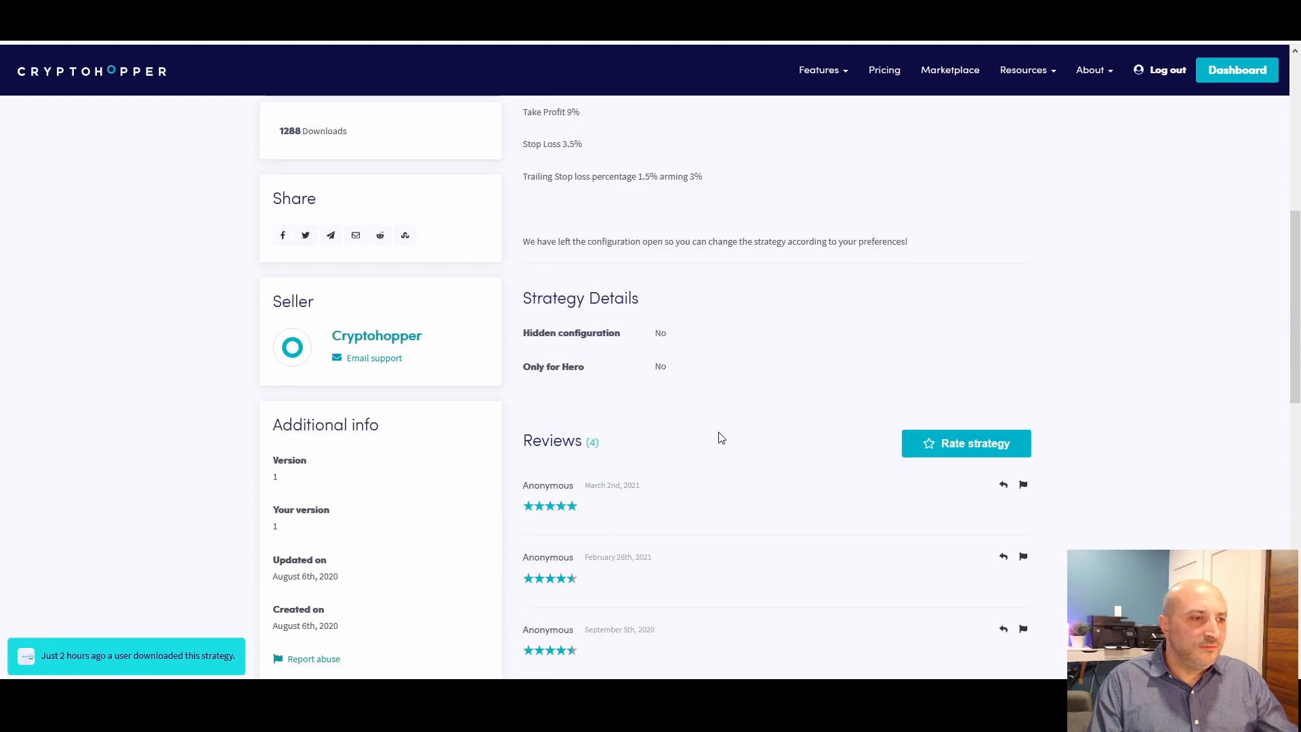
scroll(720, 436, "up", 7)
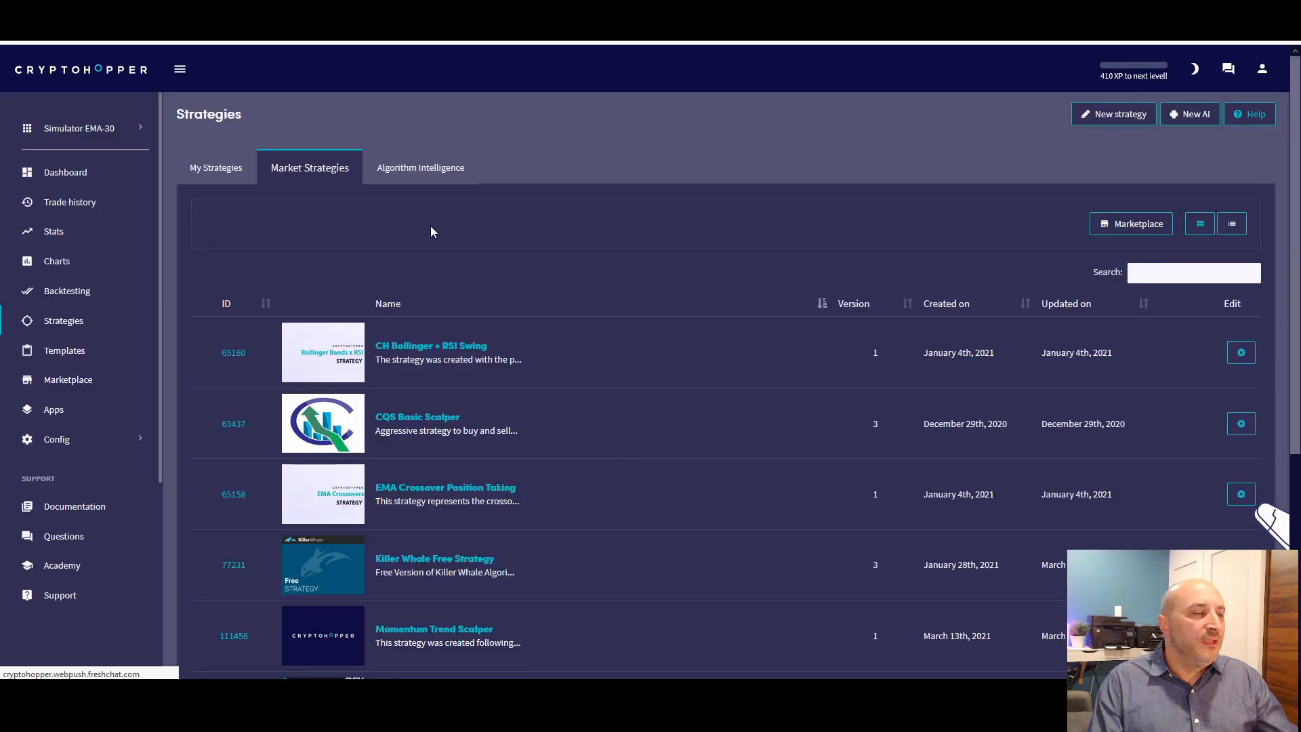
Open the personal CH Bollinger + RSI Swing strategy for editing and review the settings of its RSI with region crossovers and Bollinger Bands indicators
left_click(215, 168)
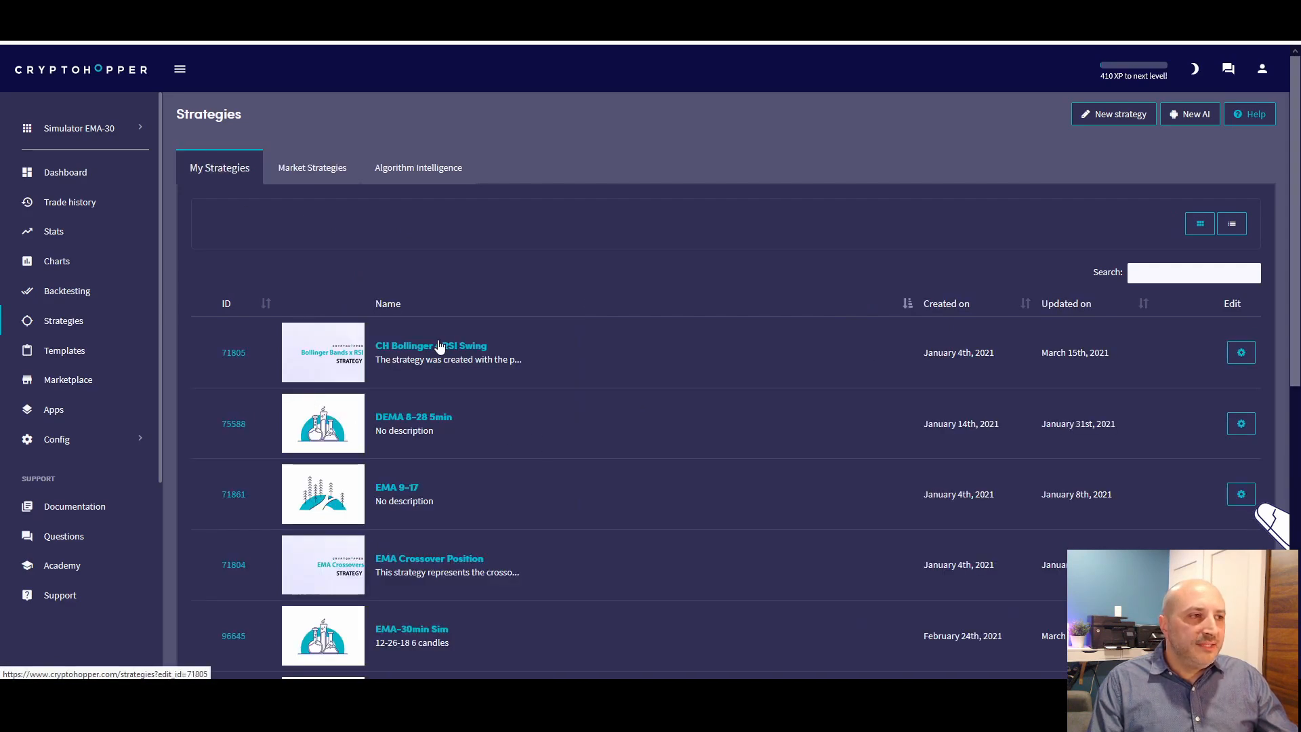
left_click(609, 366)
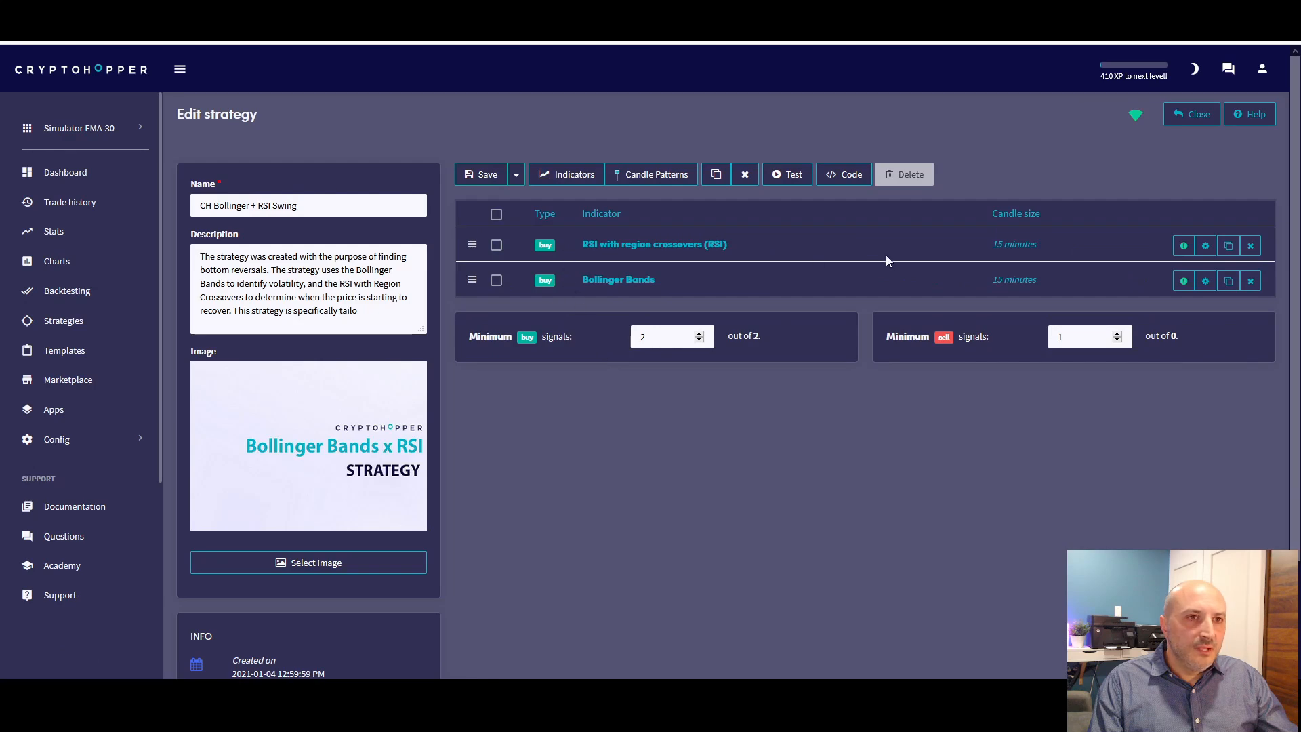
left_click(636, 248)
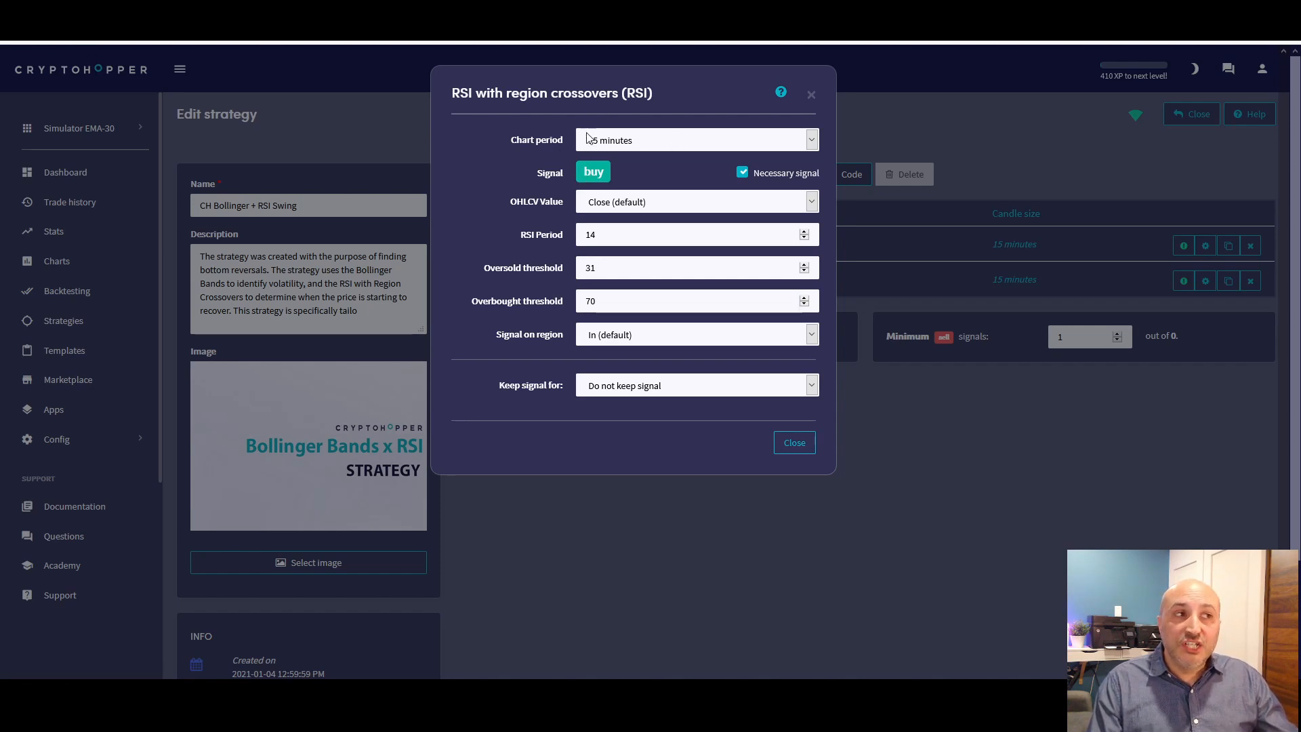
left_click(809, 143)
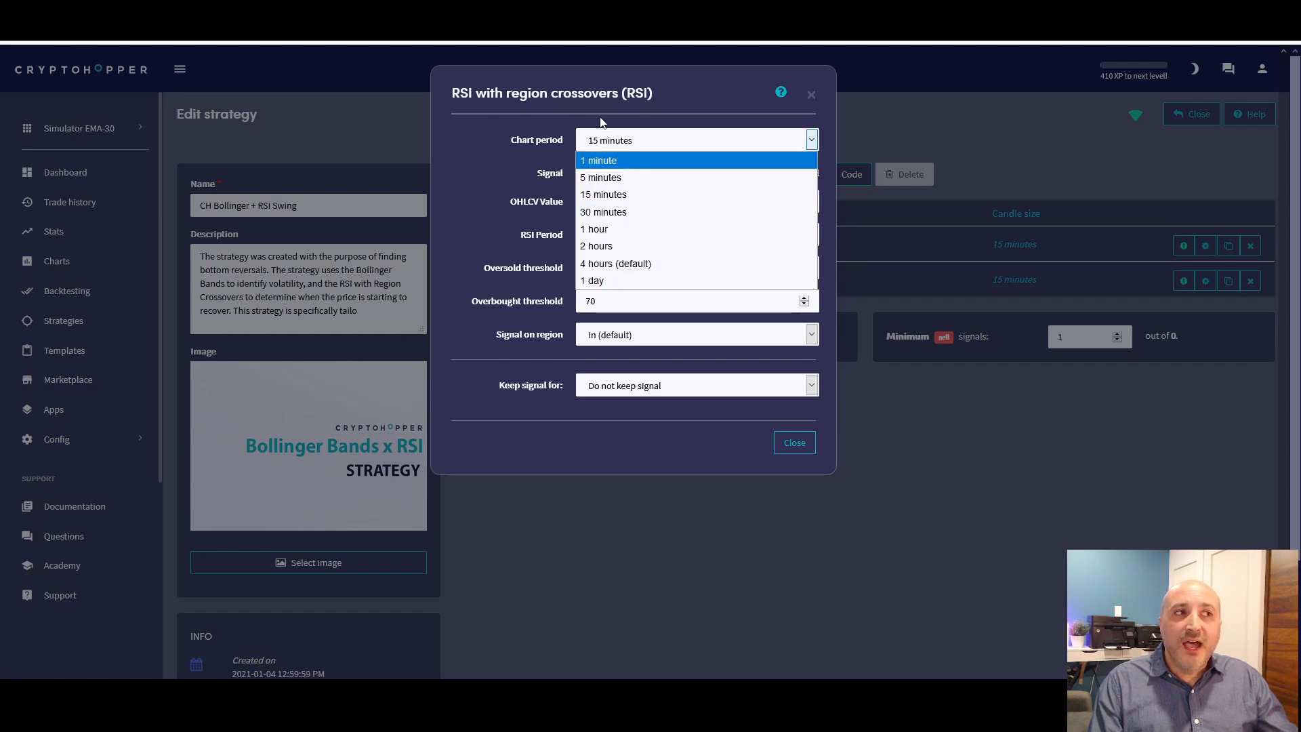
left_click(583, 127)
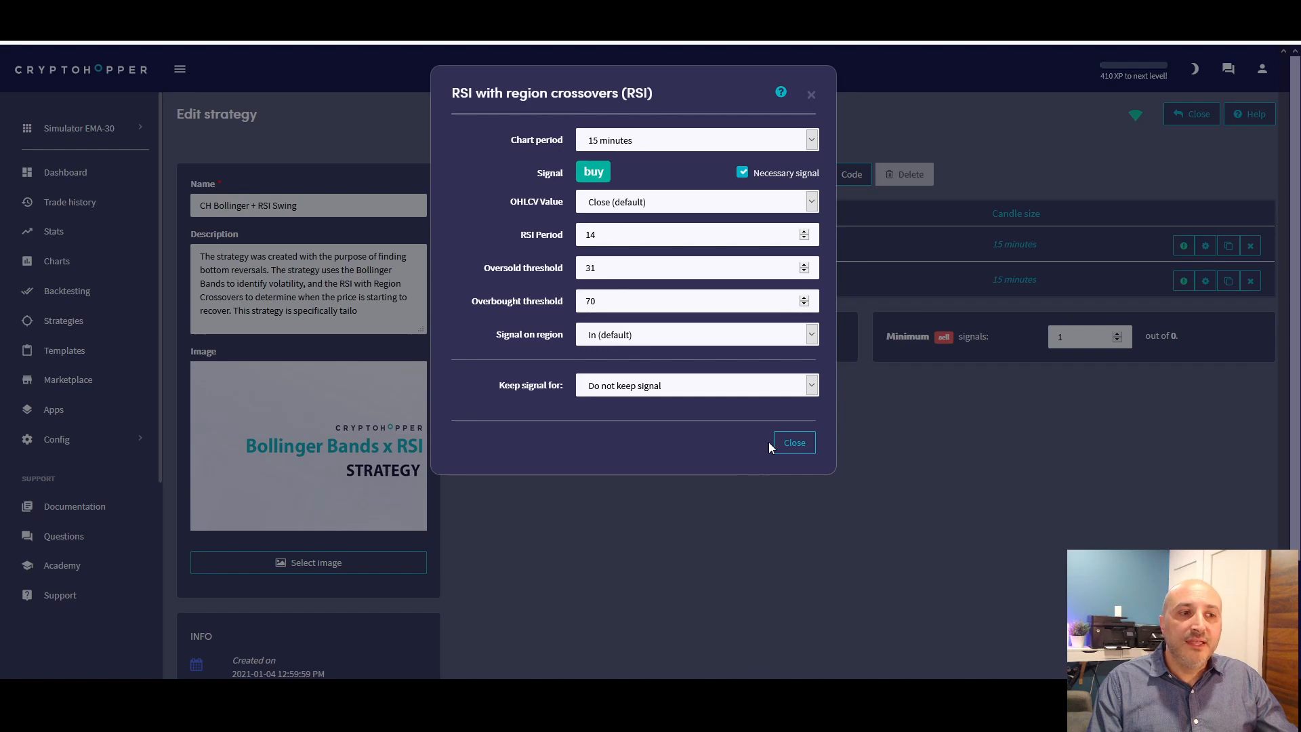
left_click(811, 94)
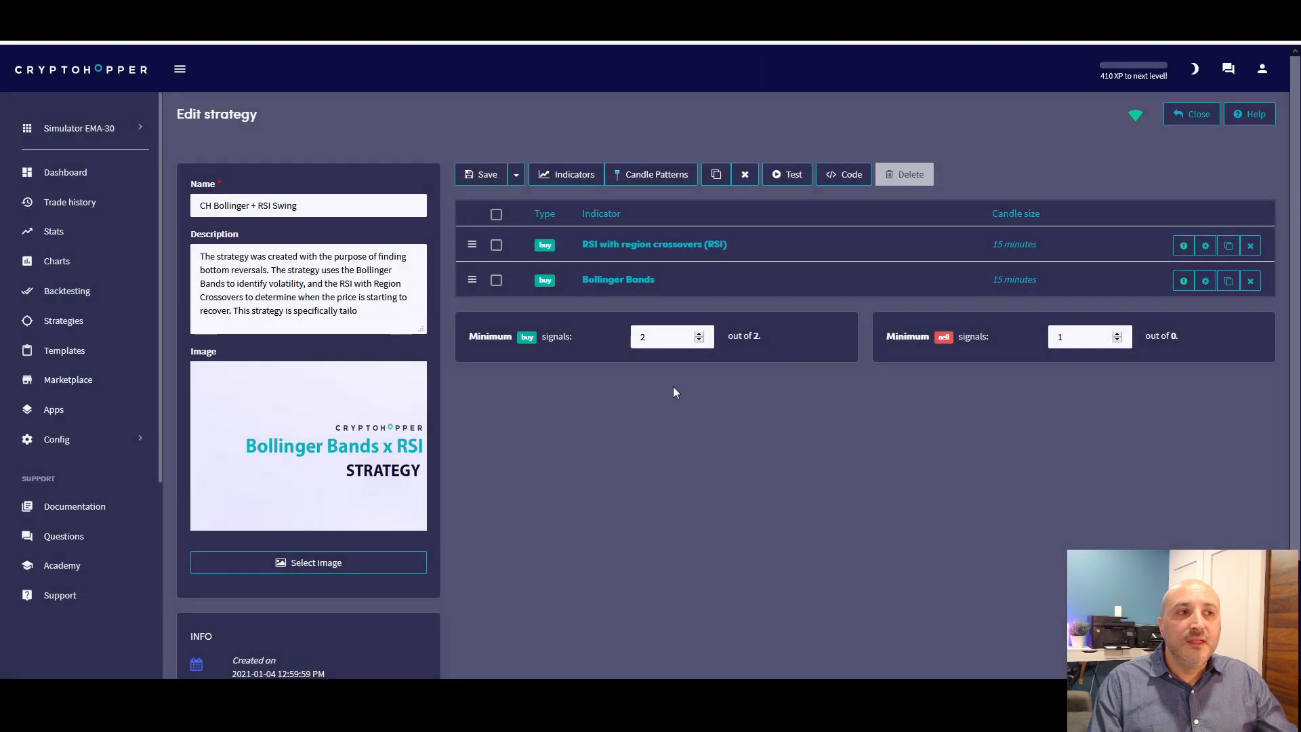
left_click(596, 279)
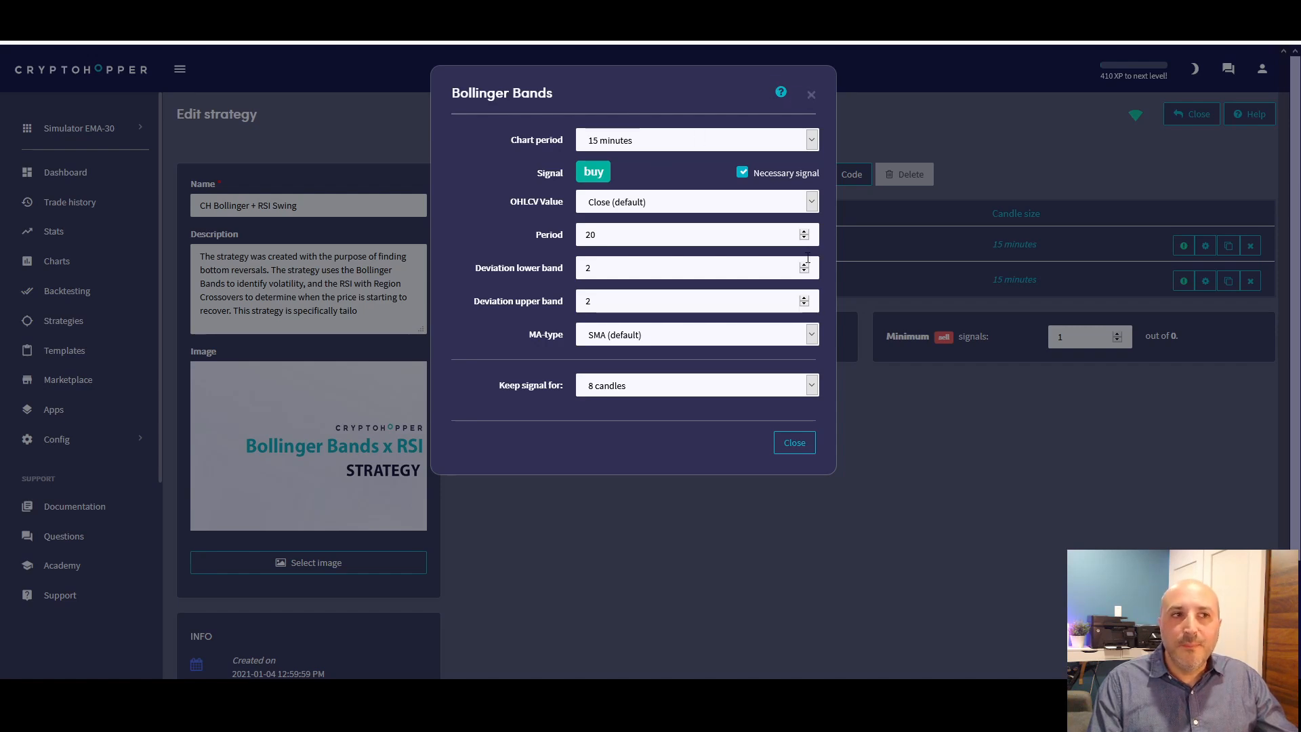
left_click(792, 443)
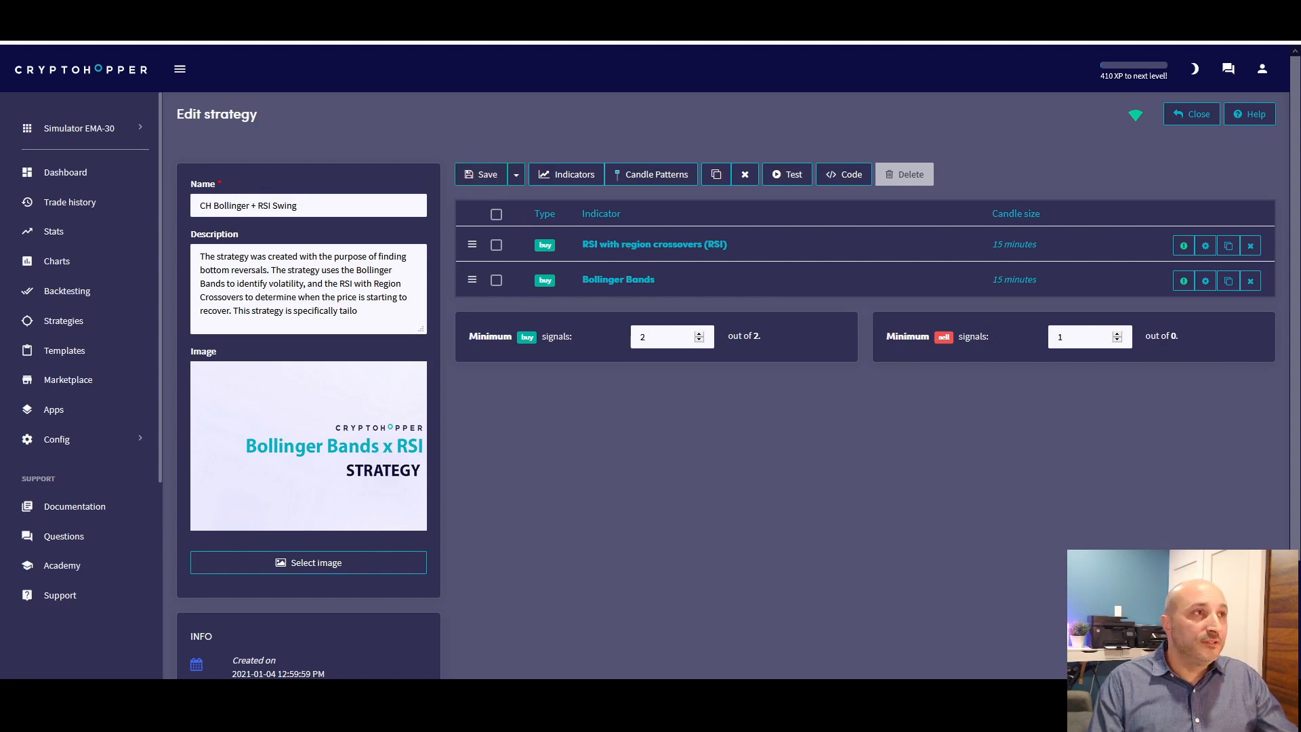
Switch to the TradingView BNBUSDT chart and search its indicators for "boll", closing the search without adding one
left_click(203, 11)
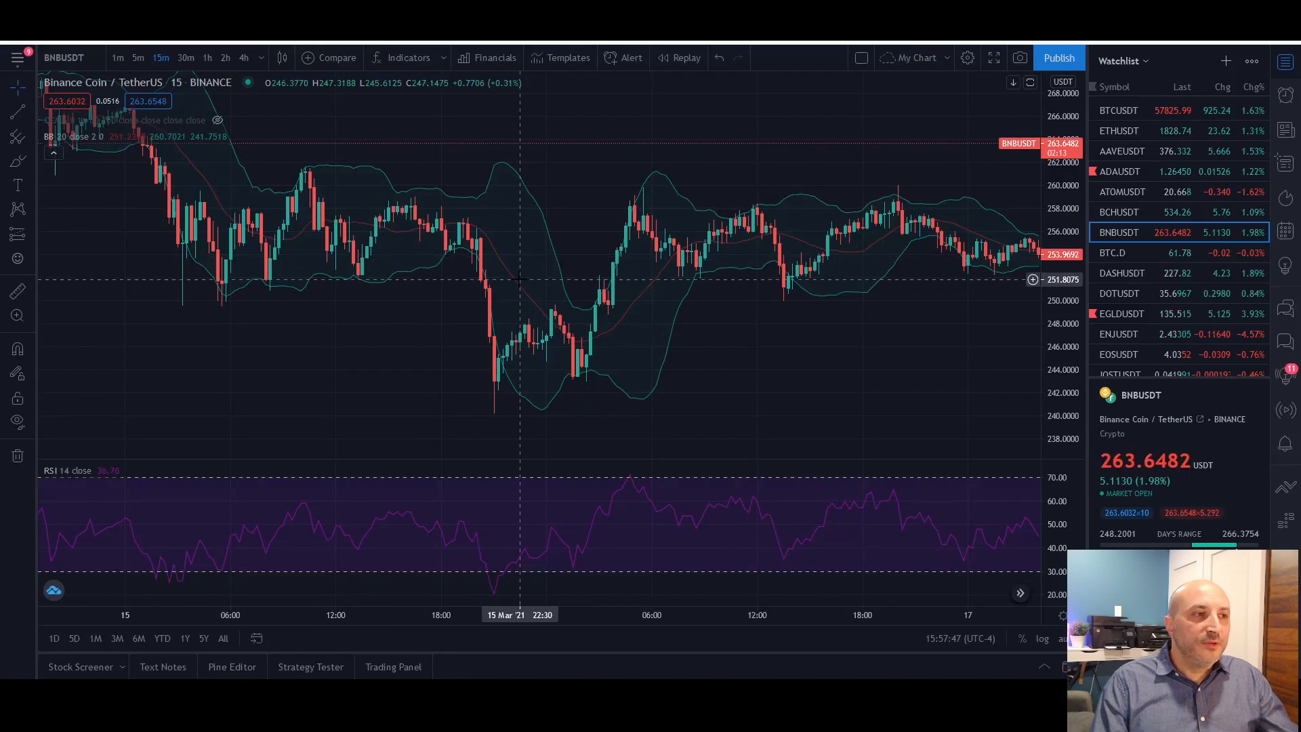
scroll(519, 279, "left", 5)
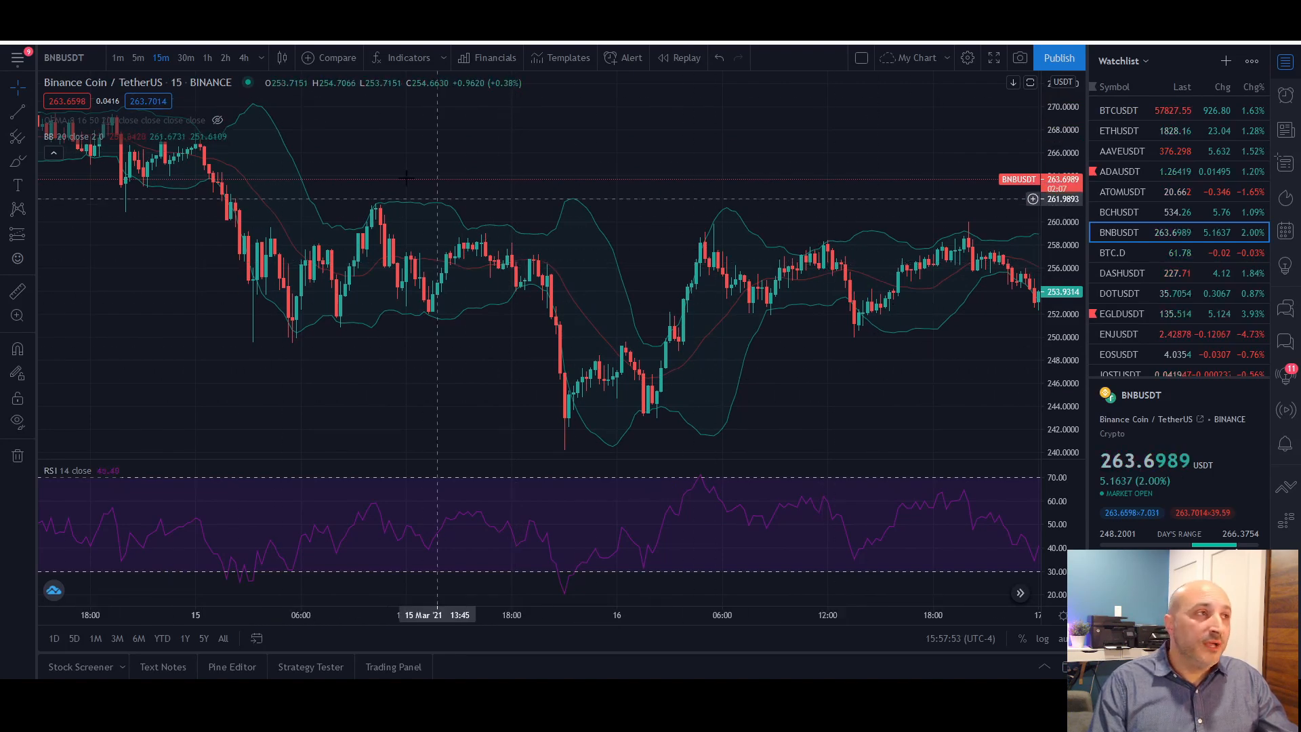
left_click(418, 60)
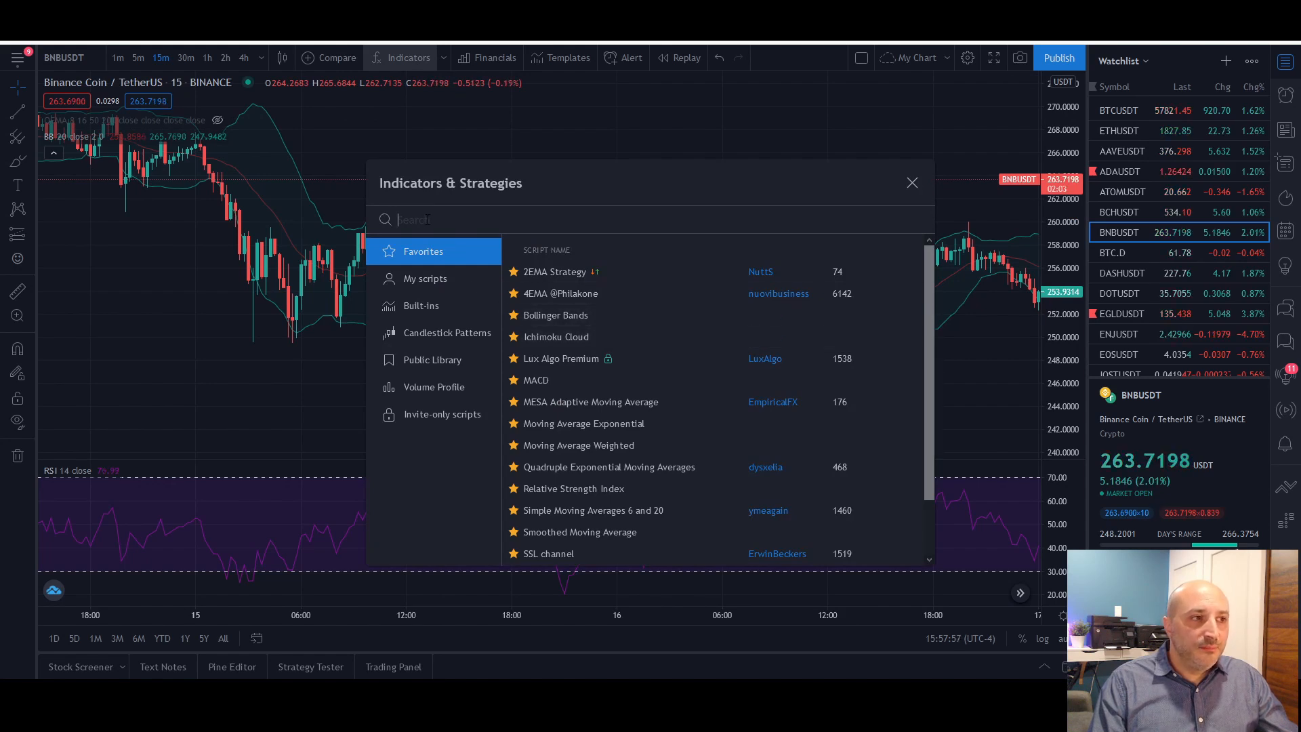
type("bo")
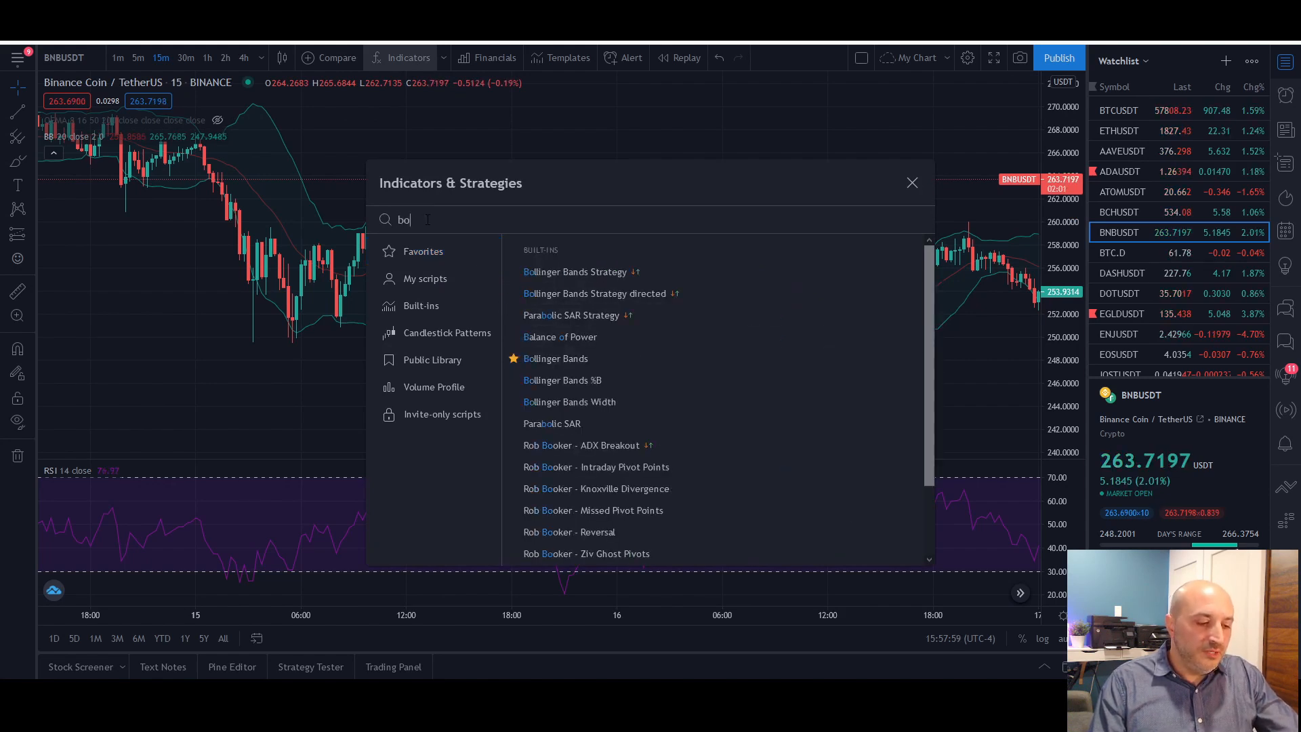
type("ll")
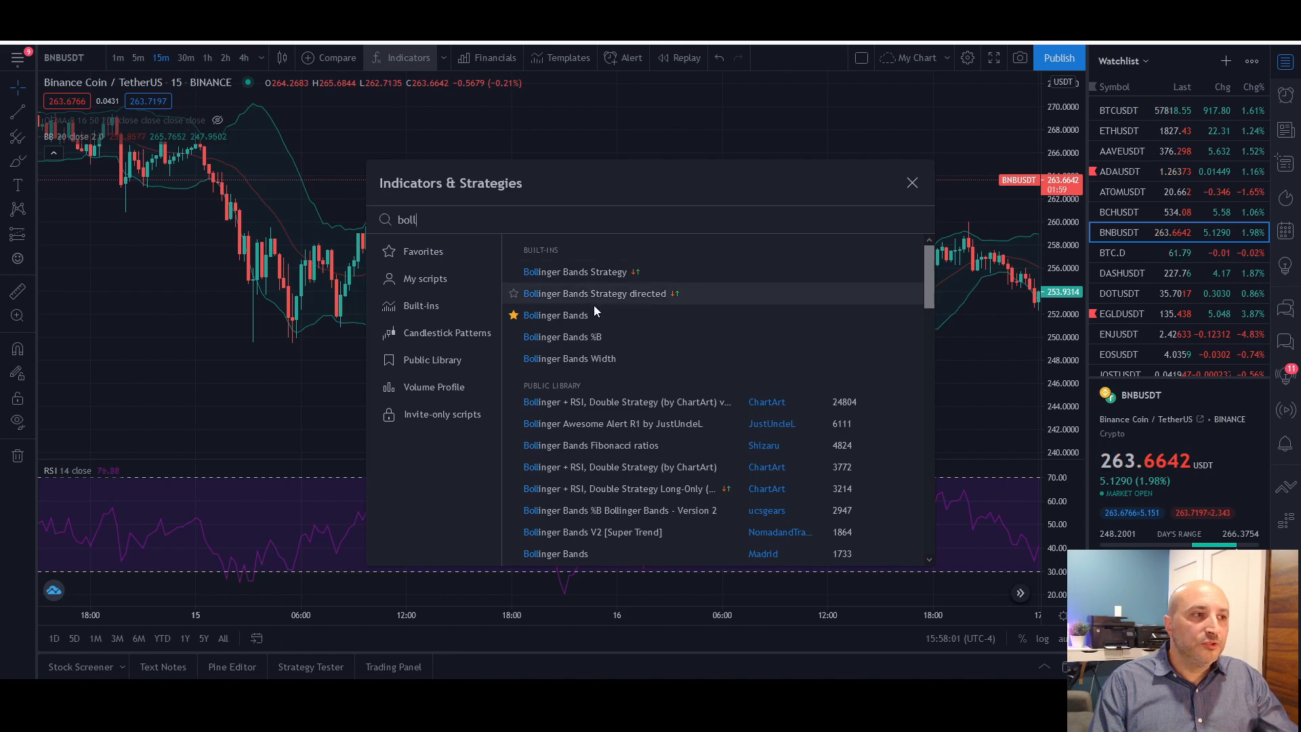
left_click(912, 184)
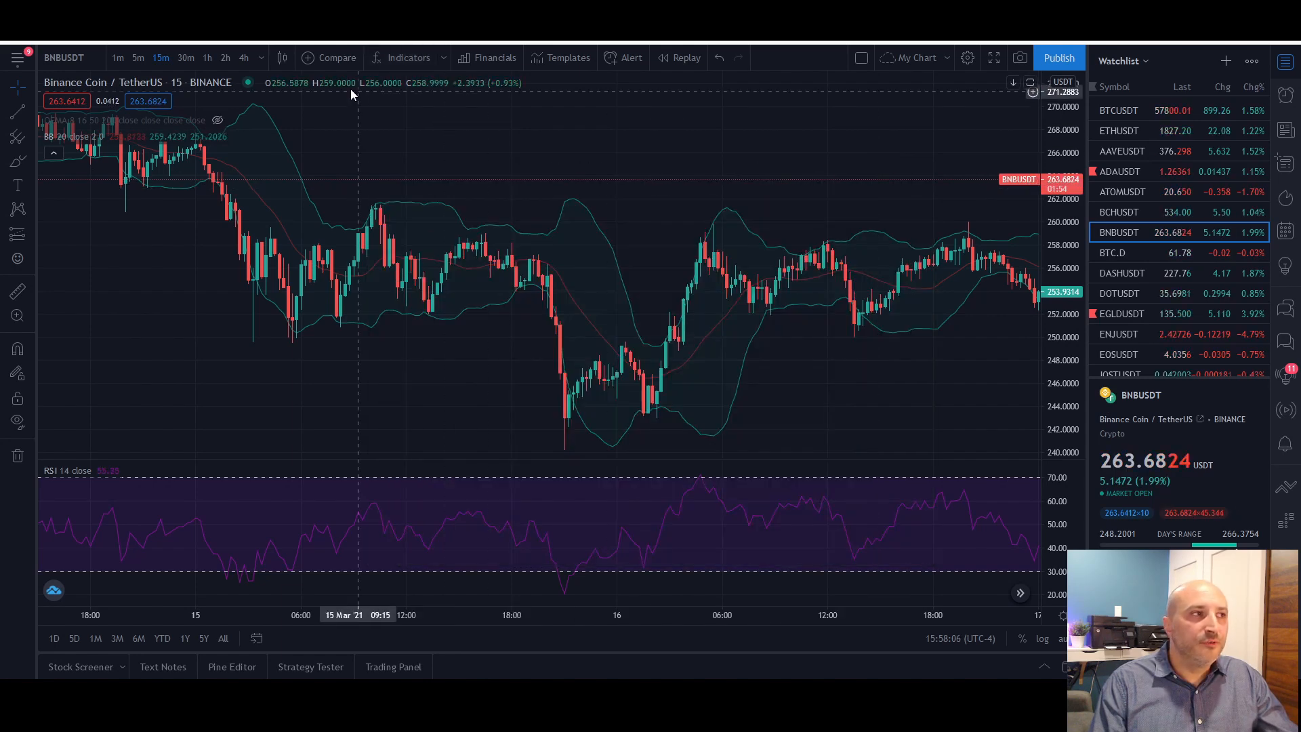
Look up Bollinger Bands among the chart's favorite indicators, closing the indicator list without adding any
left_click(421, 59)
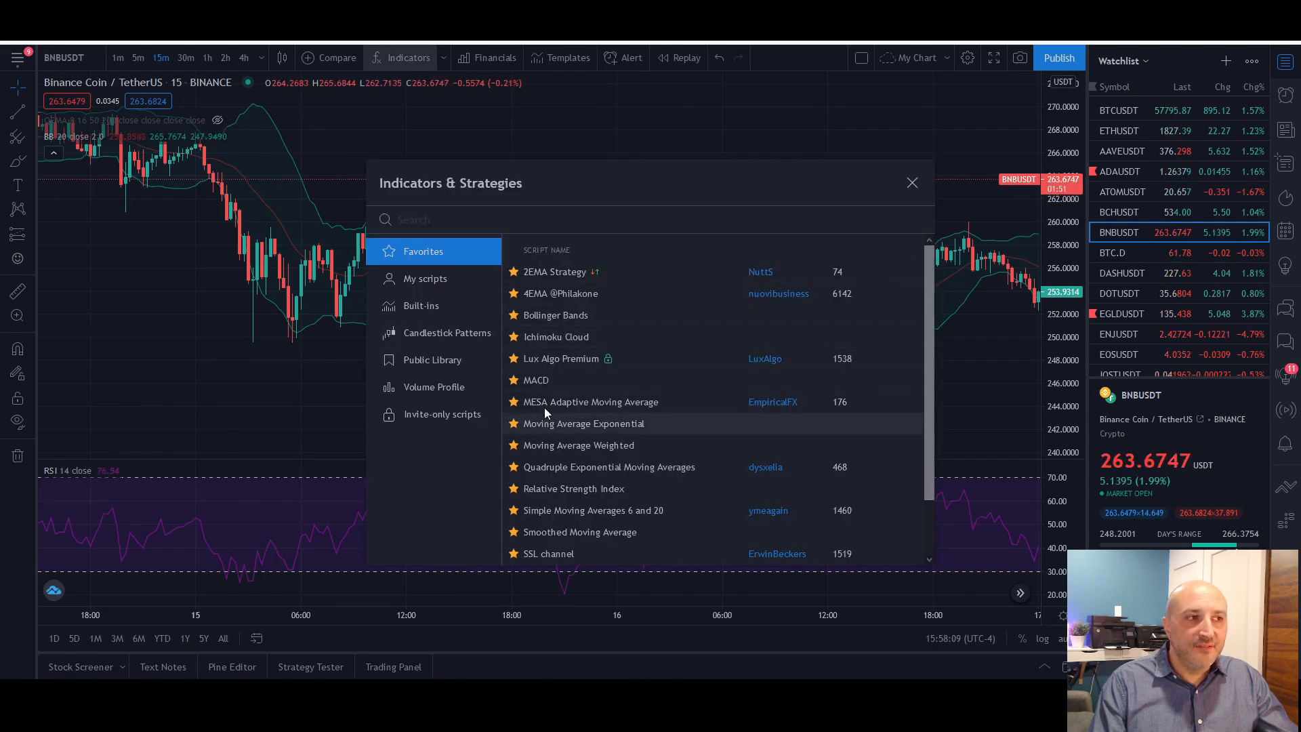
left_click(569, 319)
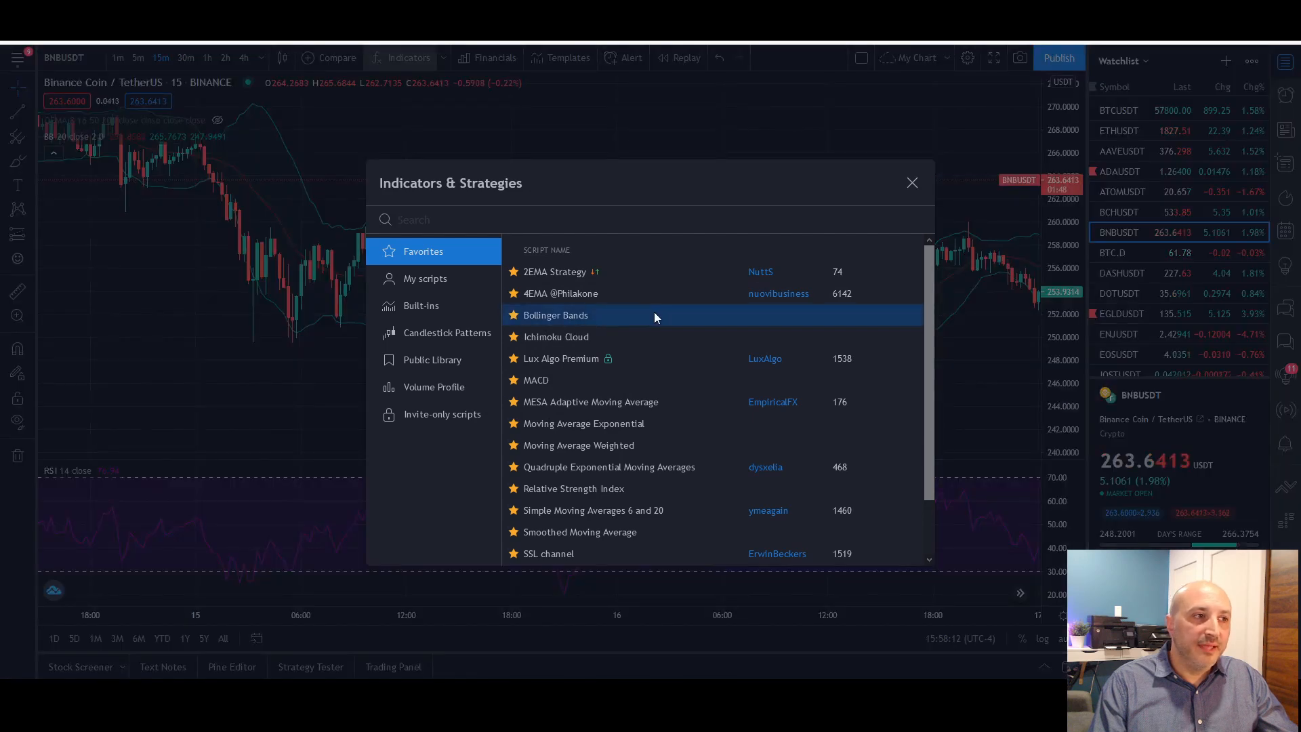
left_click(911, 183)
left_click(869, 221)
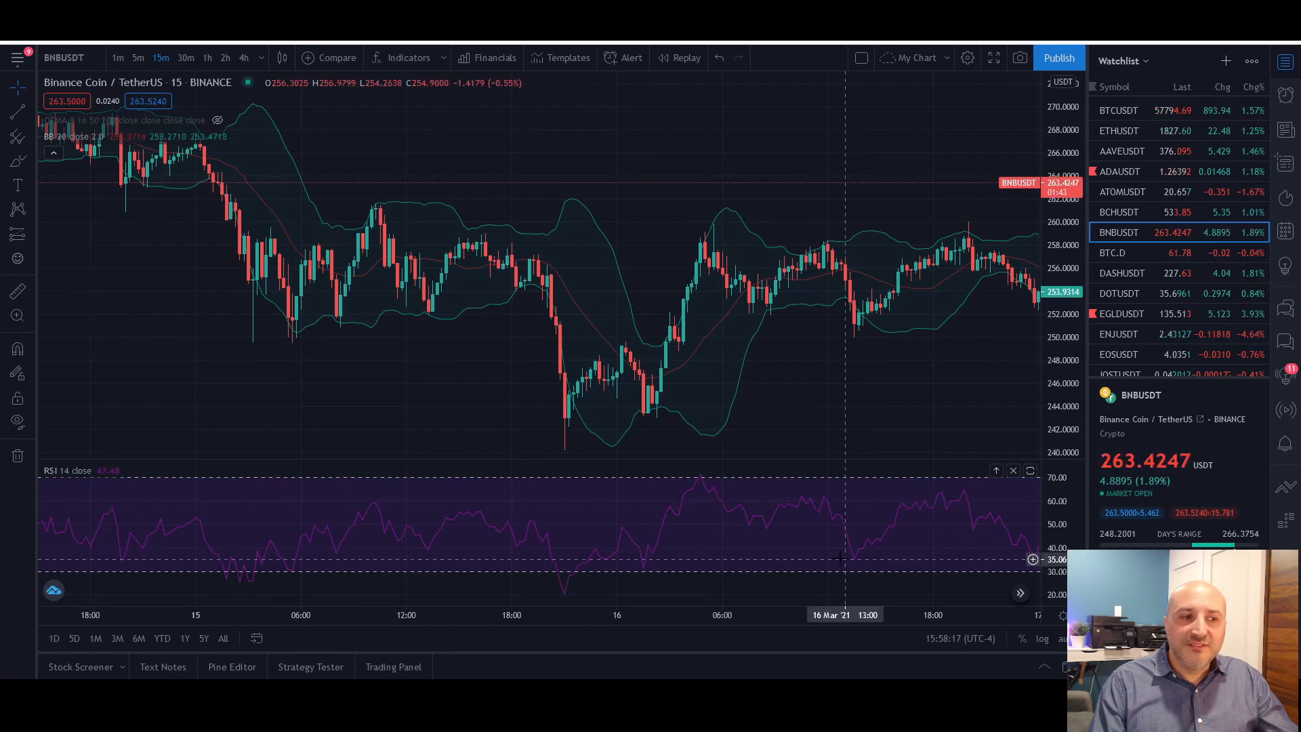
left_click(398, 57)
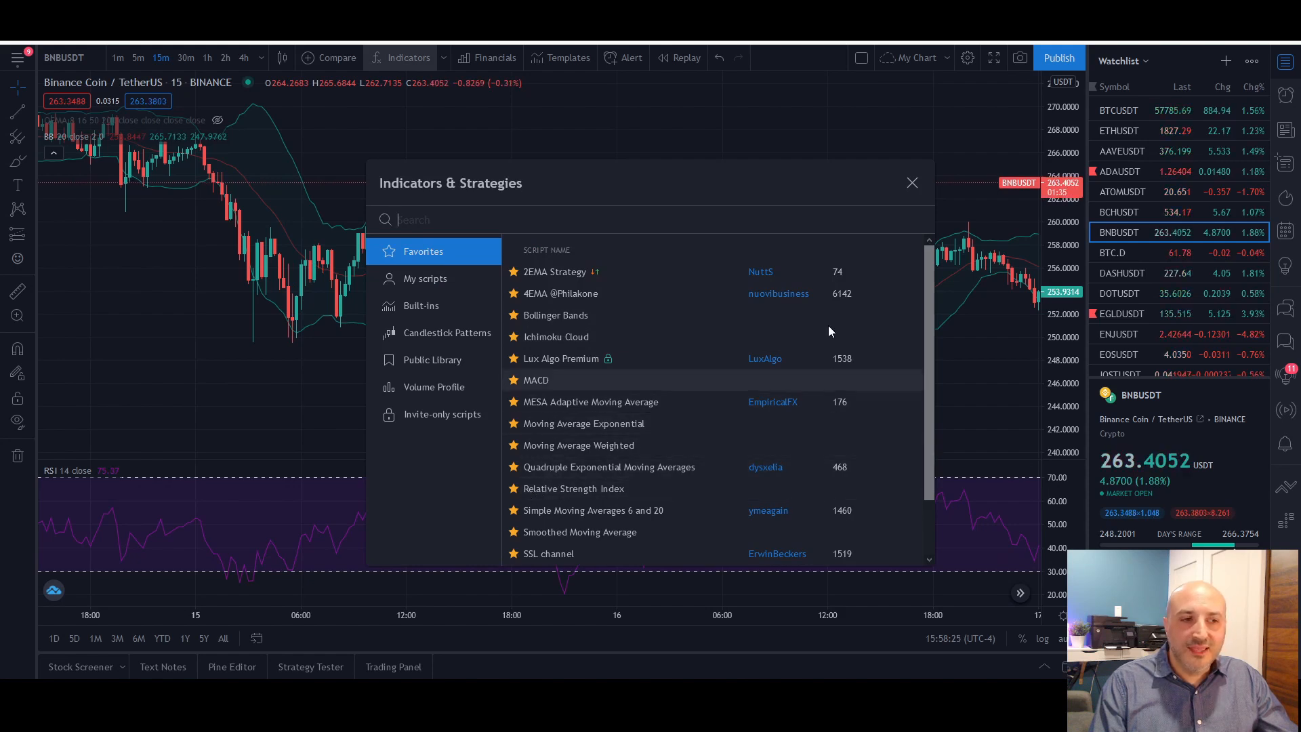
left_click(911, 182)
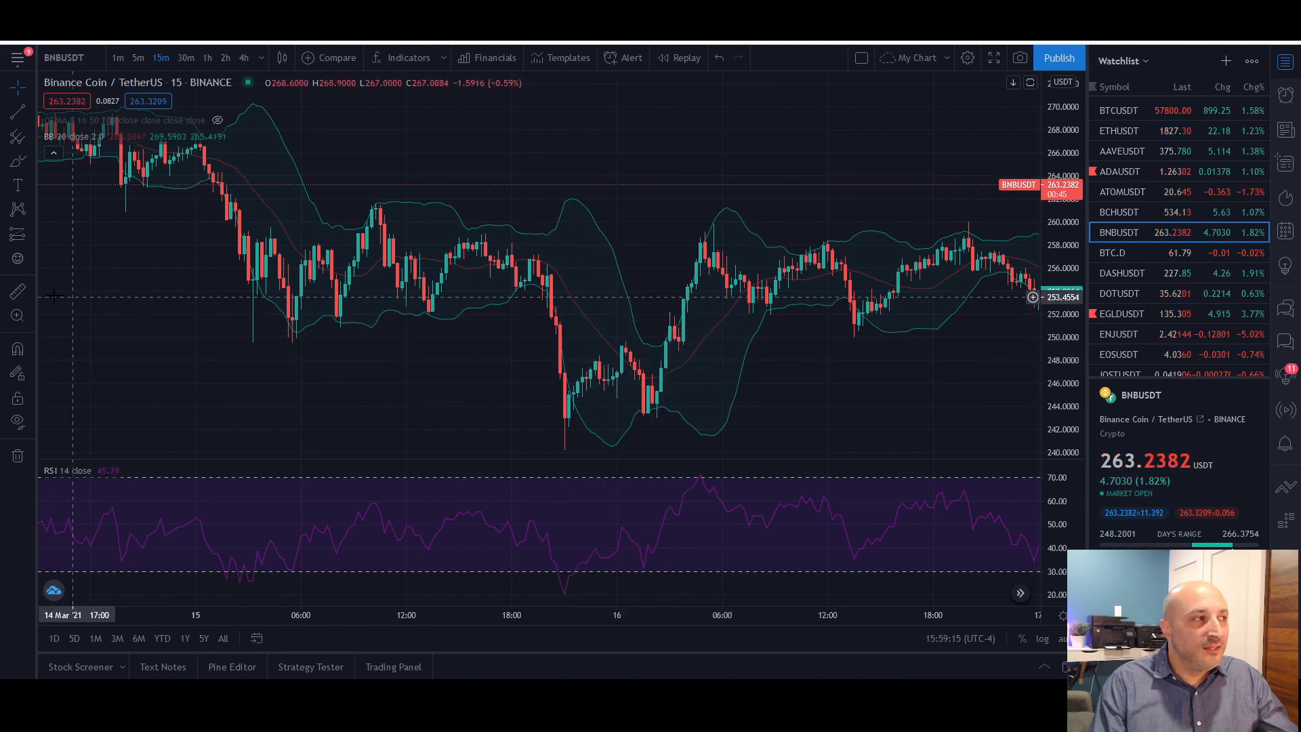
Measure the BNBUSDT price rise from 15 Mar 20:45 to 16 Mar 04:45 on the chart, clearing the measurement when done
left_click(18, 291)
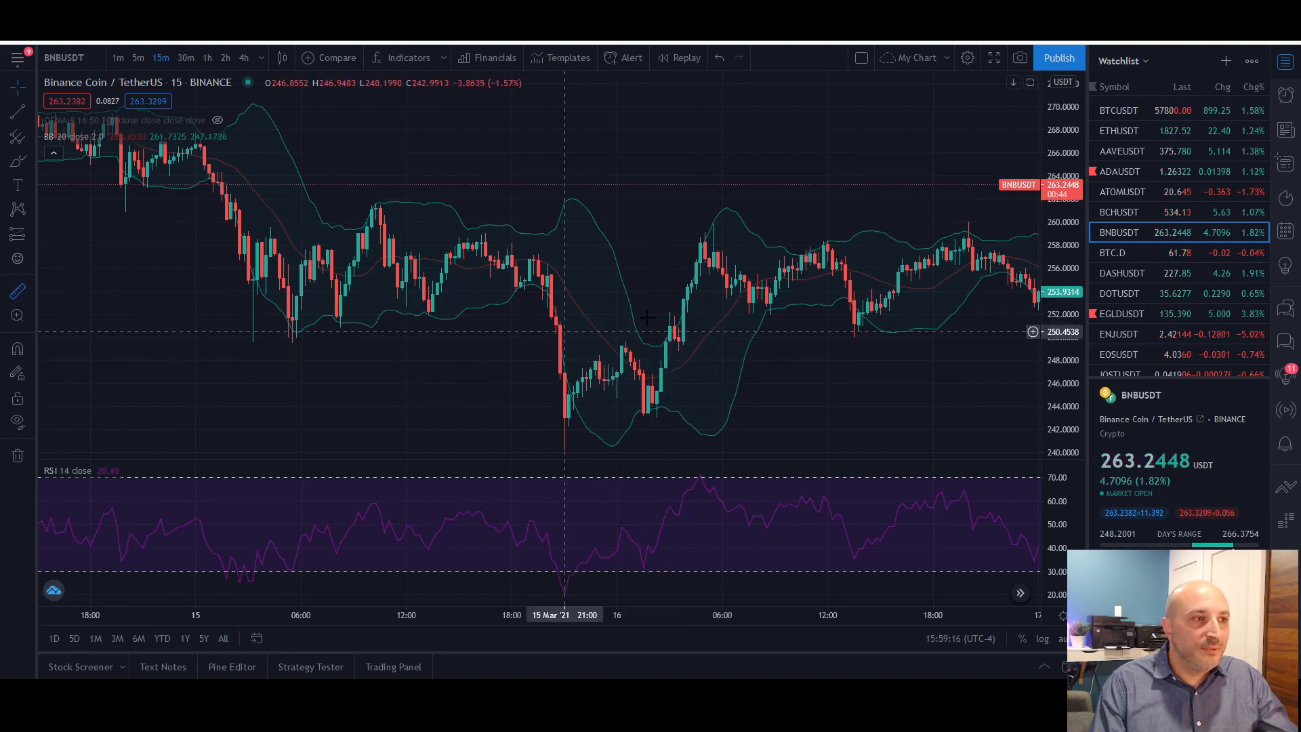
left_click(559, 366)
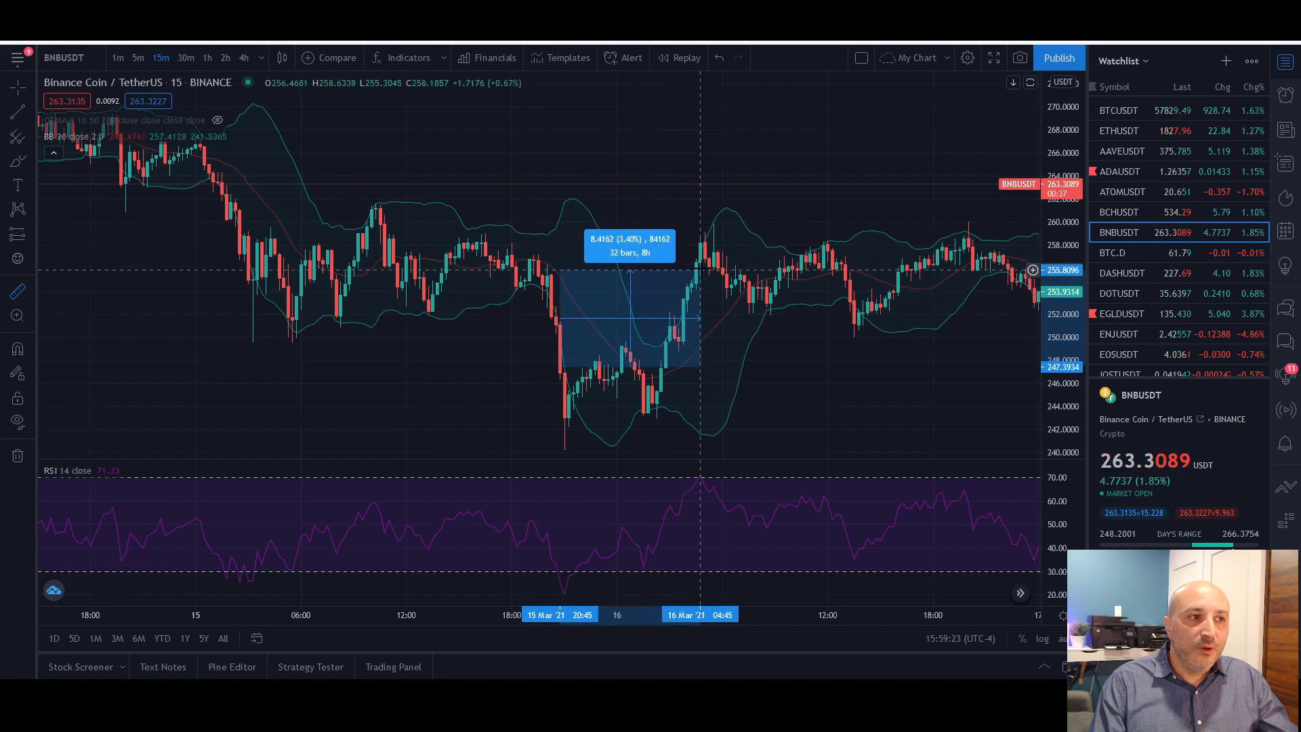
left_click(699, 257)
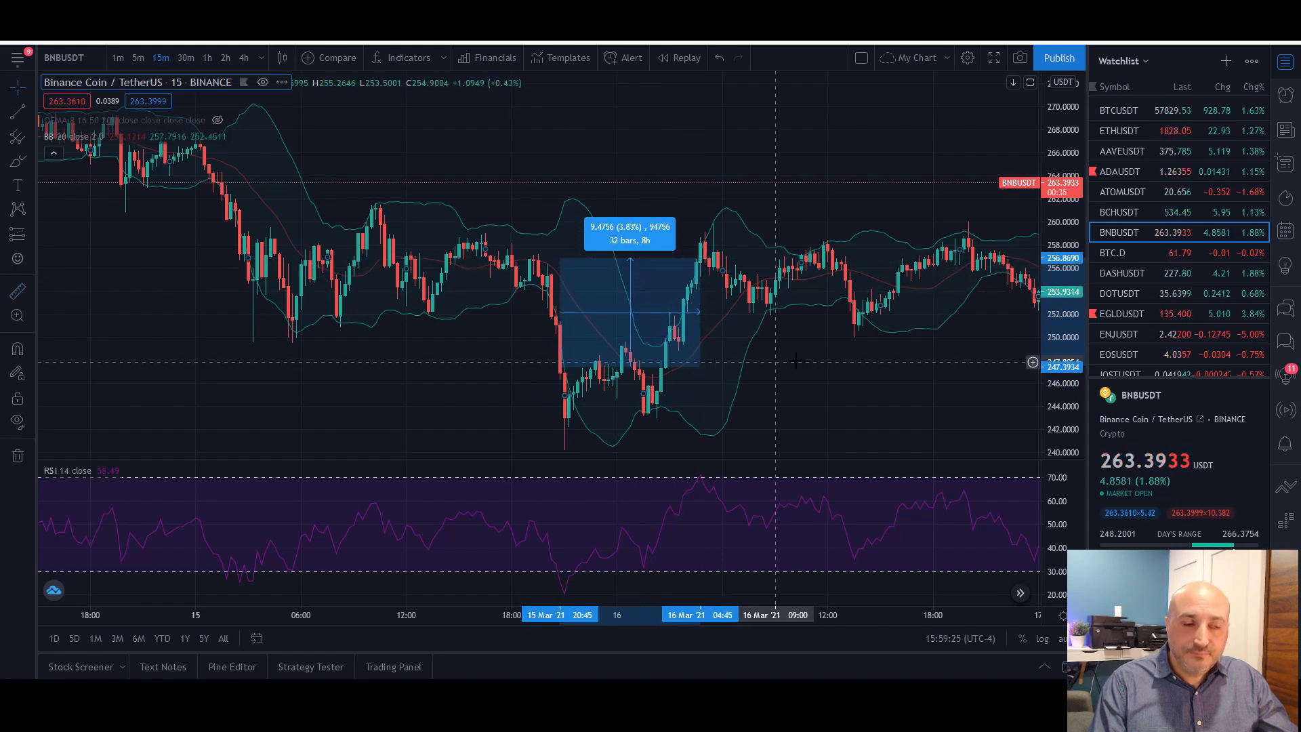
left_click(747, 365)
left_click_drag(762, 397, 639, 403)
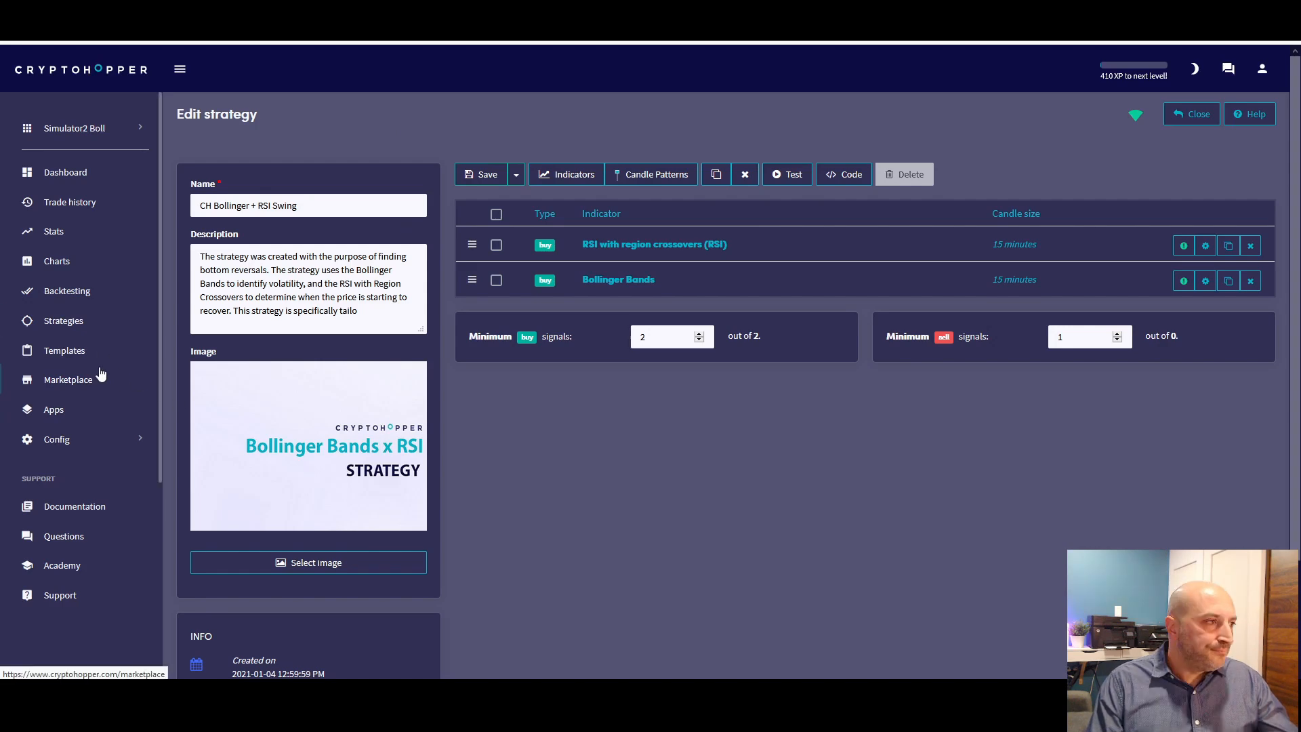
Switch to Cryptohopper, open the hopper's base configuration and review its basic settings and buy settings
left_click(59, 439)
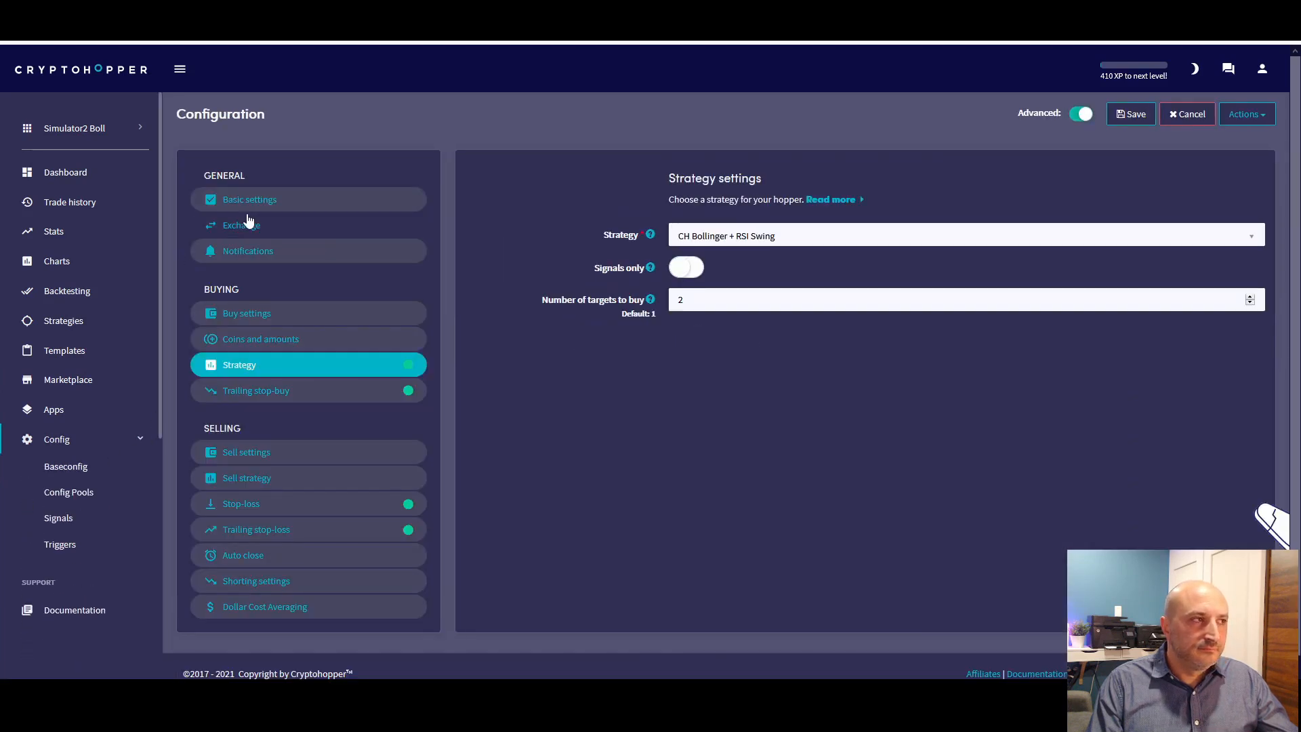
left_click(258, 199)
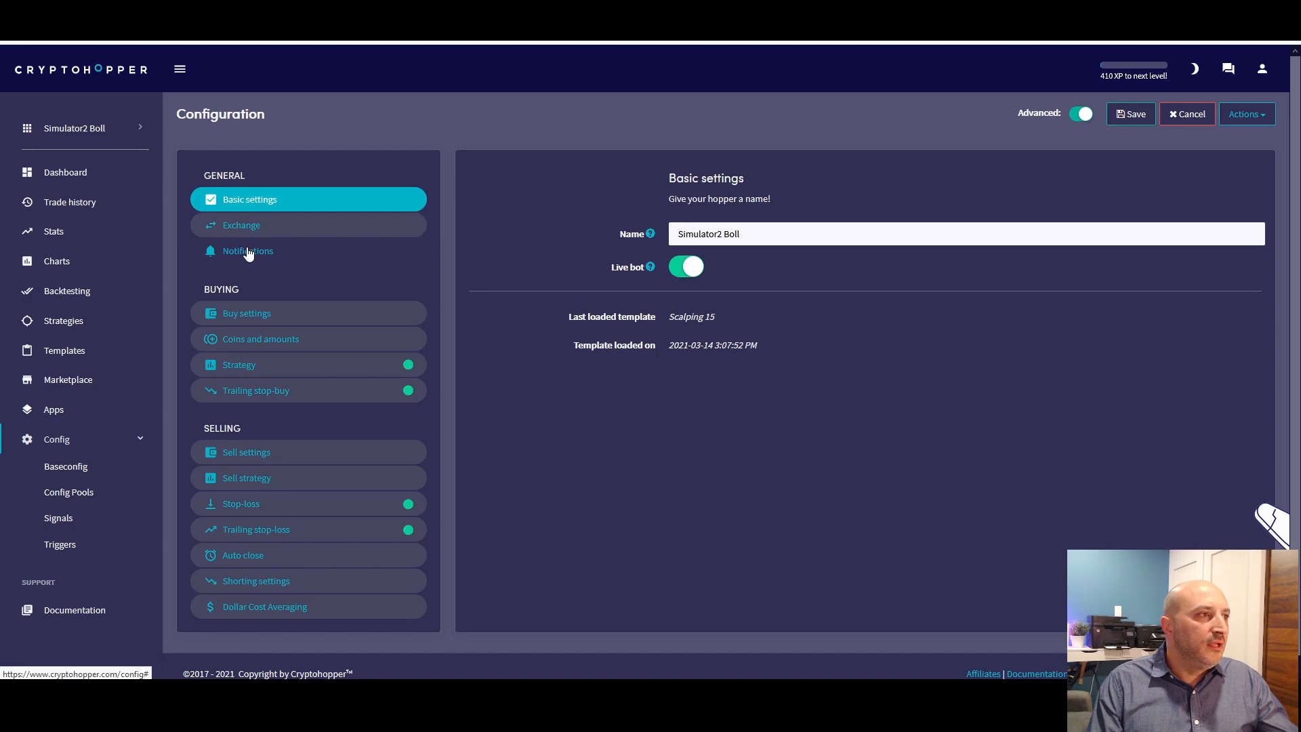
left_click(250, 318)
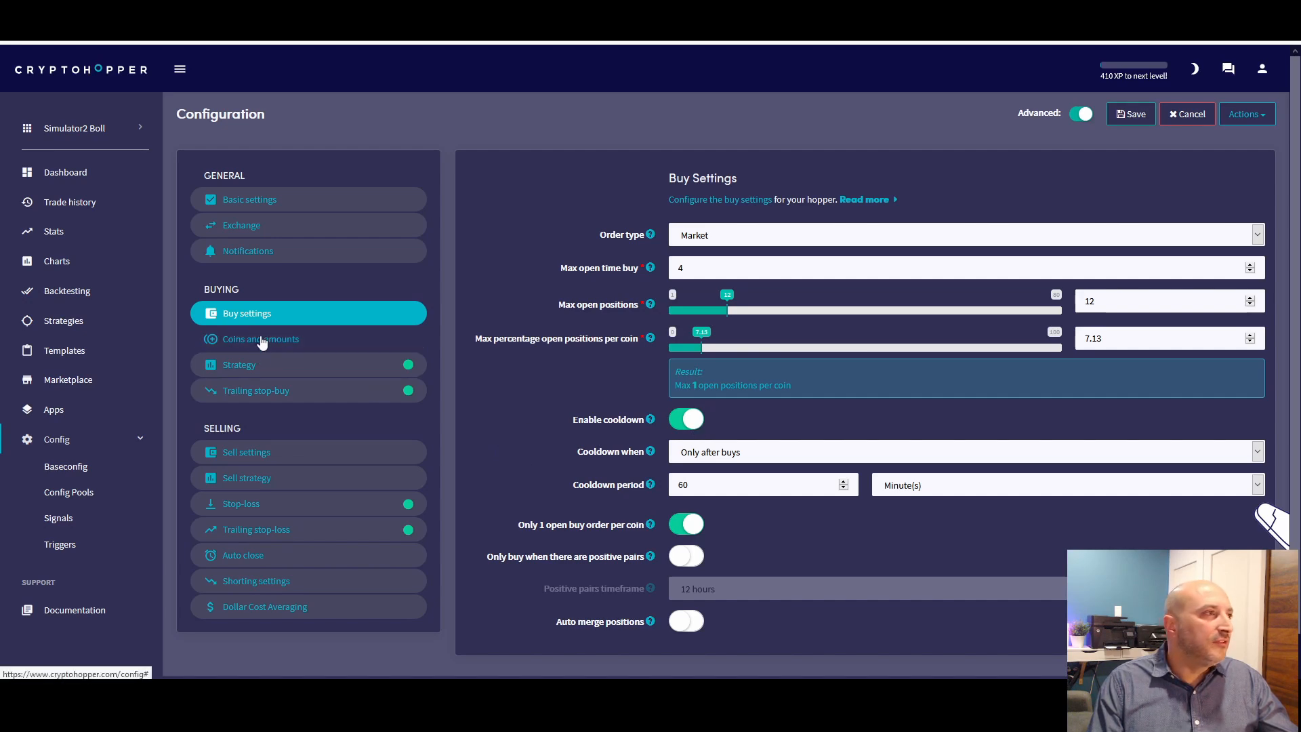
Set the cooldown period to 30 minutes in the buy settings and save the configuration, accepting the stop-loss risk
double_click(715, 486)
type("30")
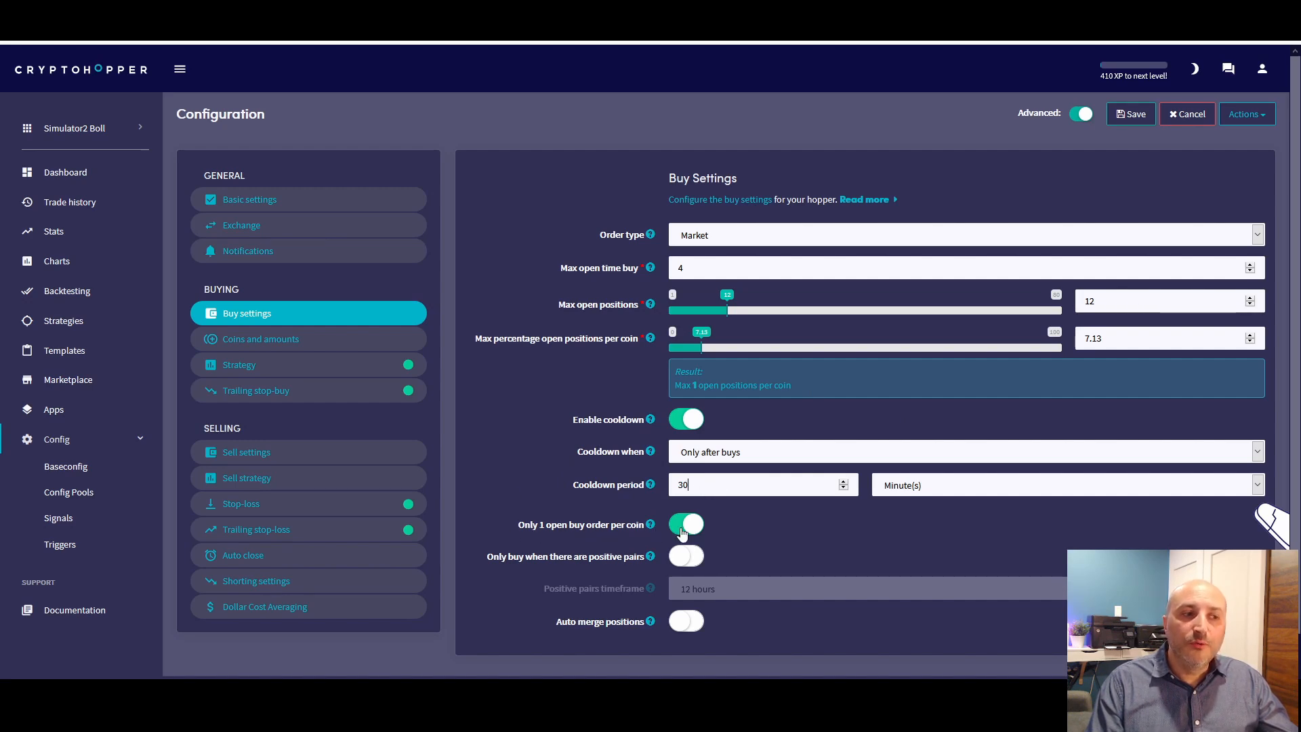
scroll(758, 518, "down", 1)
scroll(1131, 159, "up", 1)
left_click(1121, 114)
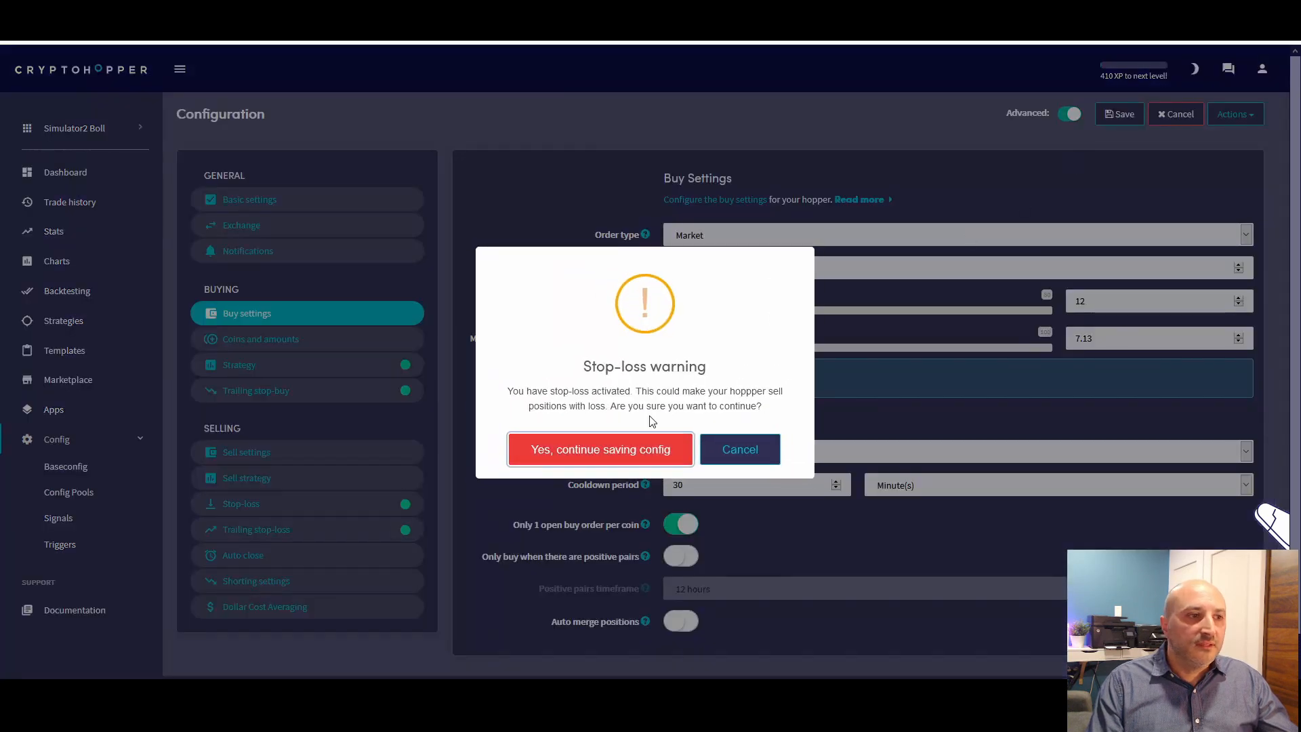
left_click(600, 449)
Review the buying configuration: the selected coins under Coins and amounts, the strategy settings and the trailing stop-buy
left_click(251, 341)
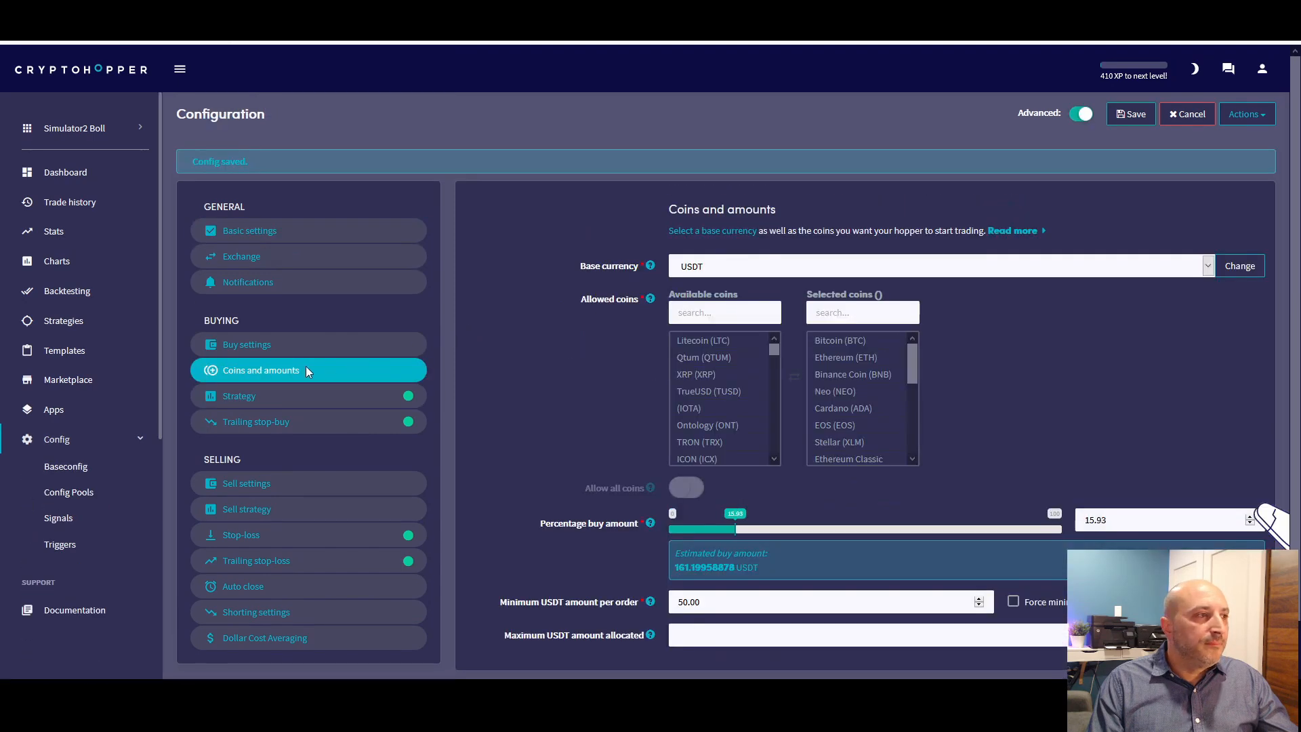
left_click(851, 408)
left_click(857, 393)
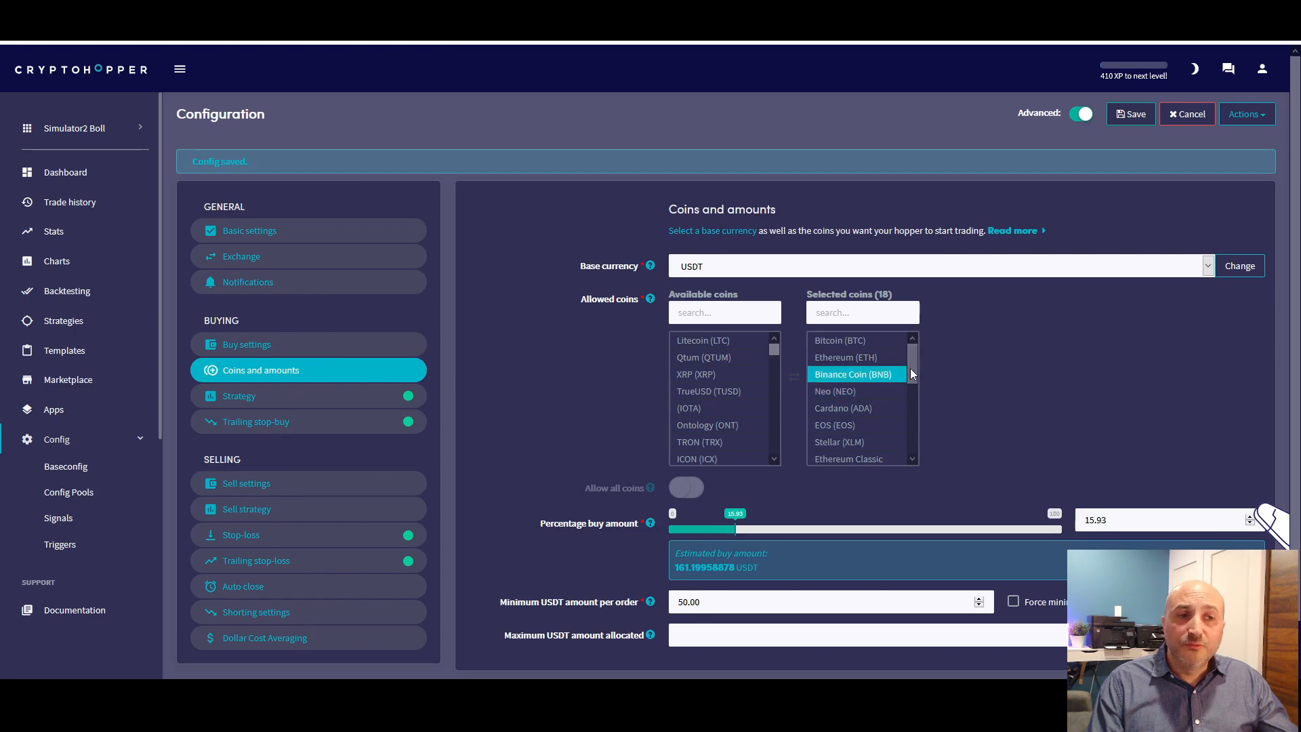
mouse_move(912, 355)
left_mouse_down()
mouse_move(912, 409)
mouse_move(914, 372)
left_mouse_up()
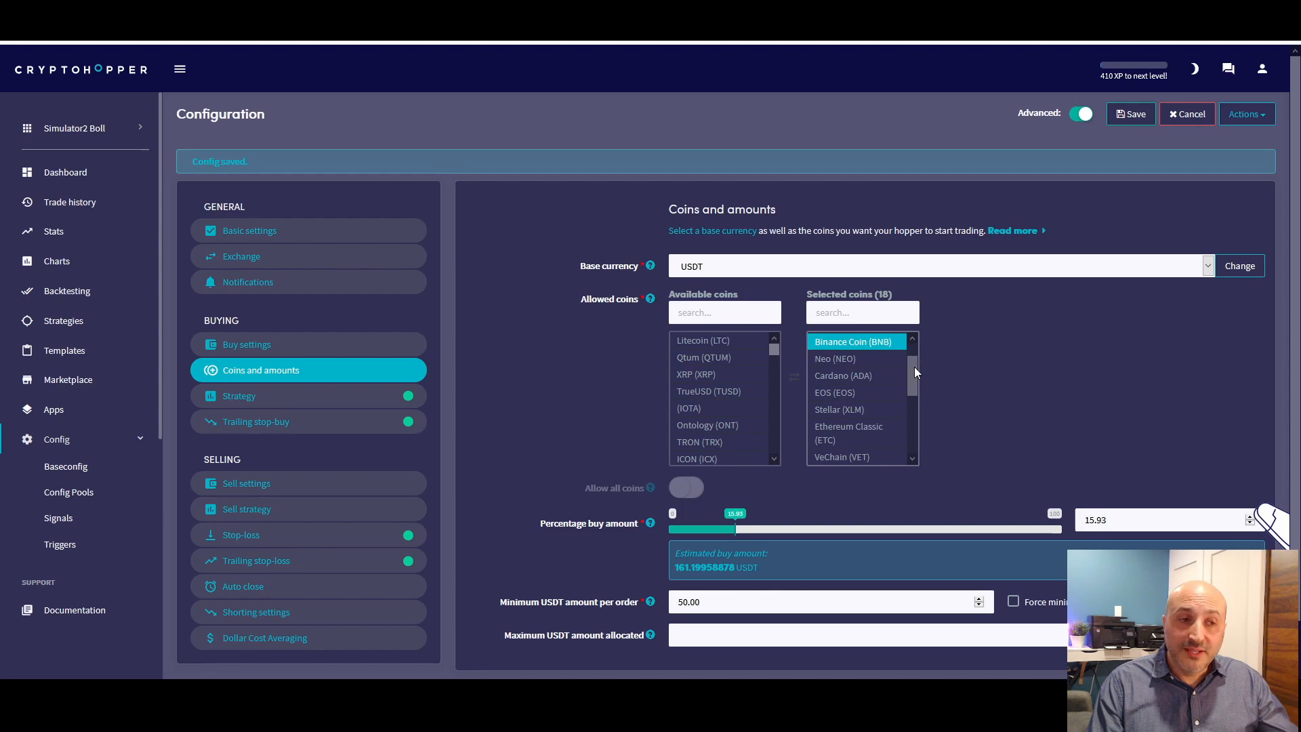
mouse_move(913, 367)
left_mouse_down()
mouse_move(915, 395)
mouse_move(912, 354)
left_mouse_up()
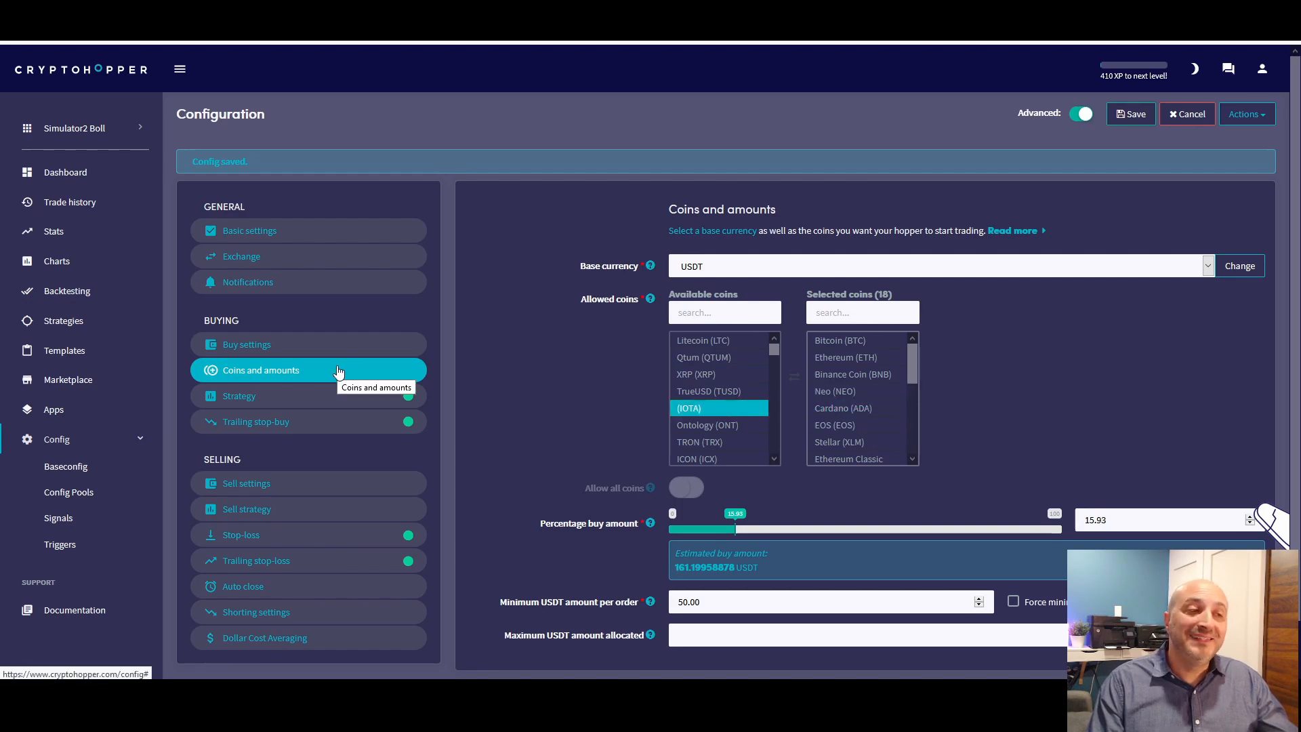
left_click(267, 399)
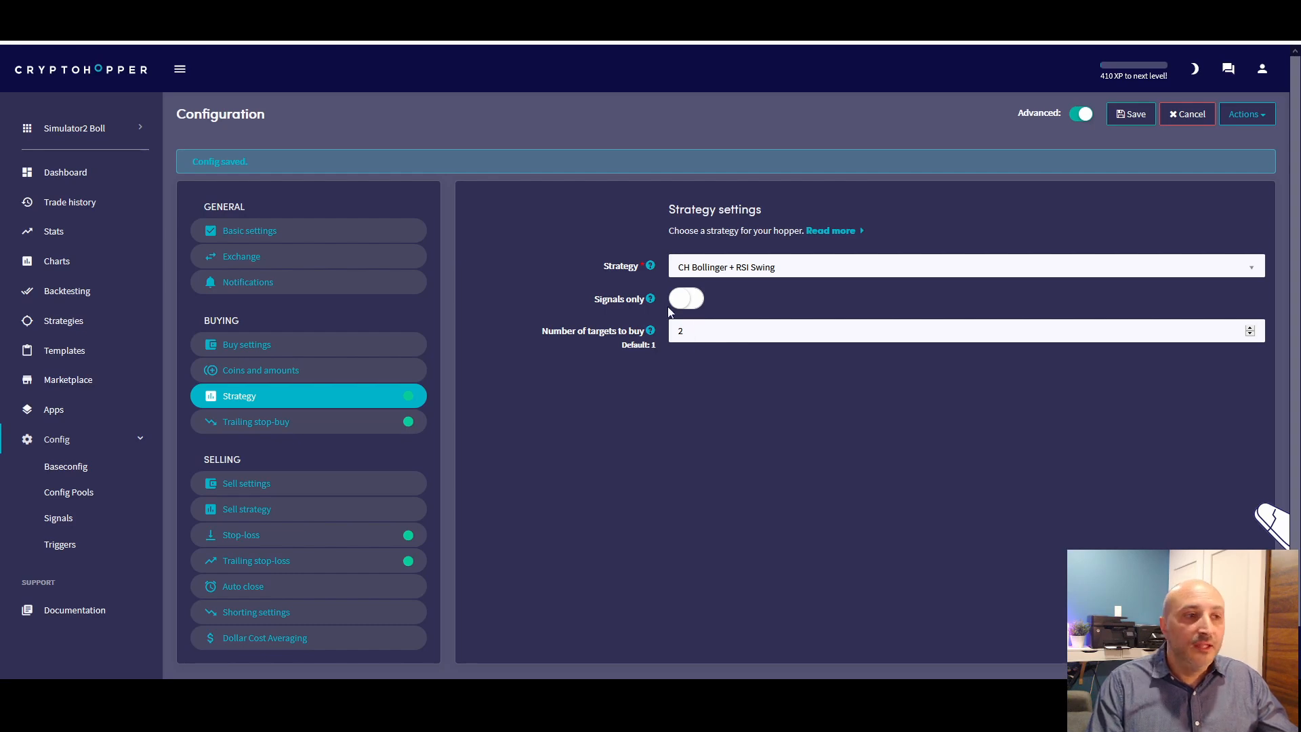
left_click(318, 430)
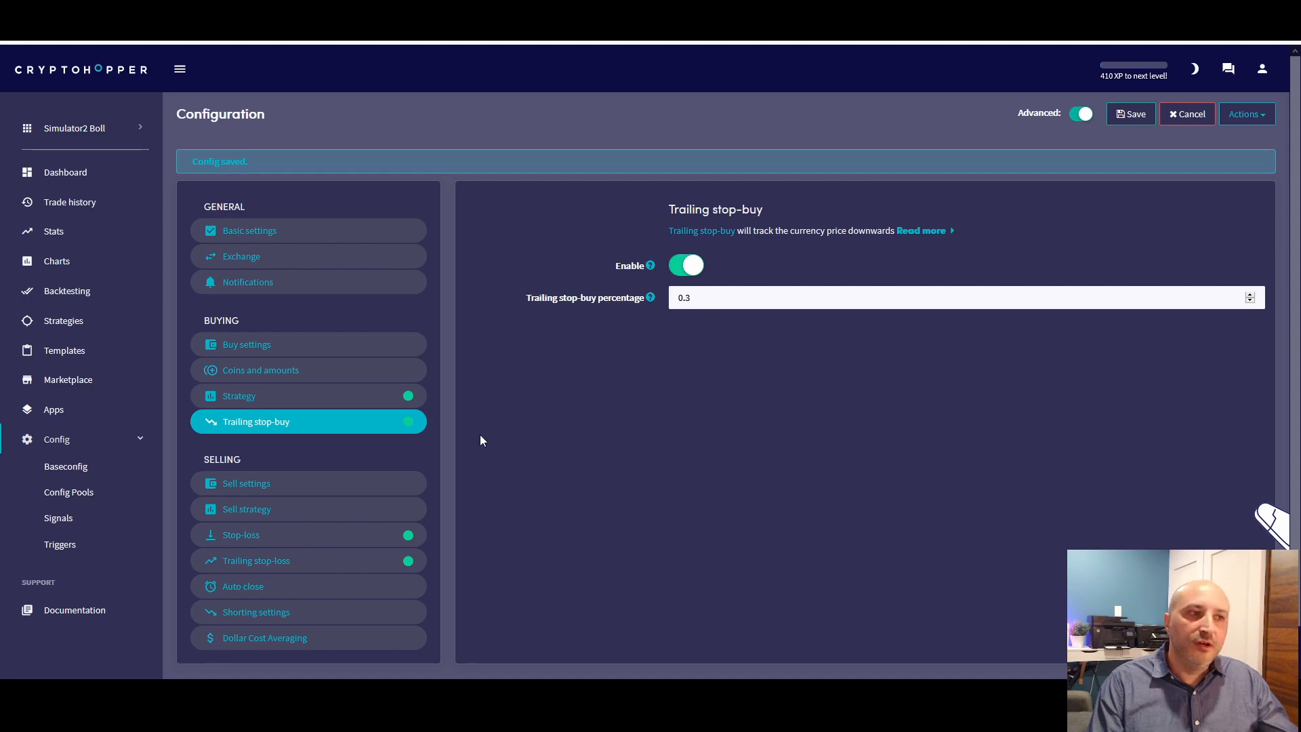
Review the selling configuration from sell settings, sell strategy, stop-loss and trailing stop-loss to auto close, shorting and Dollar Cost Averaging
left_click(257, 485)
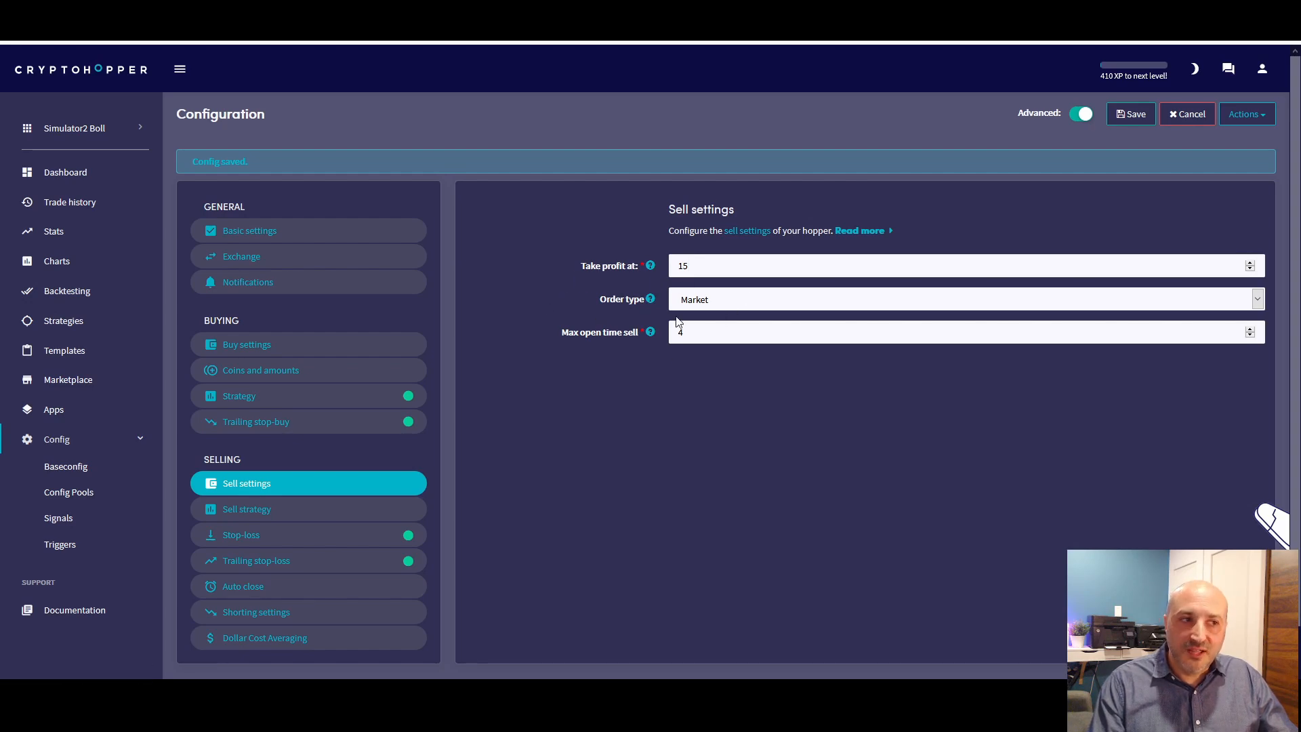
left_click(234, 513)
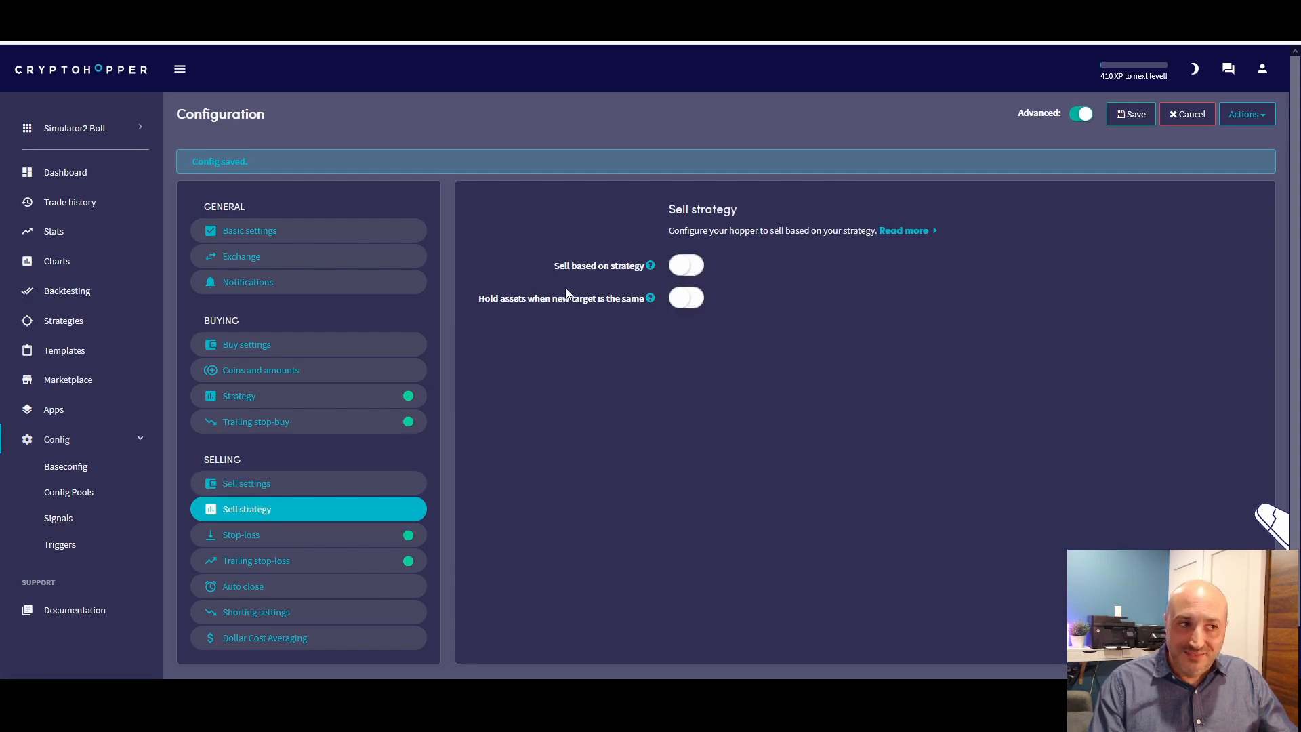
left_click(214, 536)
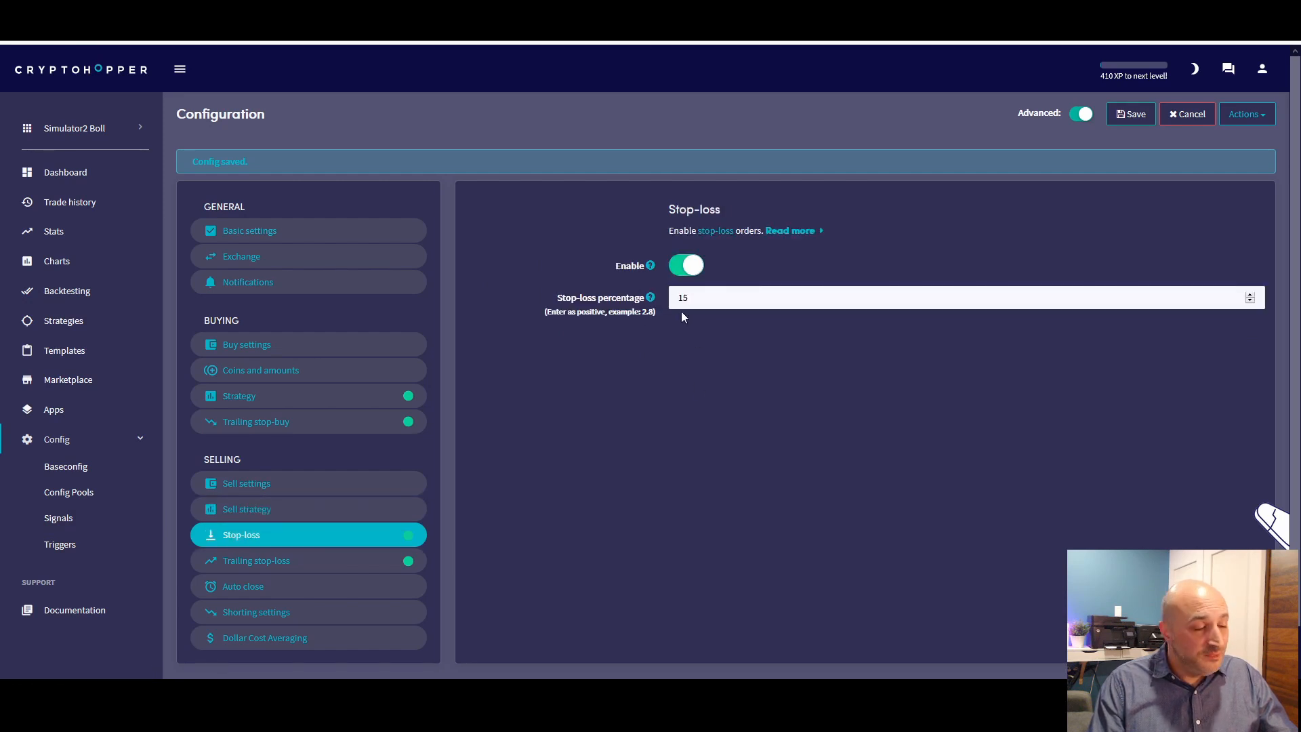
left_click(275, 562)
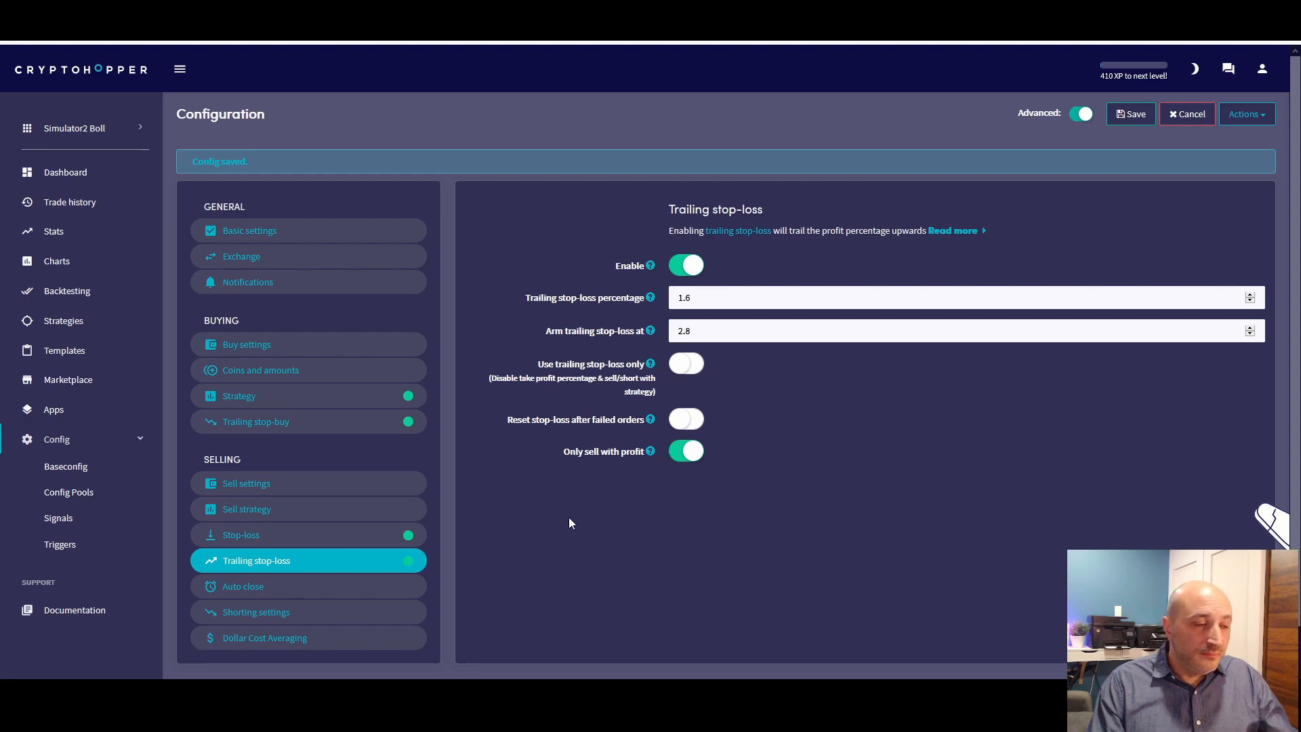
left_click(256, 588)
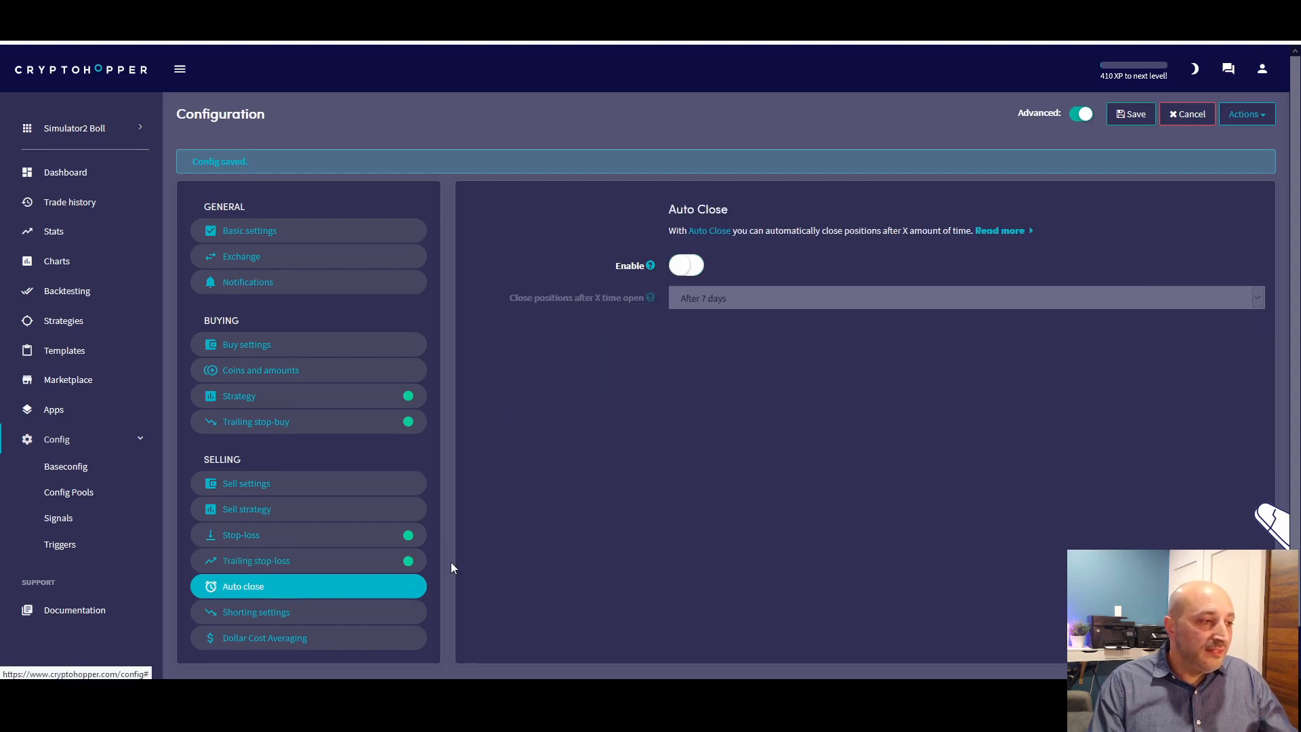
left_click(293, 615)
left_click(274, 645)
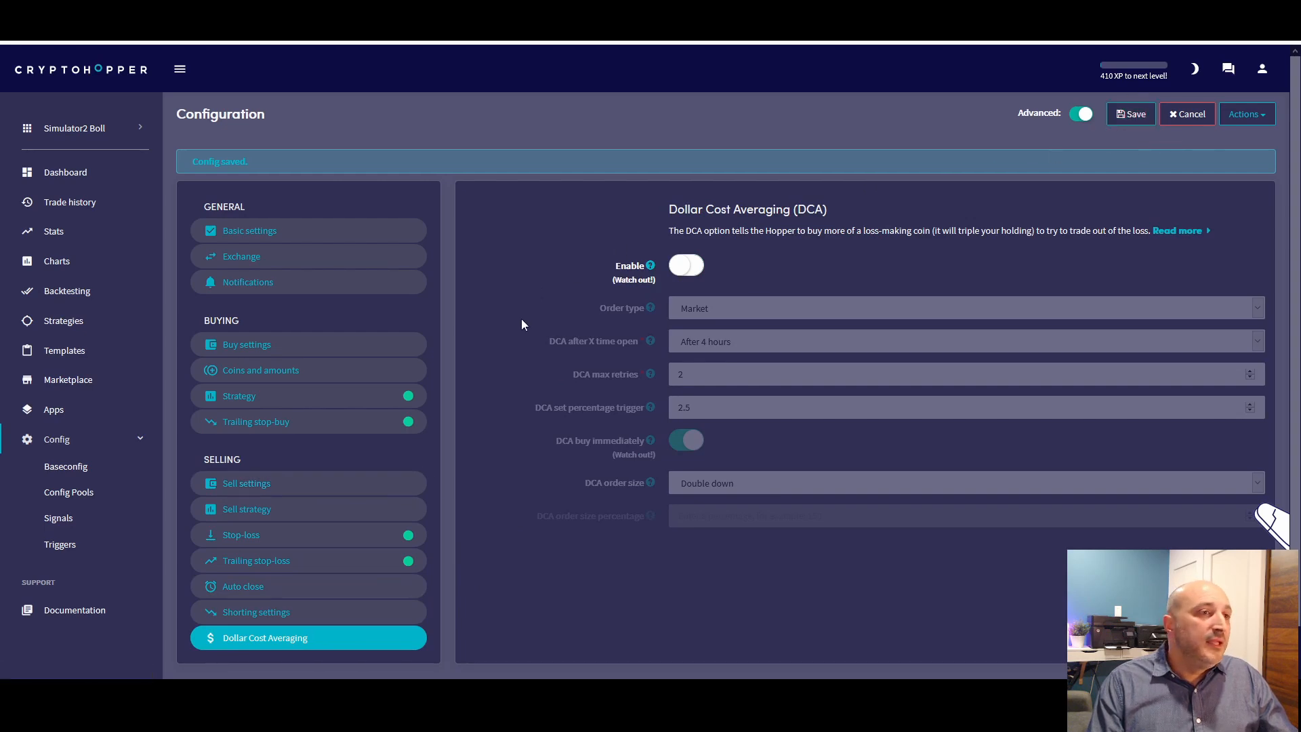
Set up a backtest for BCH with CH Bollinger + RSI Swing by loading the hopper's existing configuration into the config tester
left_click(62, 297)
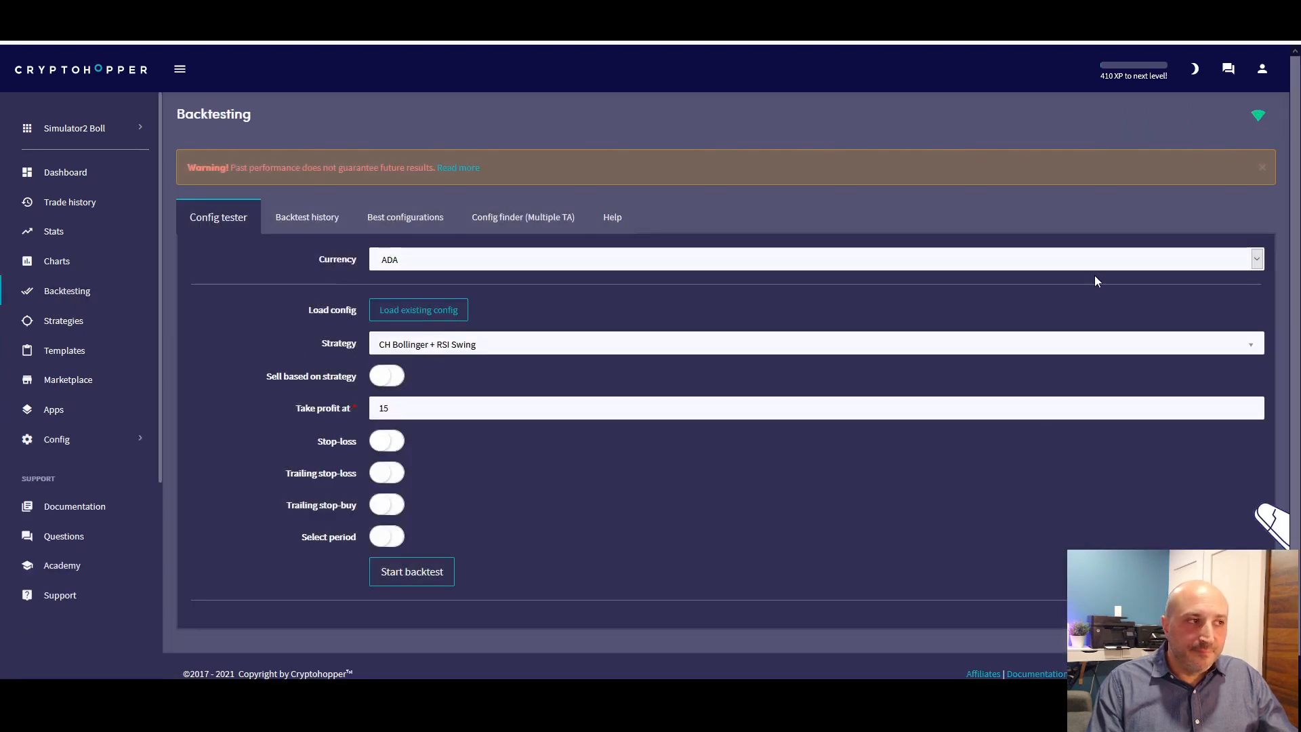
left_click(437, 259)
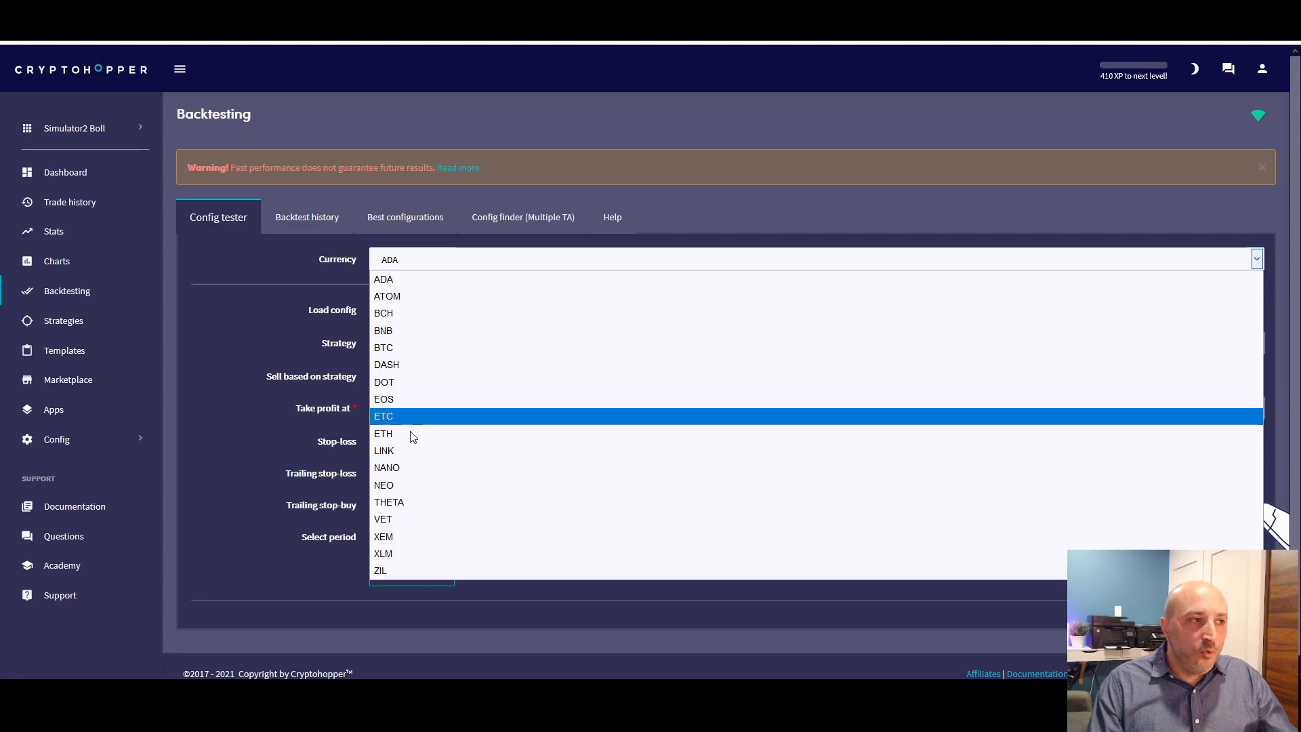
left_click(404, 320)
scroll(424, 351, "down", 1)
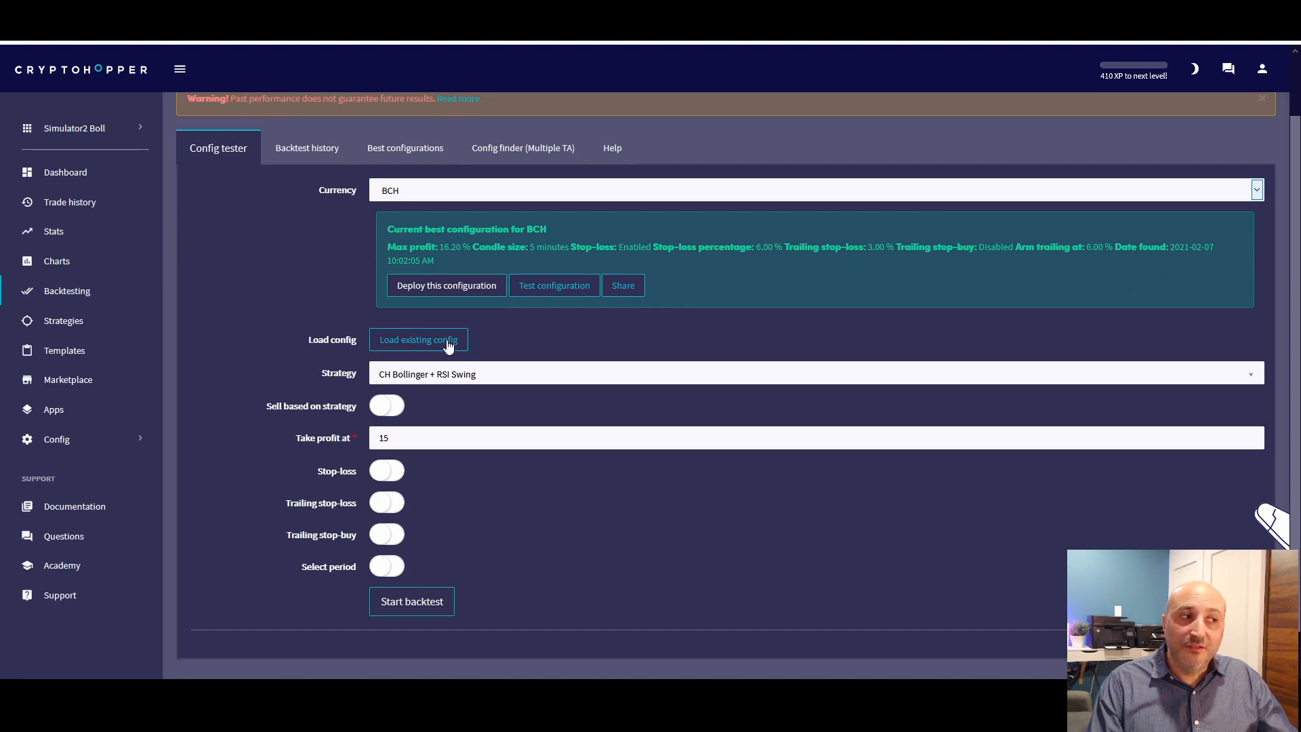
left_click(441, 350)
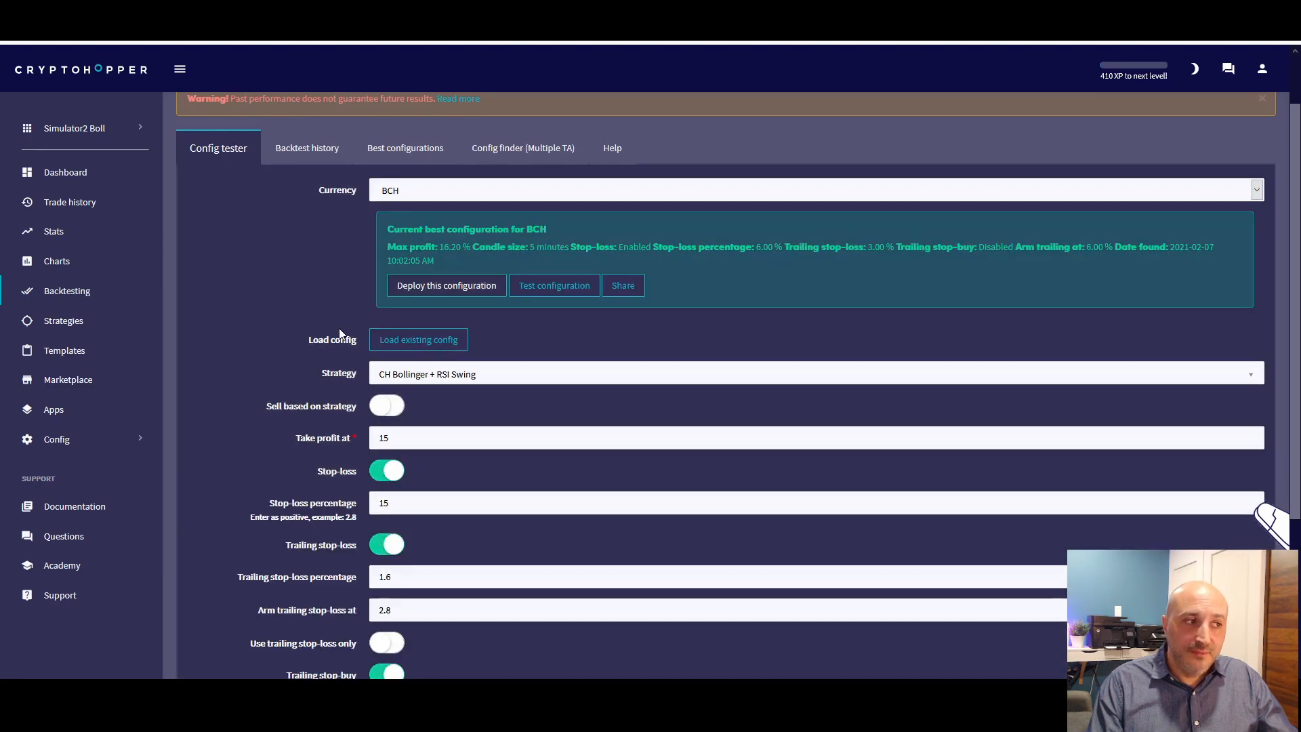
scroll(346, 334, "down", 2)
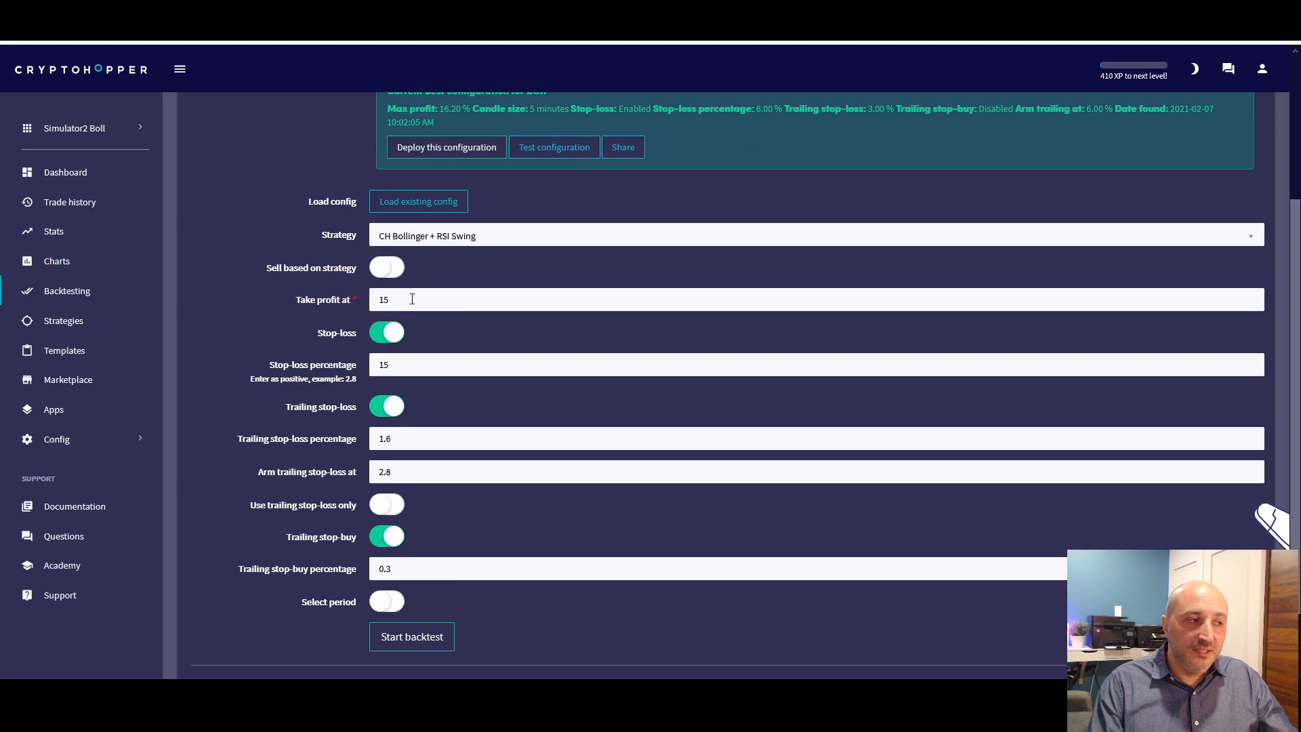
scroll(412, 296, "down", 2)
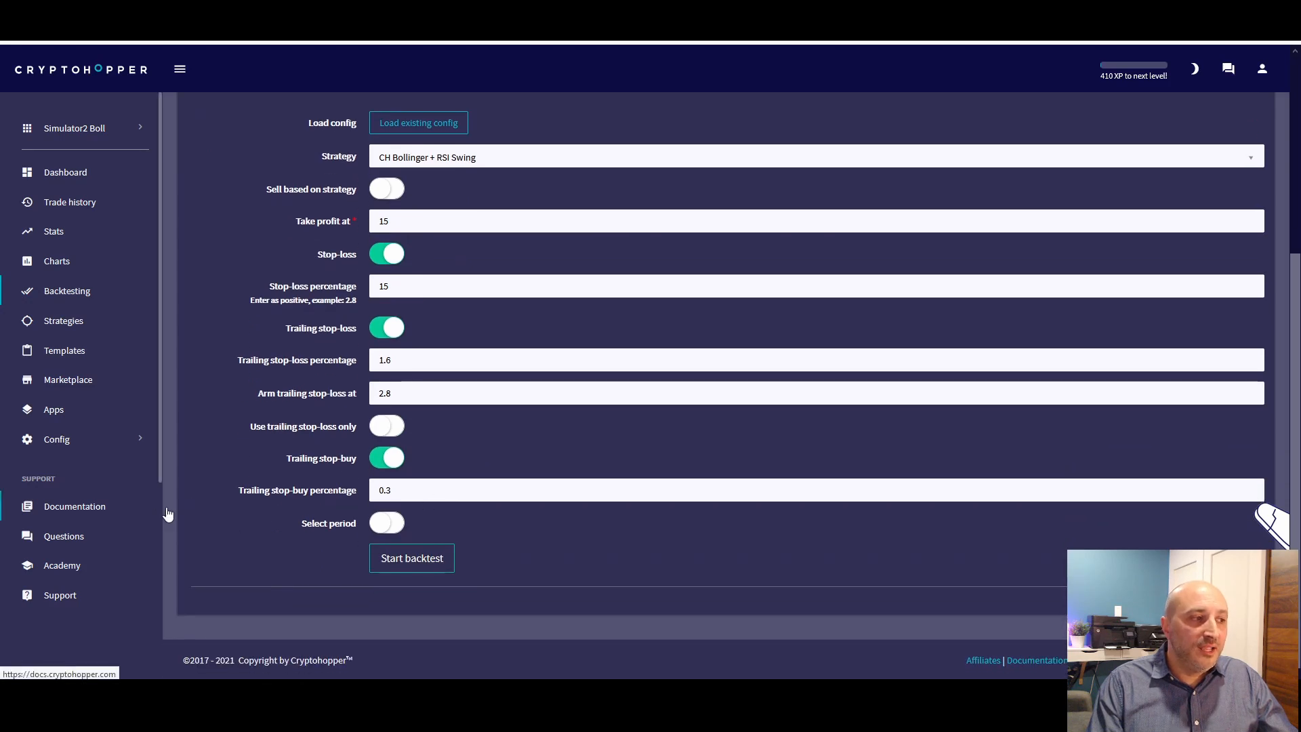
Disable trailing stop-buy for the BCH backtest, run it and view the backtest results
left_click(380, 459)
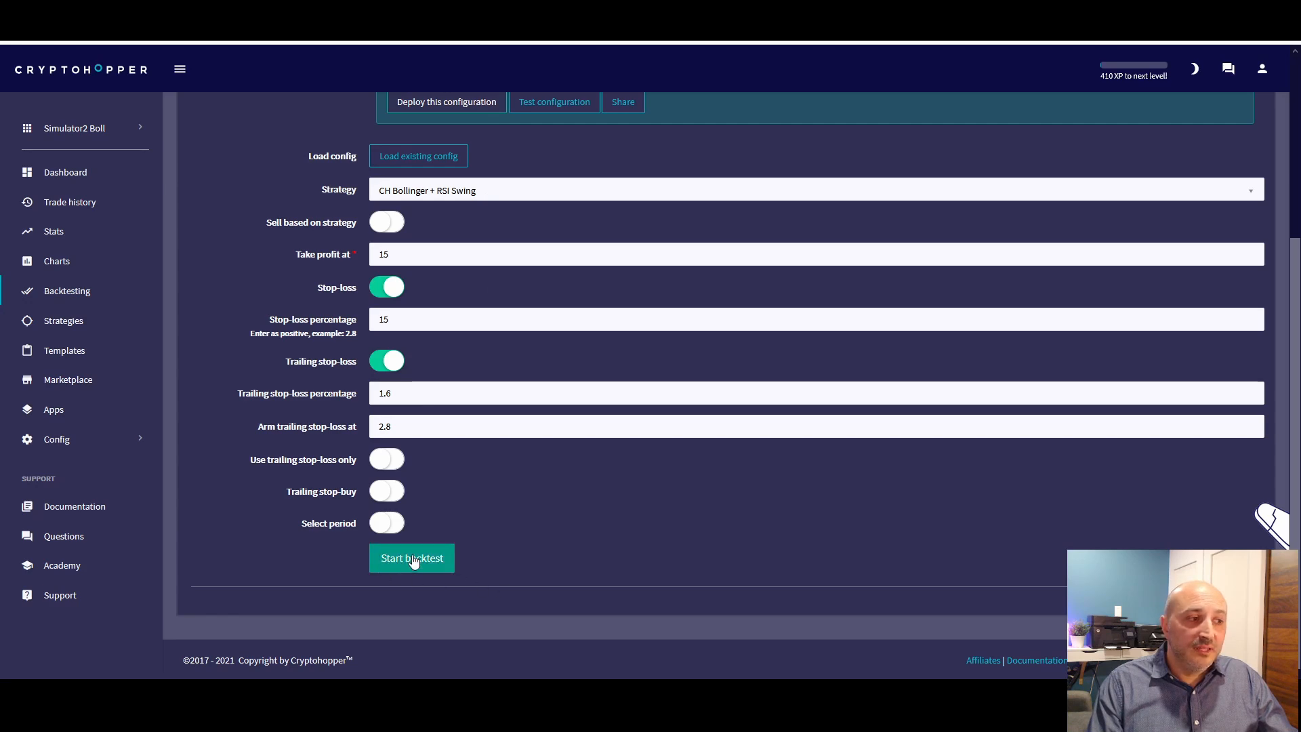
left_click(414, 557)
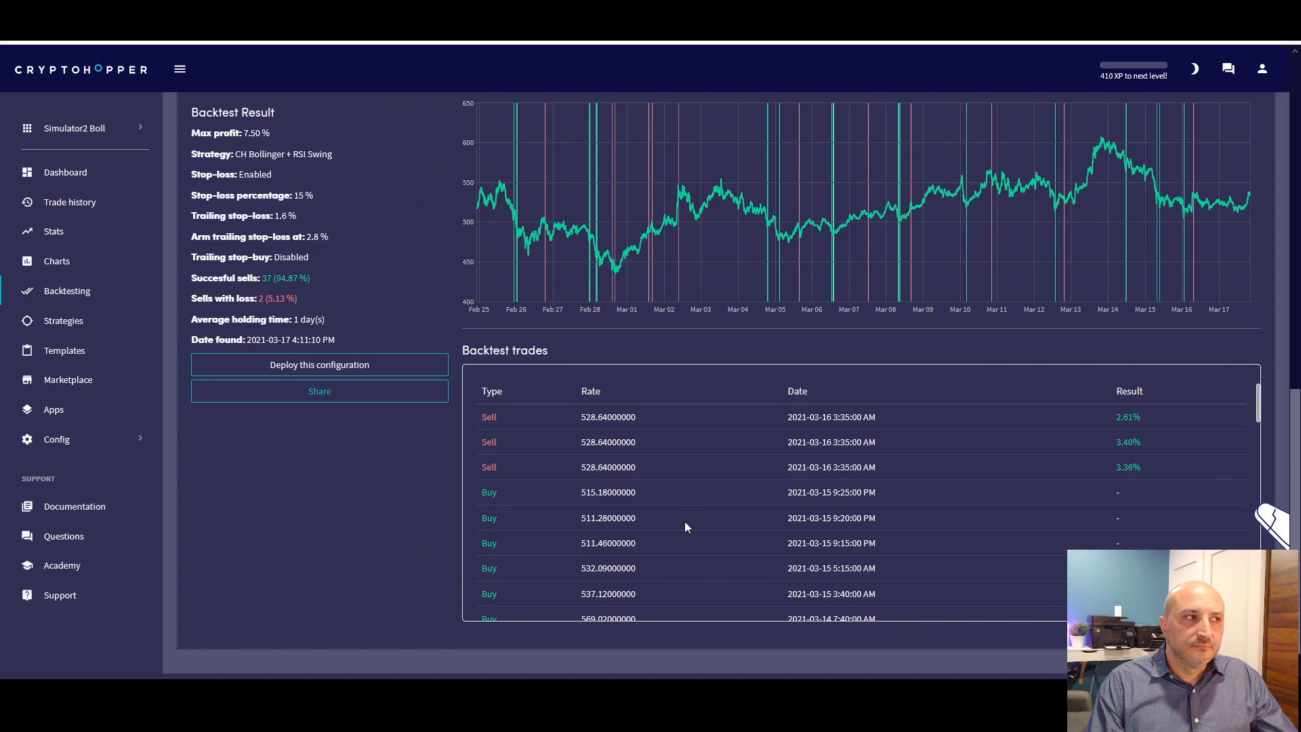
scroll(684, 522, "up", 4)
scroll(682, 515, "down", 3)
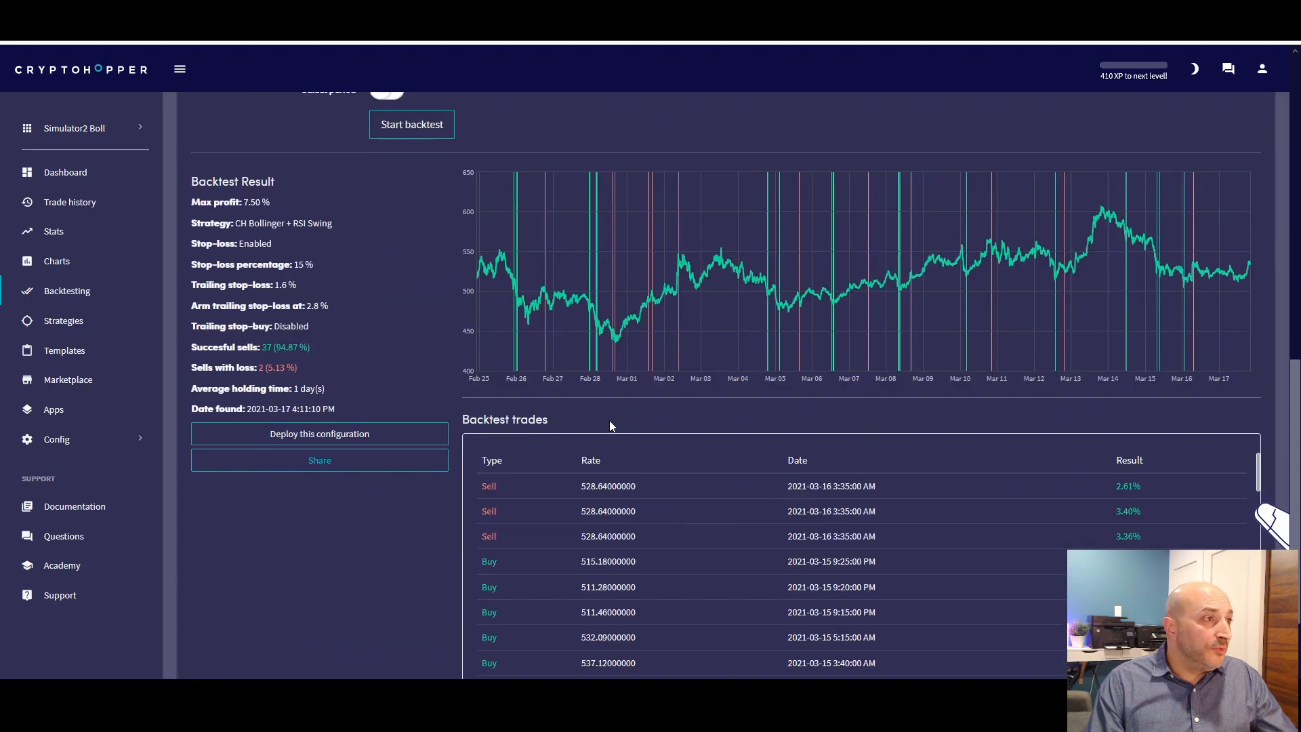
Compare the BCH backtest settings with its results, checking max profit, successful sells and sells with loss
scroll(630, 461, "up", 2)
scroll(597, 407, "down", 1)
scroll(576, 385, "down", 1)
scroll(546, 366, "up", 8)
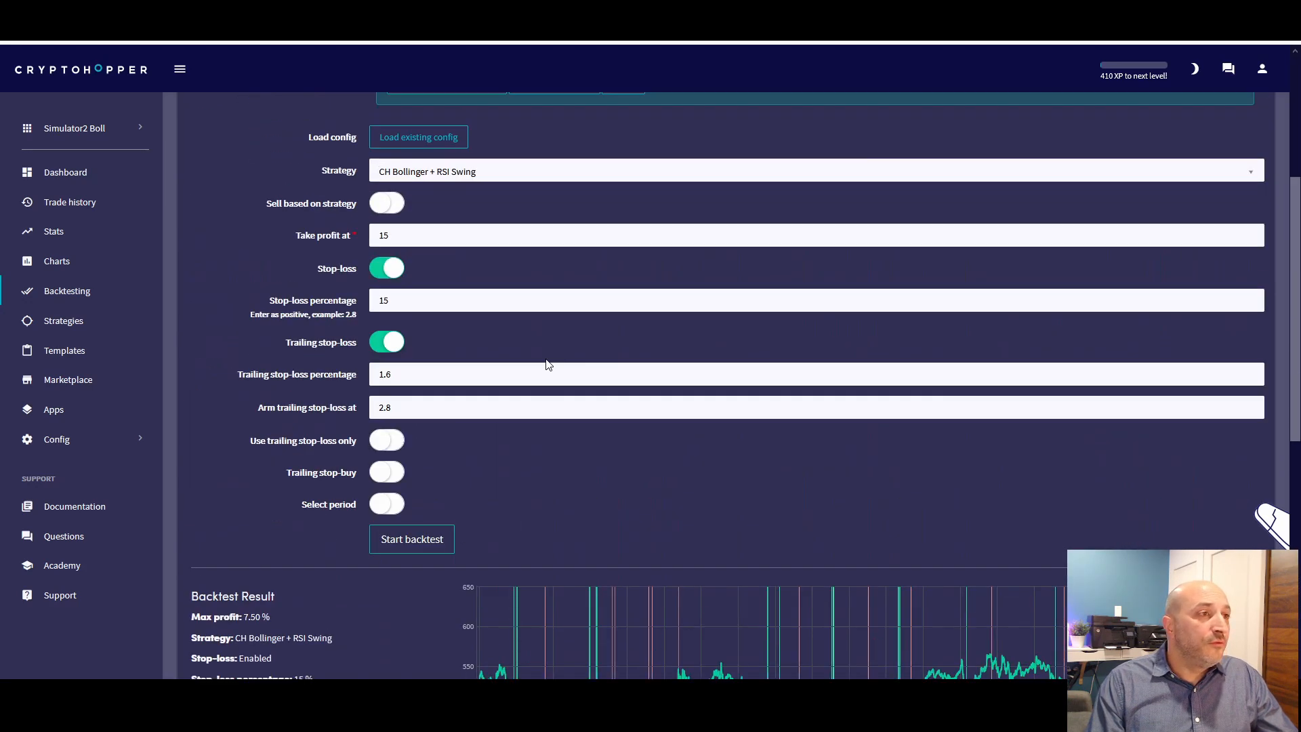
scroll(461, 285, "down", 4)
scroll(470, 366, "down", 2)
scroll(509, 414, "up", 2)
scroll(575, 461, "down", 3)
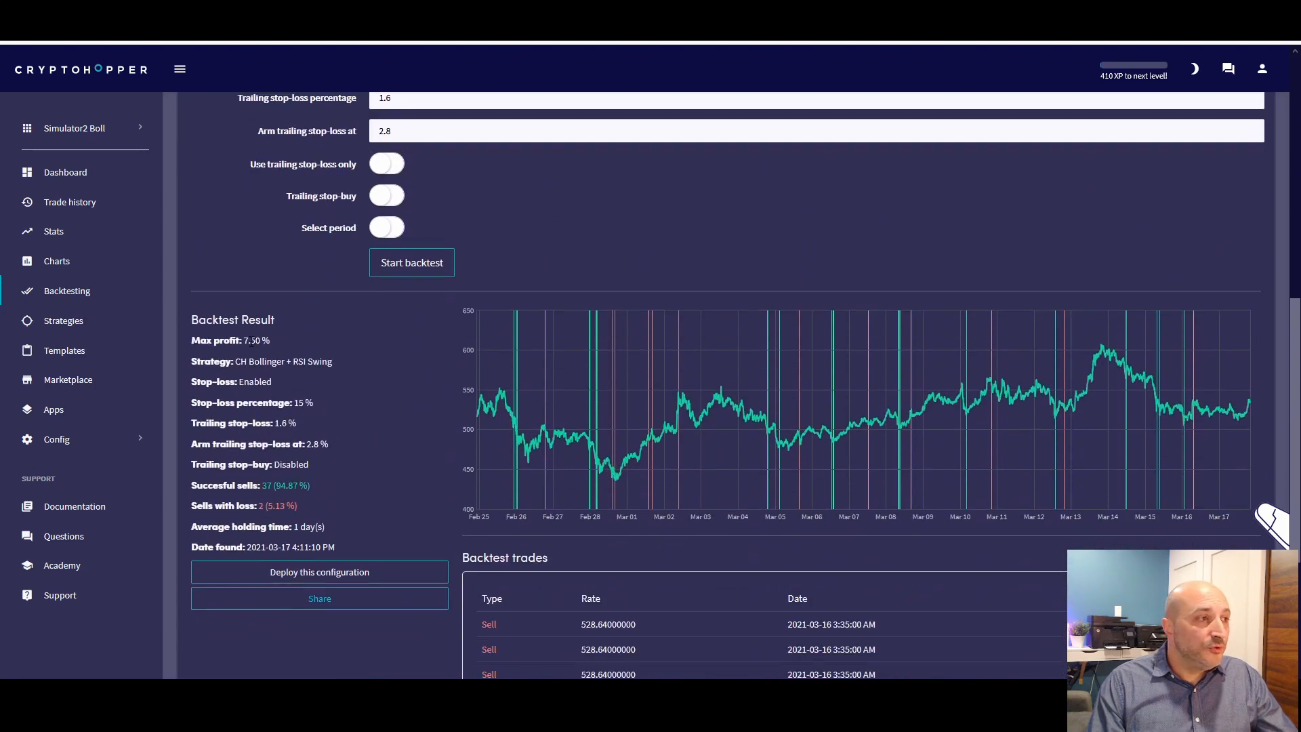
left_click_drag(238, 340, 318, 336)
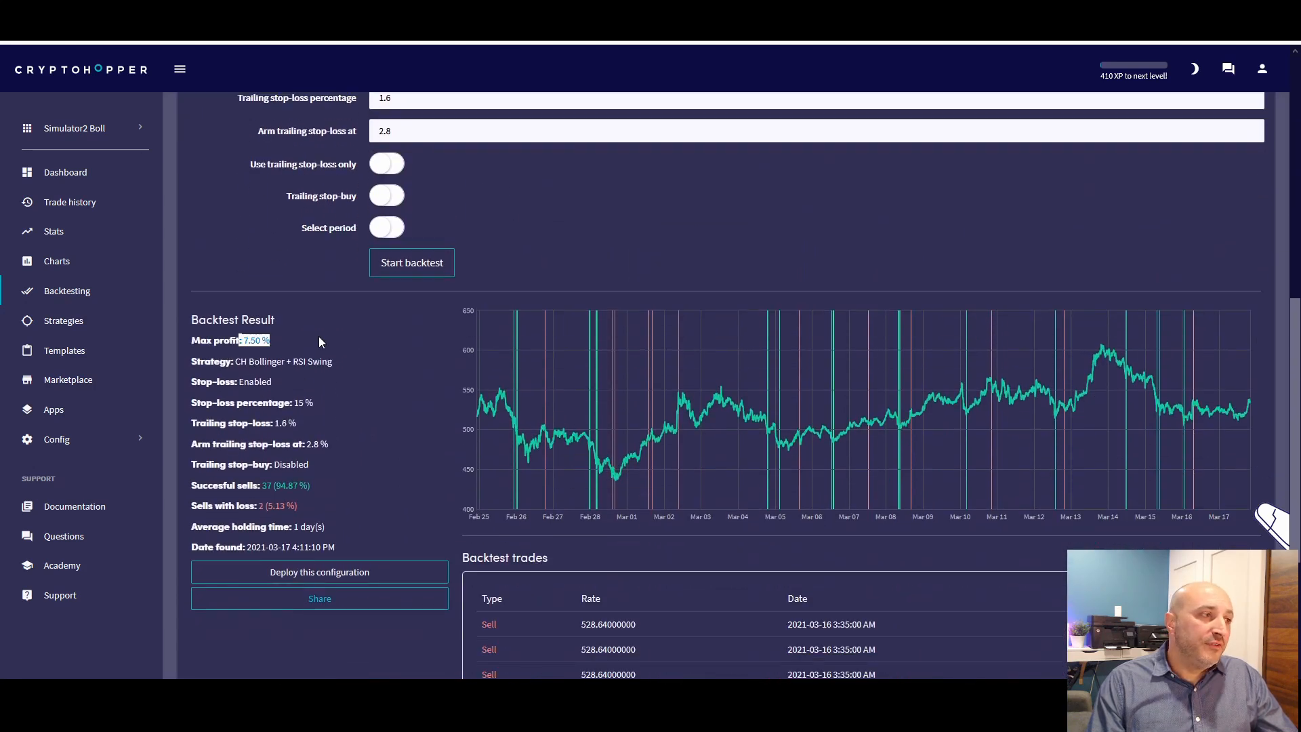
scroll(348, 339, "down", 2)
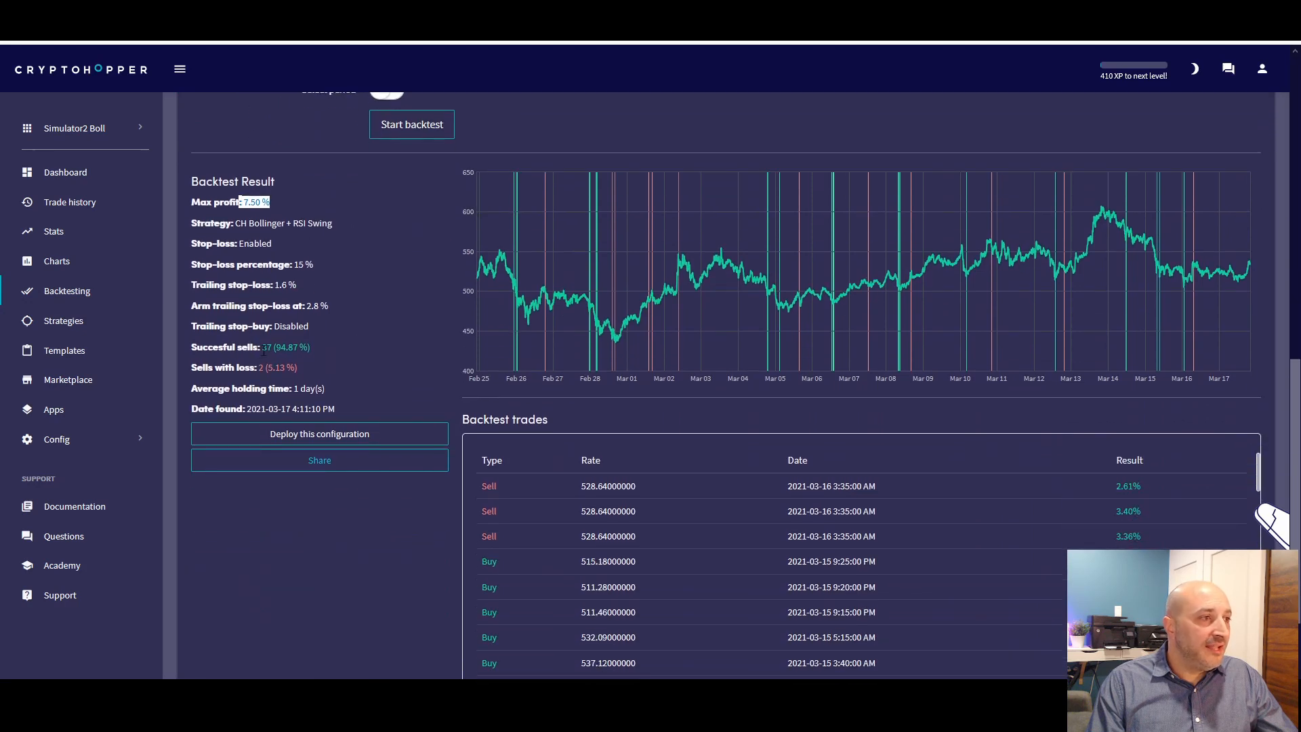
left_click_drag(258, 348, 331, 347)
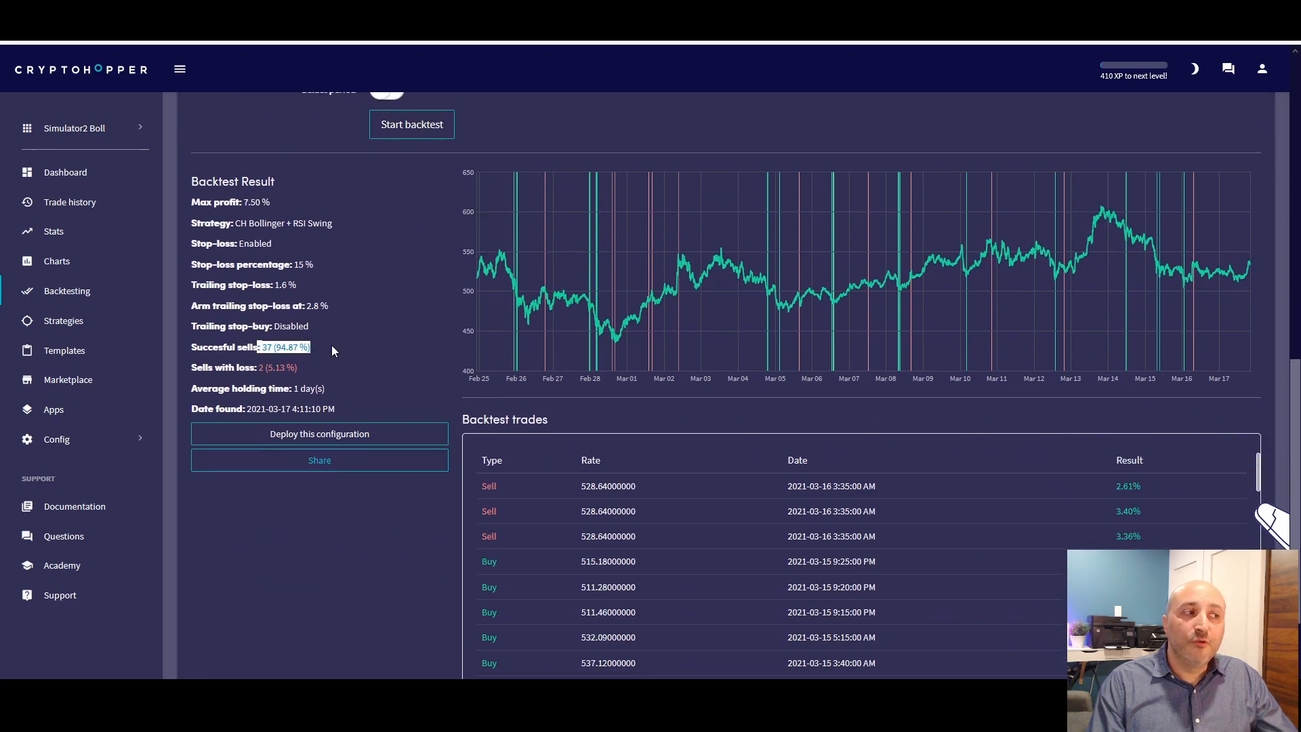
left_click(261, 345)
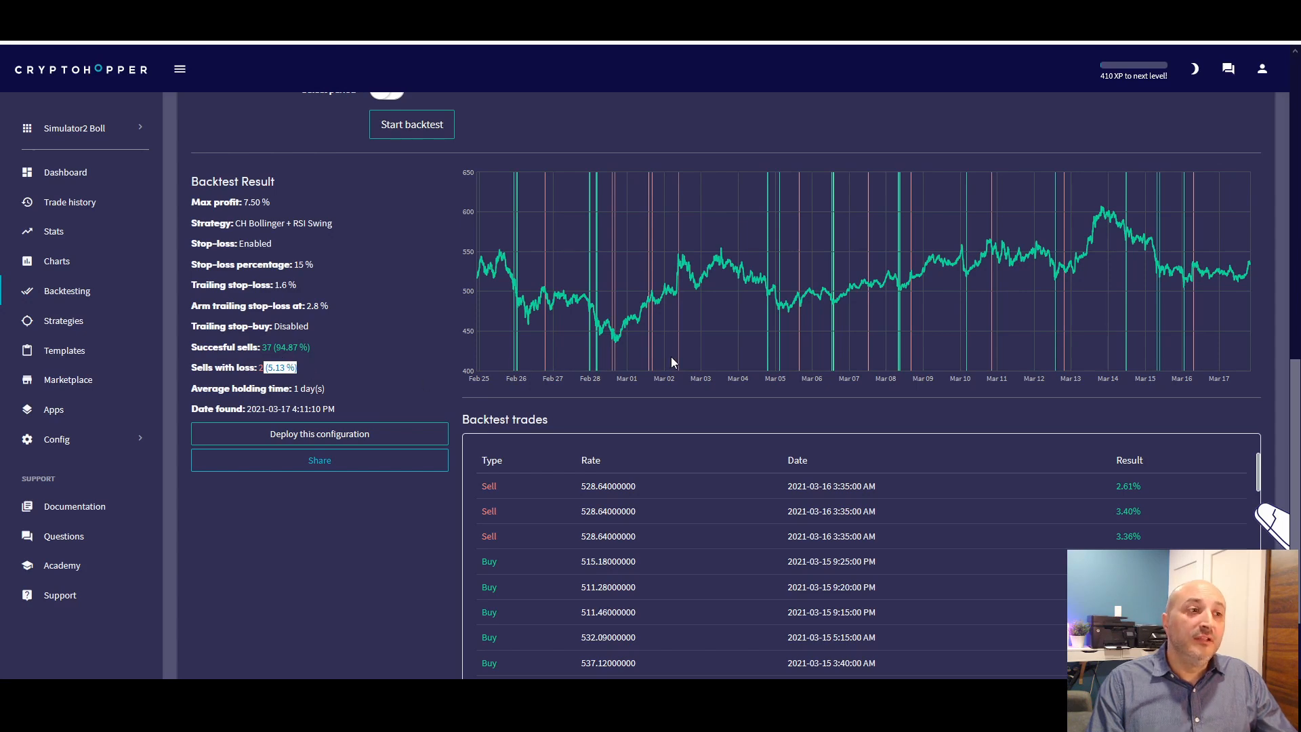
Switch the config tester's currency to DOT and run the backtest with the same CH Bollinger + RSI Swing settings
scroll(671, 357, "up", 9)
scroll(671, 359, "up", 1)
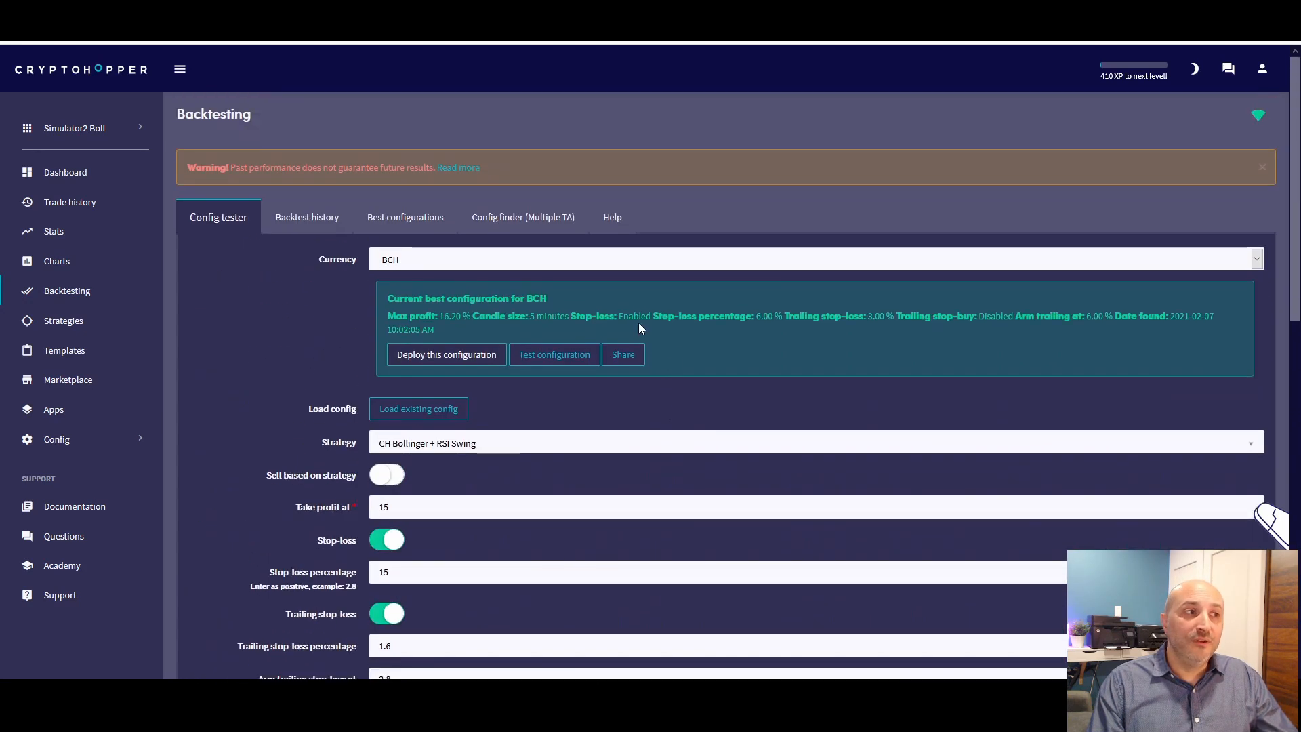
left_click(467, 260)
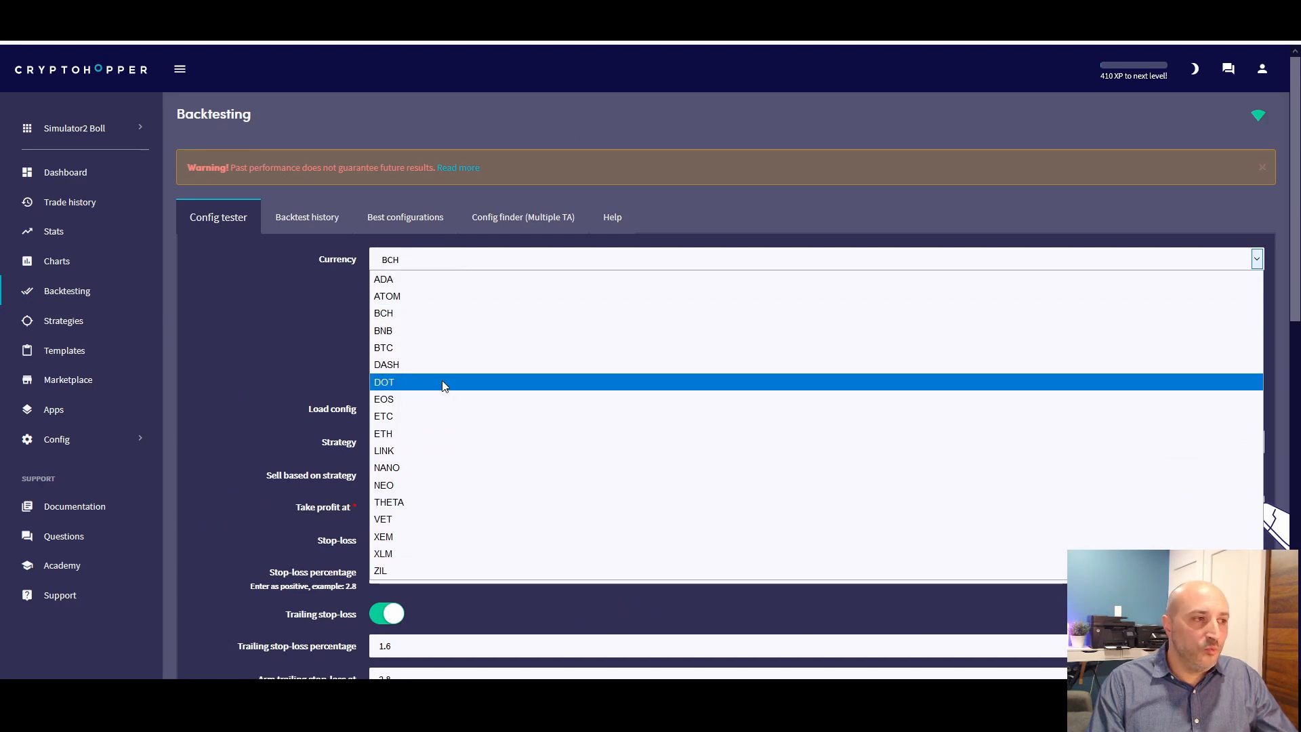
left_click(405, 382)
scroll(268, 398, "down", 6)
scroll(265, 420, "down", 1)
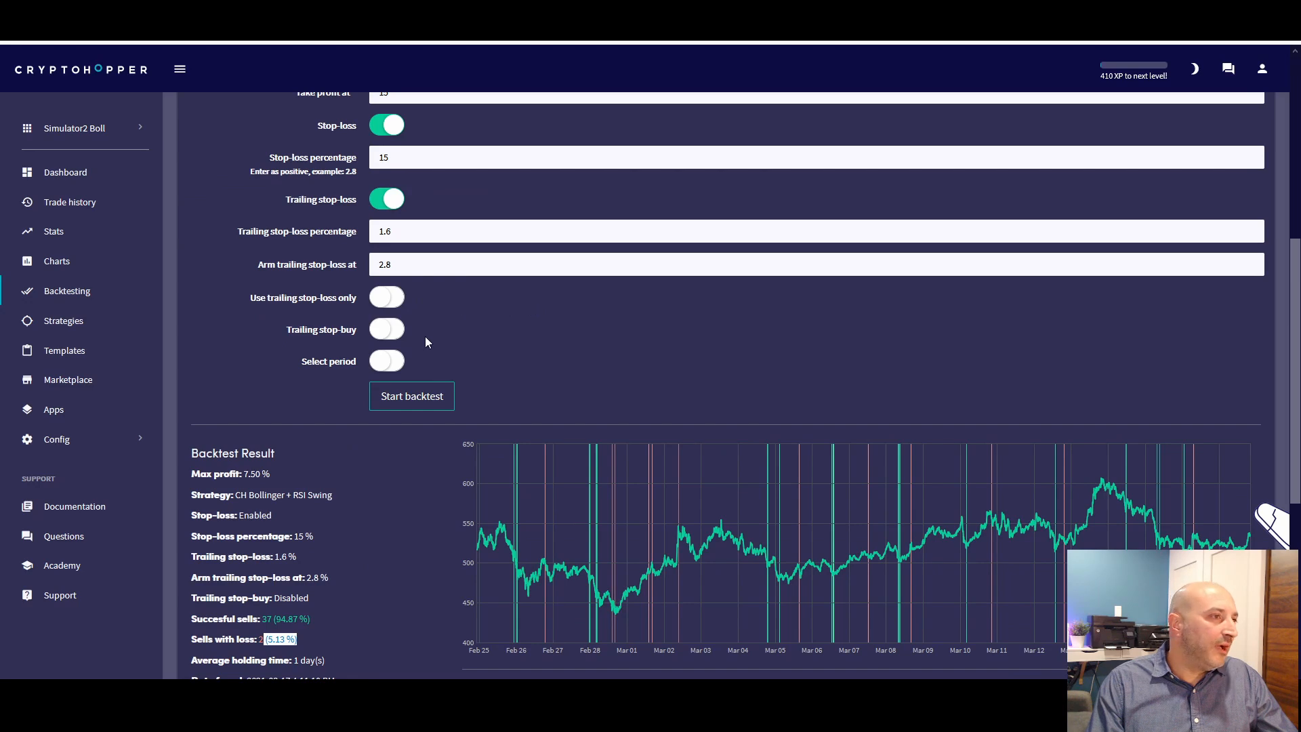
scroll(429, 338, "down", 3)
scroll(433, 335, "up", 1)
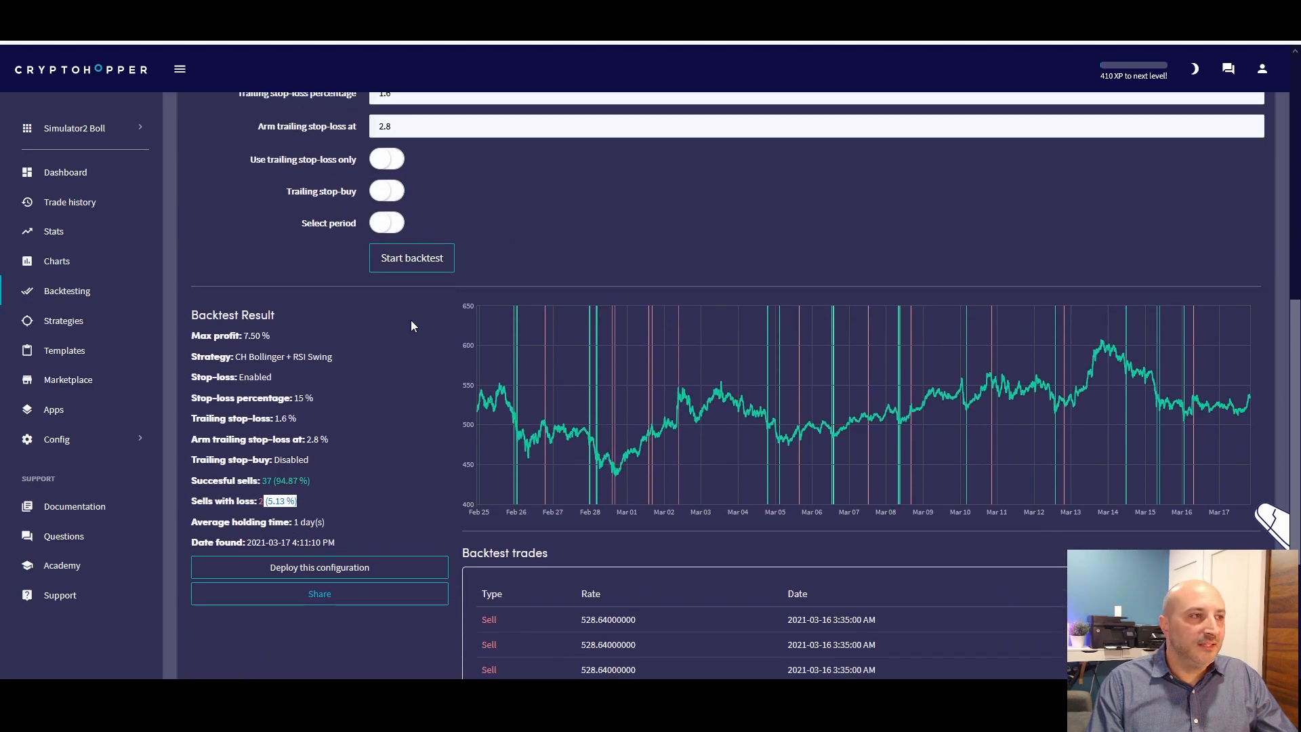
left_click(424, 263)
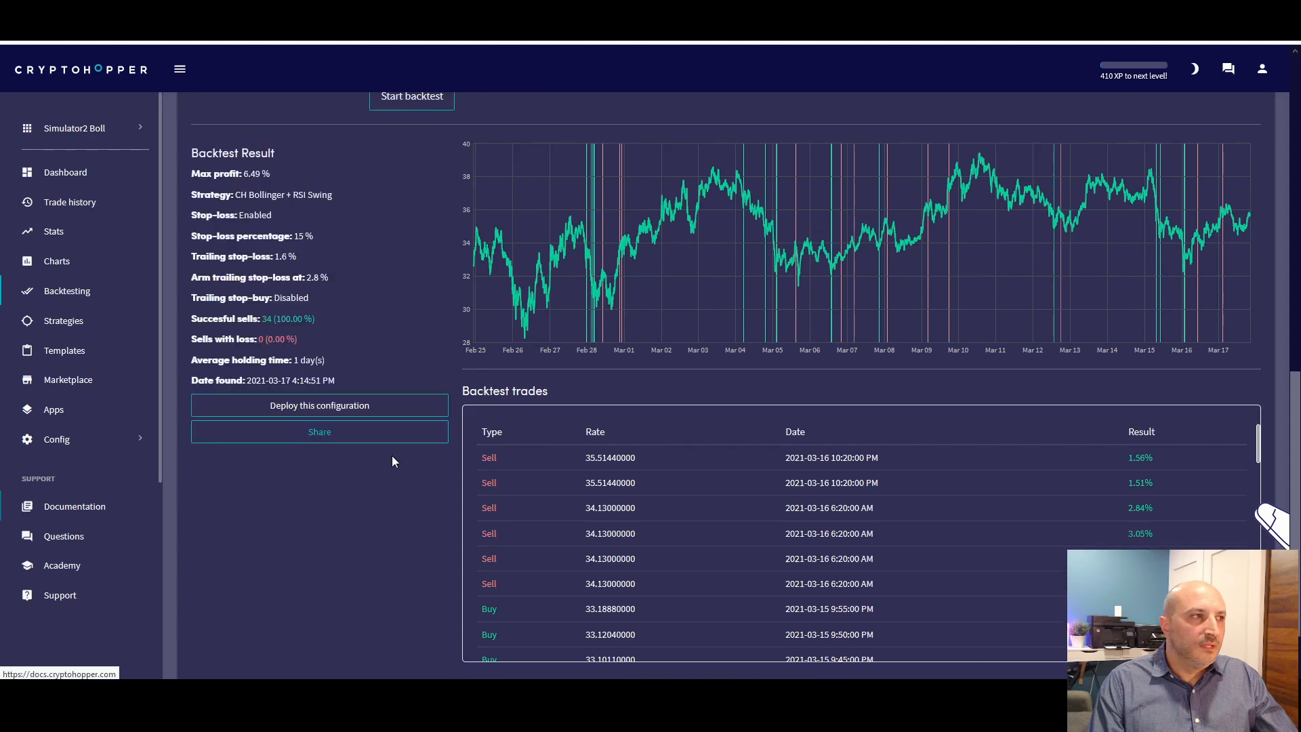
Examine the max profit and successful sells in the DOT backtest result
scroll(432, 408, "up", 4)
scroll(434, 414, "down", 3)
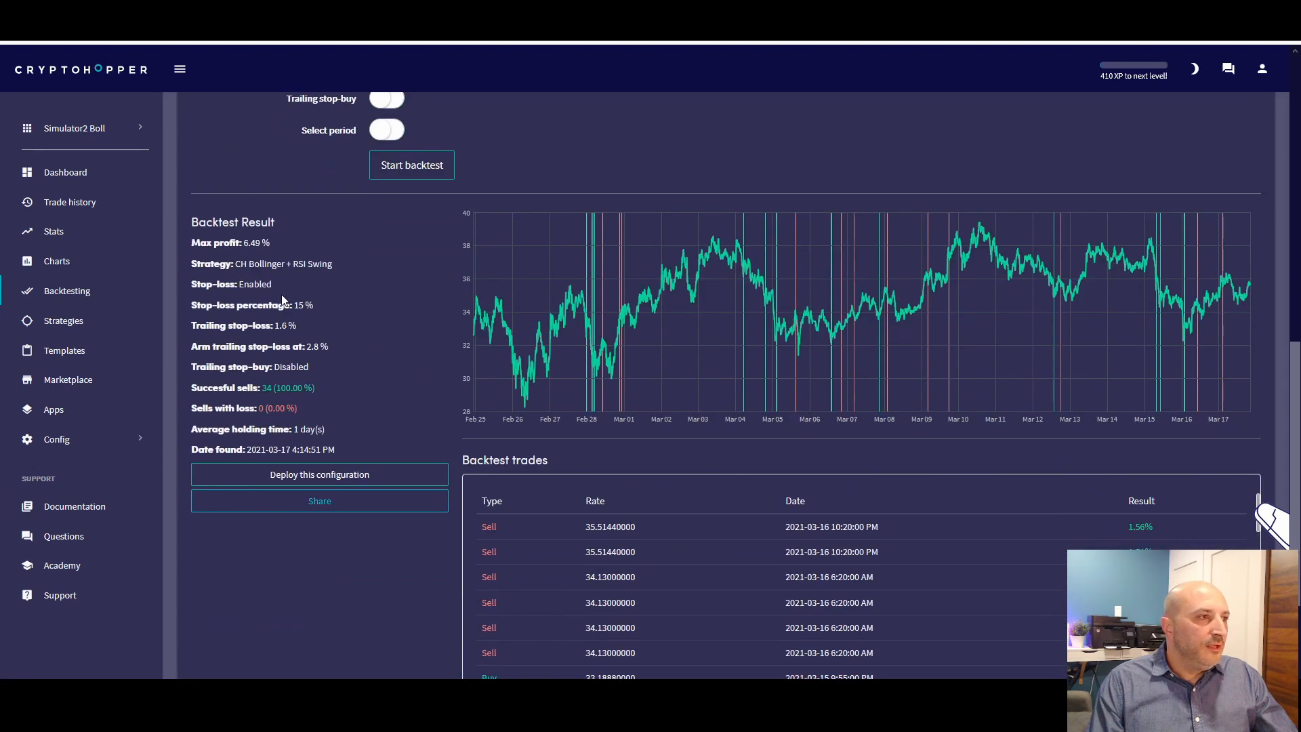
left_click_drag(243, 242, 271, 242)
scroll(337, 299, "down", 1)
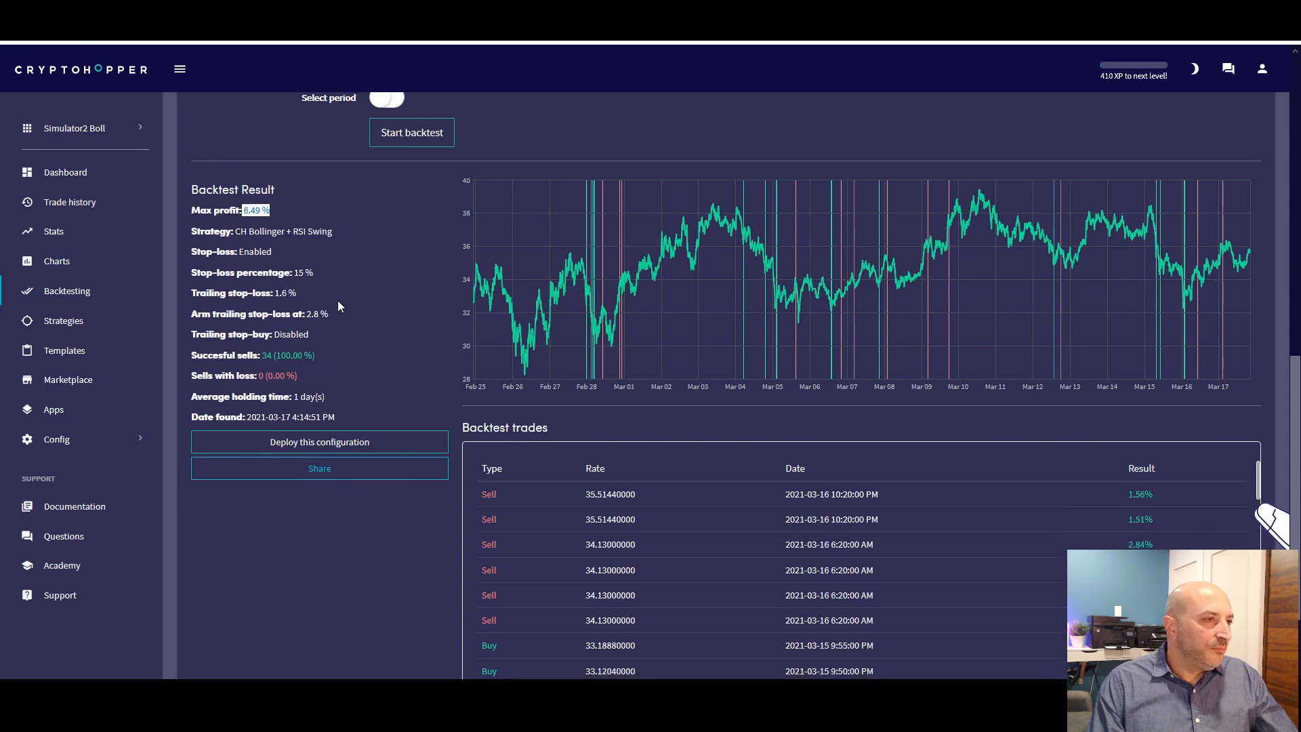
scroll(338, 300, "up", 1)
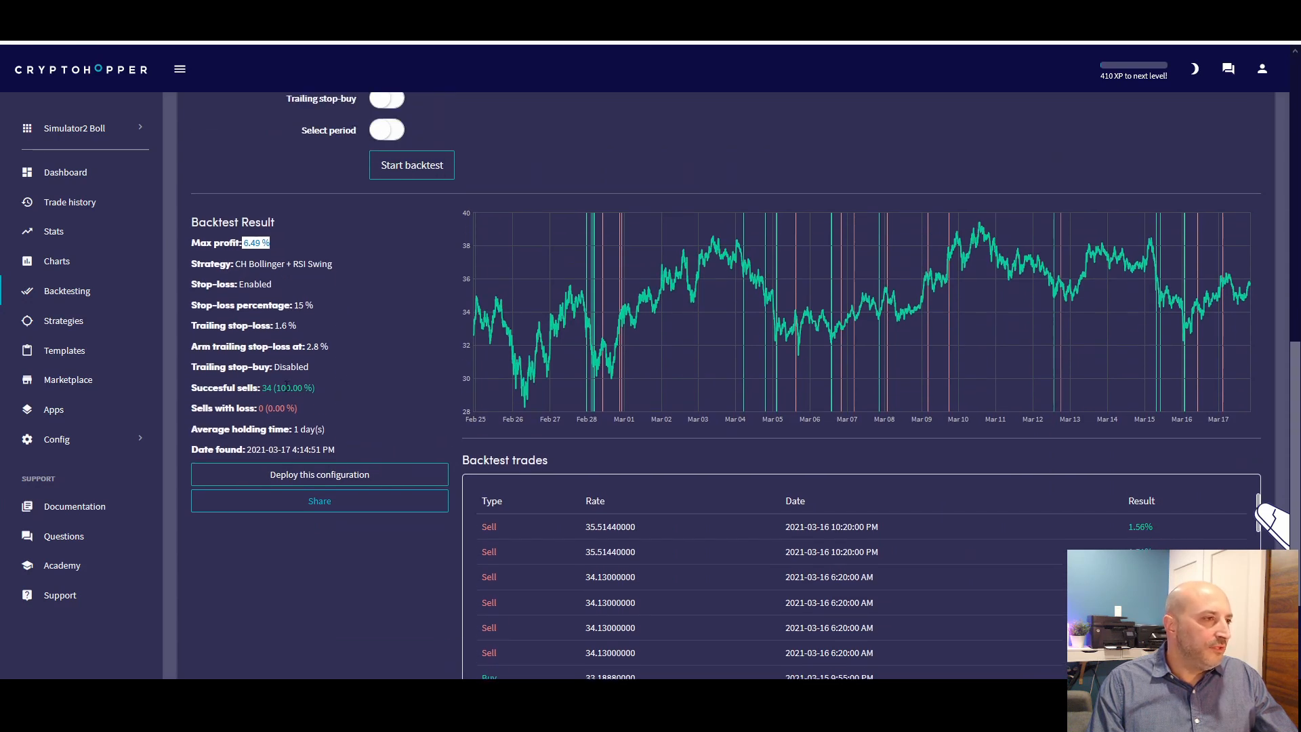
left_click_drag(253, 387, 371, 382)
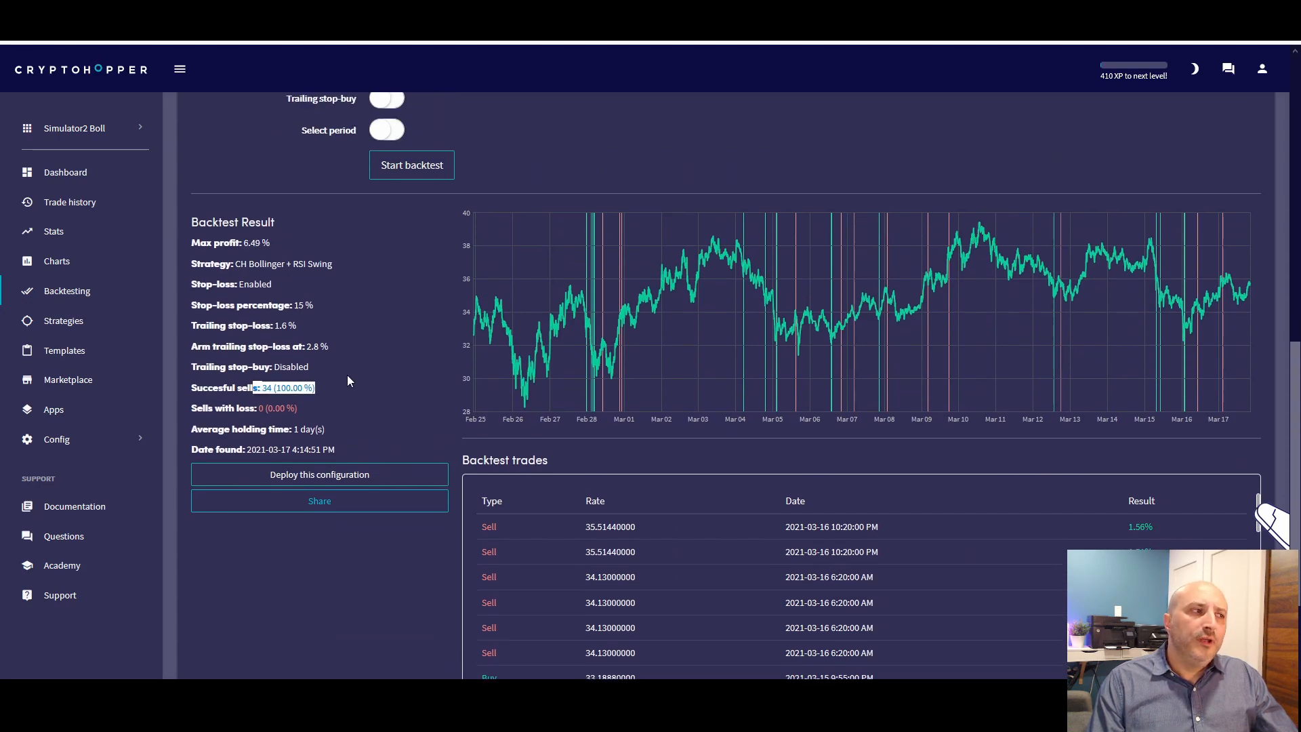
left_click(342, 378)
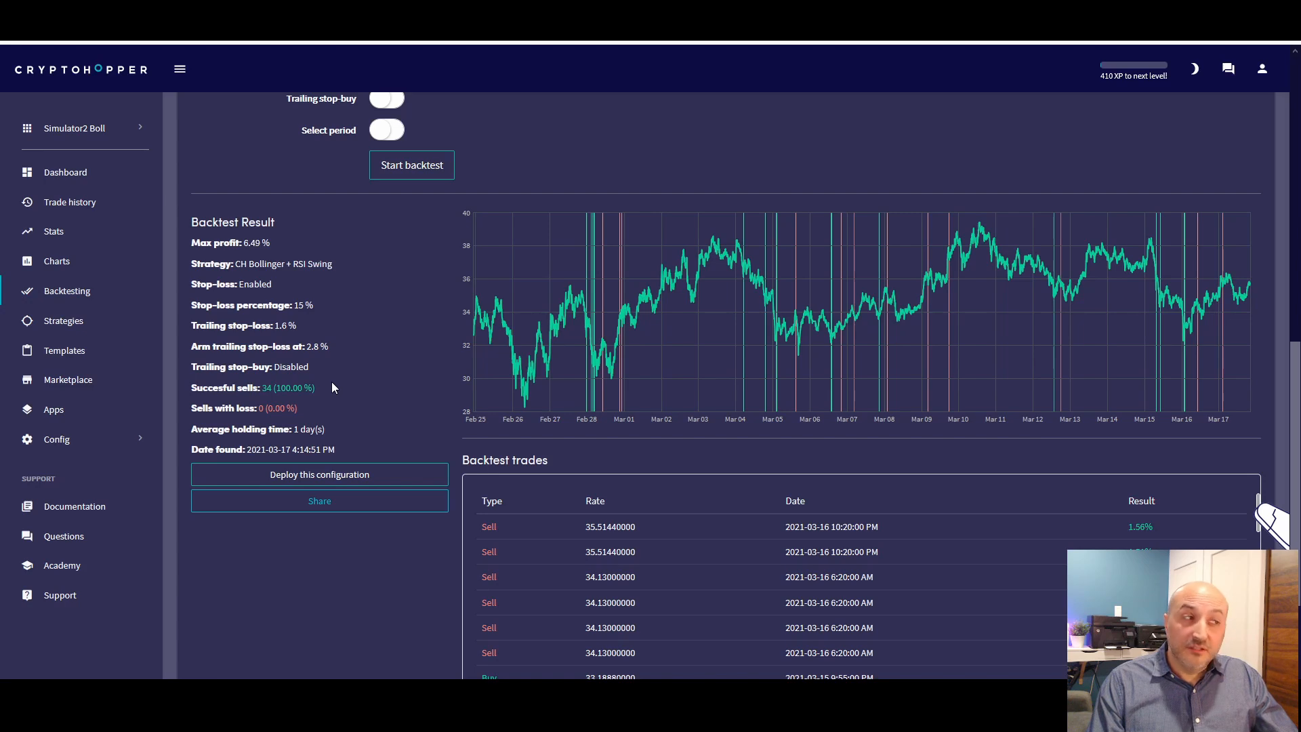
scroll(340, 380, "up", 10)
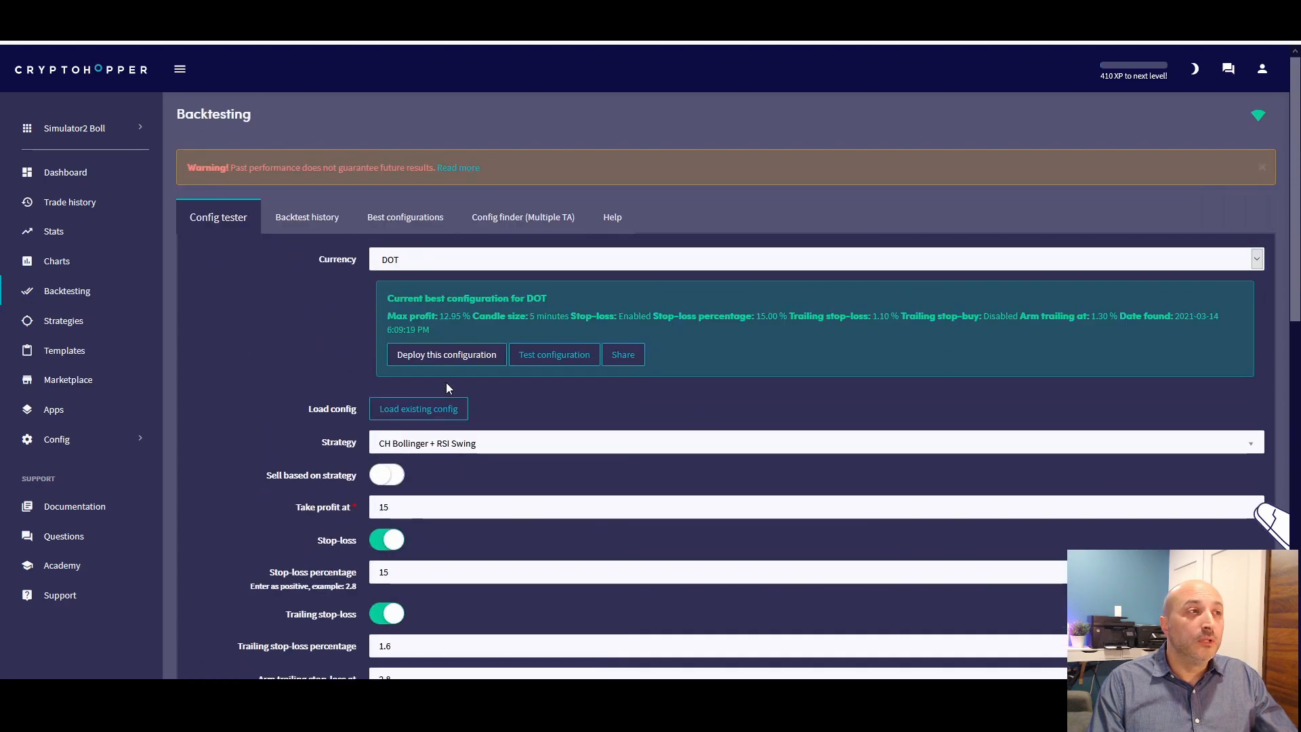
Look over the DOT price chart and read through the list of backtest trades and their individual results
scroll(323, 264, "down", 8)
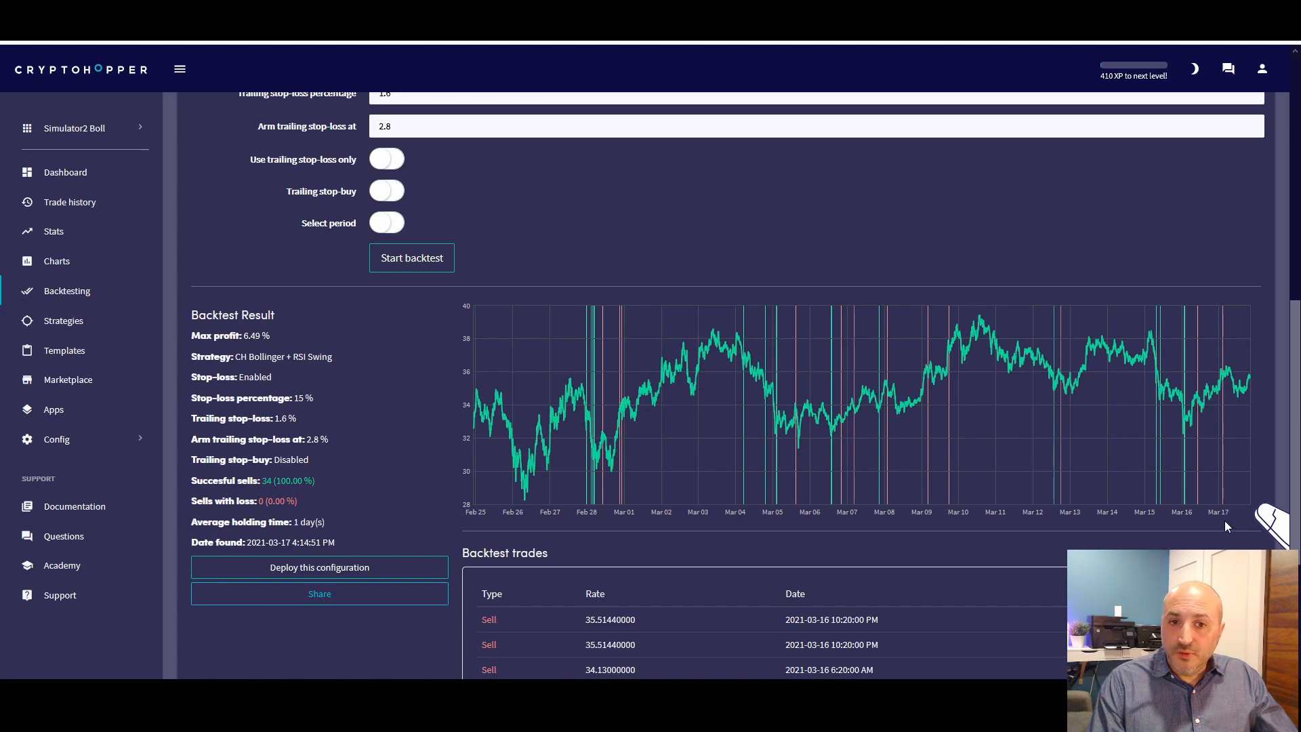
scroll(604, 490, "down", 4)
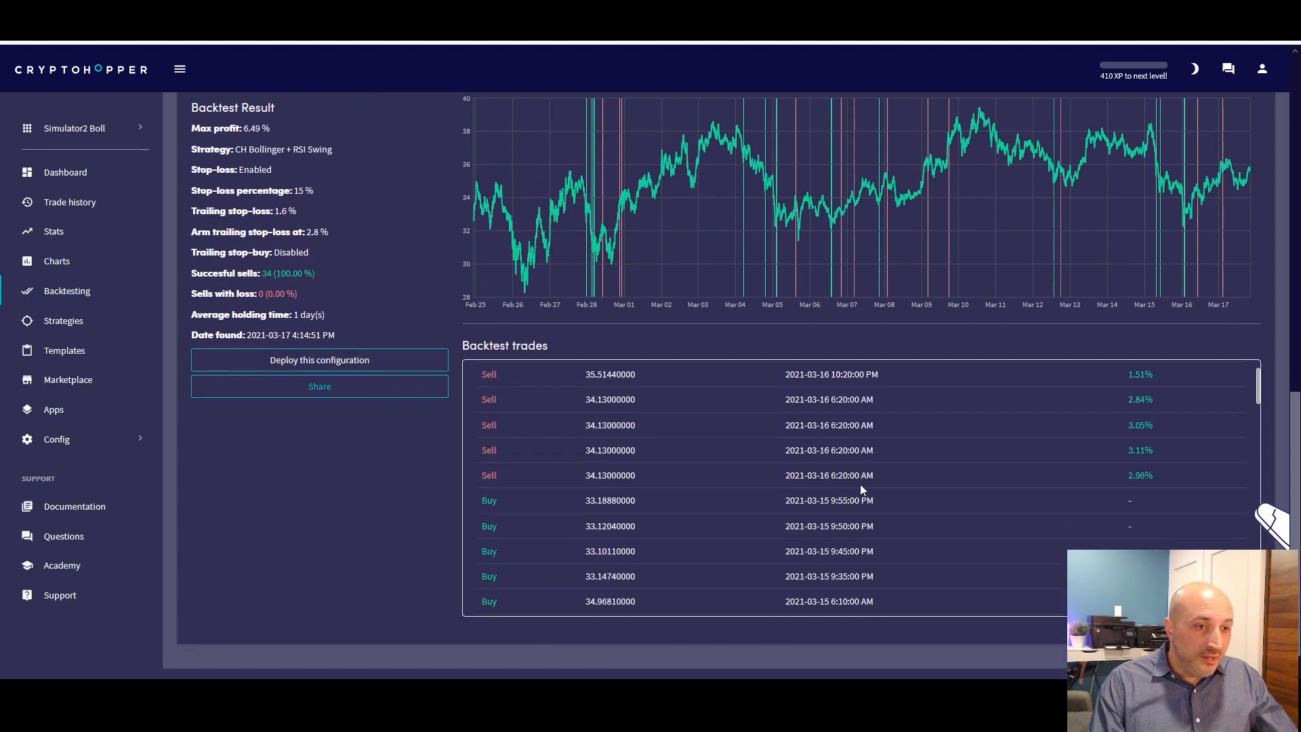
scroll(1168, 429, "down", 10)
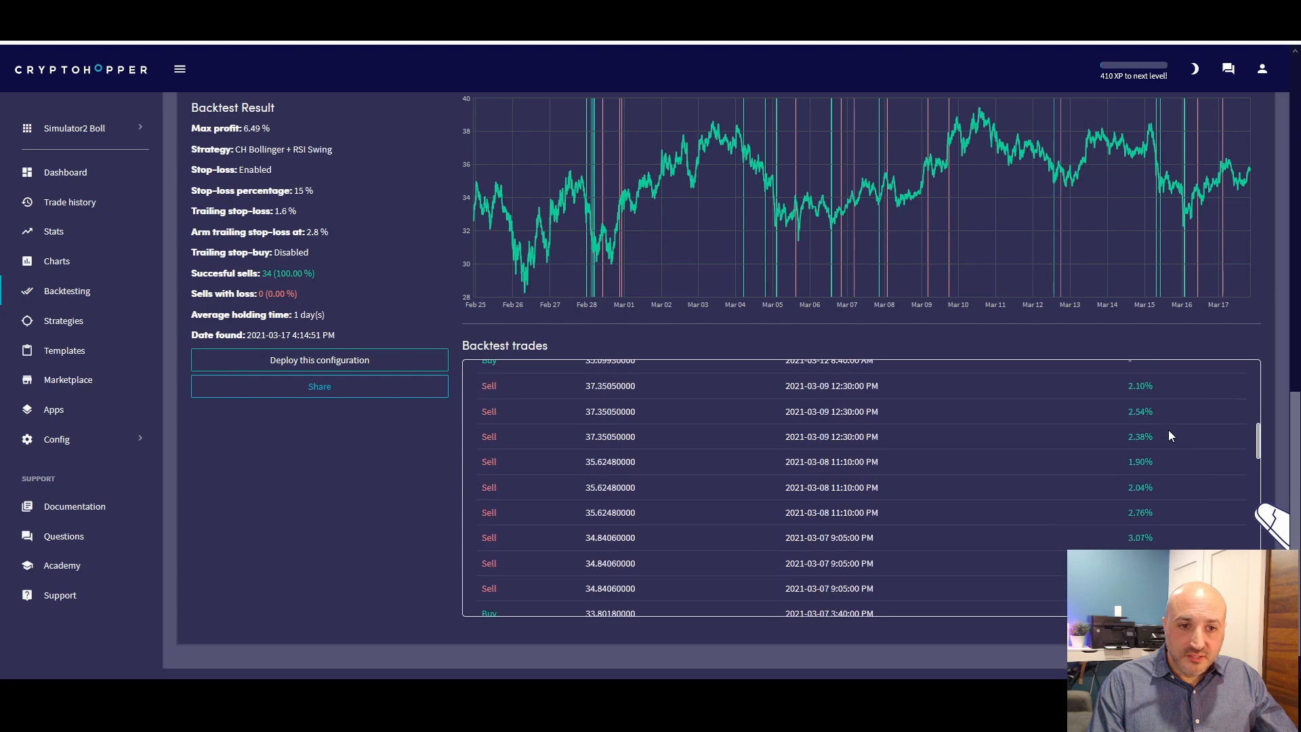
scroll(1168, 429, "down", 10)
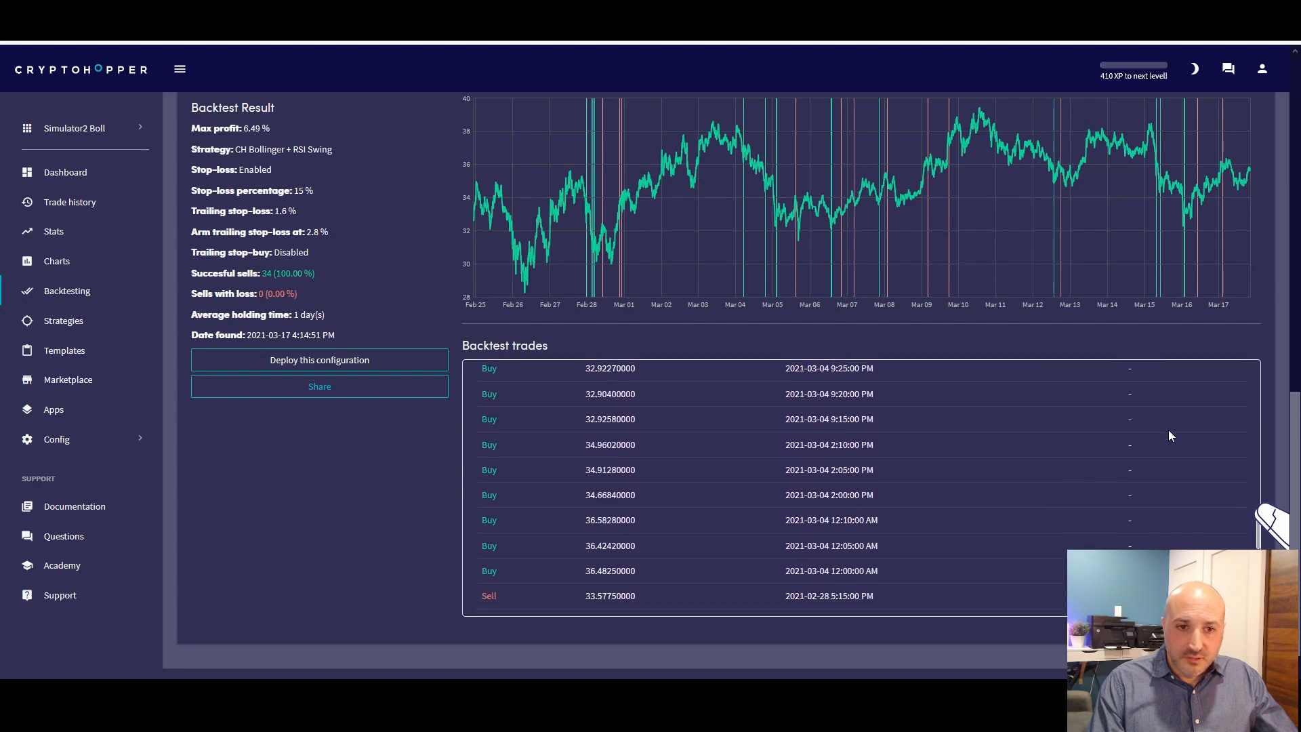
scroll(1168, 430, "down", 4)
scroll(1163, 433, "up", 4)
scroll(1161, 437, "up", 20)
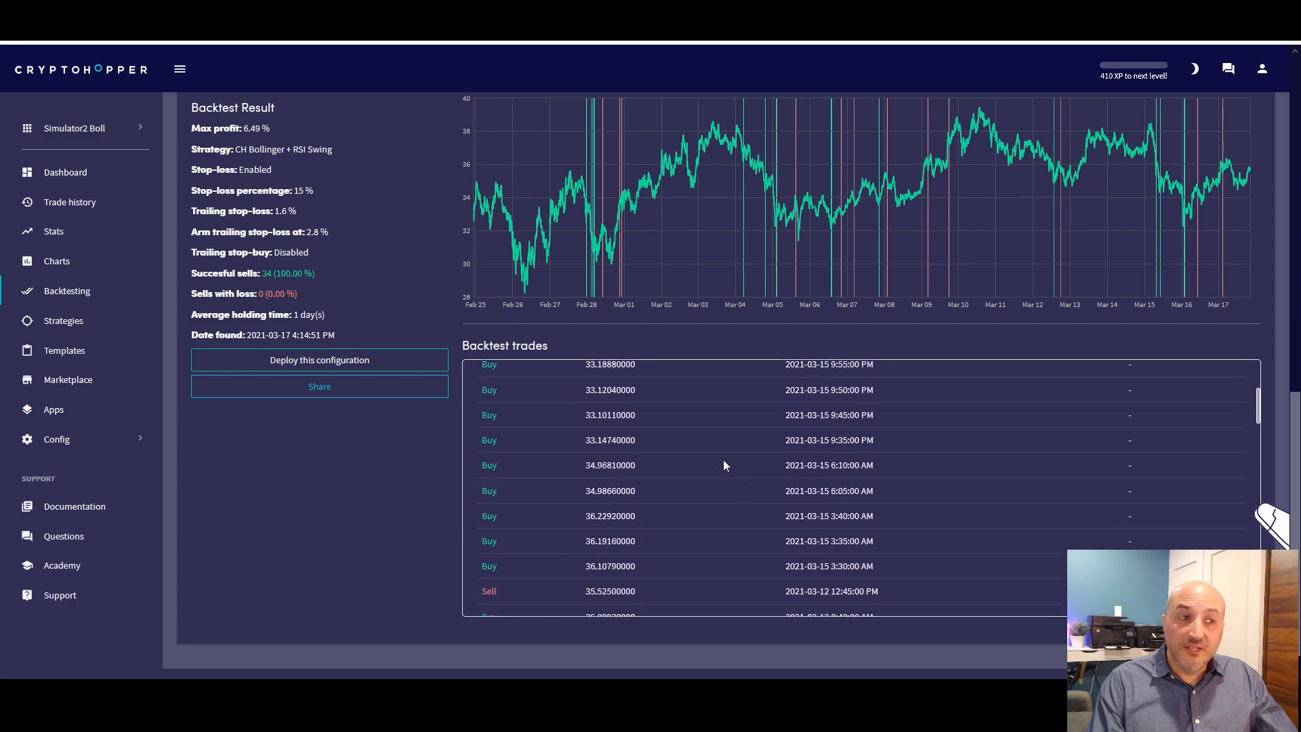
scroll(344, 294, "up", 2)
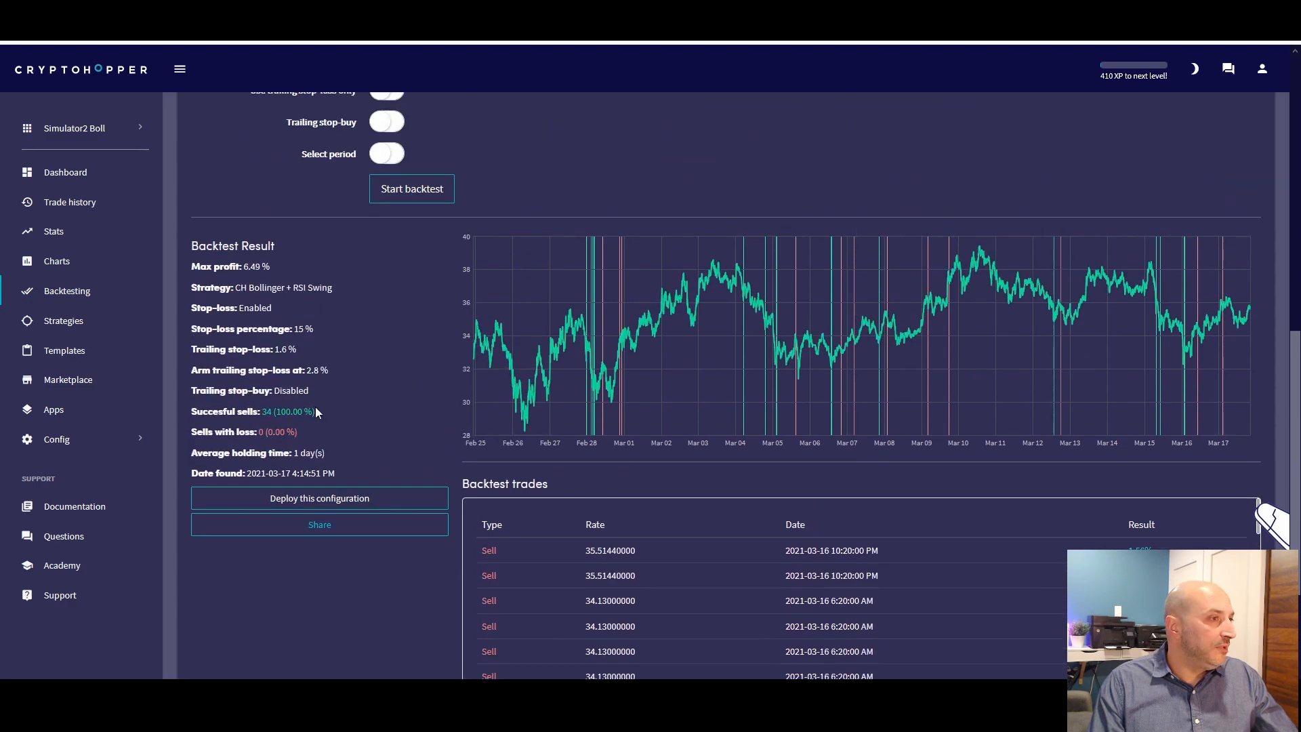
Recheck the number of successful sells for DOT and review the result summary against the tested configuration
mouse_move(248, 411)
left_mouse_down()
mouse_move(324, 410)
mouse_move(271, 411)
left_mouse_up()
left_click(253, 415)
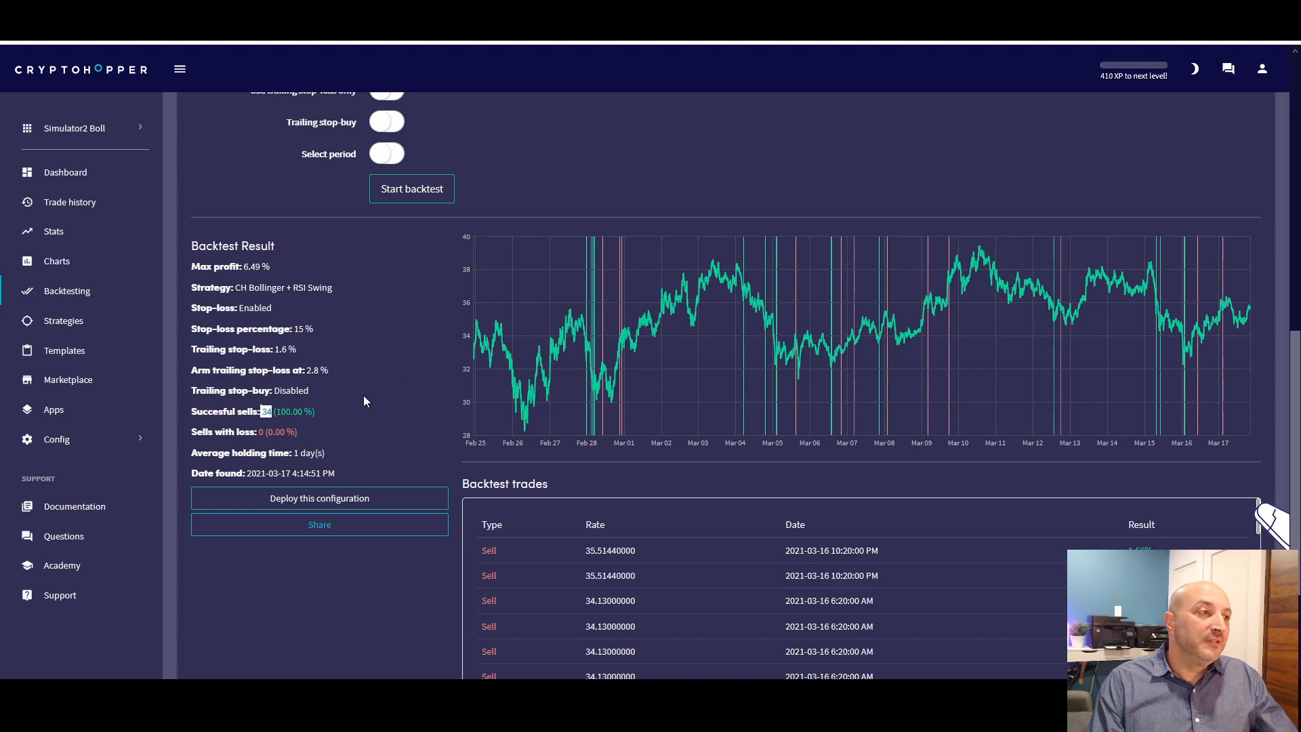
scroll(363, 401, "up", 2)
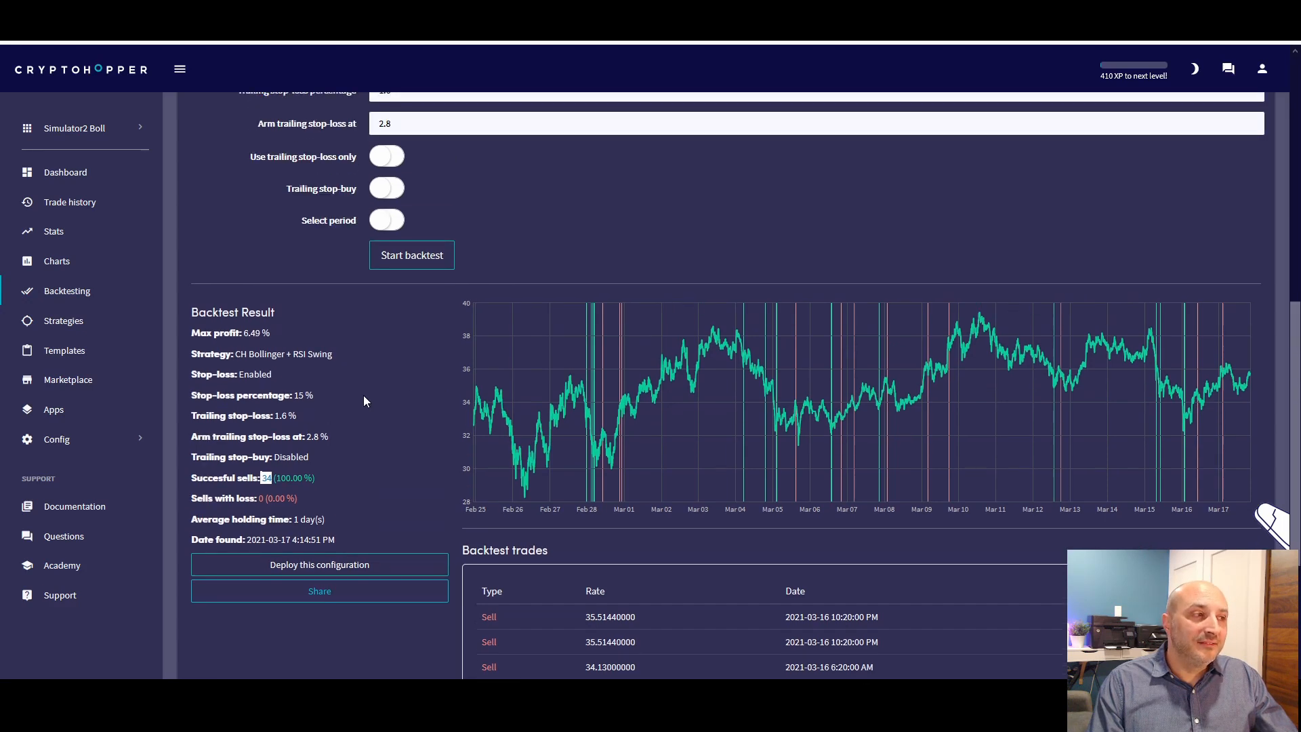
scroll(352, 449, "down", 3)
left_click(342, 309)
scroll(342, 312, "up", 10)
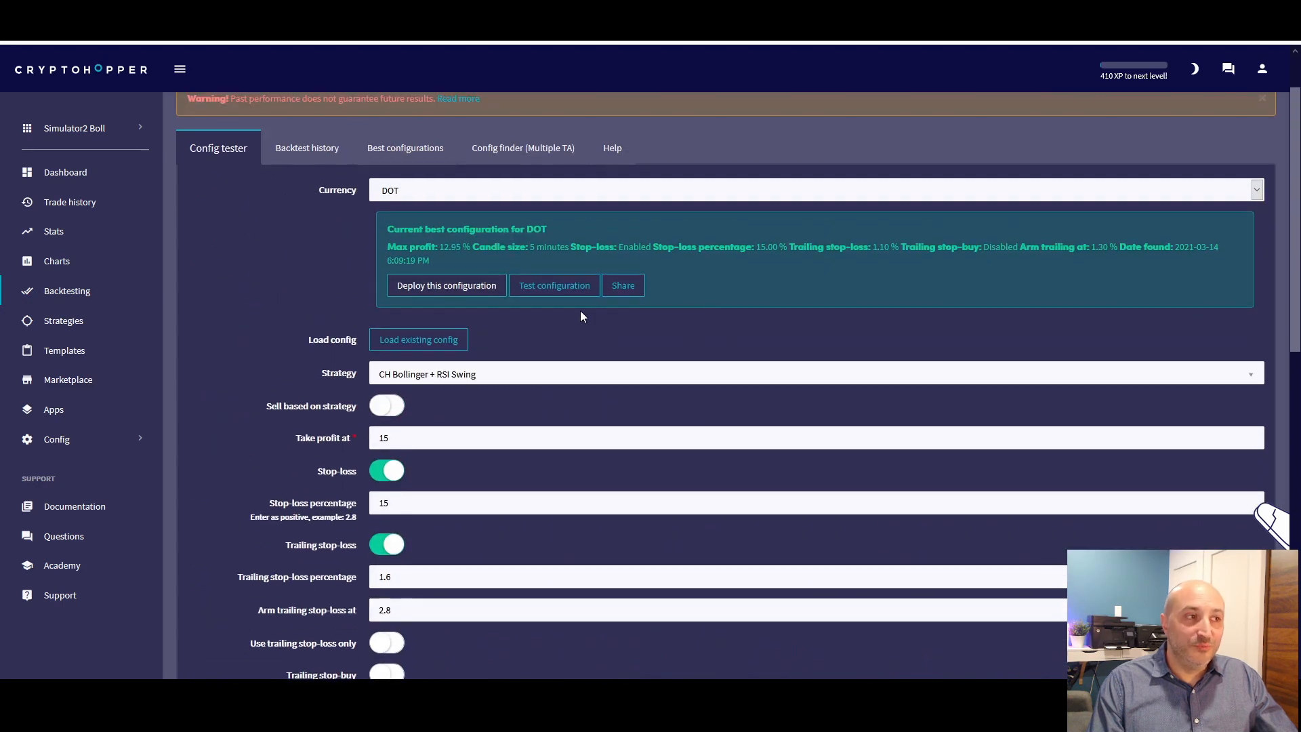
scroll(581, 316, "down", 6)
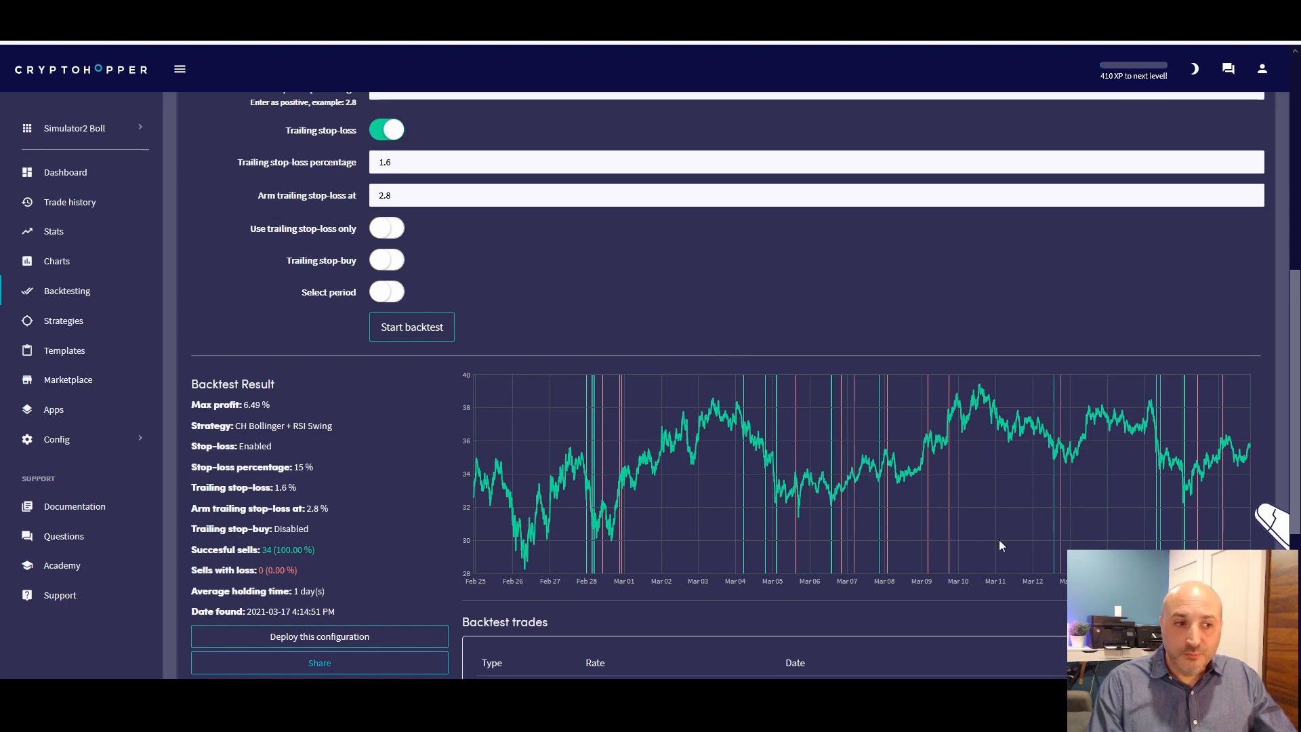
scroll(310, 547, "down", 1)
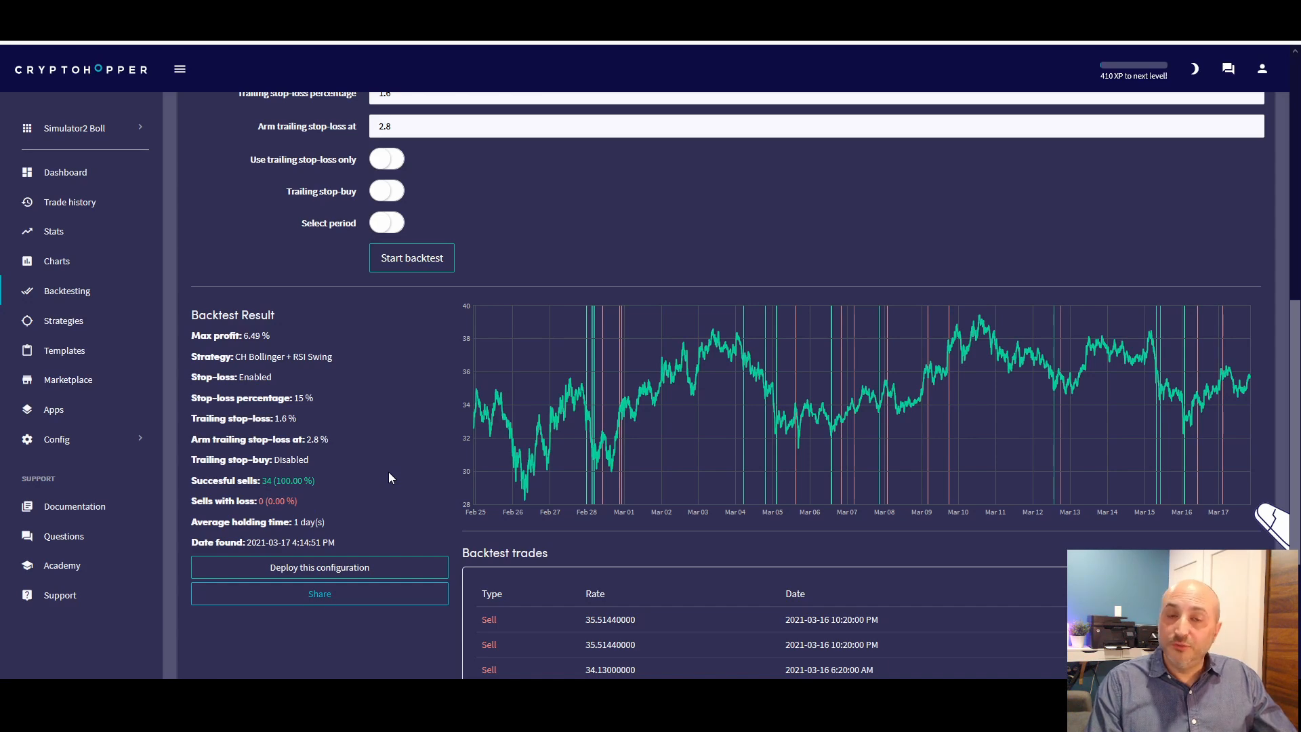
scroll(388, 471, "up", 1)
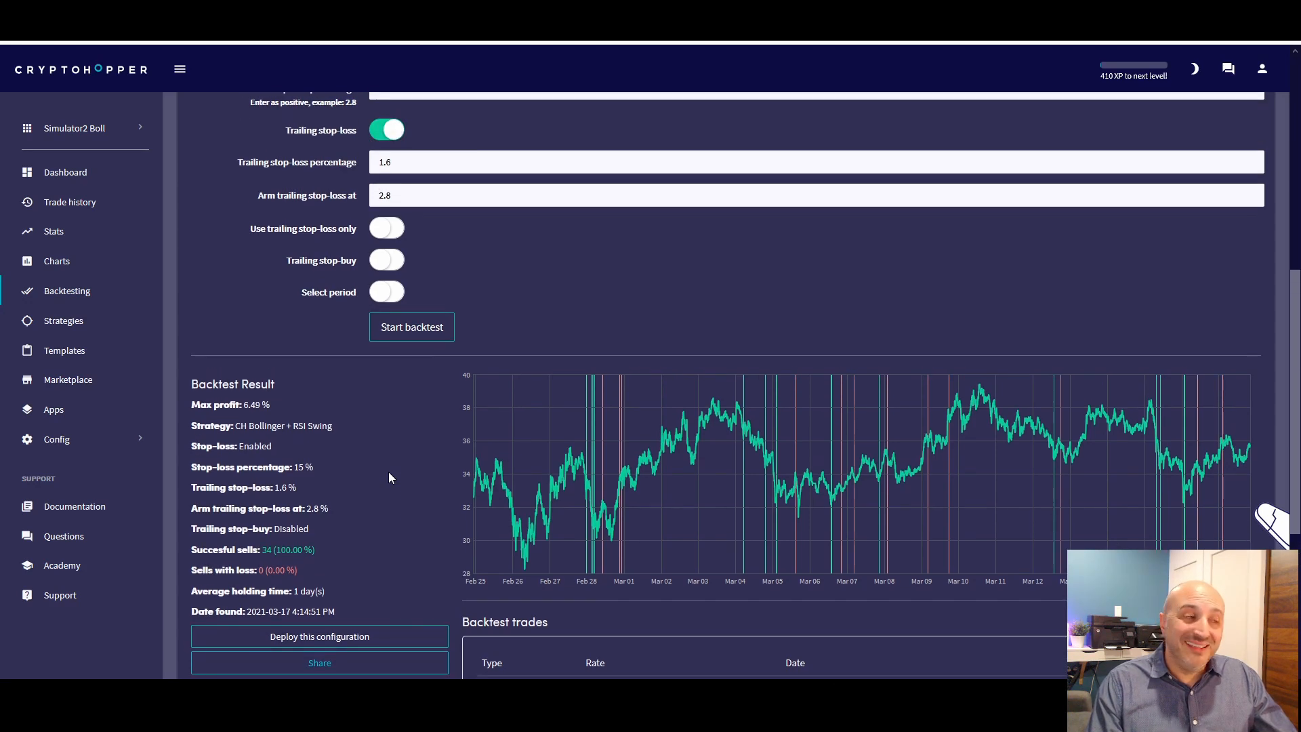
scroll(388, 471, "up", 3)
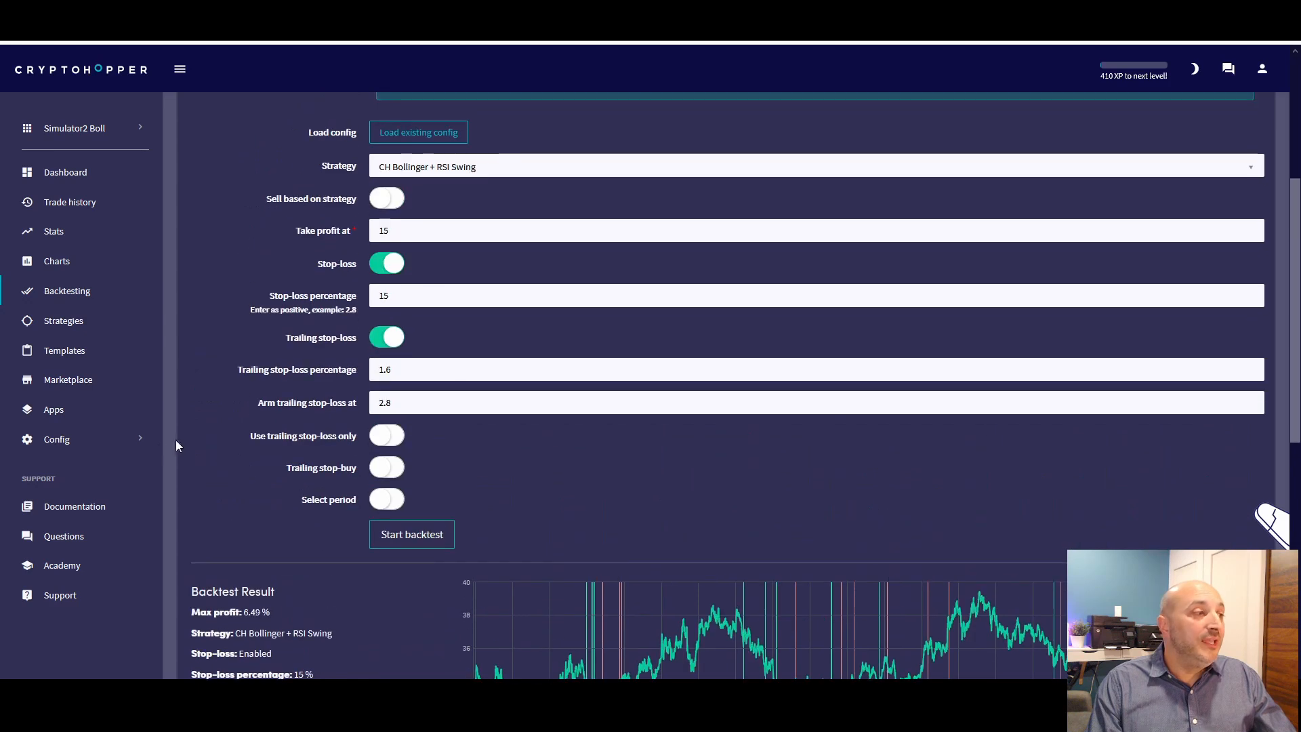
Open the hopper's base configuration and review the selected coins and percentage buy amount under Coins and amounts
left_click(65, 450)
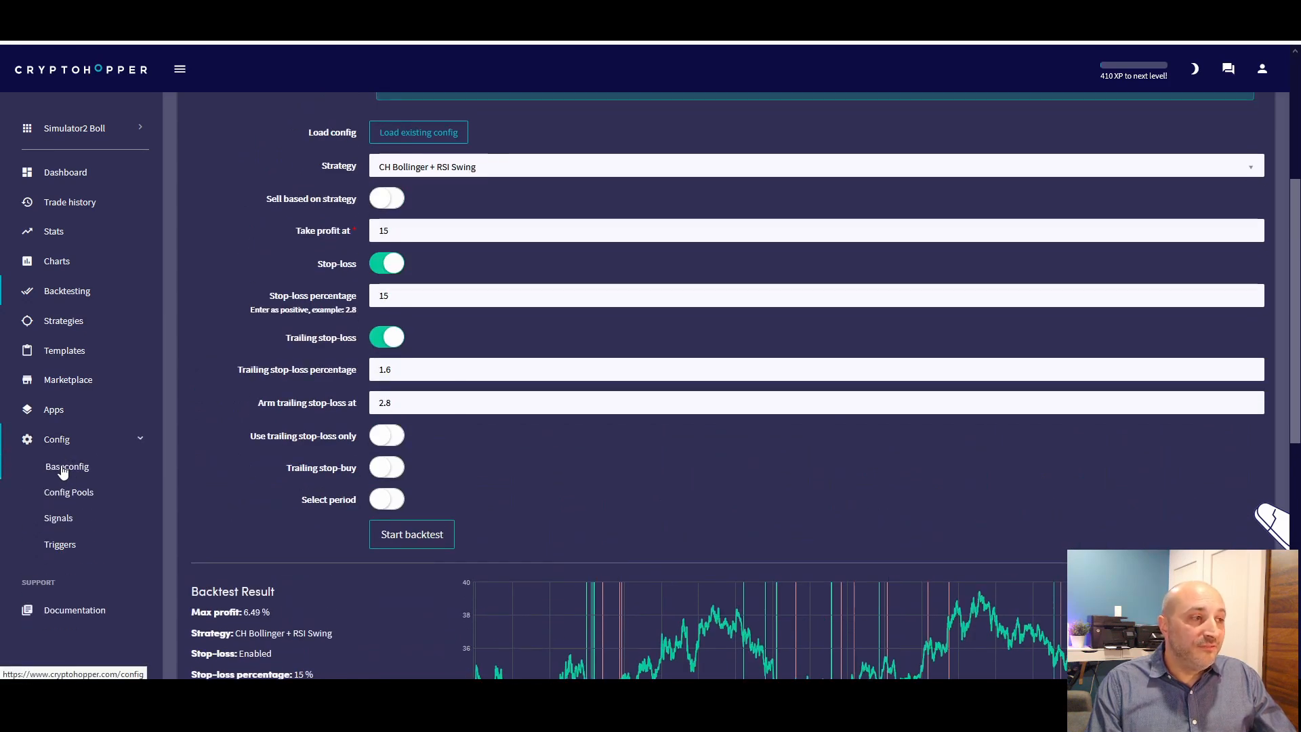
left_click(105, 478)
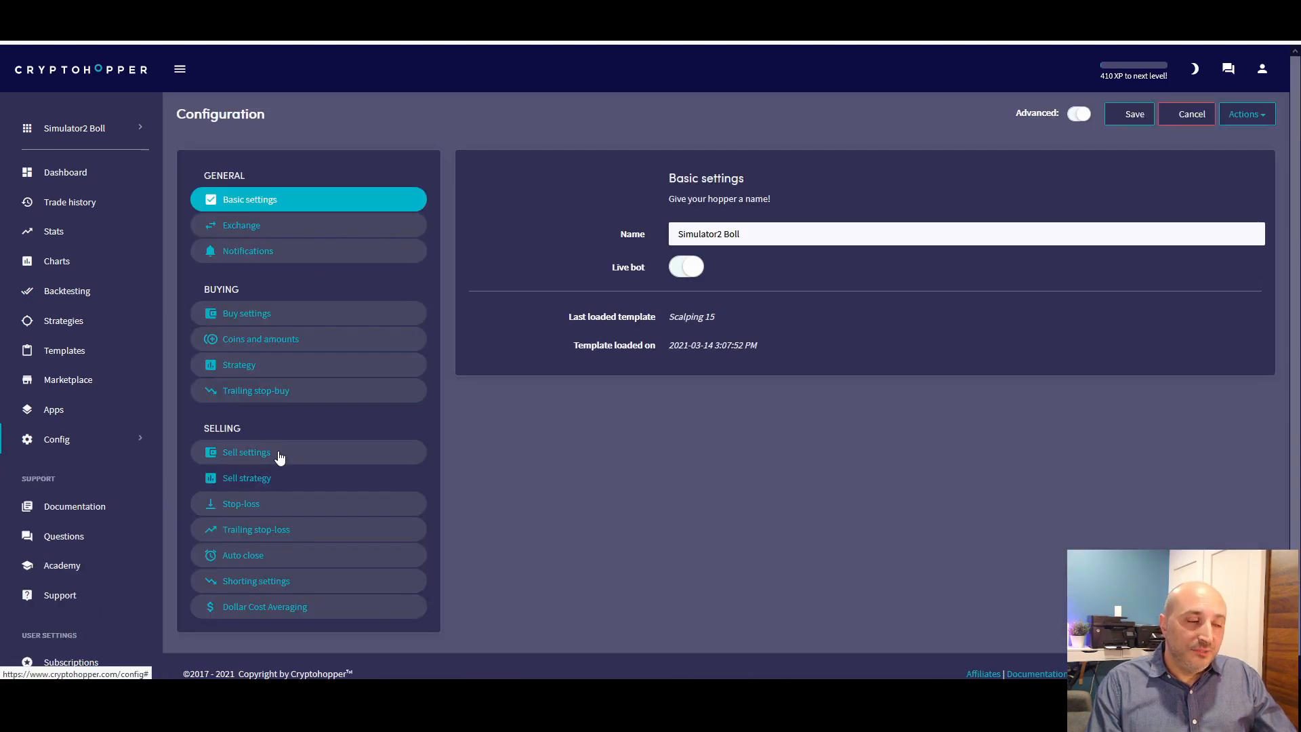
left_click(261, 339)
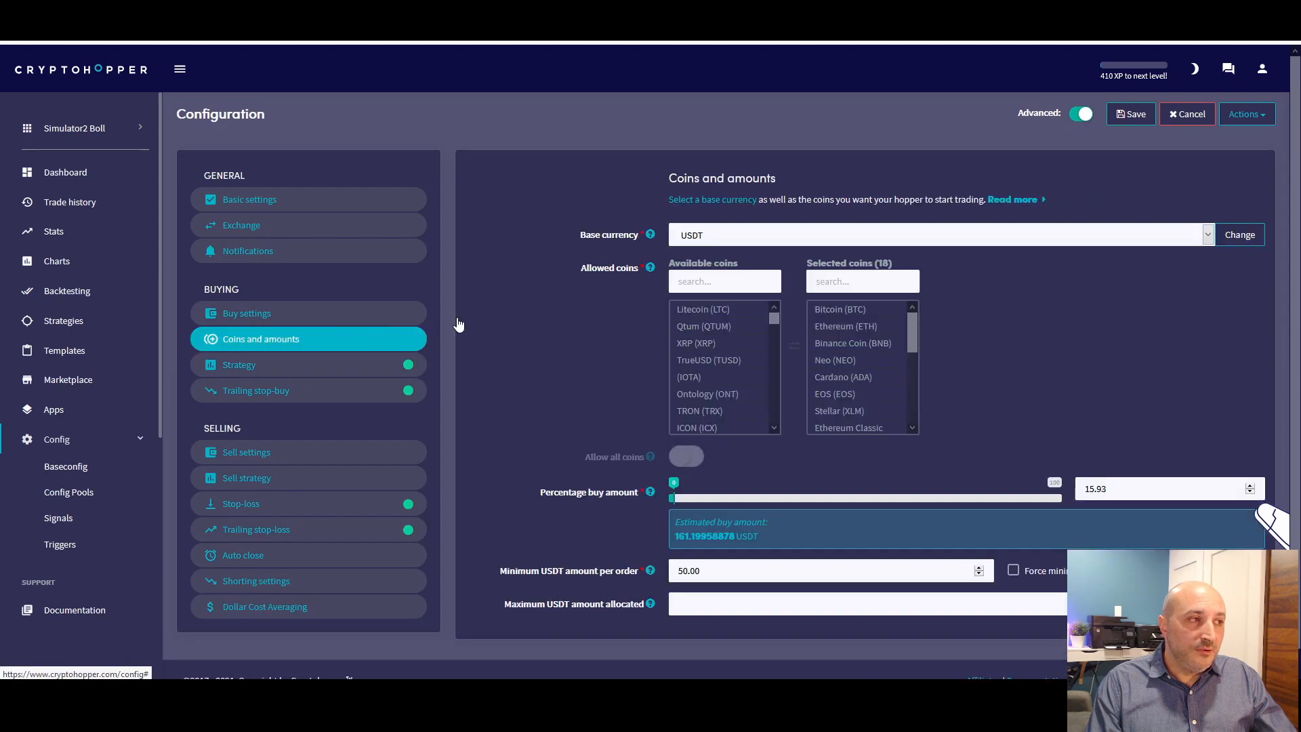
scroll(501, 385, "down", 1)
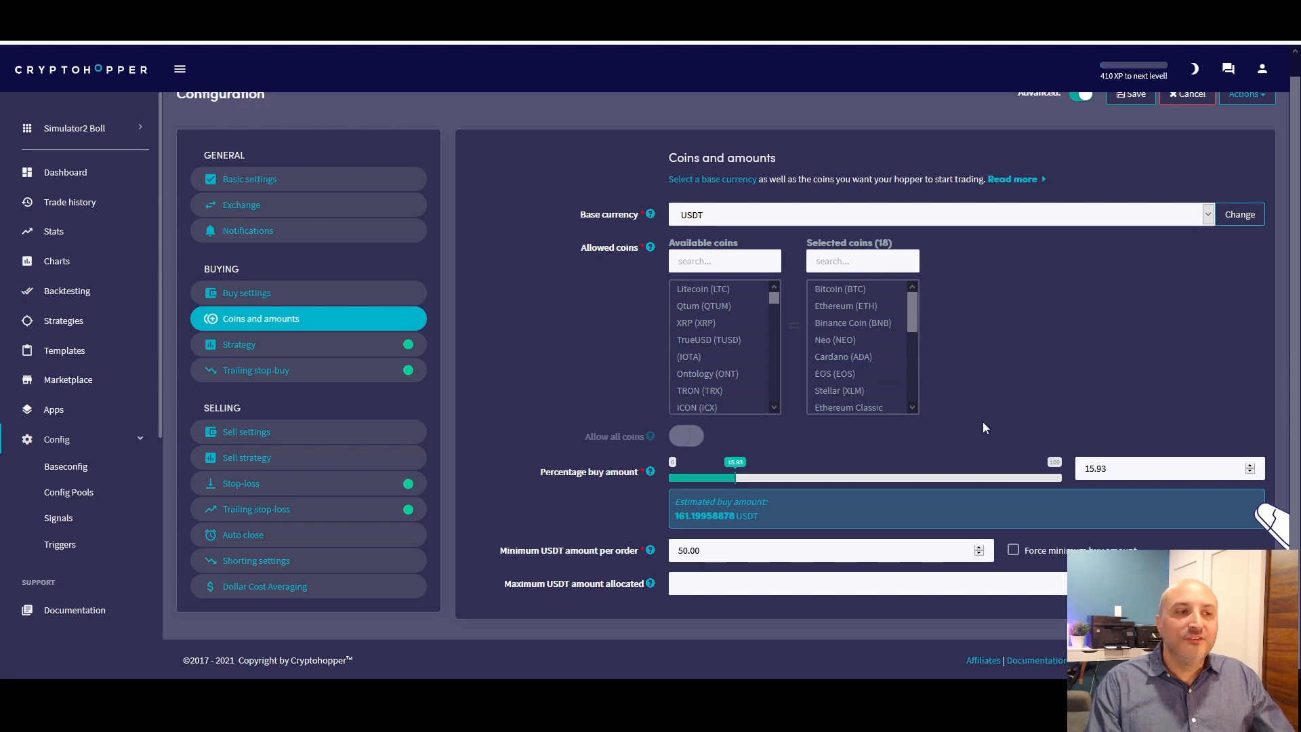
scroll(819, 479, "up", 1)
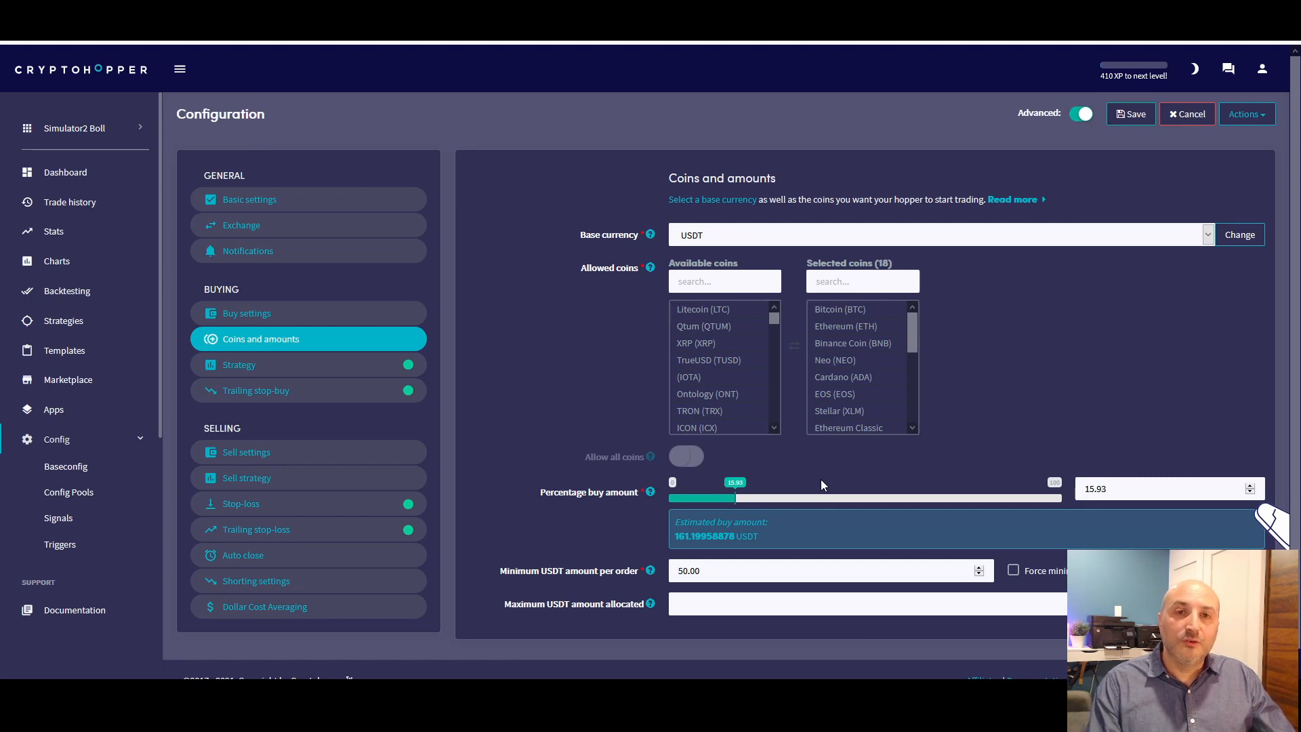
Open the hopper's dashboard and review its open positions, latest sells and current profit
left_click(60, 180)
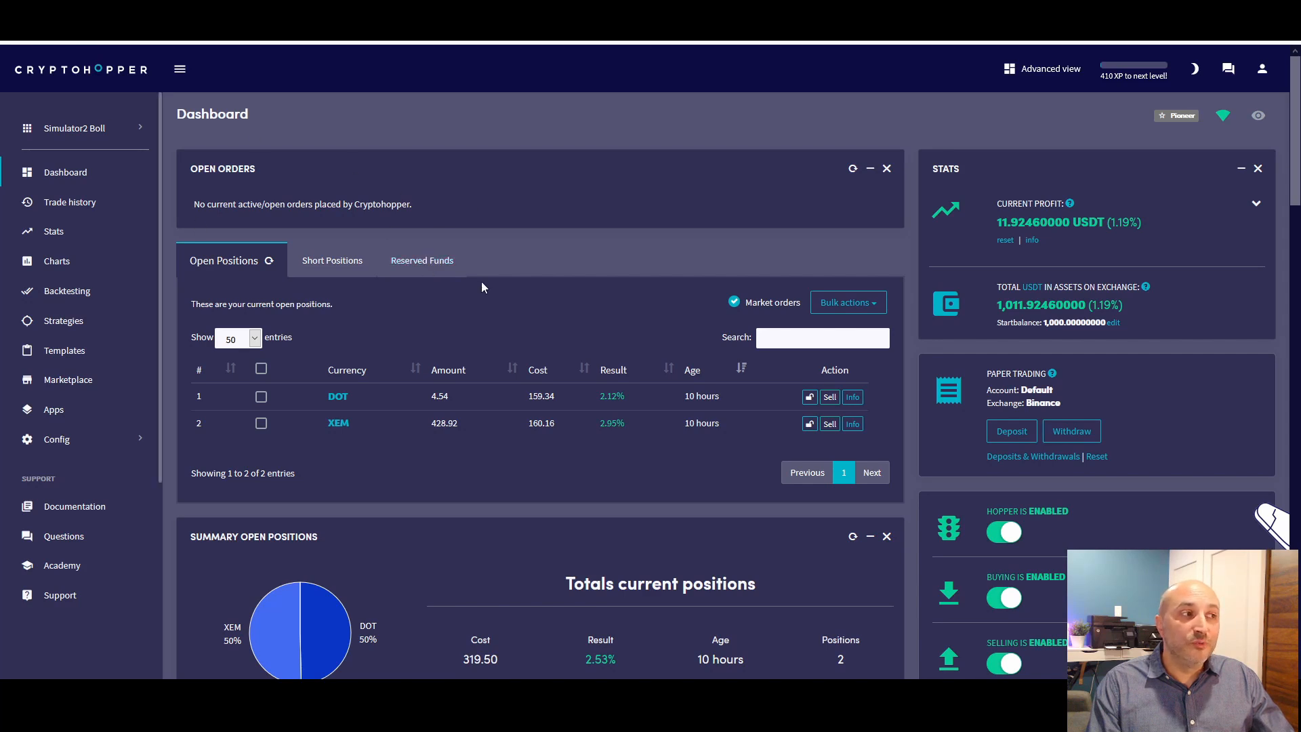
scroll(481, 282, "down", 2)
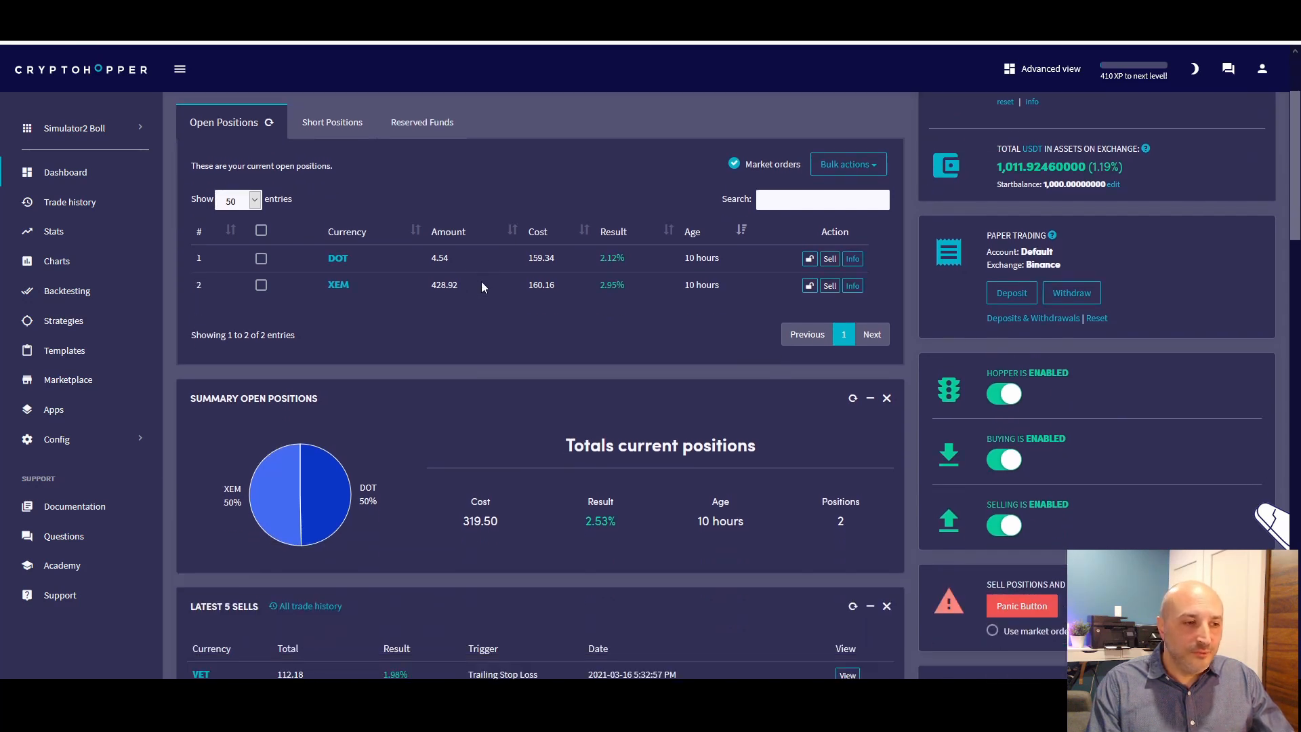
scroll(481, 282, "up", 2)
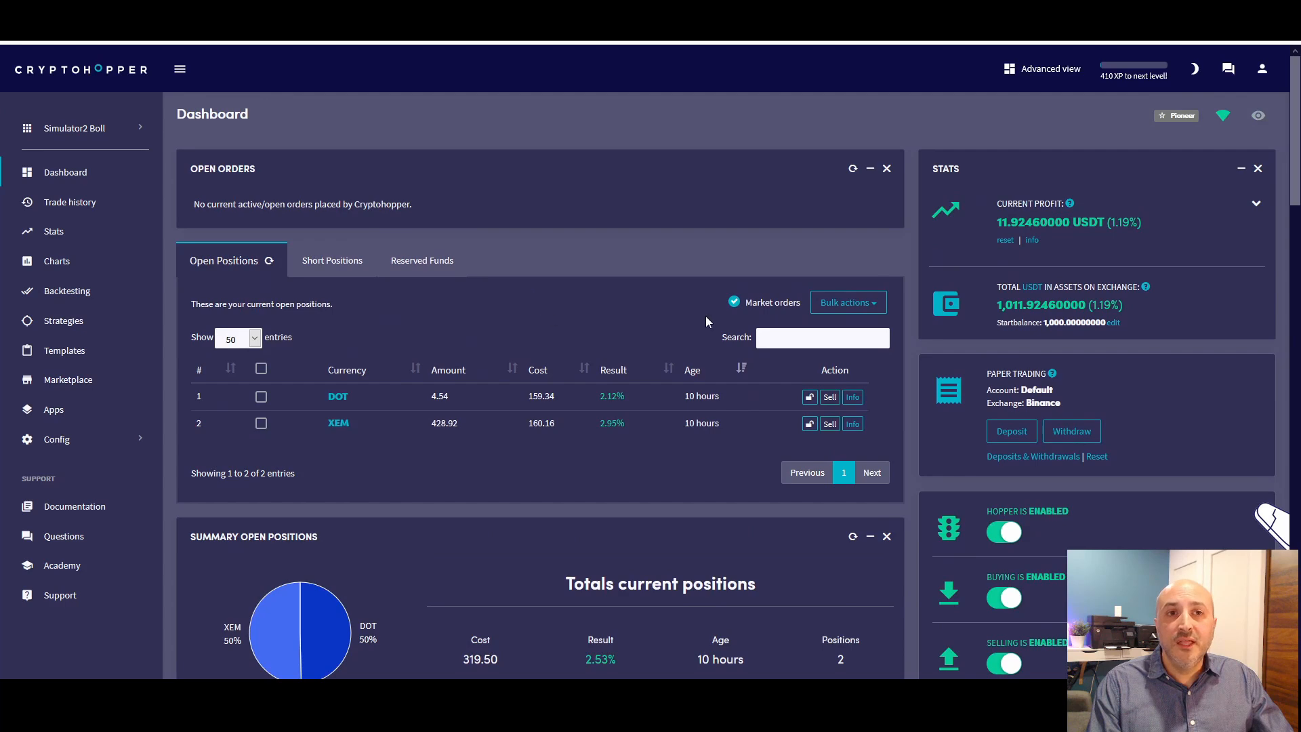
scroll(661, 283, "down", 5)
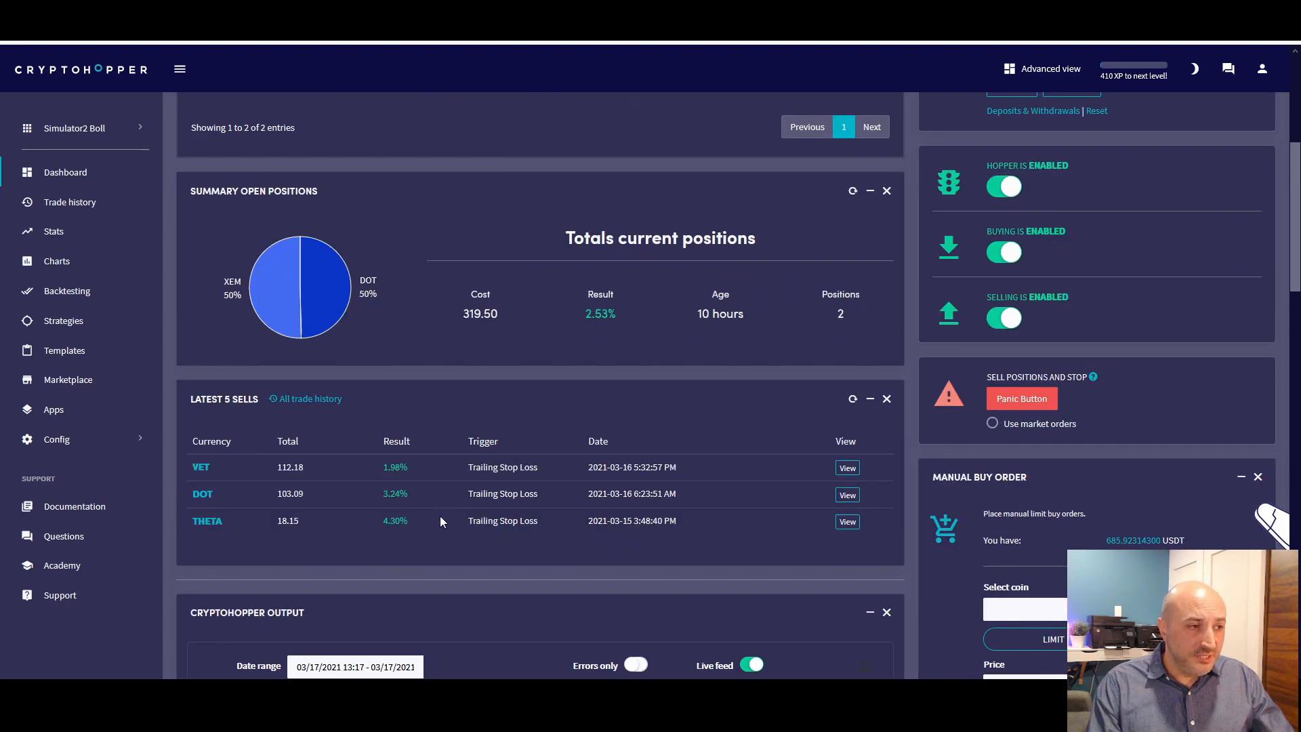
scroll(435, 520, "up", 5)
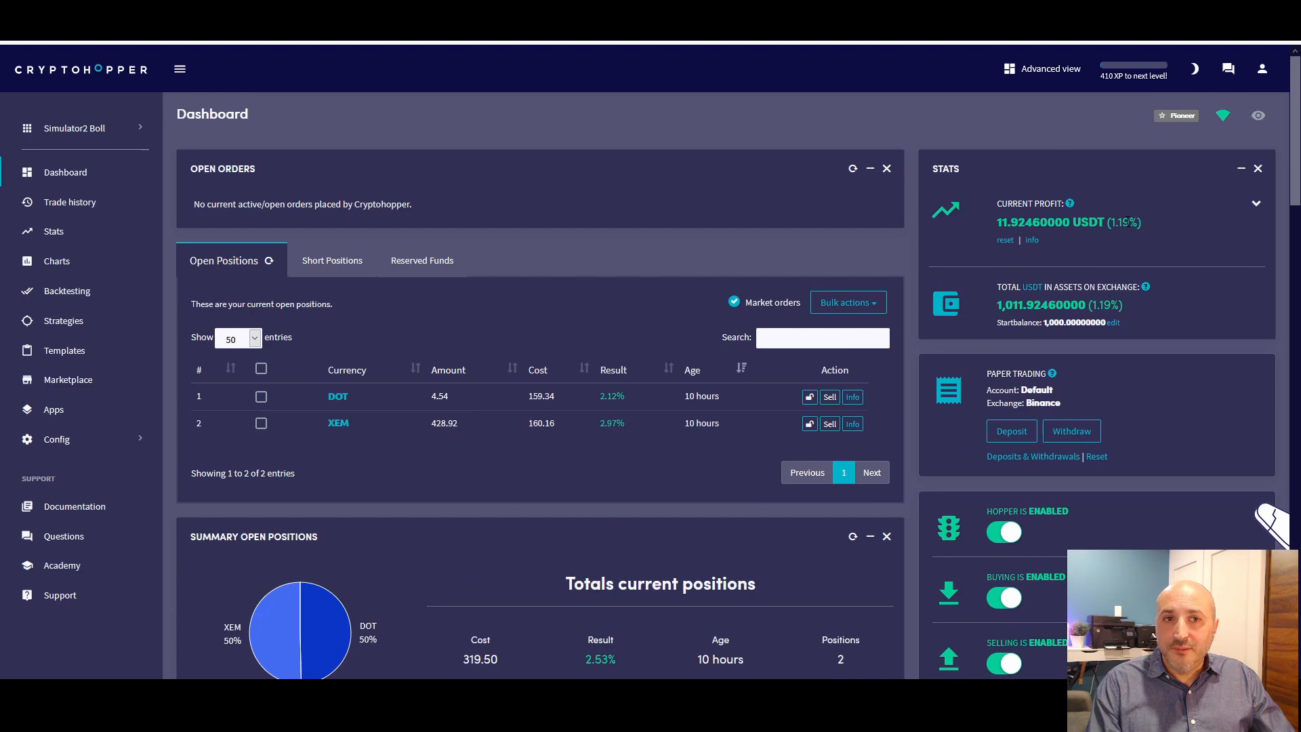
left_click_drag(1109, 222, 1154, 224)
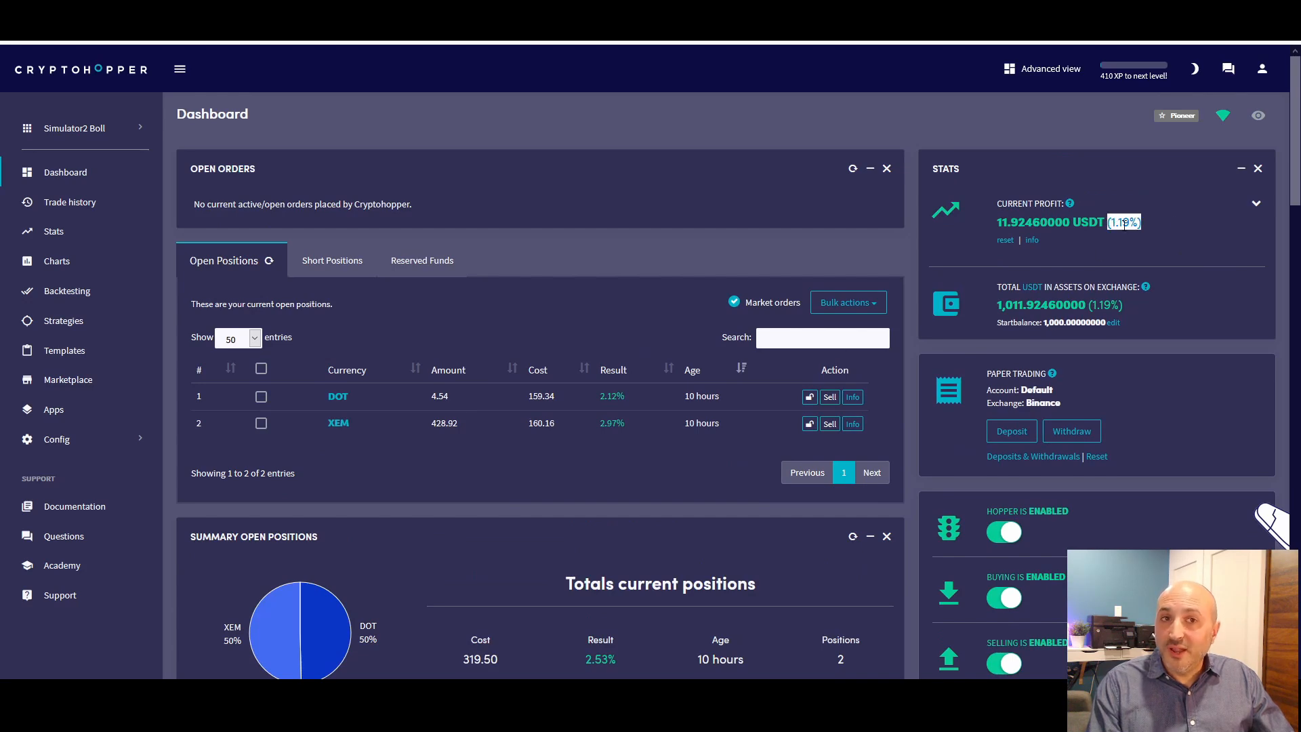
Examine the total amounts of the THETA, DOT and VET trades among the latest five sells
scroll(607, 400, "down", 6)
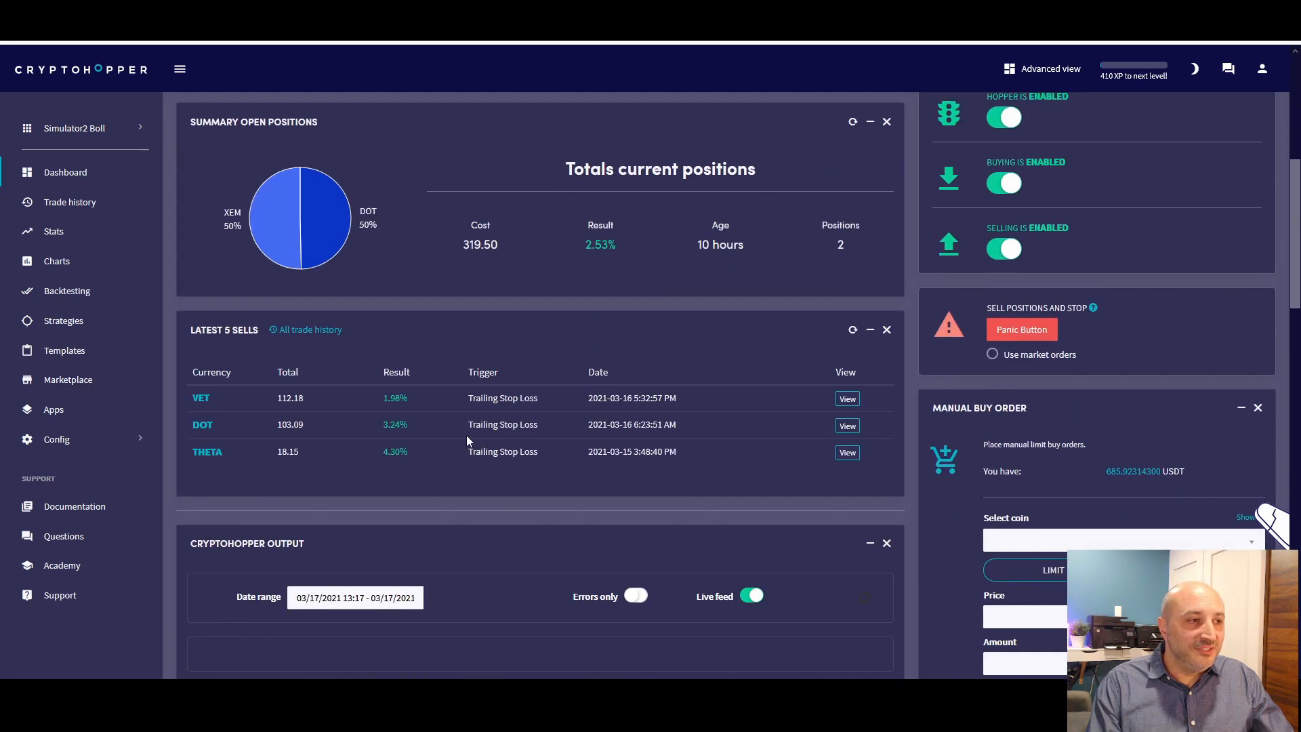
scroll(406, 460, "down", 2)
scroll(474, 407, "up", 3)
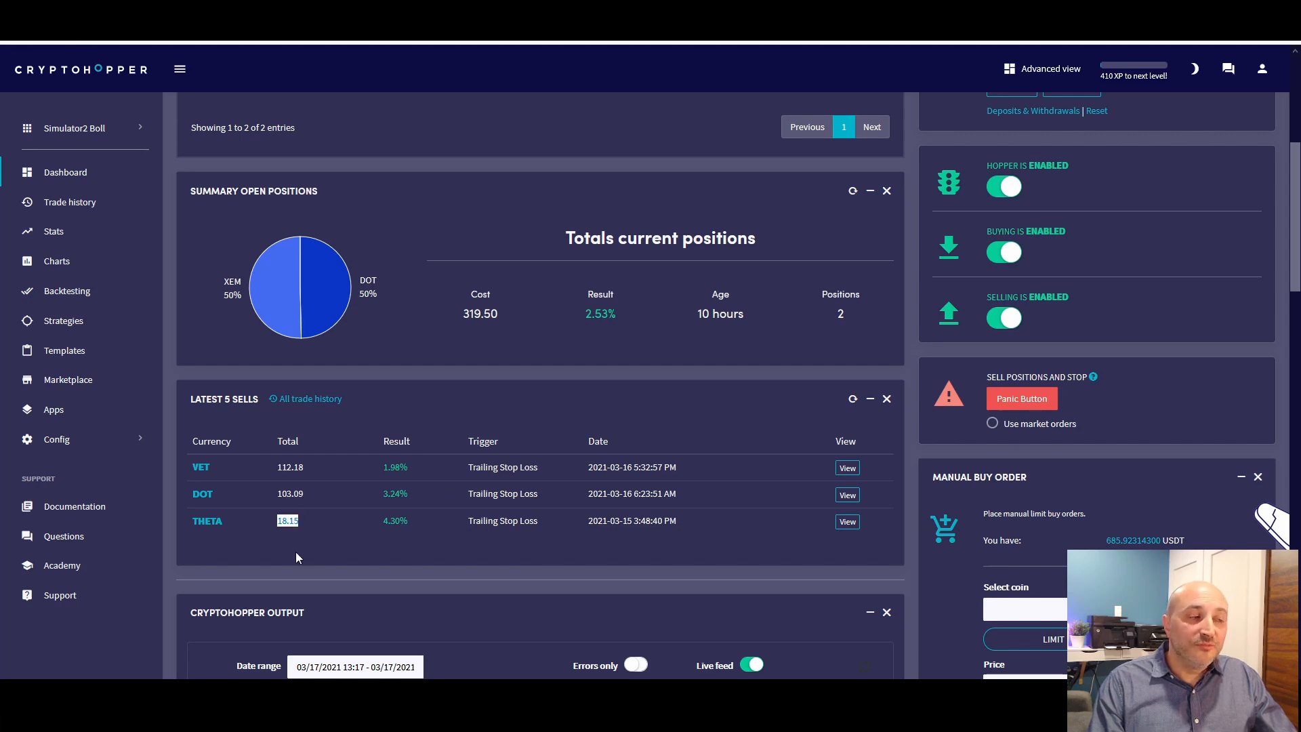
left_click(285, 493)
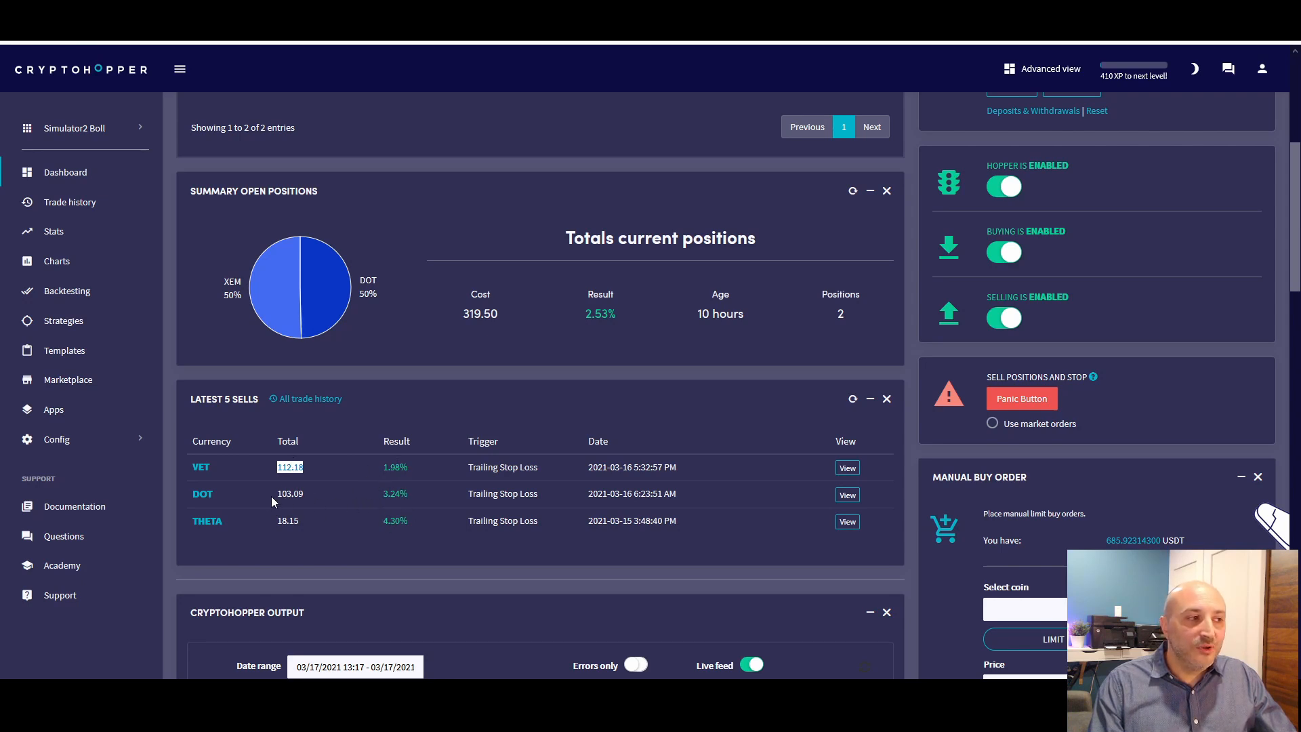
View the details of the latest DOT sell and its linked buy order, and close the trade window
left_click(847, 495)
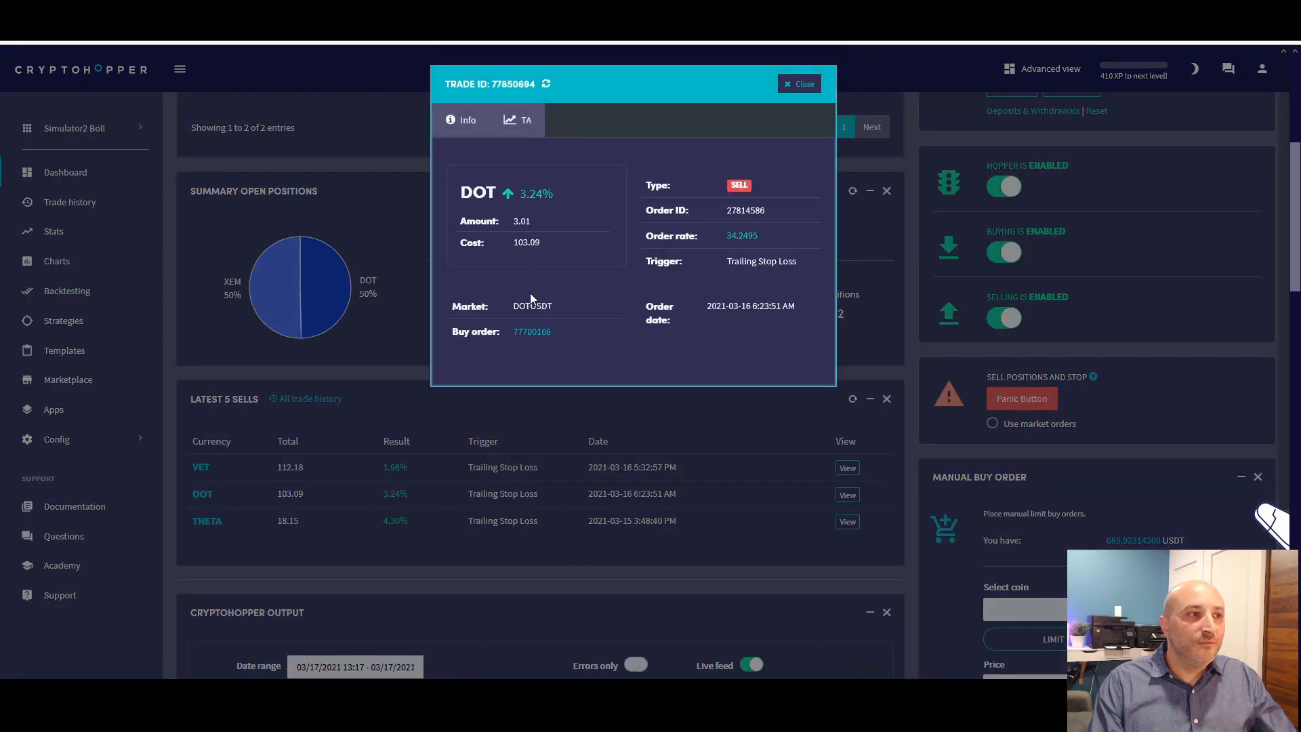
left_click(532, 332)
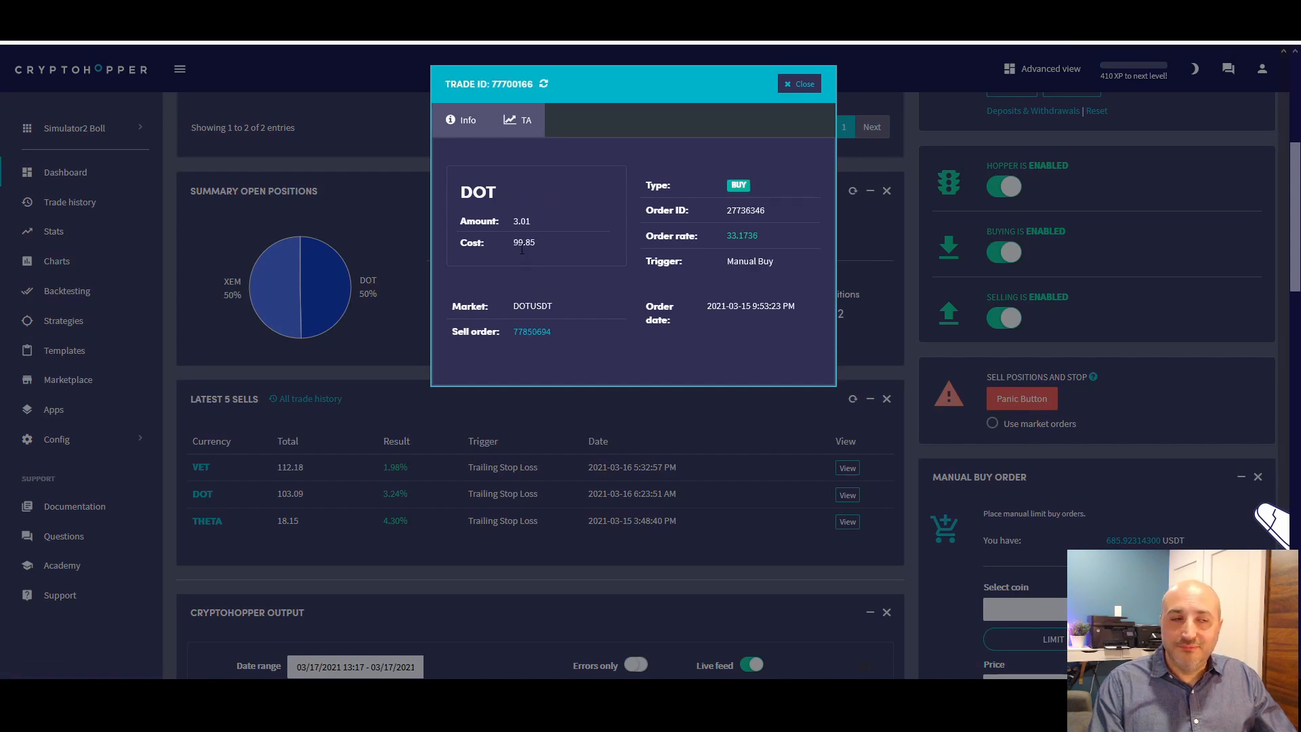
left_click(794, 88)
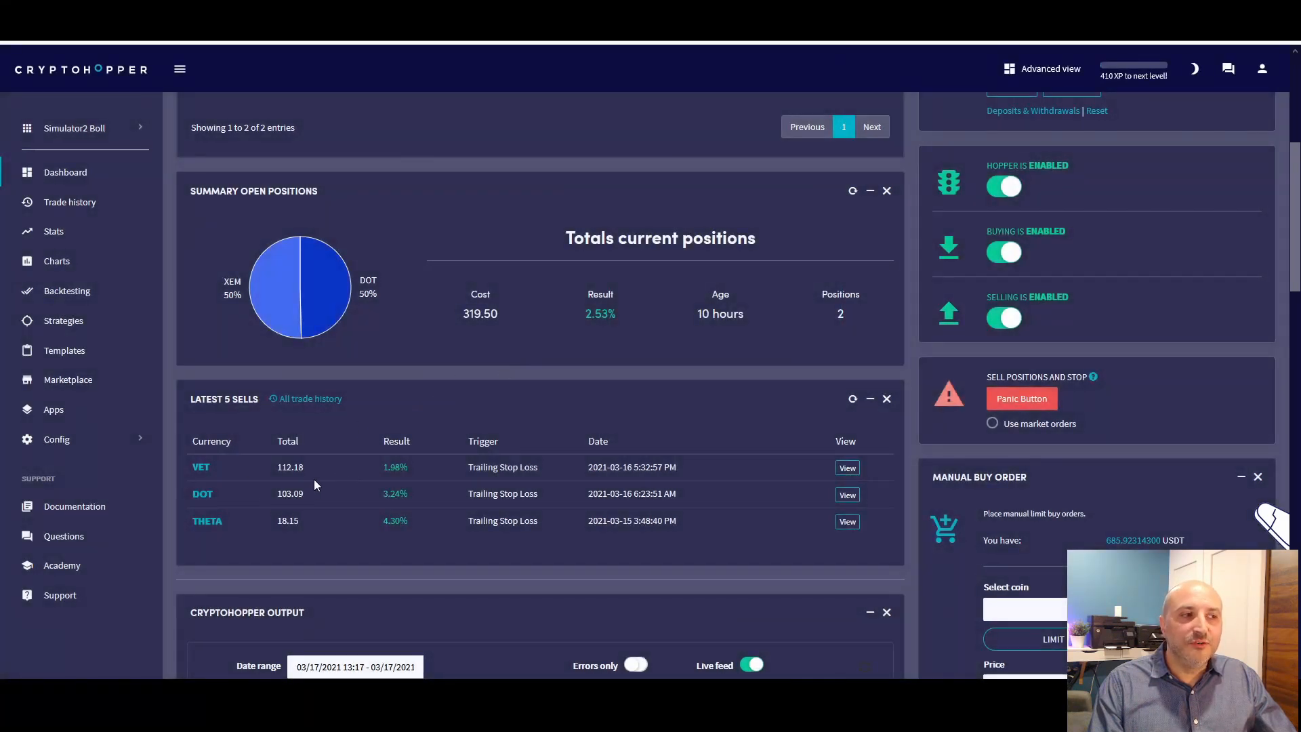
Compare the cost of the open DOT and XEM positions with the hopper's current profit percentage
scroll(314, 481, "up", 5)
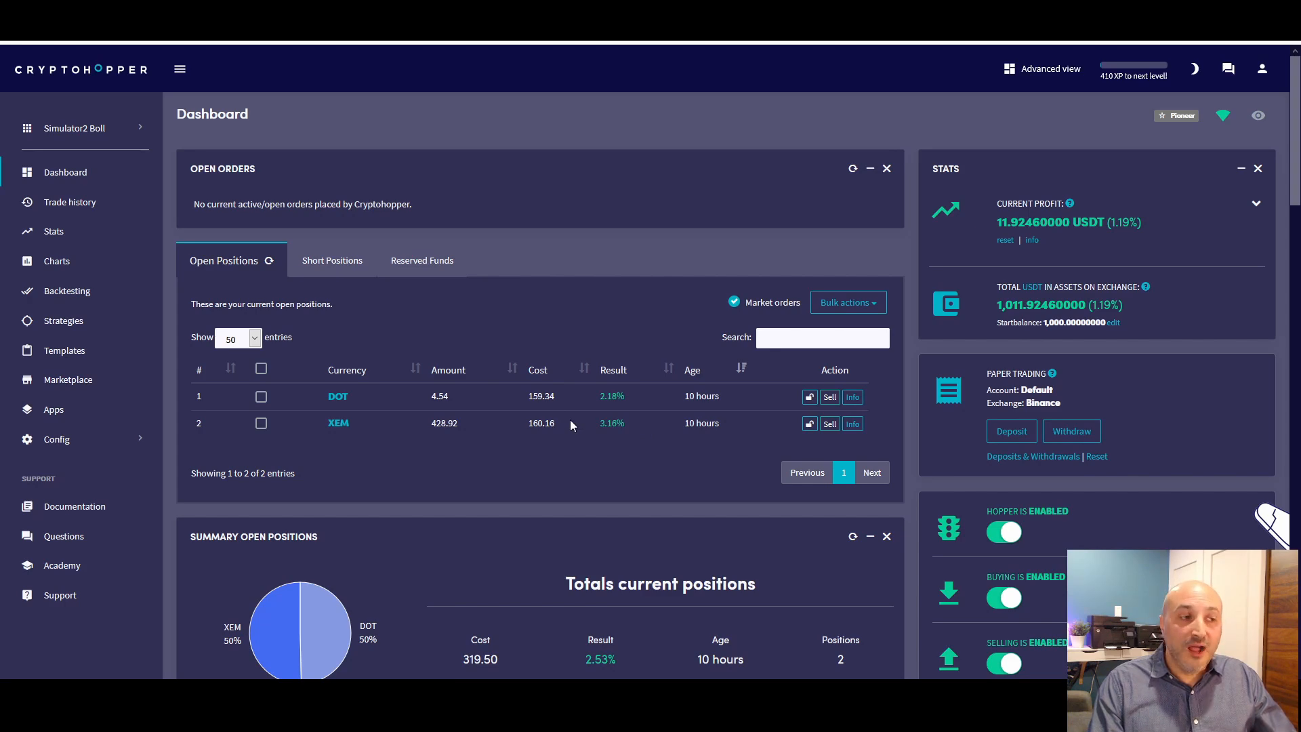
scroll(569, 420, "down", 2)
scroll(569, 420, "up", 2)
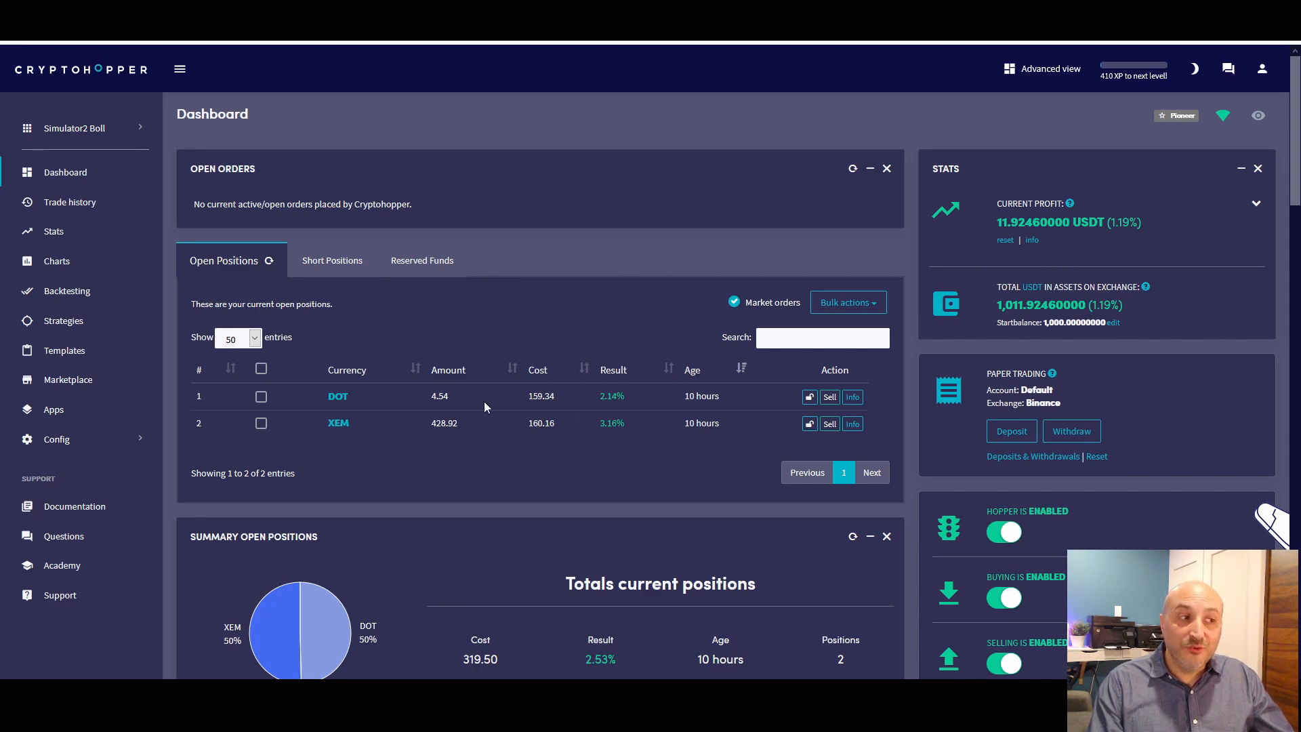
left_click_drag(528, 427, 571, 425)
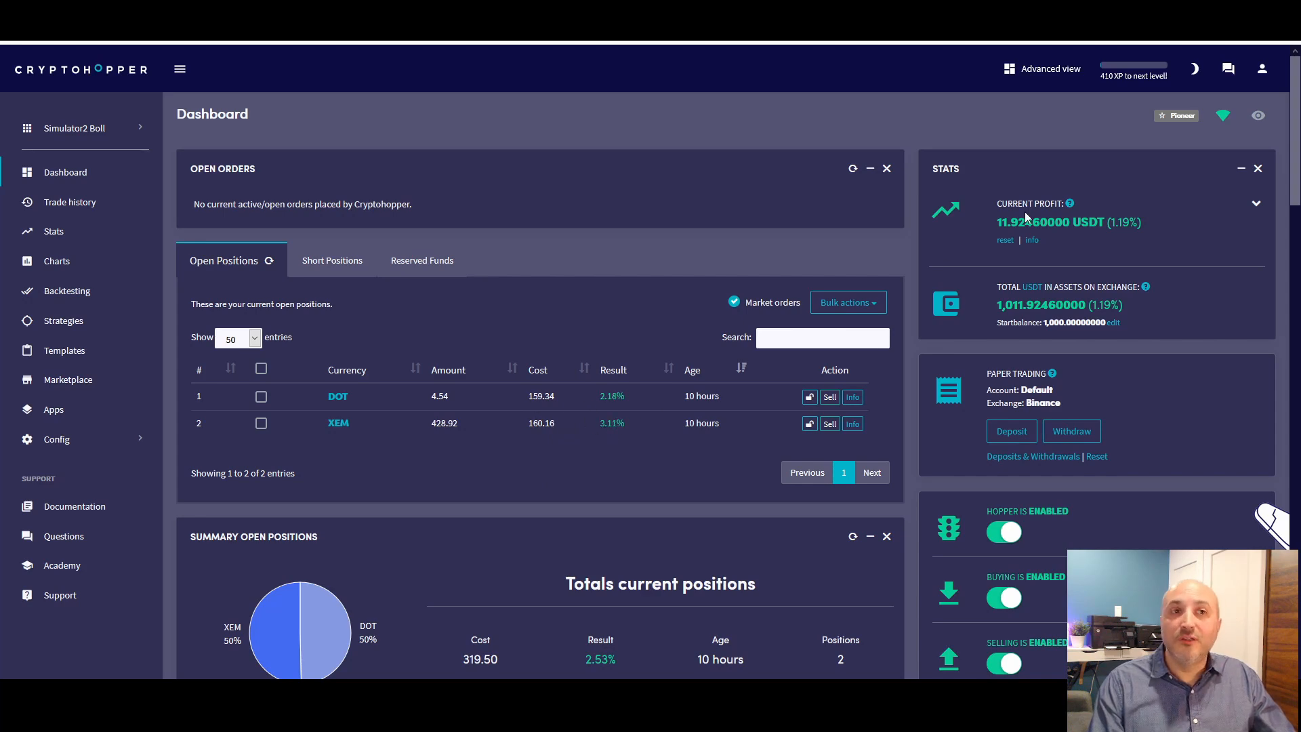
left_click_drag(1107, 222, 1142, 223)
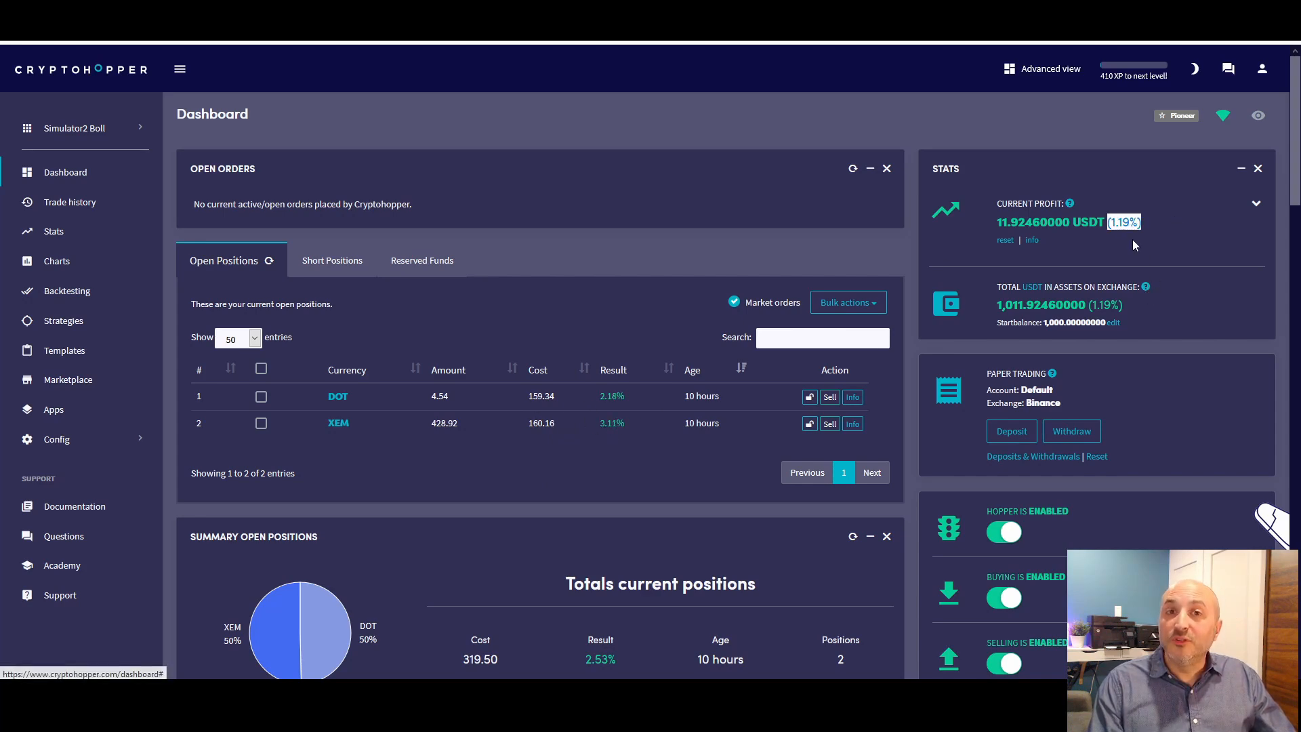
scroll(558, 348, "down", 9)
scroll(330, 320, "up", 3)
Open the full trade history and check the dates of the THETA and latest DOT buys against the sell results
left_click(300, 332)
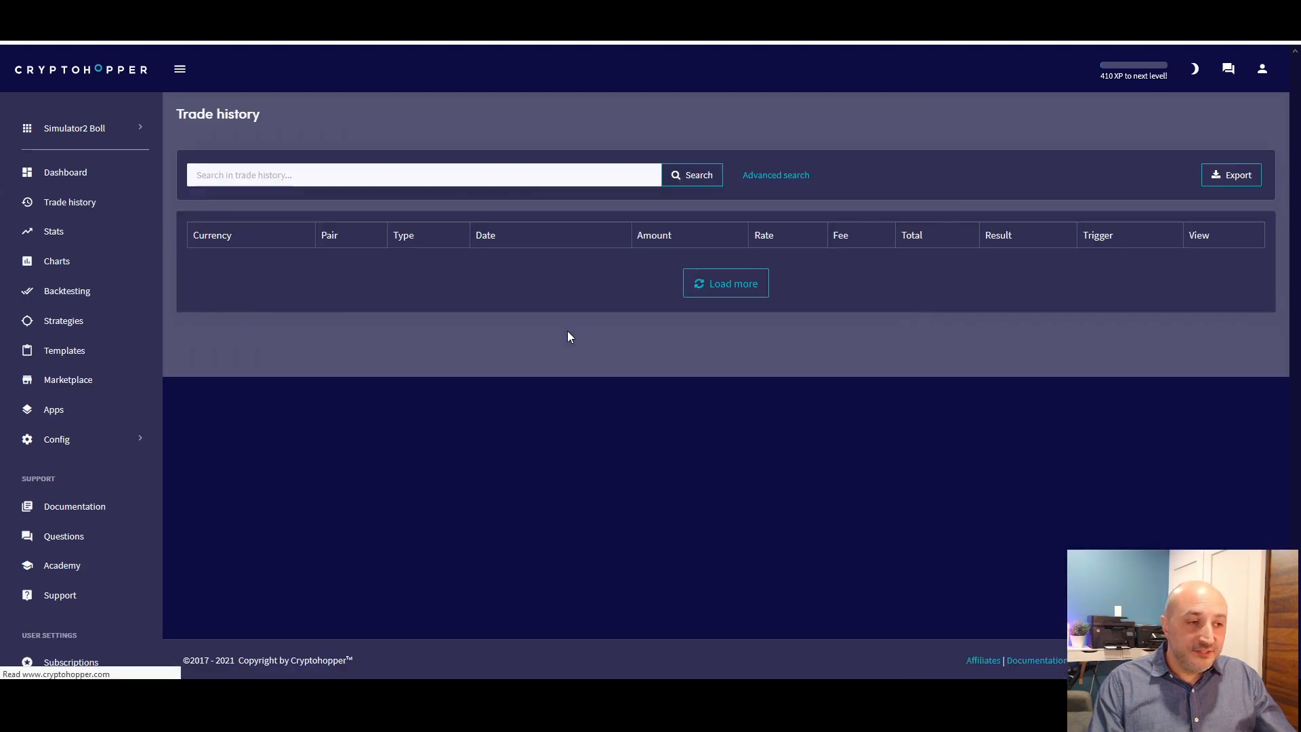
scroll(567, 337, "down", 3)
scroll(493, 348, "up", 2)
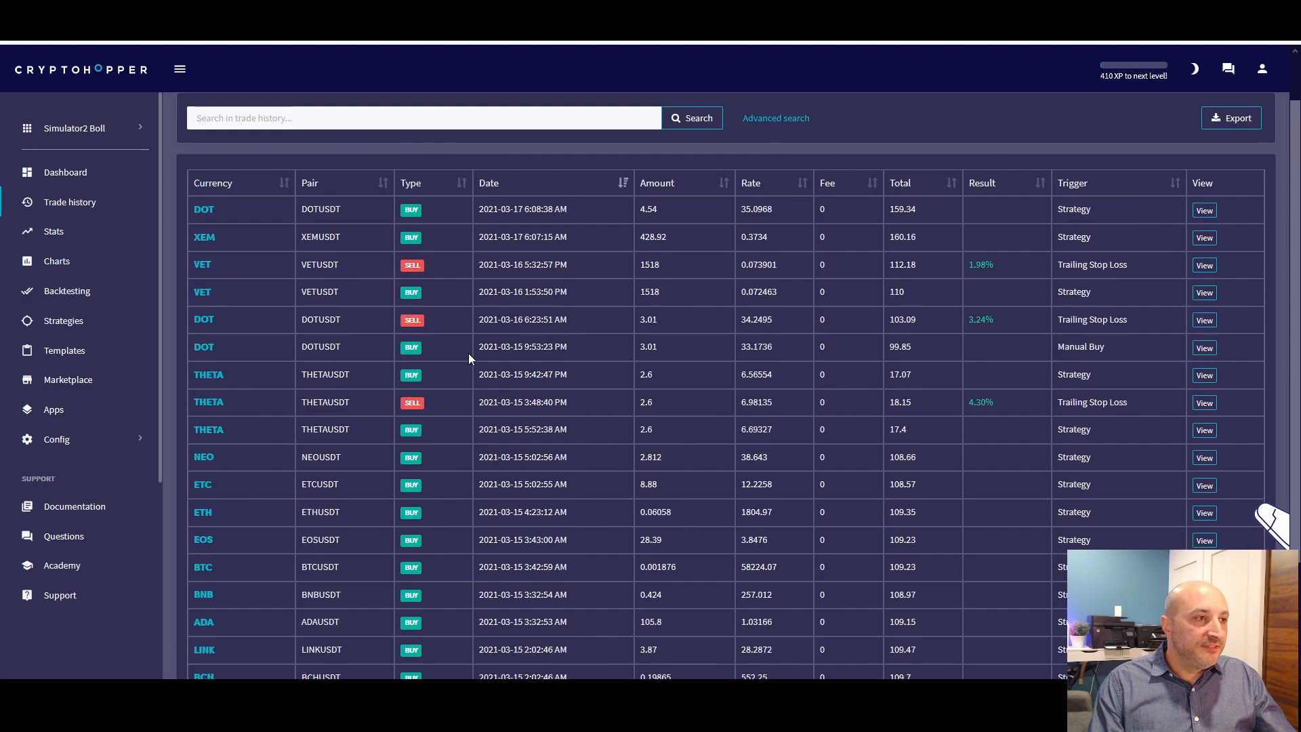
scroll(389, 372, "down", 1)
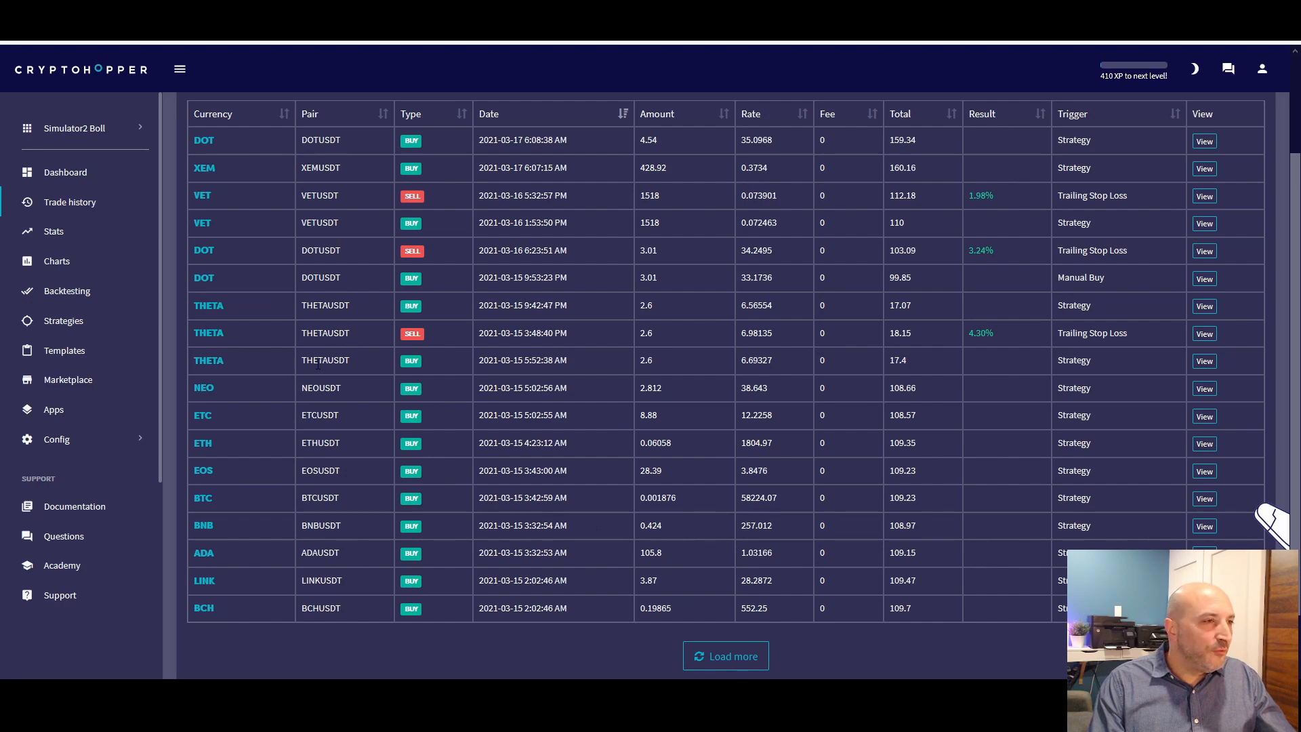
scroll(319, 364, "up", 1)
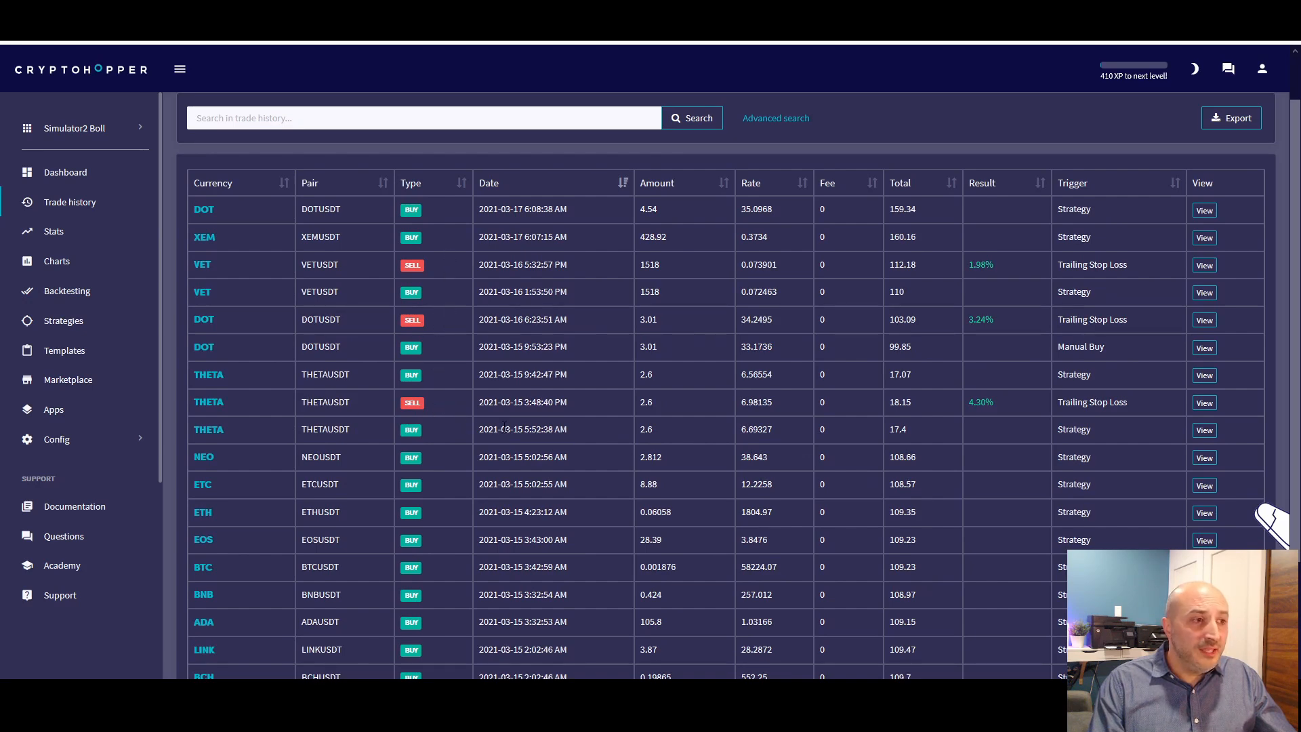
left_click_drag(500, 429, 540, 429)
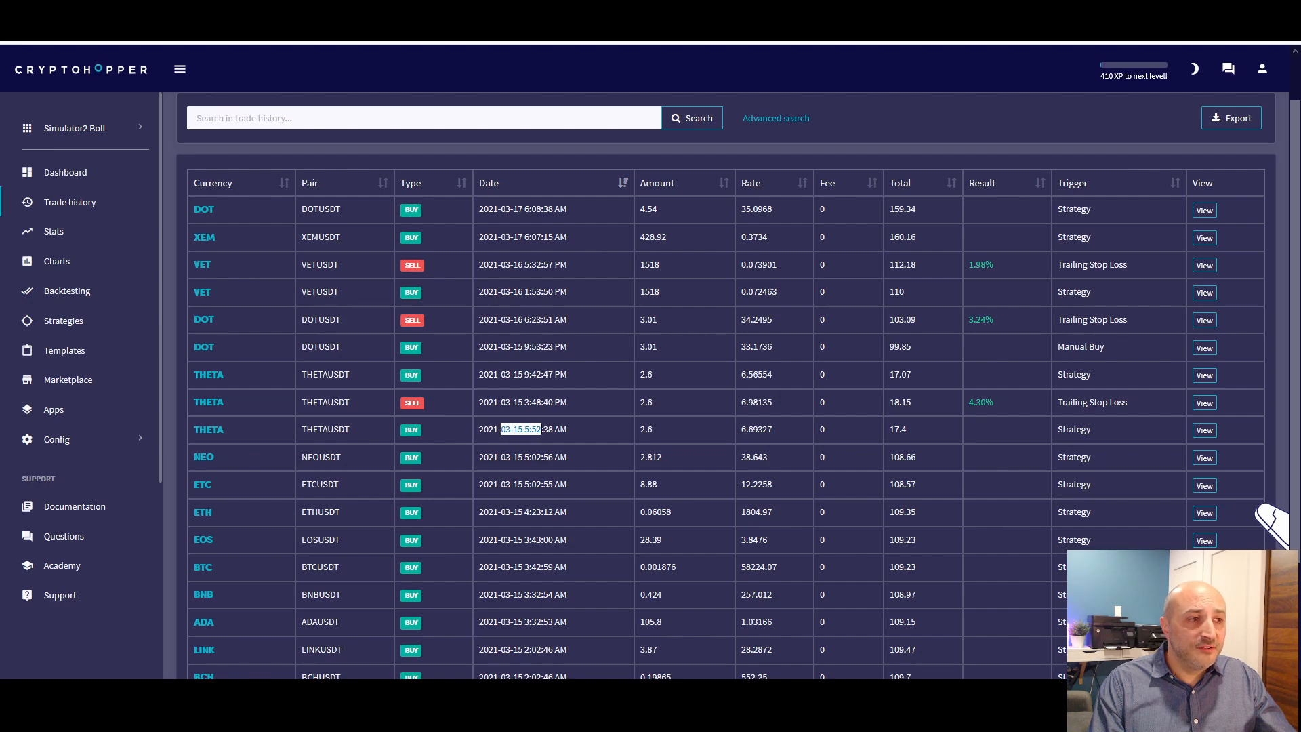
scroll(541, 429, "up", 1)
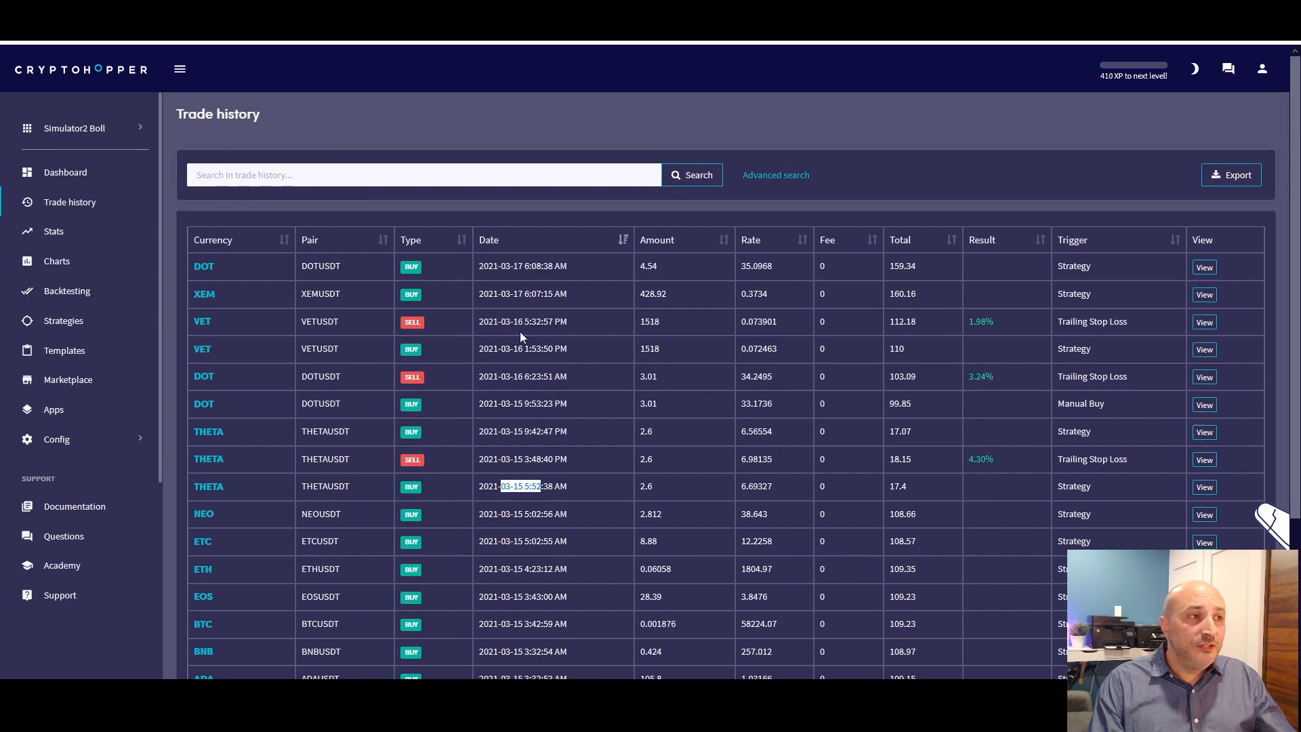
left_click_drag(498, 265, 564, 268)
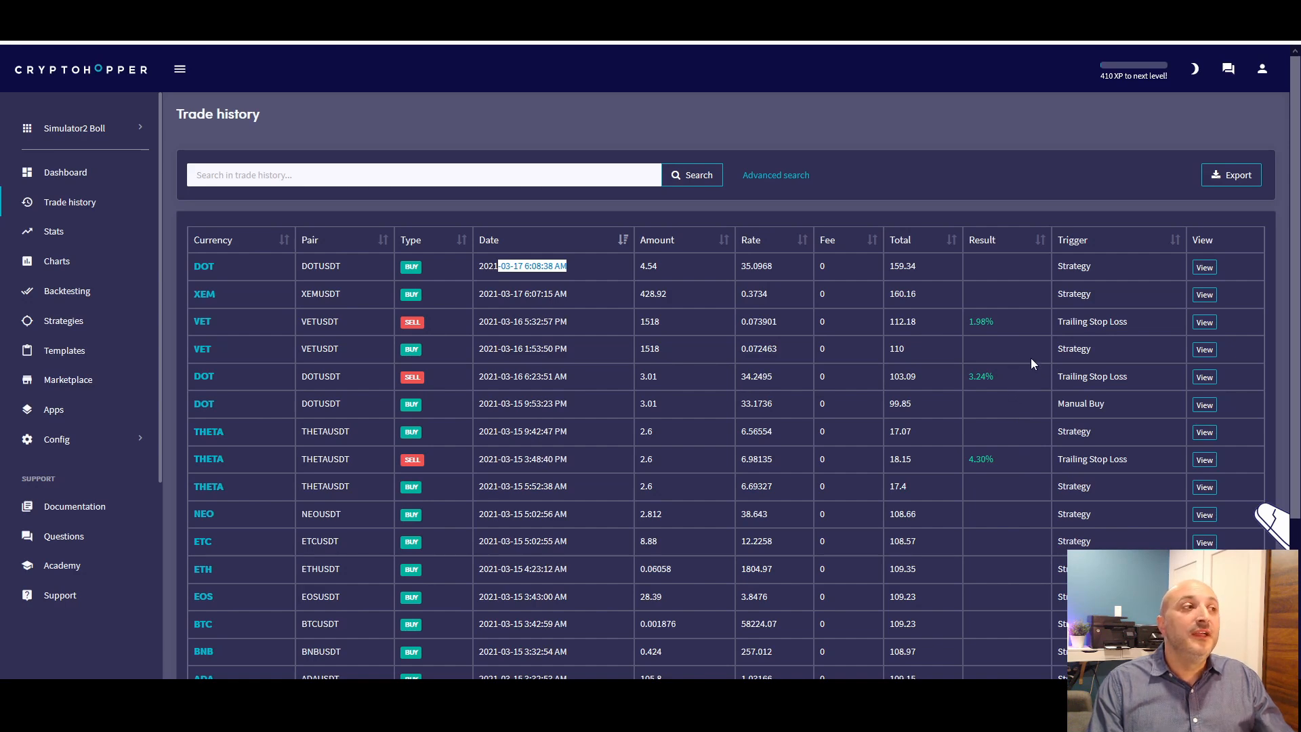
Return to the dashboard and switch to the Simulator EMA-30 hopper
left_click(1009, 133)
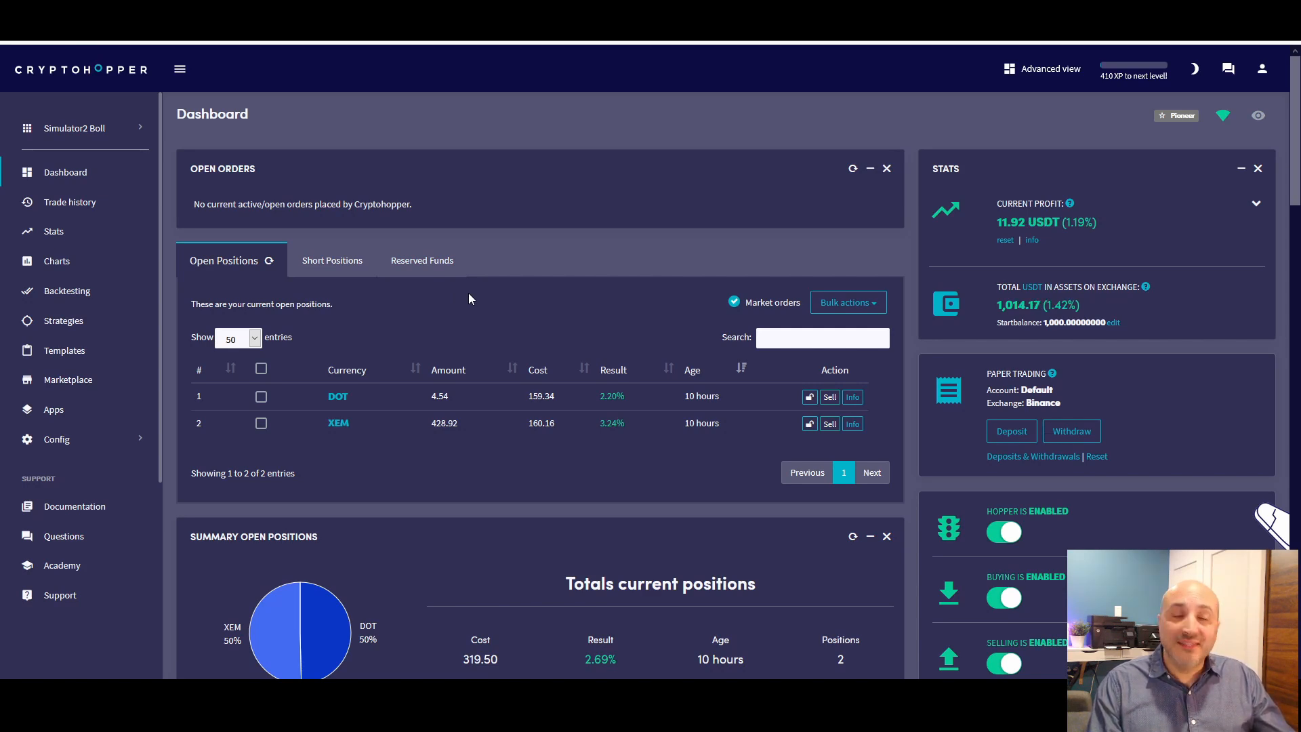
left_click(74, 131)
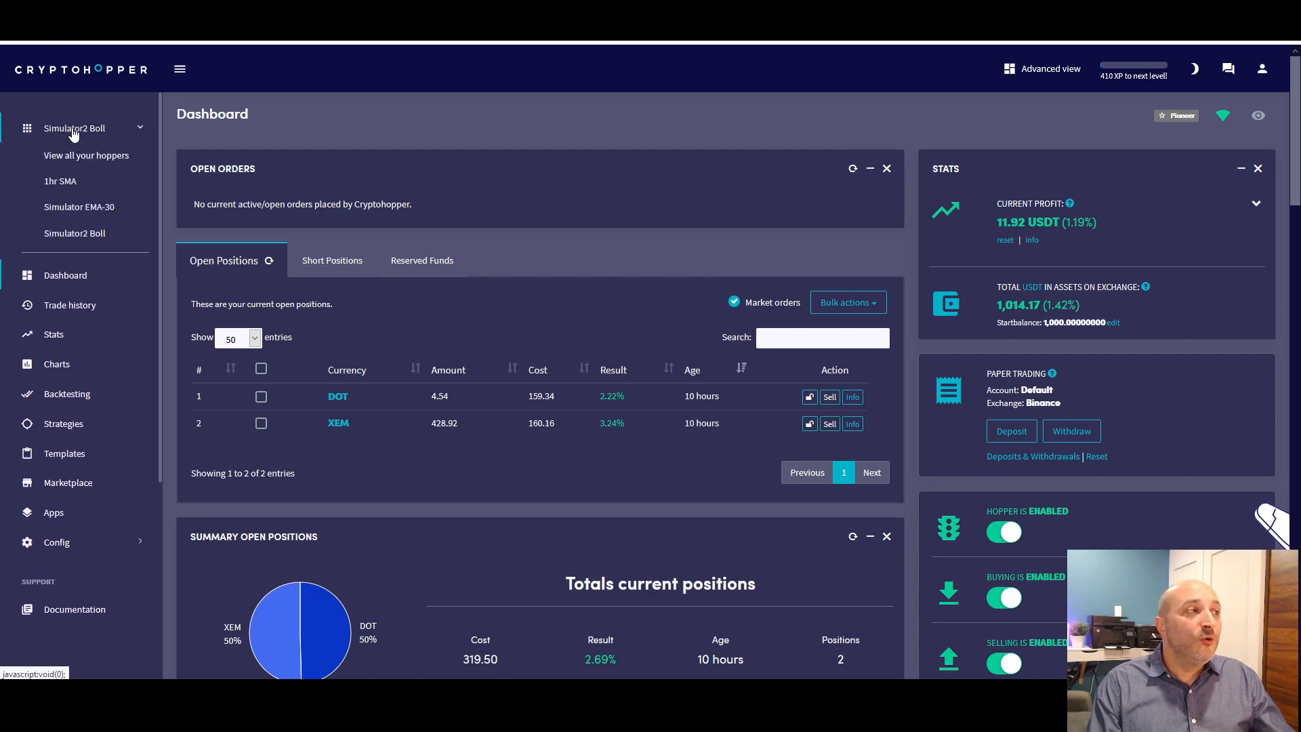
left_click(66, 208)
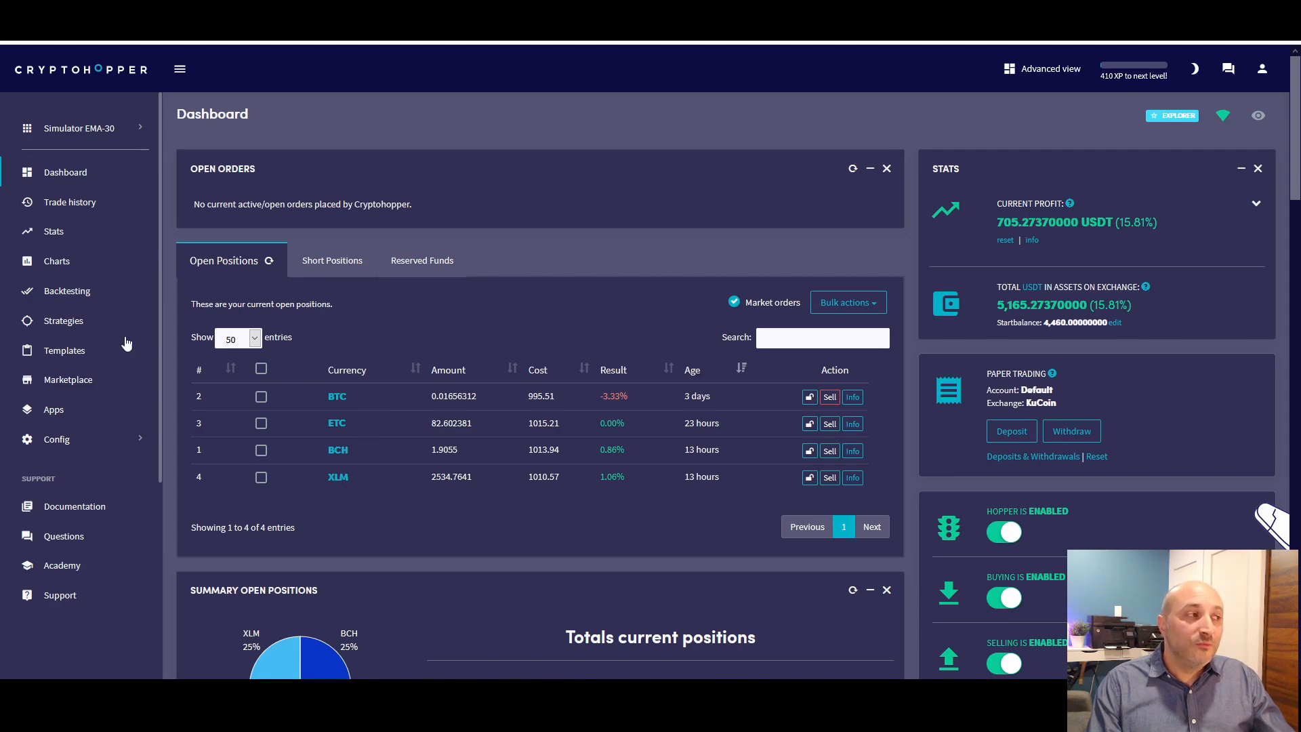
Open backtesting for this hopper and load its existing configuration with BCH as the currency
left_click(67, 292)
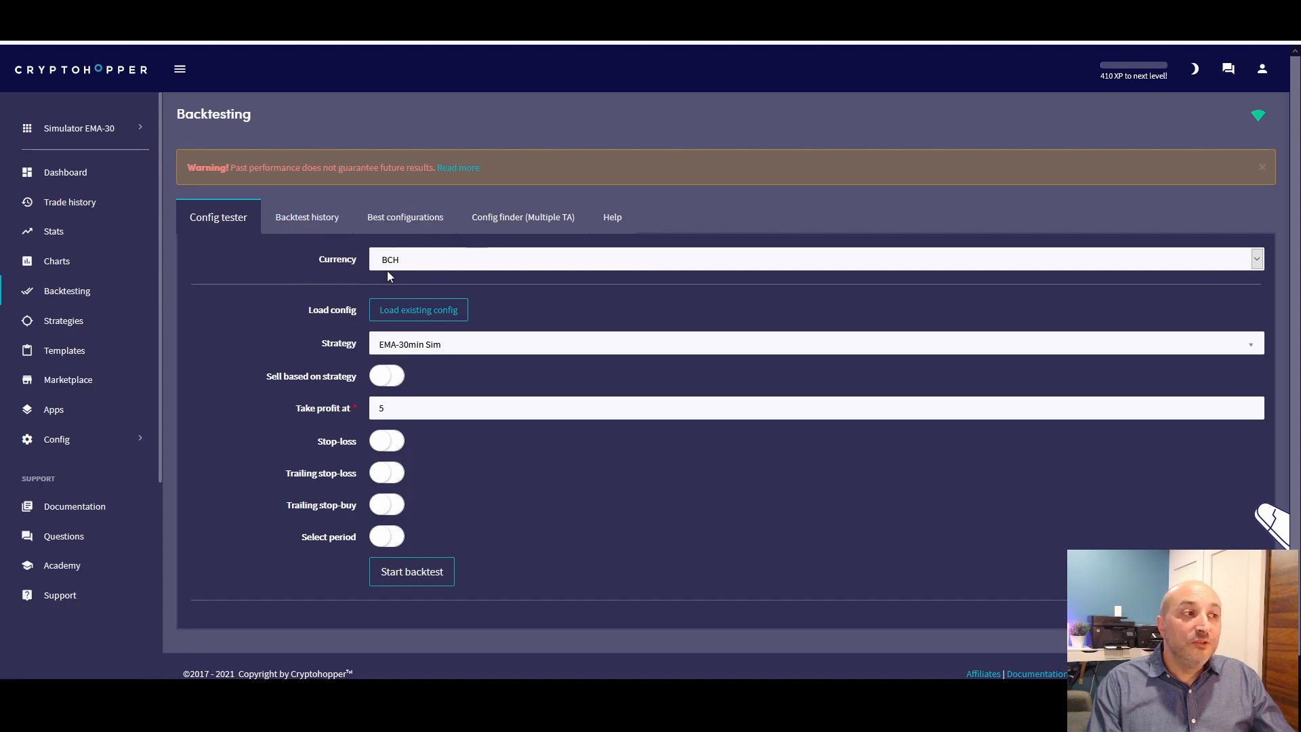
left_click(435, 309)
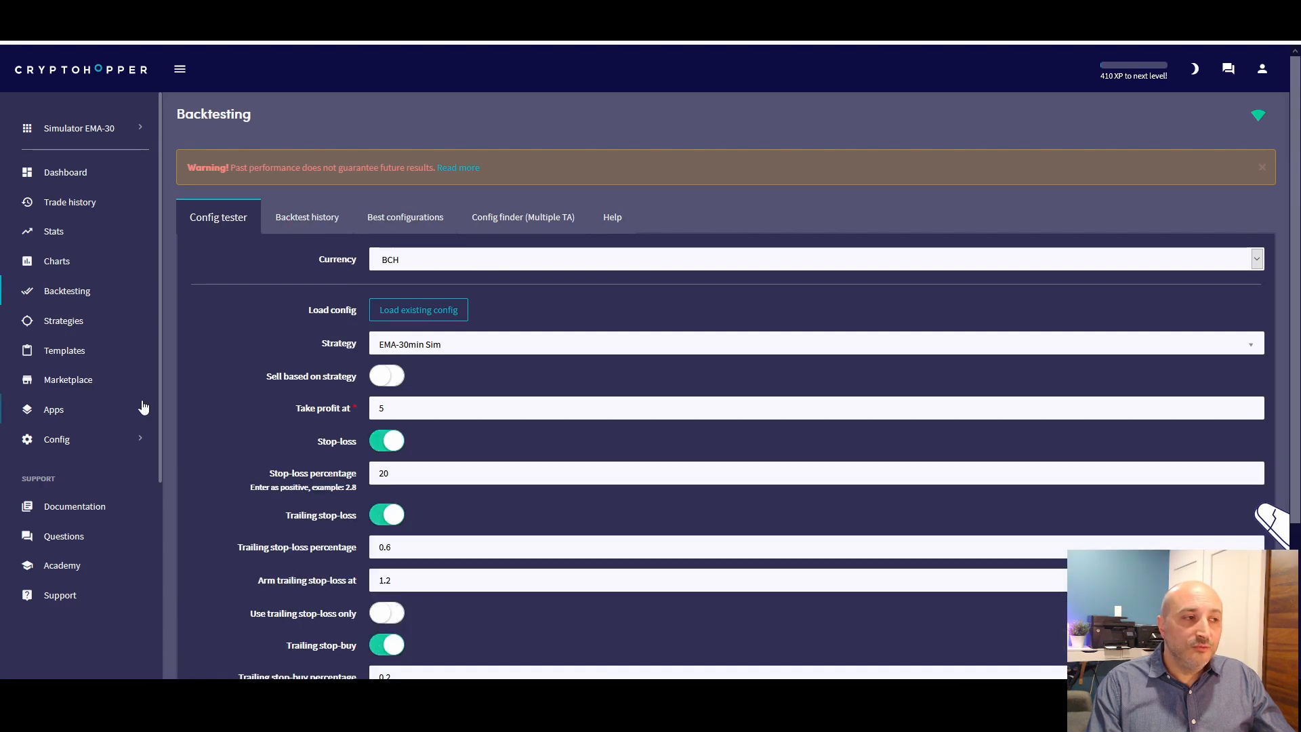
scroll(142, 409, "down", 1)
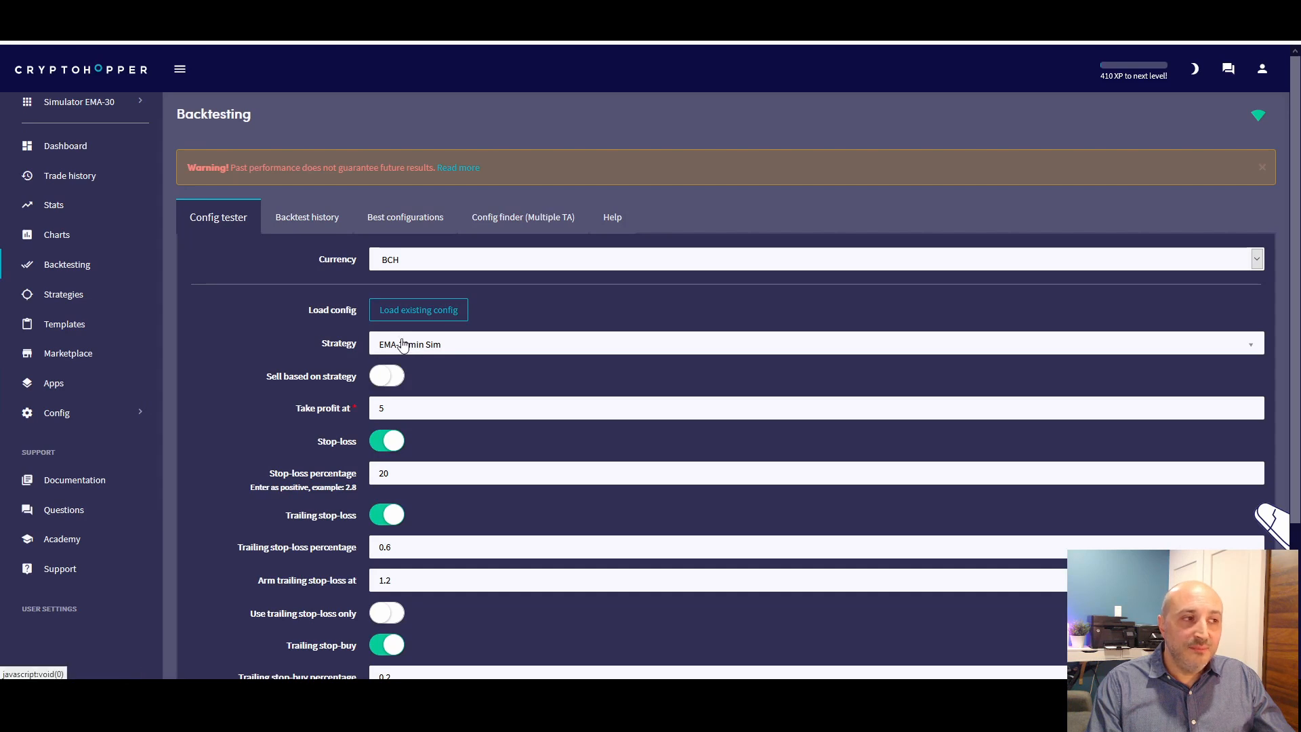
scroll(271, 369, "down", 1)
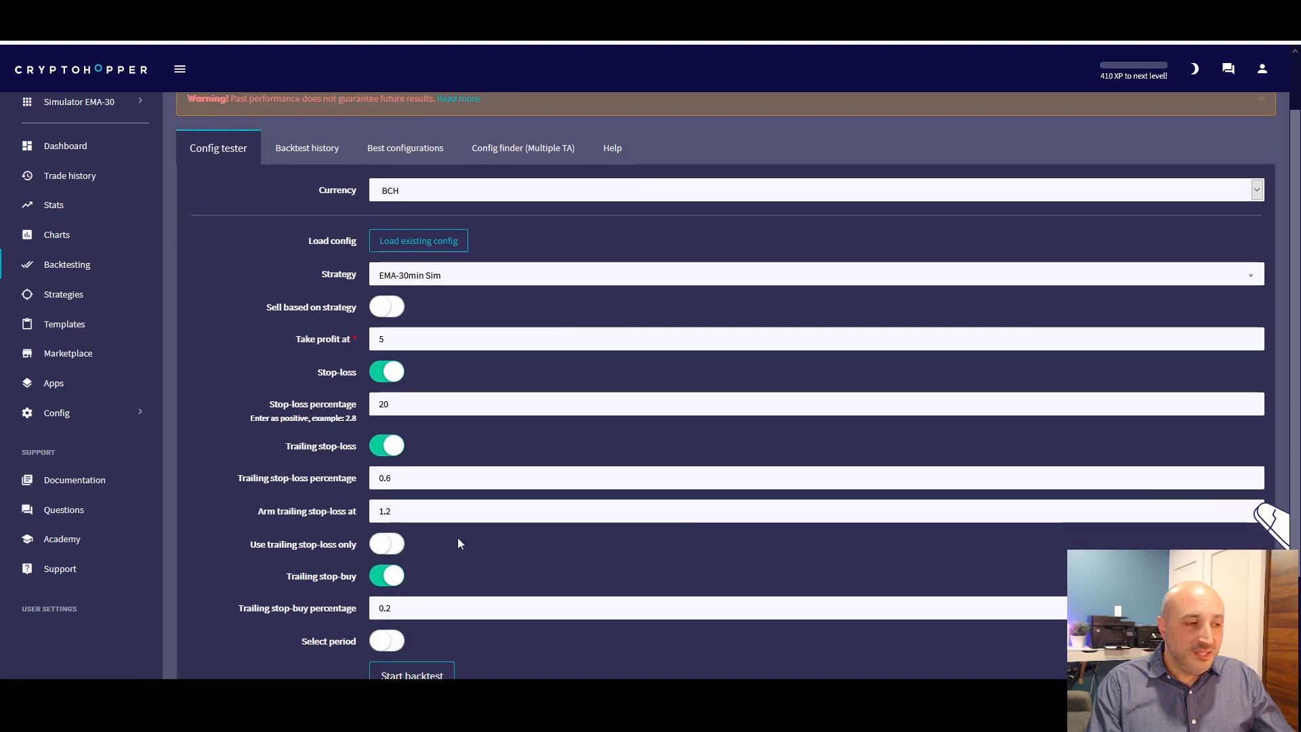
scroll(483, 542, "down", 1)
scroll(484, 546, "down", 1)
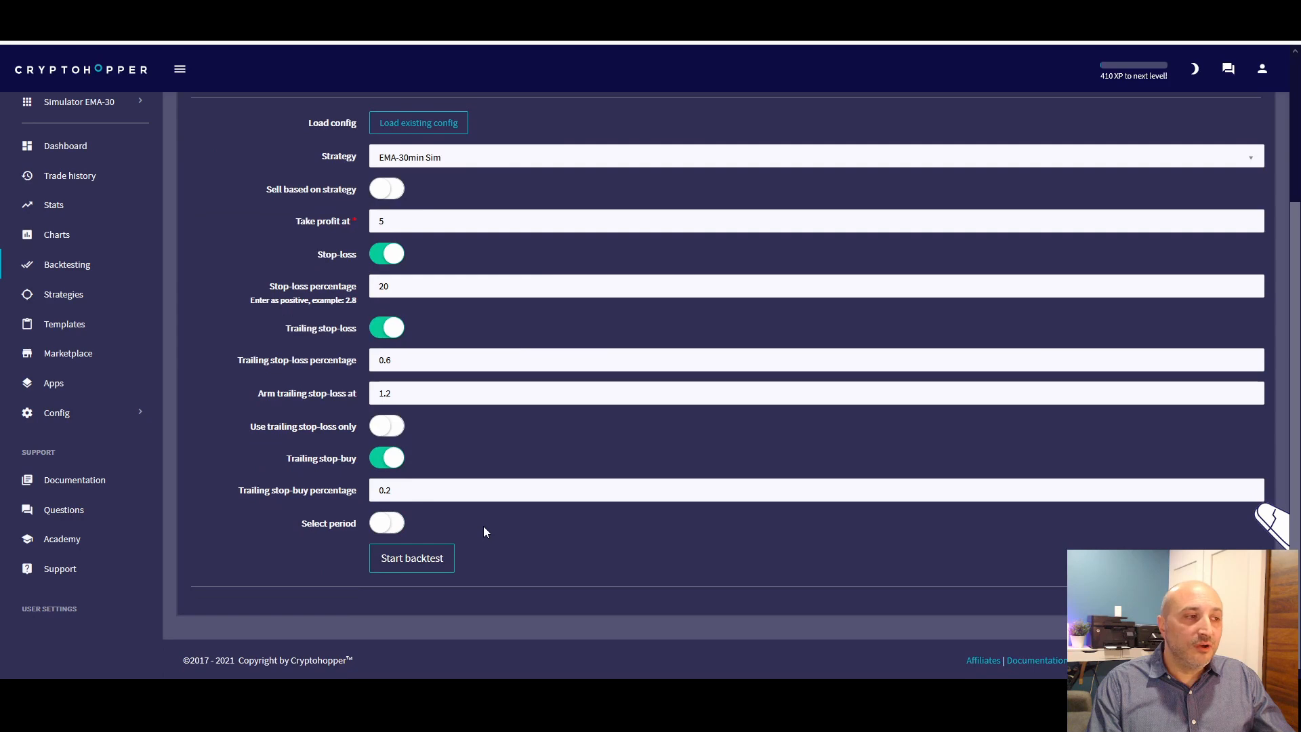
Disable trailing stop-buy and run the BCH backtest with the EMA-30min Sim strategy
left_click(393, 458)
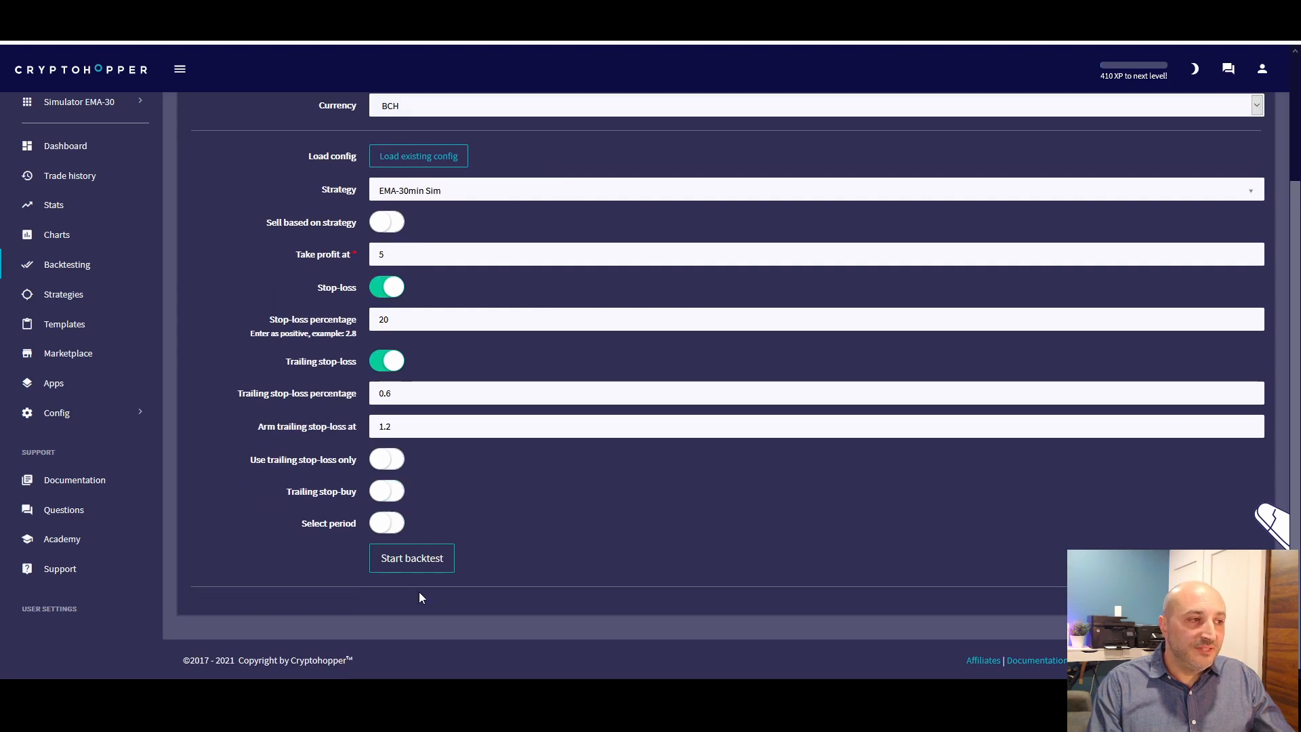
left_click(431, 560)
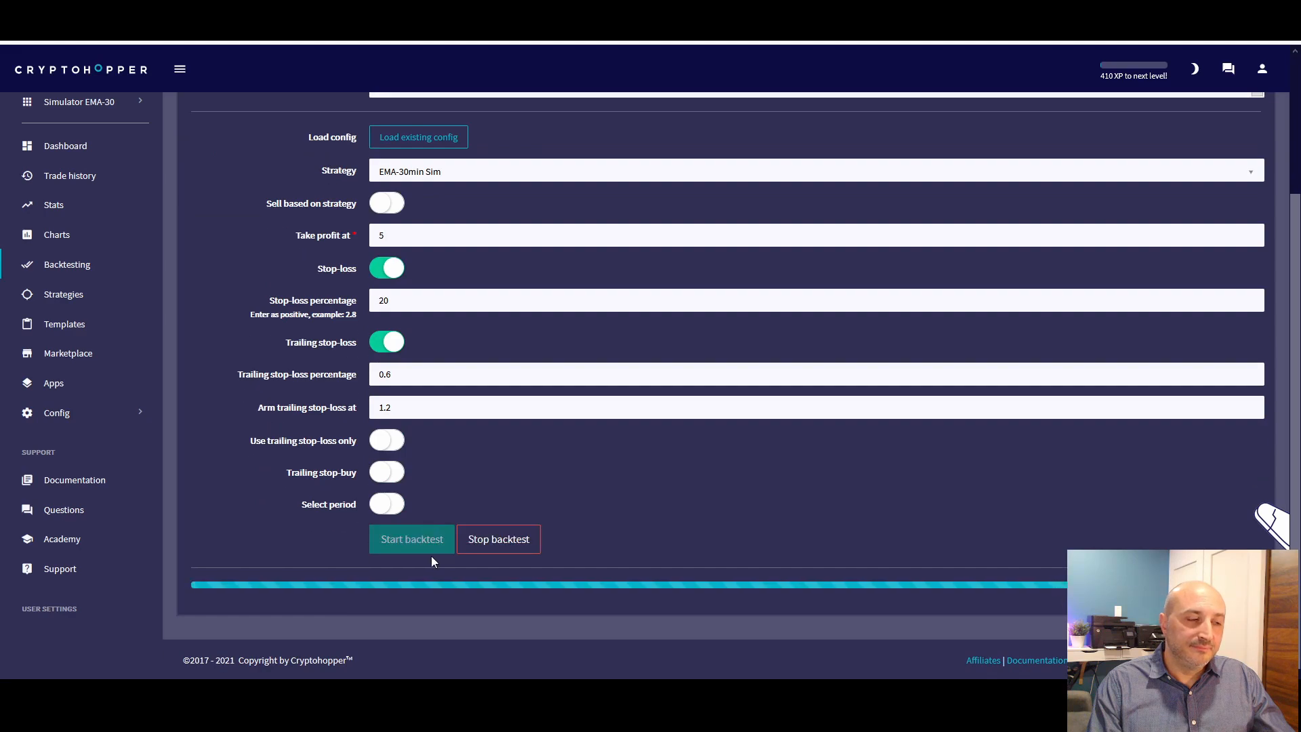
scroll(349, 447, "up", 4)
Examine the max profit and successful sells in the EMA-30min Sim backtest result for BCH
scroll(350, 444, "down", 5)
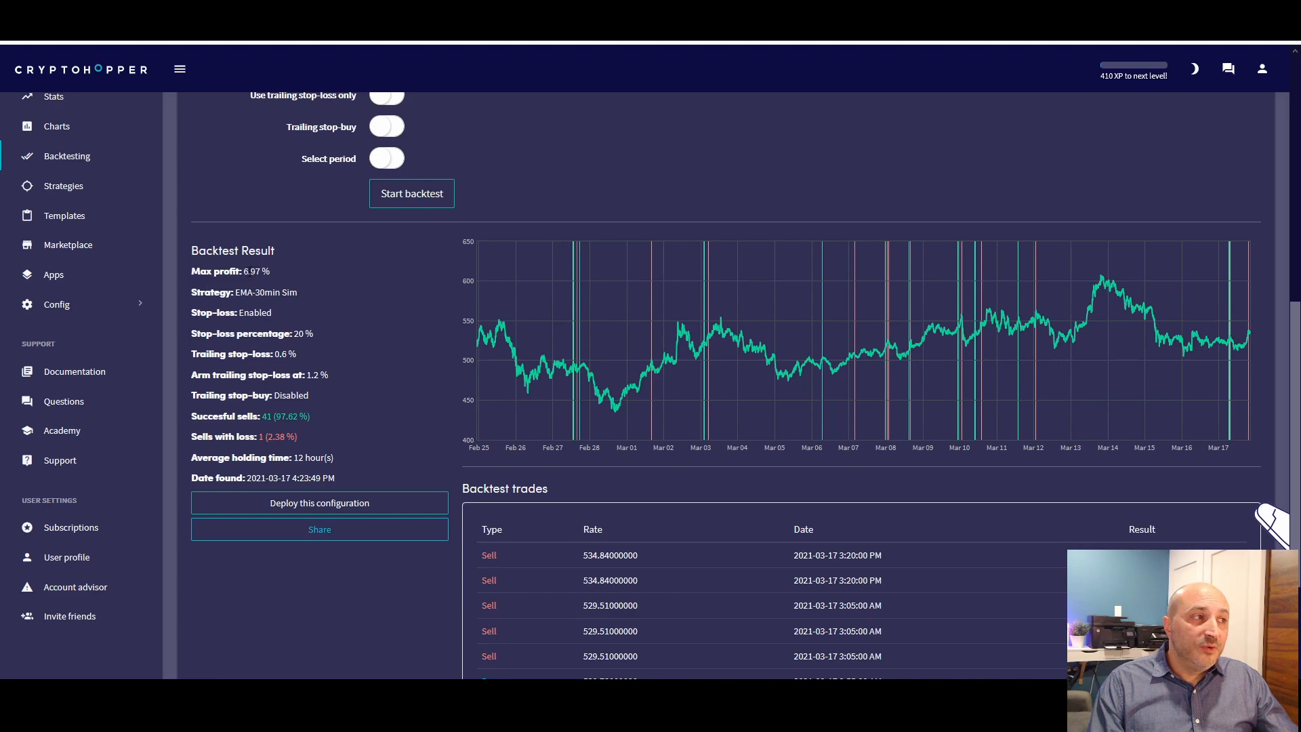
left_click_drag(243, 272, 256, 272)
left_click_drag(262, 416, 312, 417)
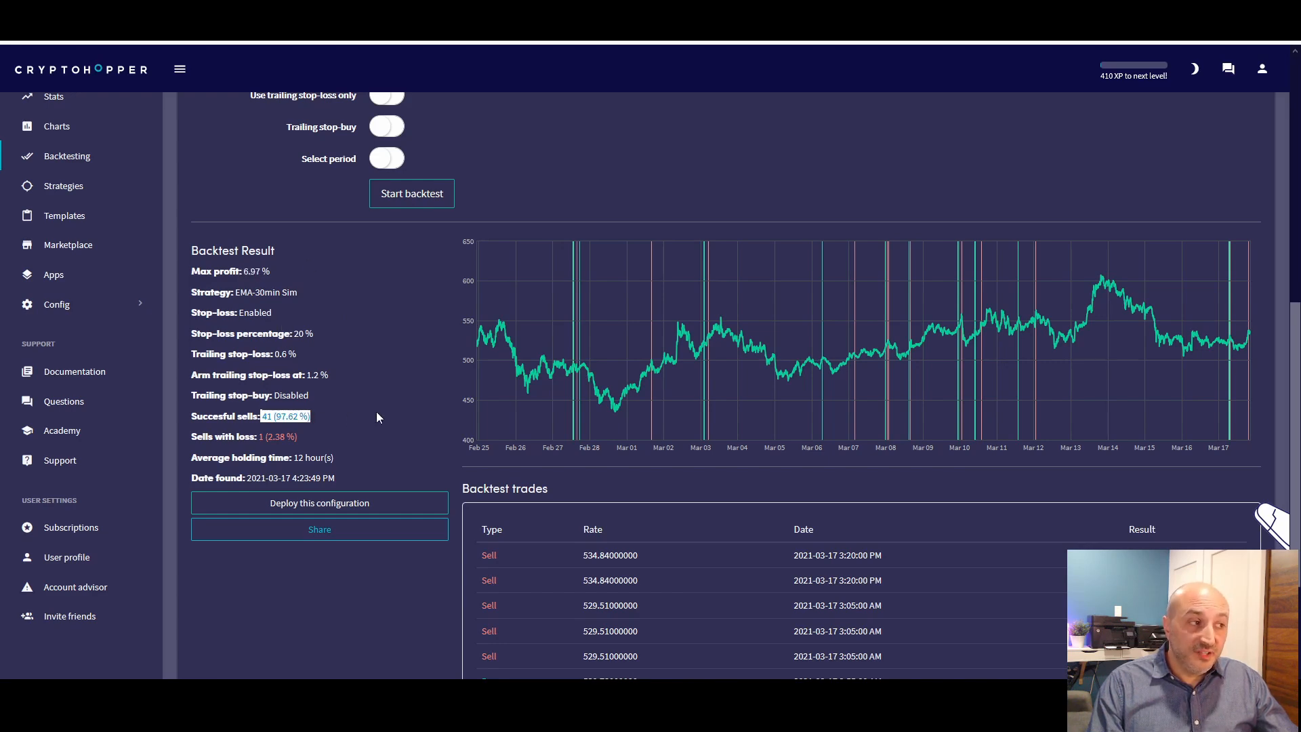
Examine the sells with loss and the individual backtest trades in the EMA-30min Sim result for BCH
left_click_drag(257, 437, 302, 439)
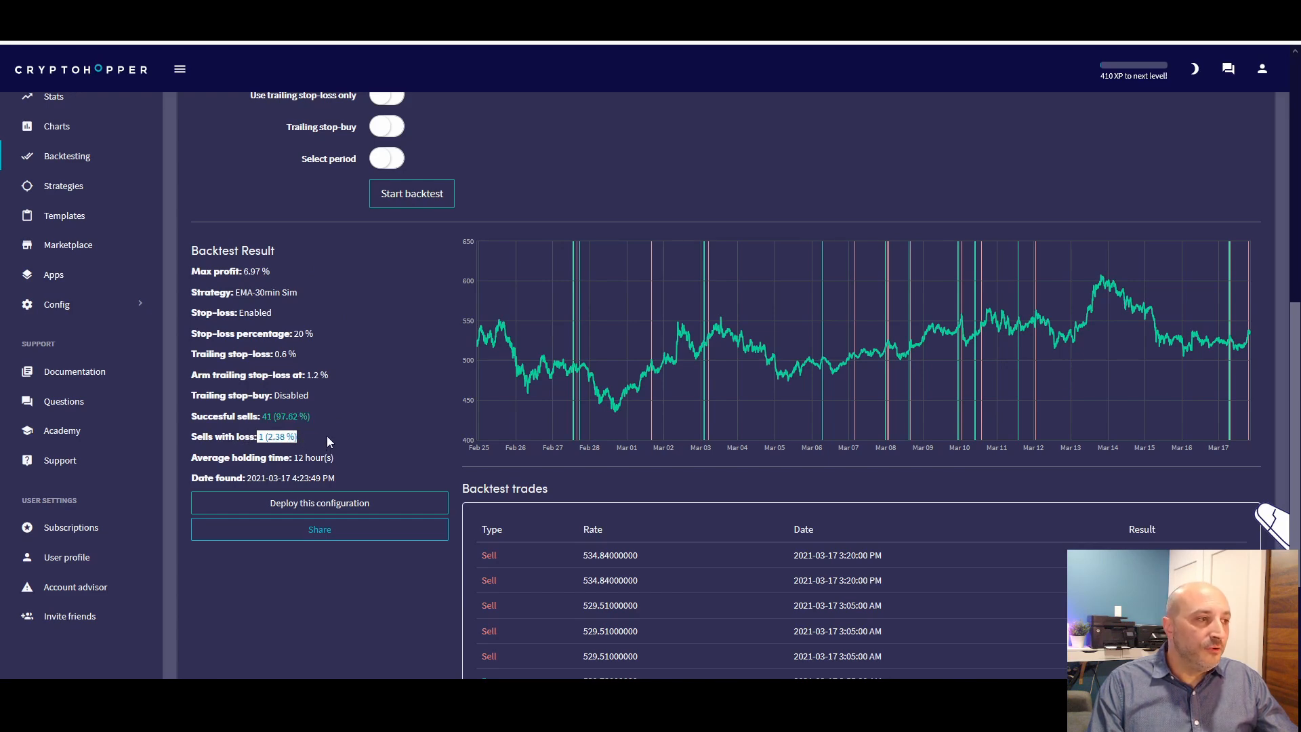
scroll(331, 422, "up", 8)
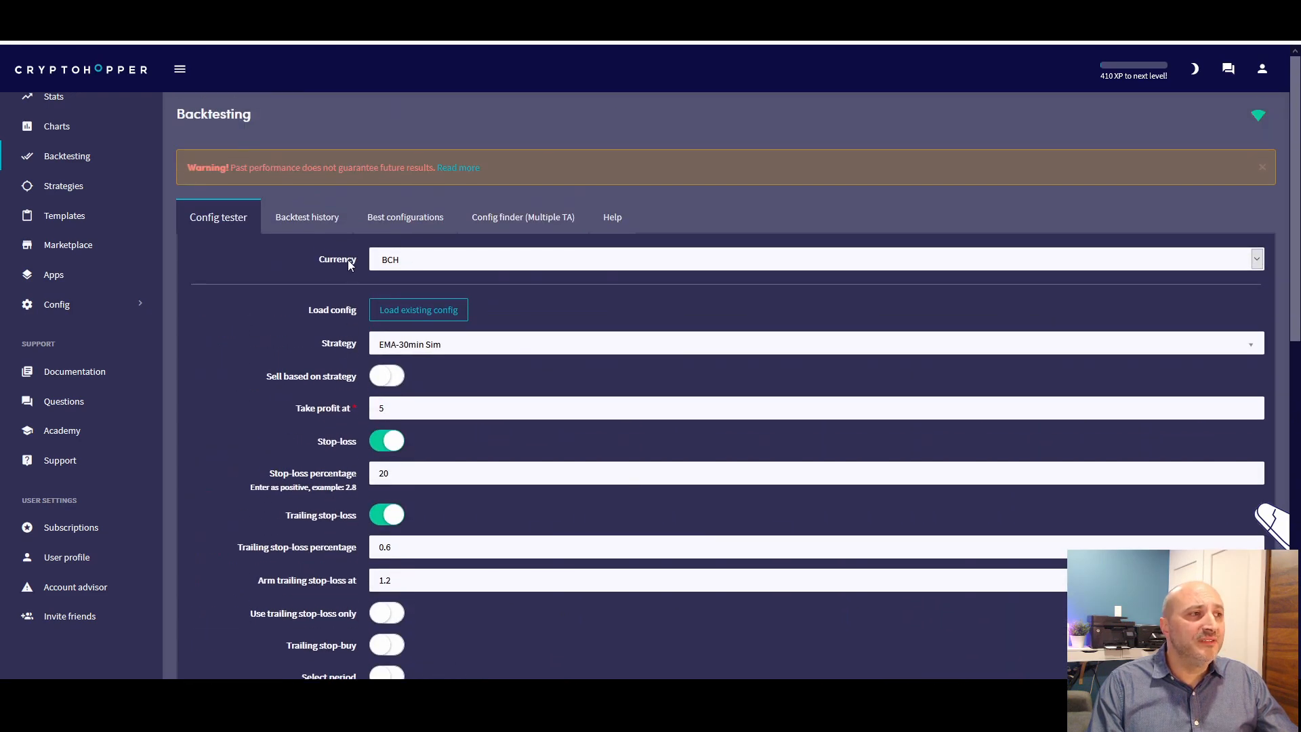
scroll(347, 258, "down", 5)
scroll(290, 298, "down", 4)
scroll(366, 310, "up", 1)
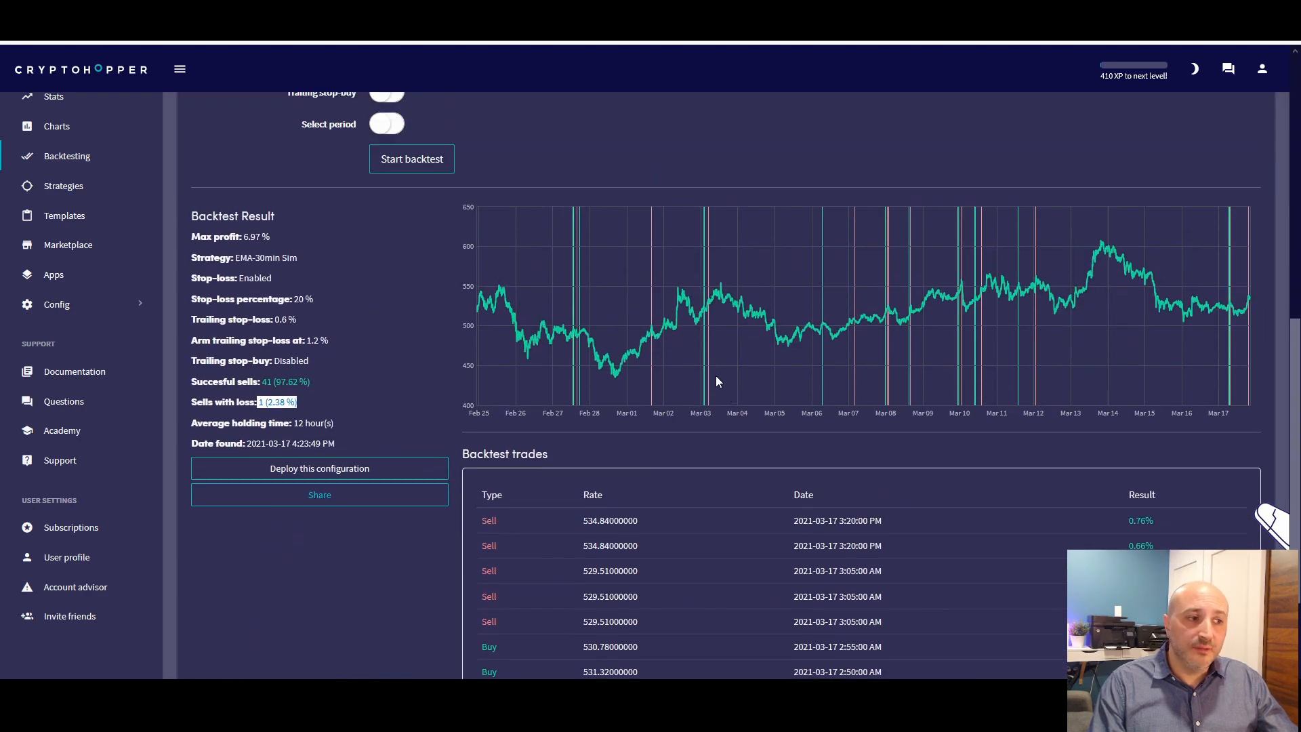
scroll(726, 374, "down", 2)
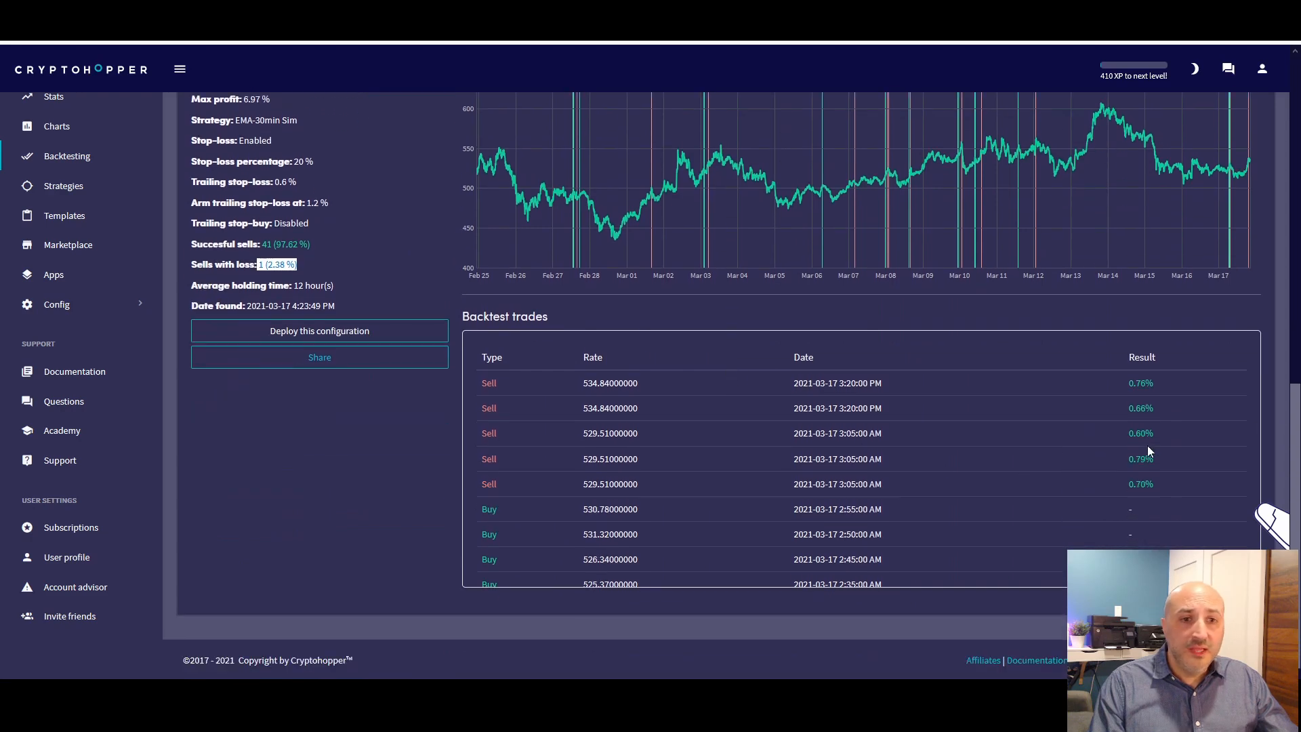
scroll(1136, 448, "down", 1)
scroll(1115, 449, "up", 1)
scroll(1111, 449, "down", 10)
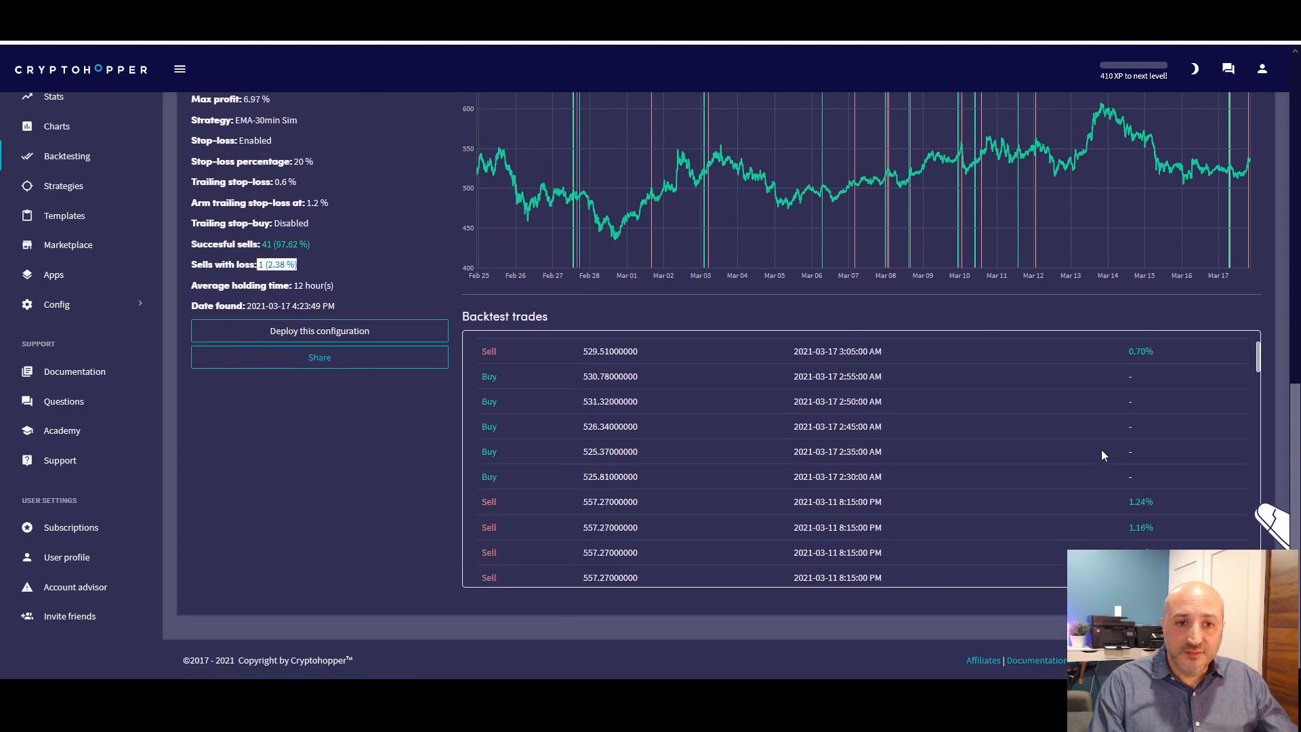
scroll(677, 440, "up", 10)
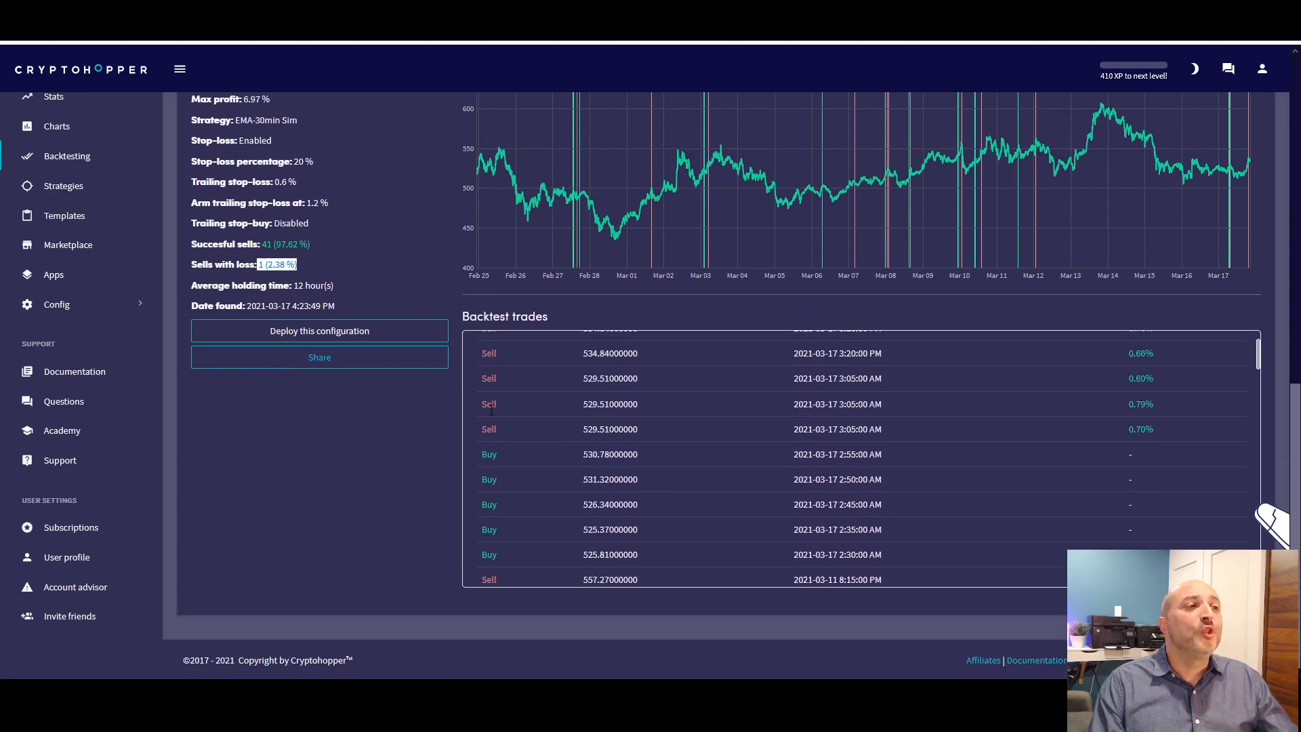
Change the backtest currency to NEO and run the backtest with the EMA-30min Sim strategy
scroll(451, 285, "up", 6)
scroll(451, 298, "up", 4)
left_click(412, 259)
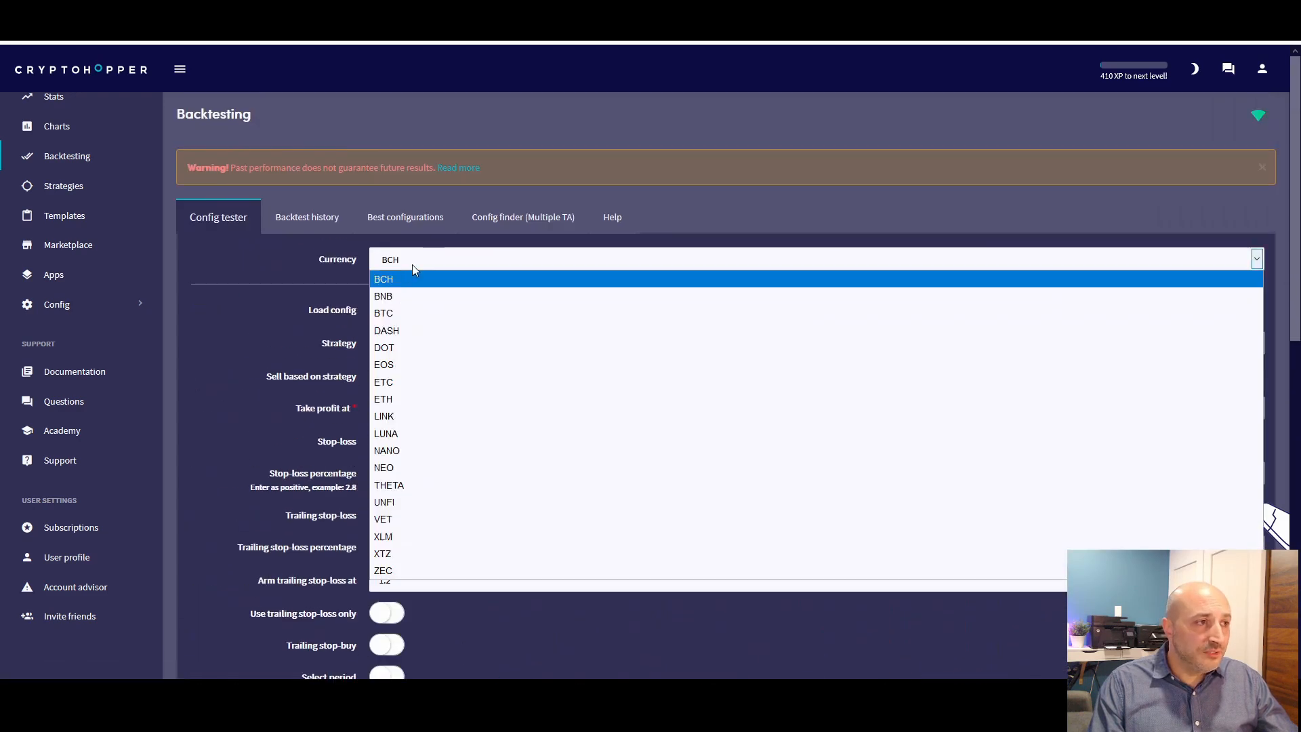
left_click(423, 467)
scroll(255, 402, "down", 6)
left_click(404, 397)
scroll(609, 407, "down", 3)
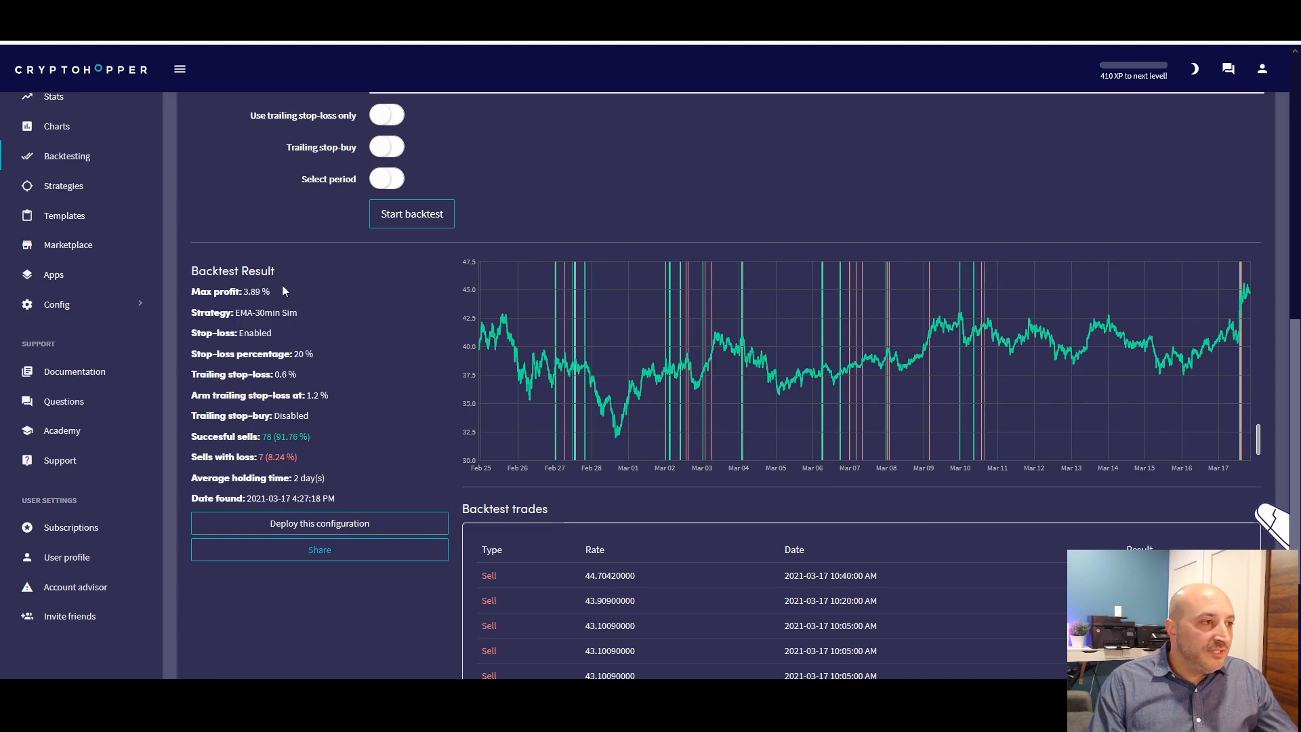
Examine the max profit, successful sells and sells with loss in the NEO backtest result
left_click_drag(256, 291, 271, 292)
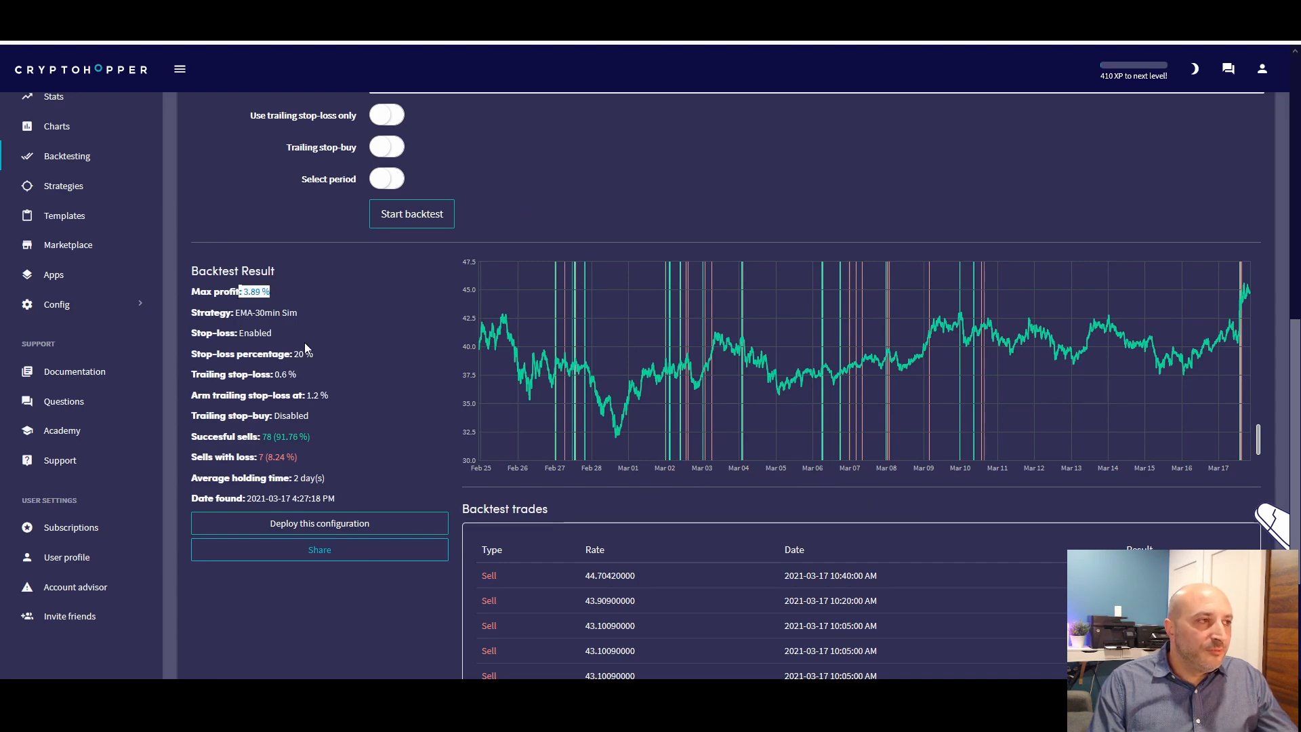
left_click_drag(257, 437, 361, 443)
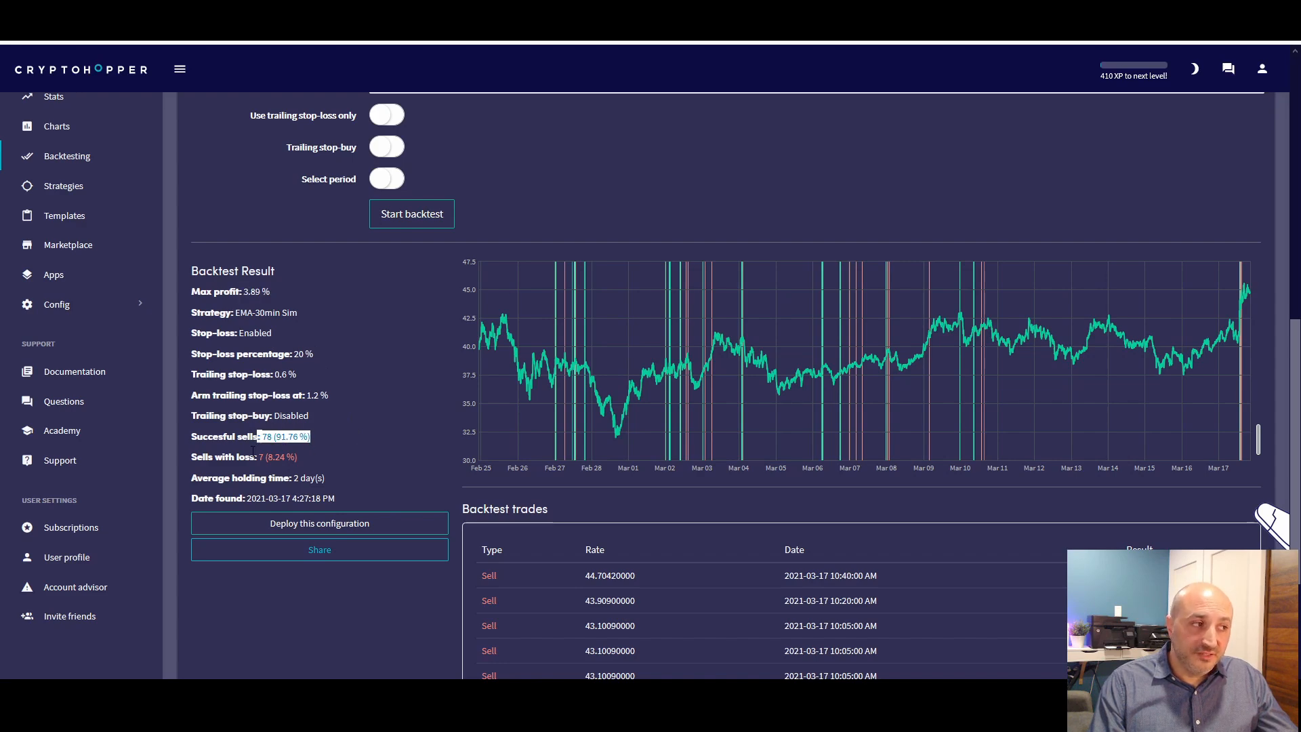
left_click_drag(235, 457, 319, 461)
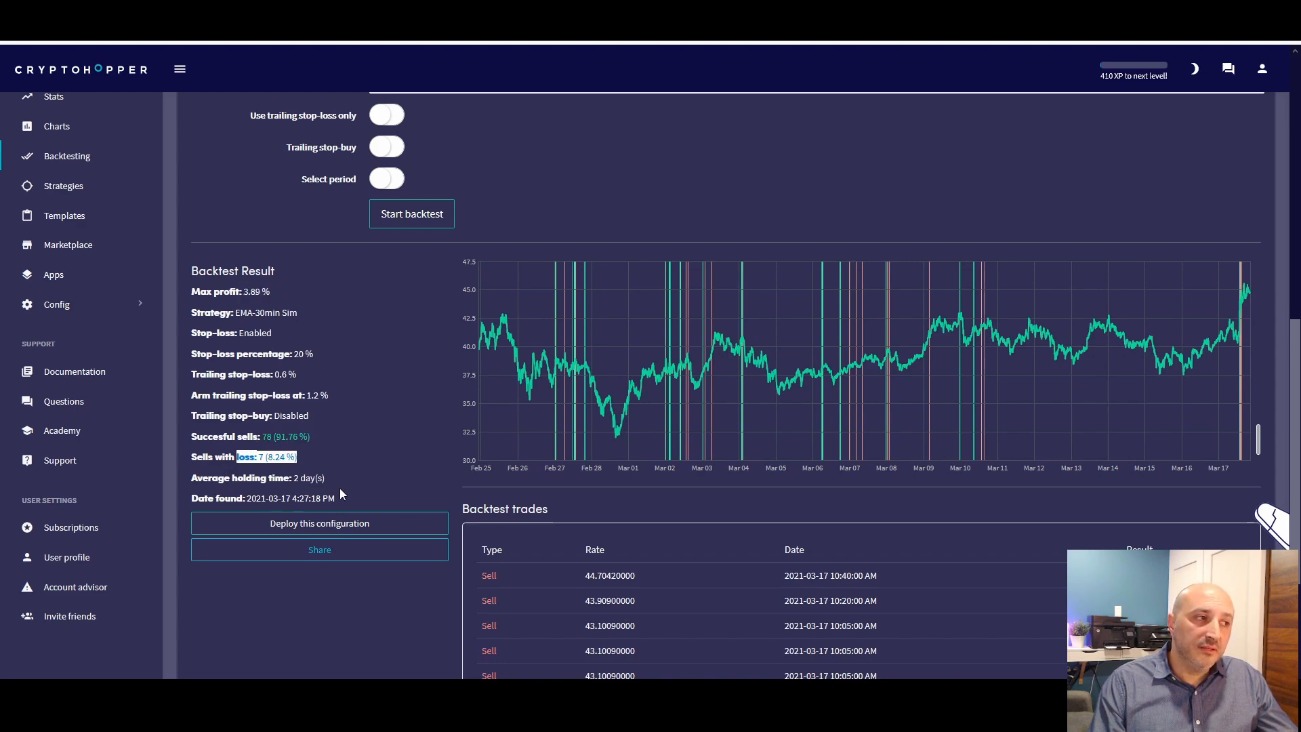
left_click(319, 460)
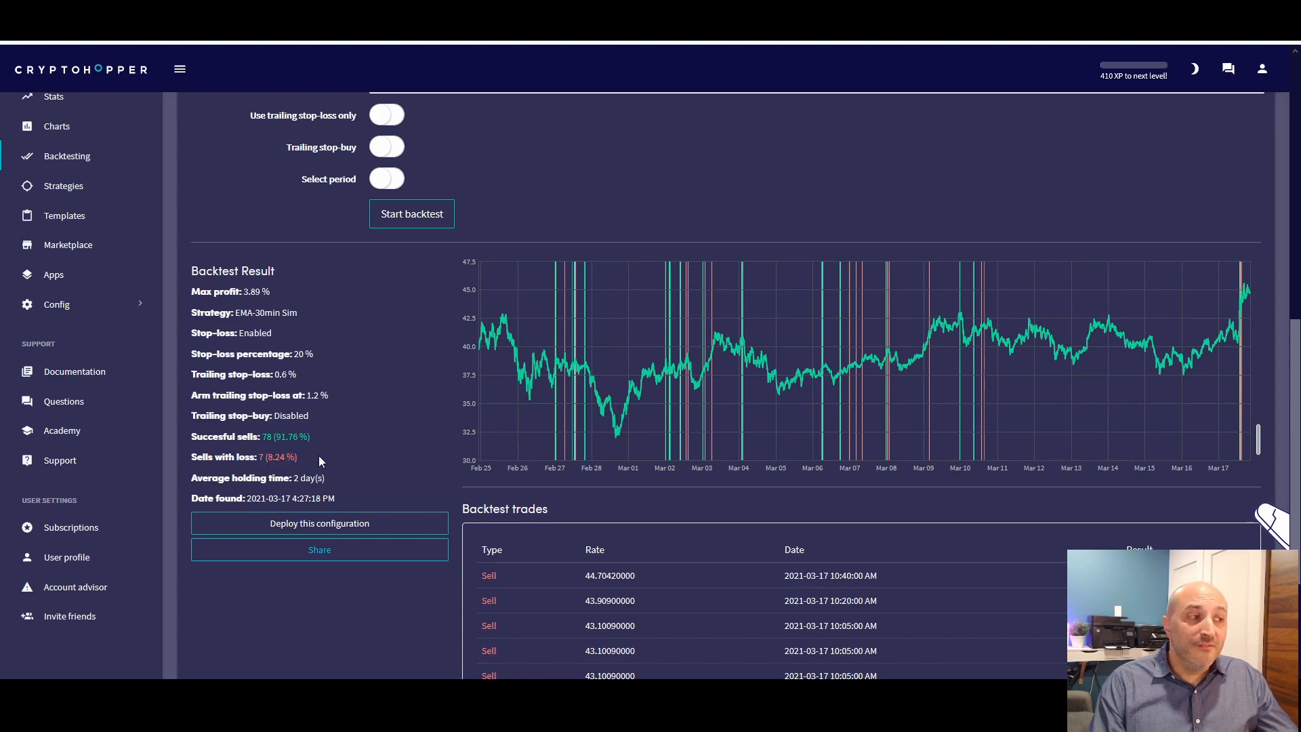
left_click_drag(253, 456, 363, 460)
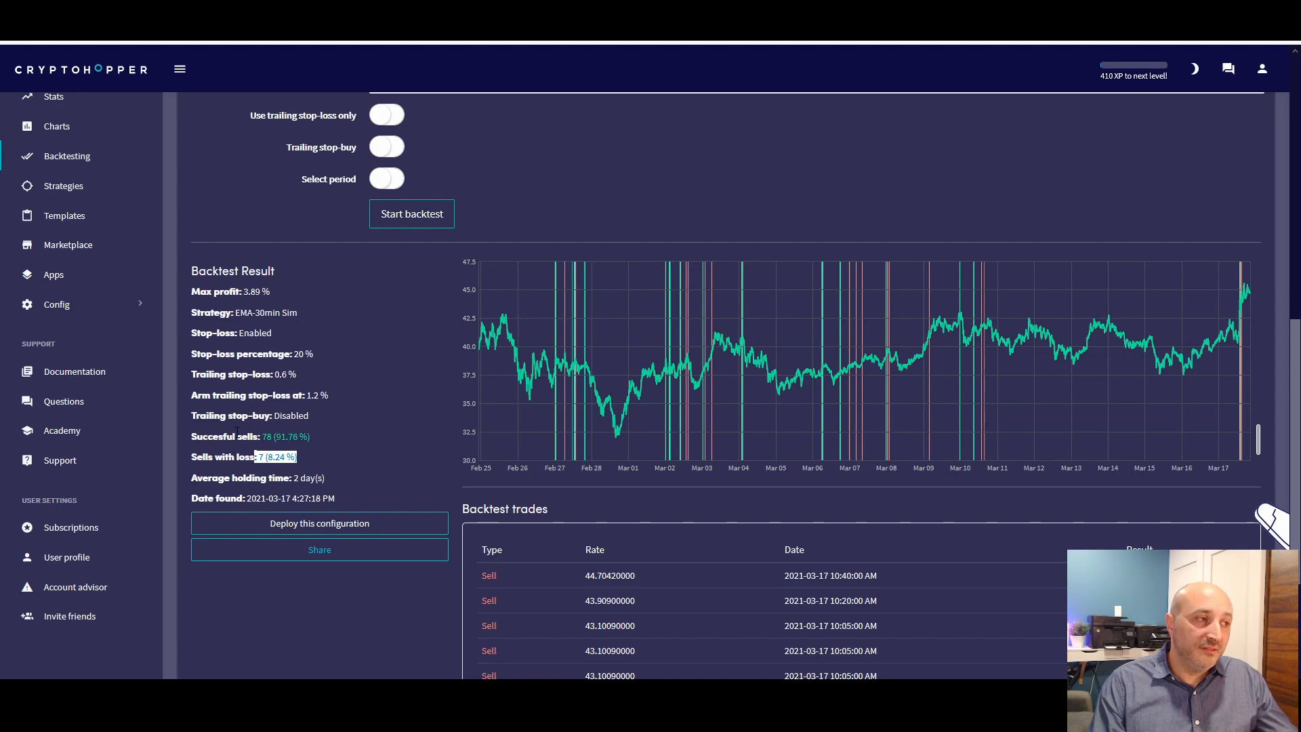
Review the individual buy and sell results in the NEO backtest trades list
scroll(1097, 583, "down", 6)
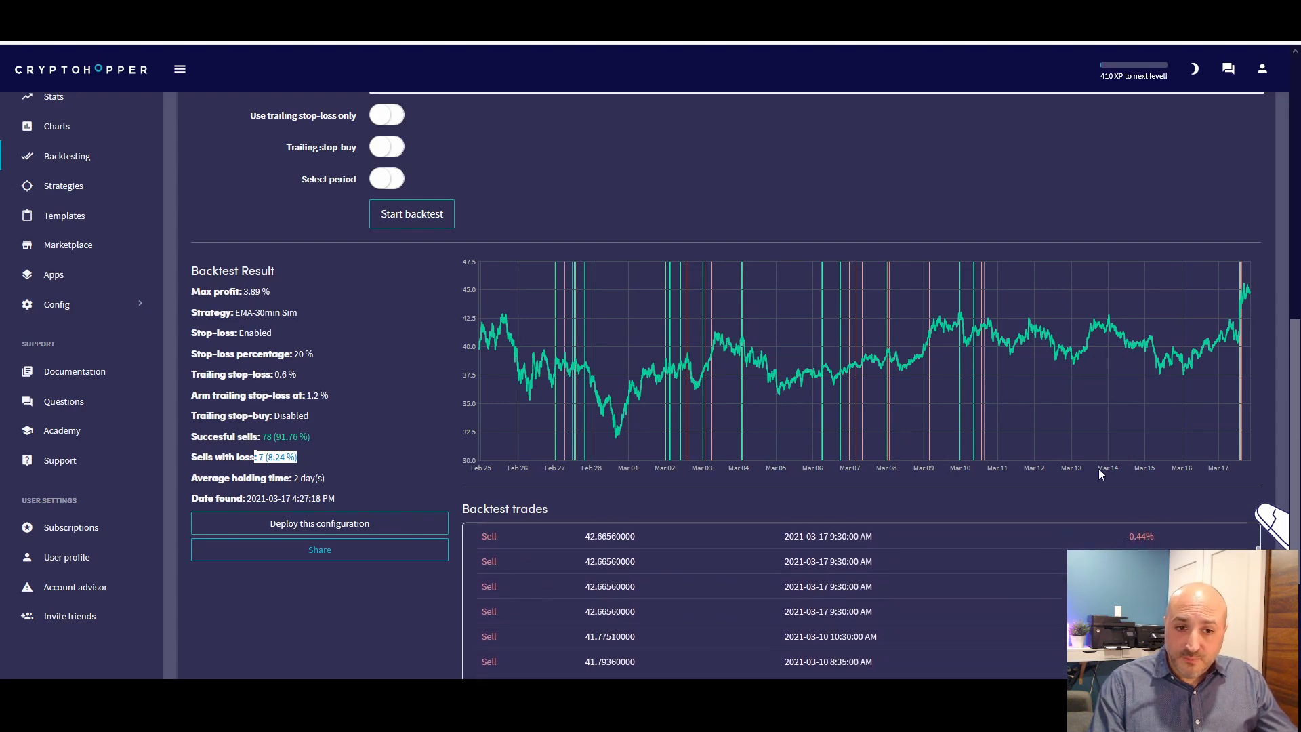
scroll(1096, 486, "down", 3)
scroll(1099, 470, "down", 6)
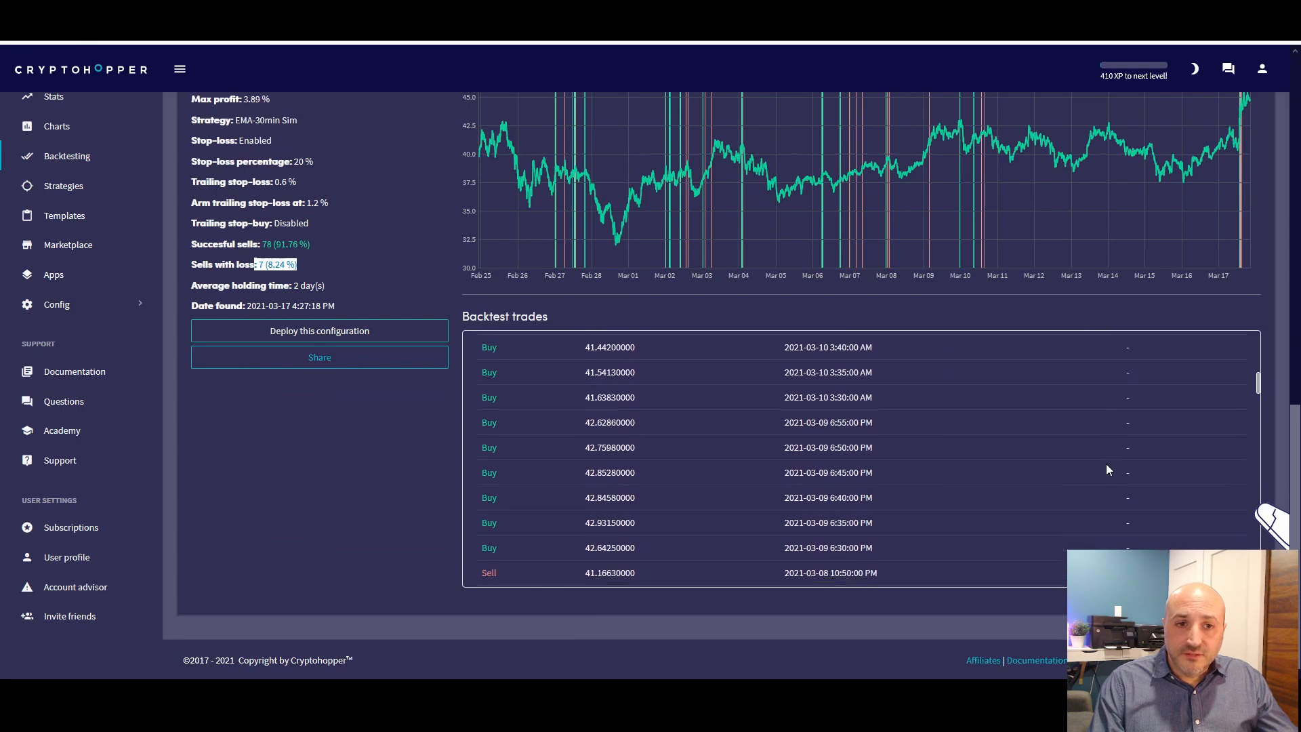
scroll(1105, 464, "down", 3)
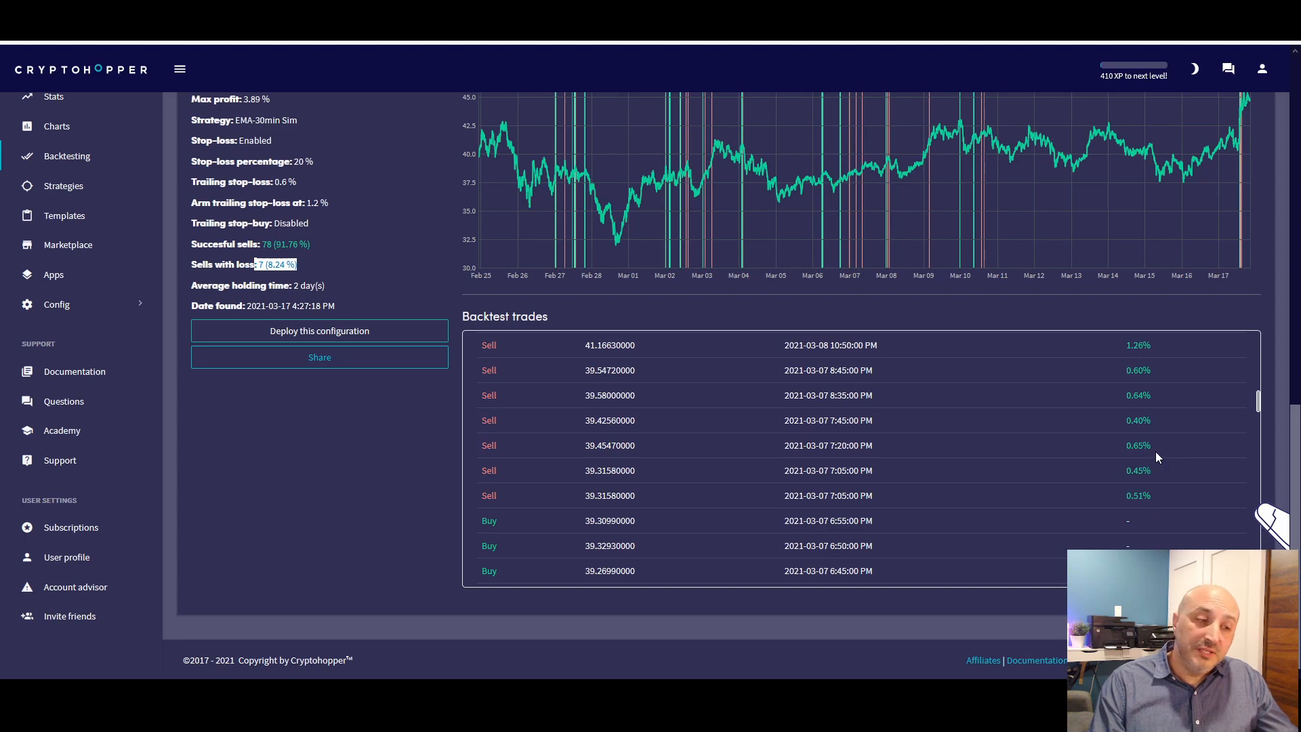
scroll(1156, 451, "up", 1)
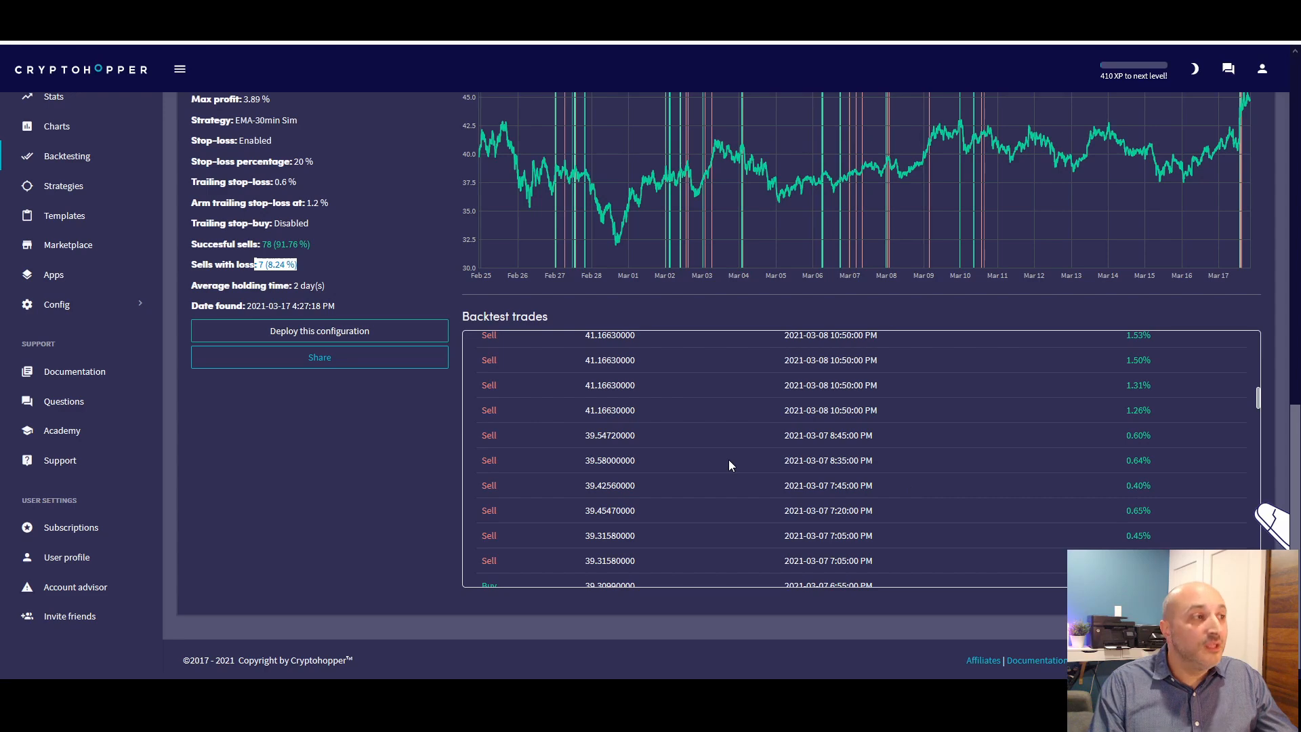
scroll(1077, 439, "up", 2)
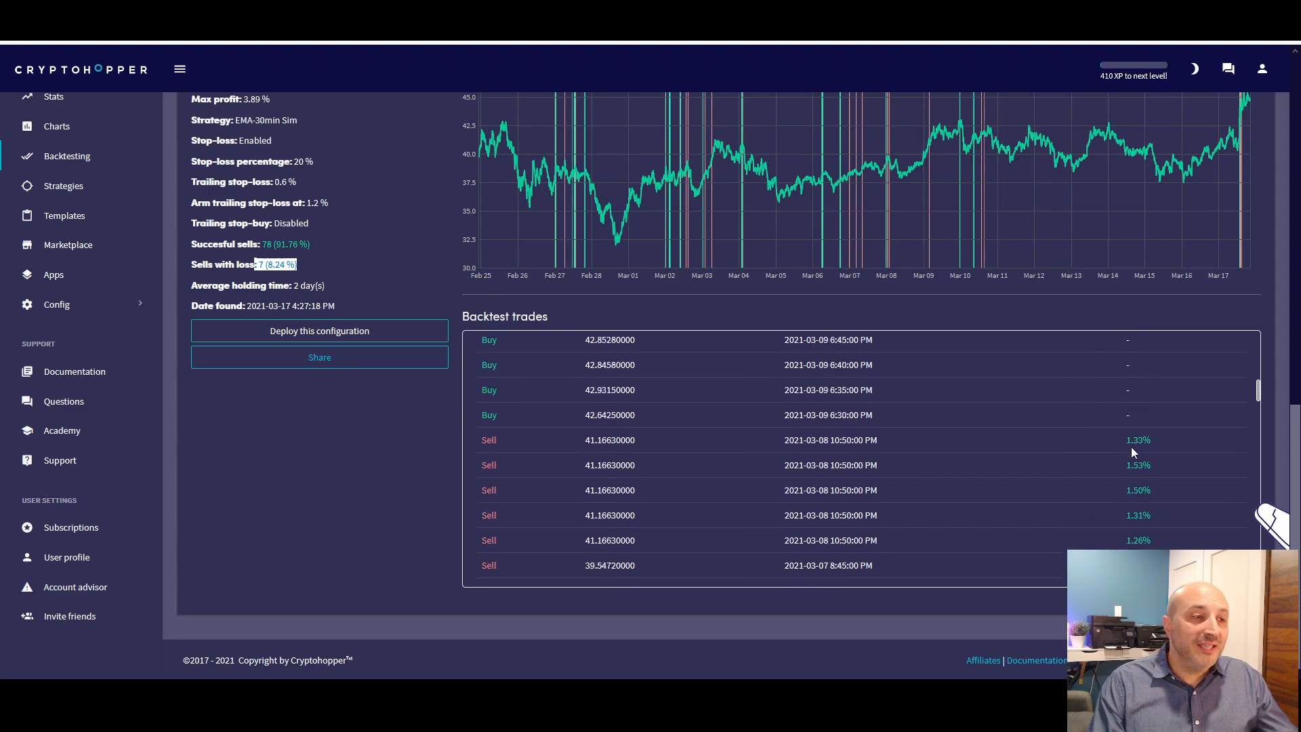
scroll(1030, 443, "up", 3)
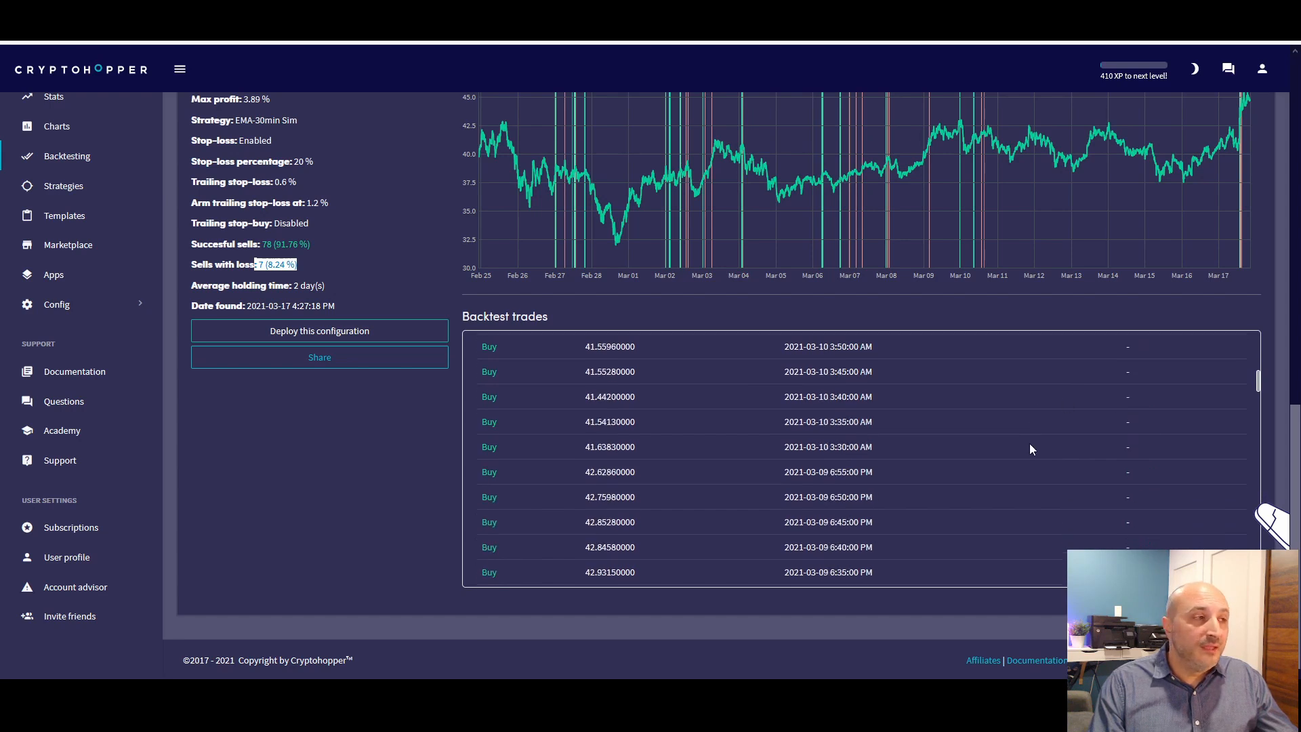
scroll(928, 461, "up", 3)
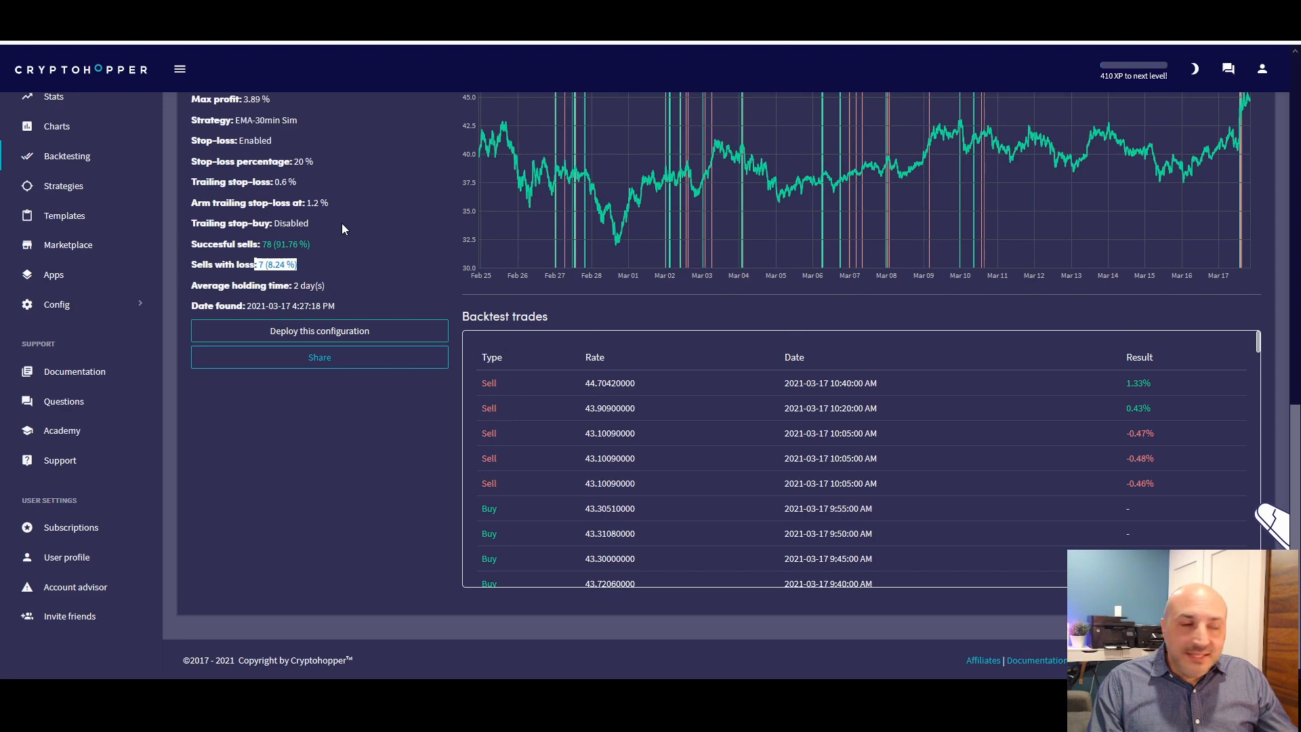
Open the EMA-30min Sim strategy for editing from the list of own strategies
left_click(62, 187)
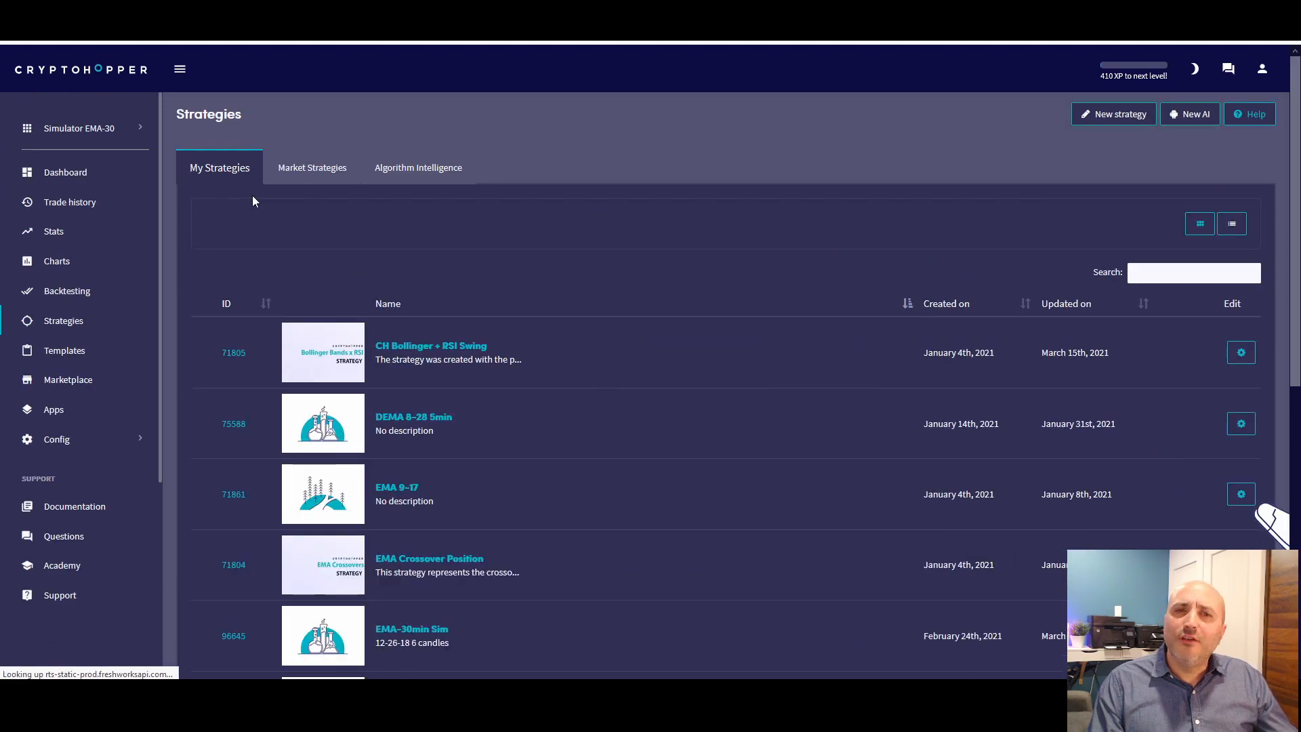
scroll(529, 395, "down", 3)
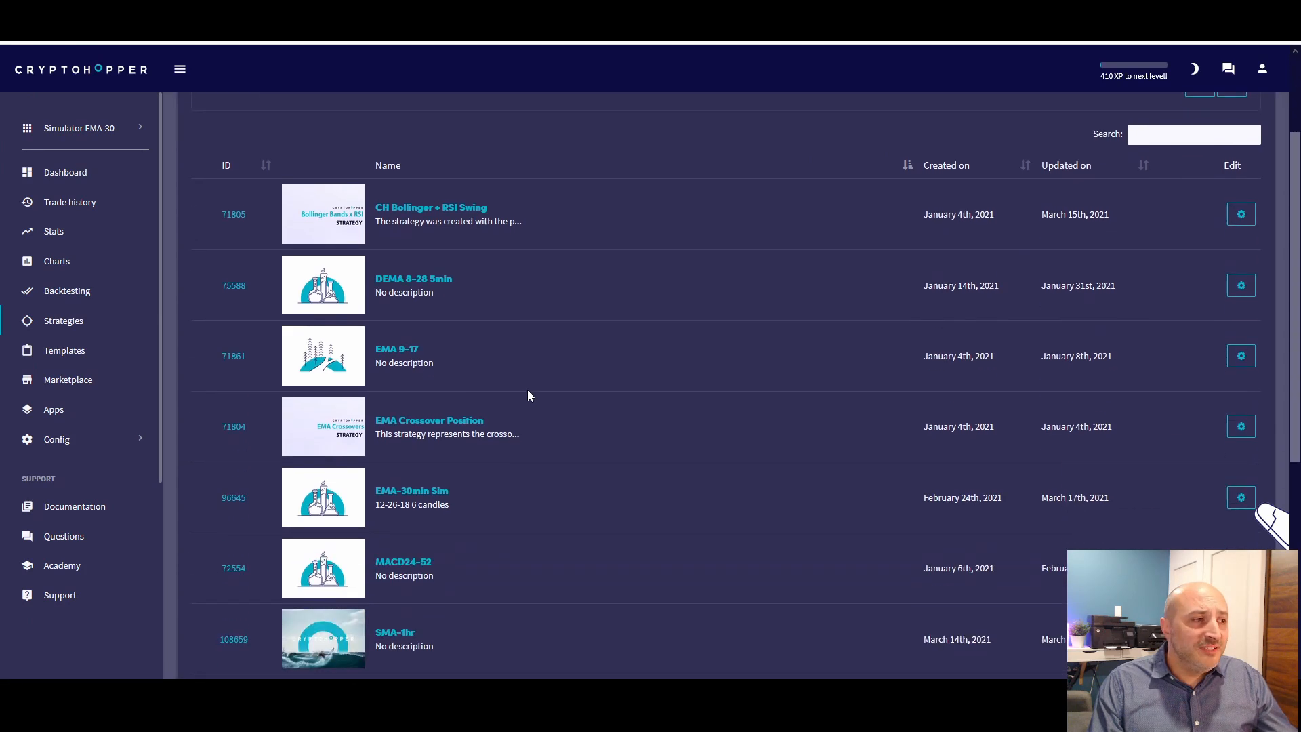
scroll(501, 424, "down", 1)
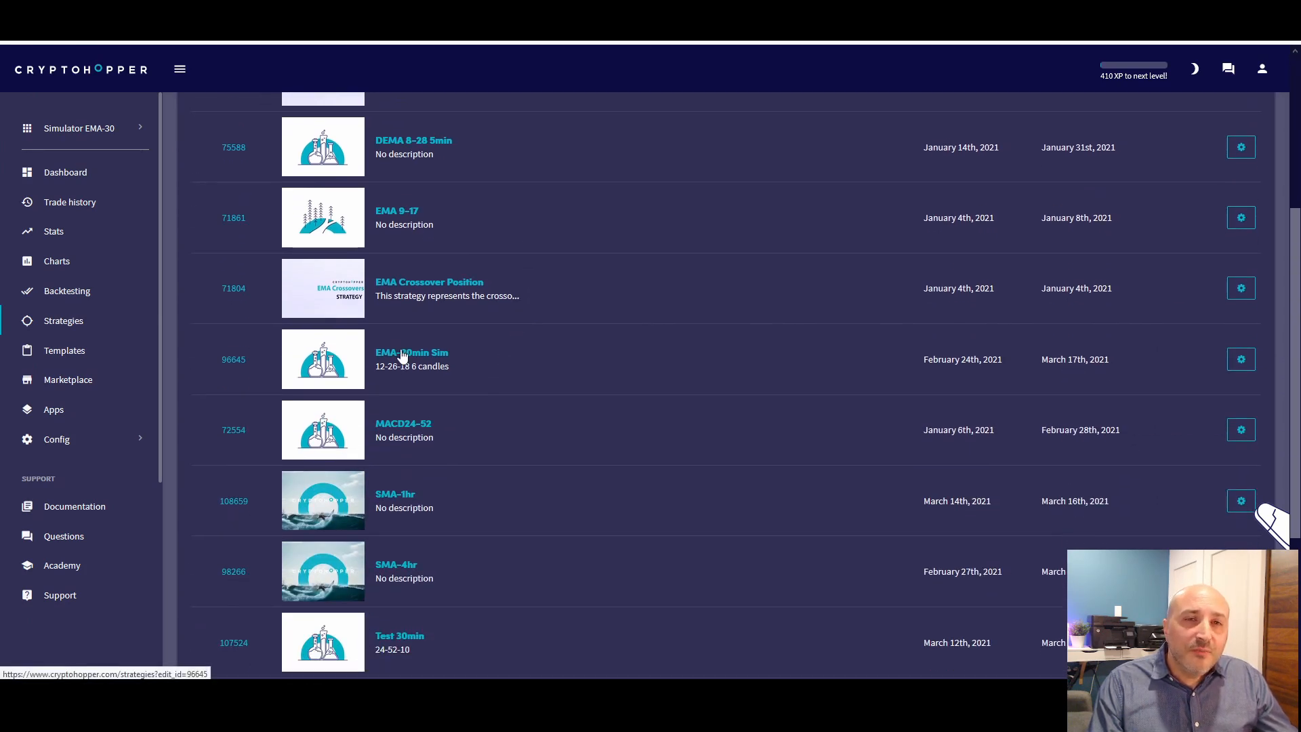
left_click(402, 354)
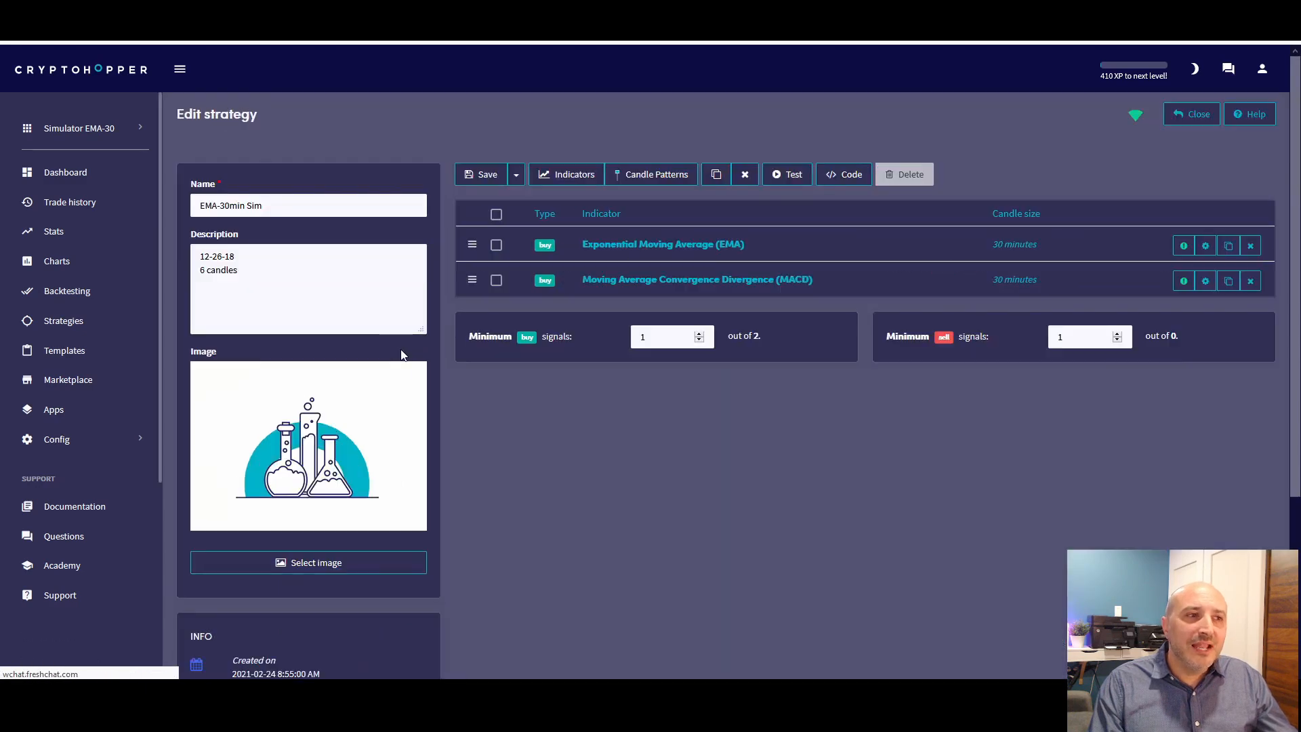
Review the settings of the strategy's Exponential Moving Average and MACD buy indicators, closing each without changes
left_click(652, 243)
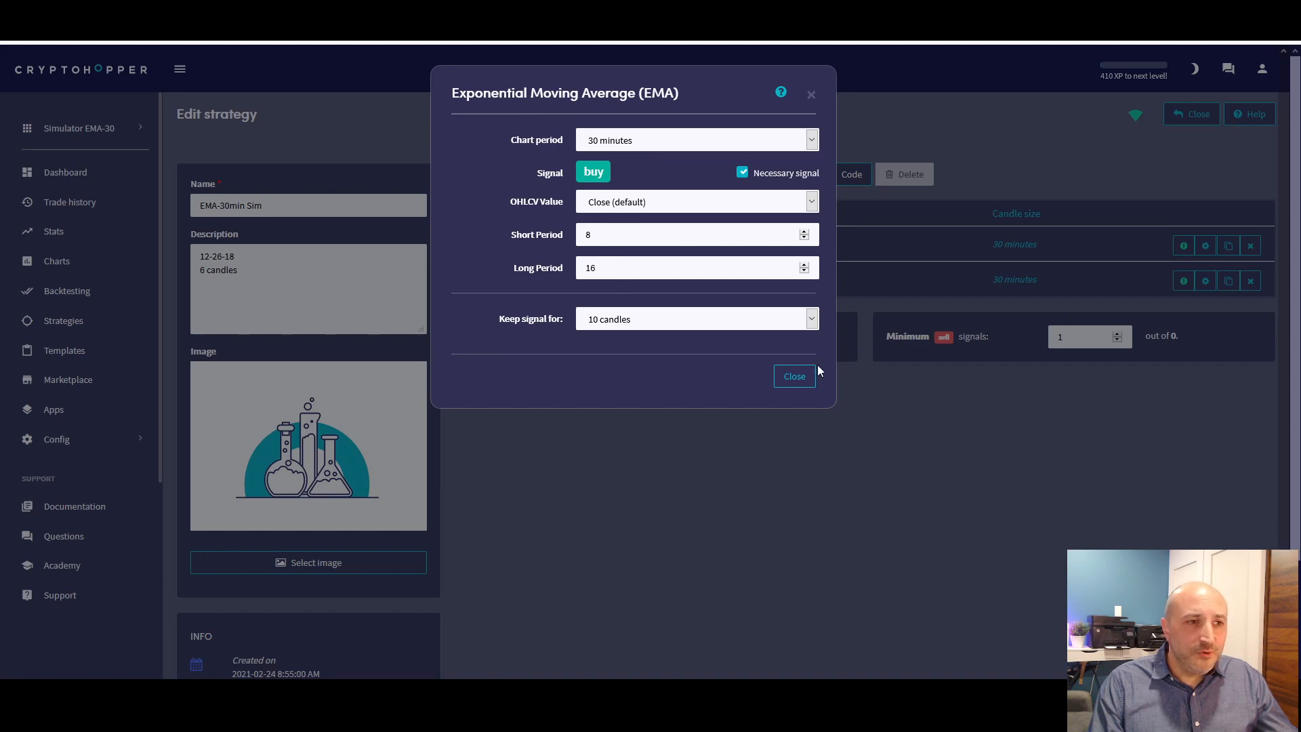
left_click(794, 377)
left_click(640, 280)
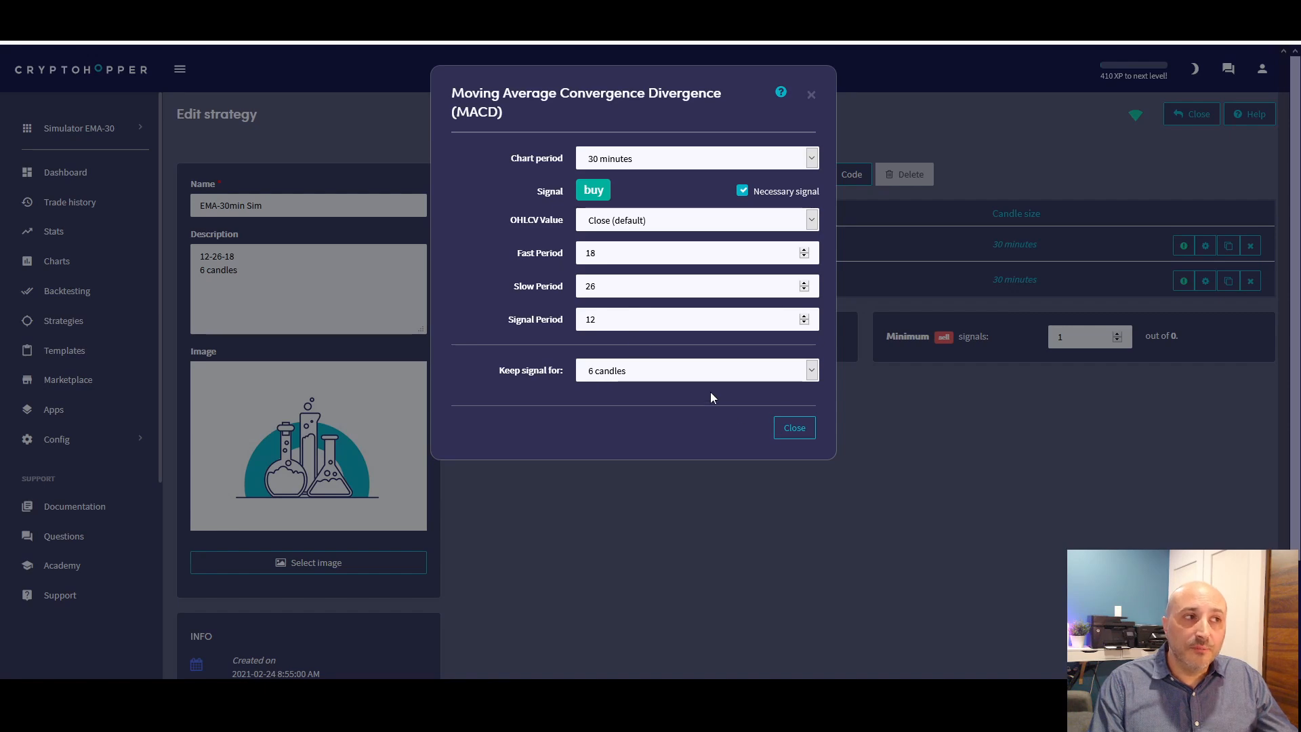
left_click(786, 426)
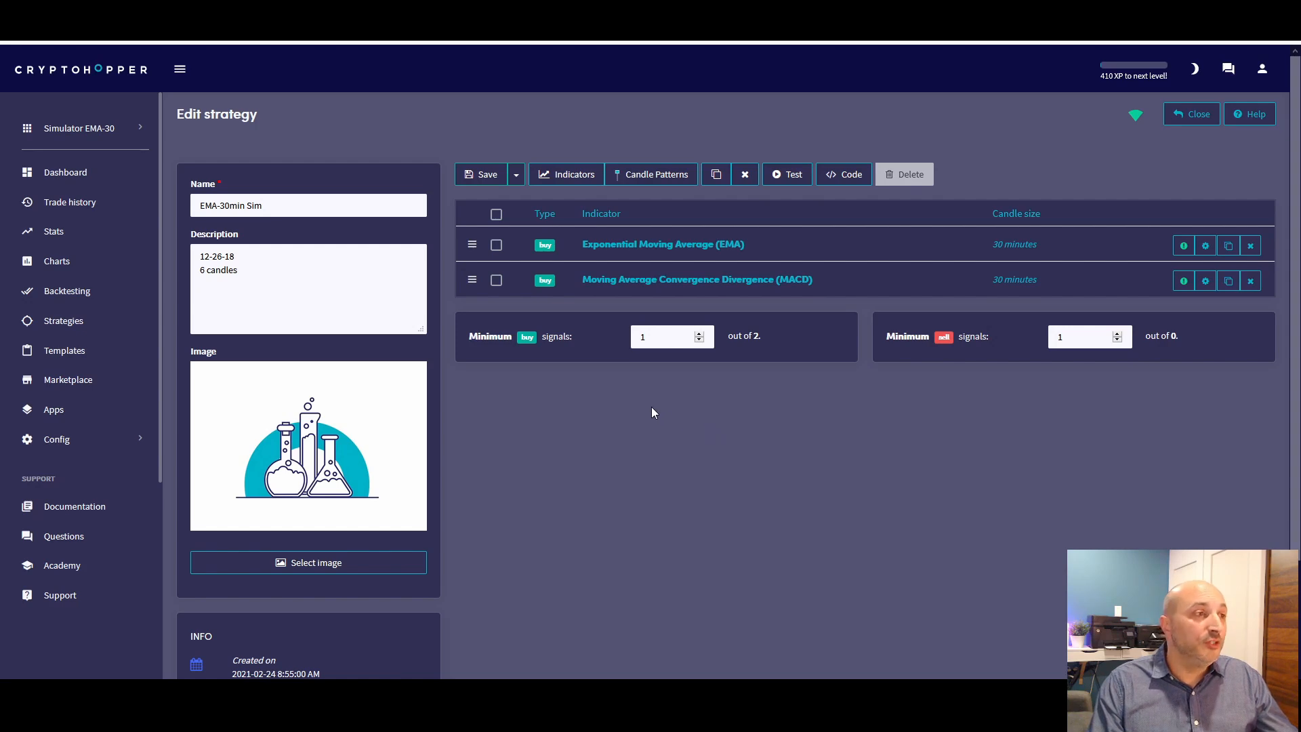
Switch to the Simulator2 Boll hopper and review its open positions and latest sells on the dashboard
left_click(81, 128)
left_click(81, 128)
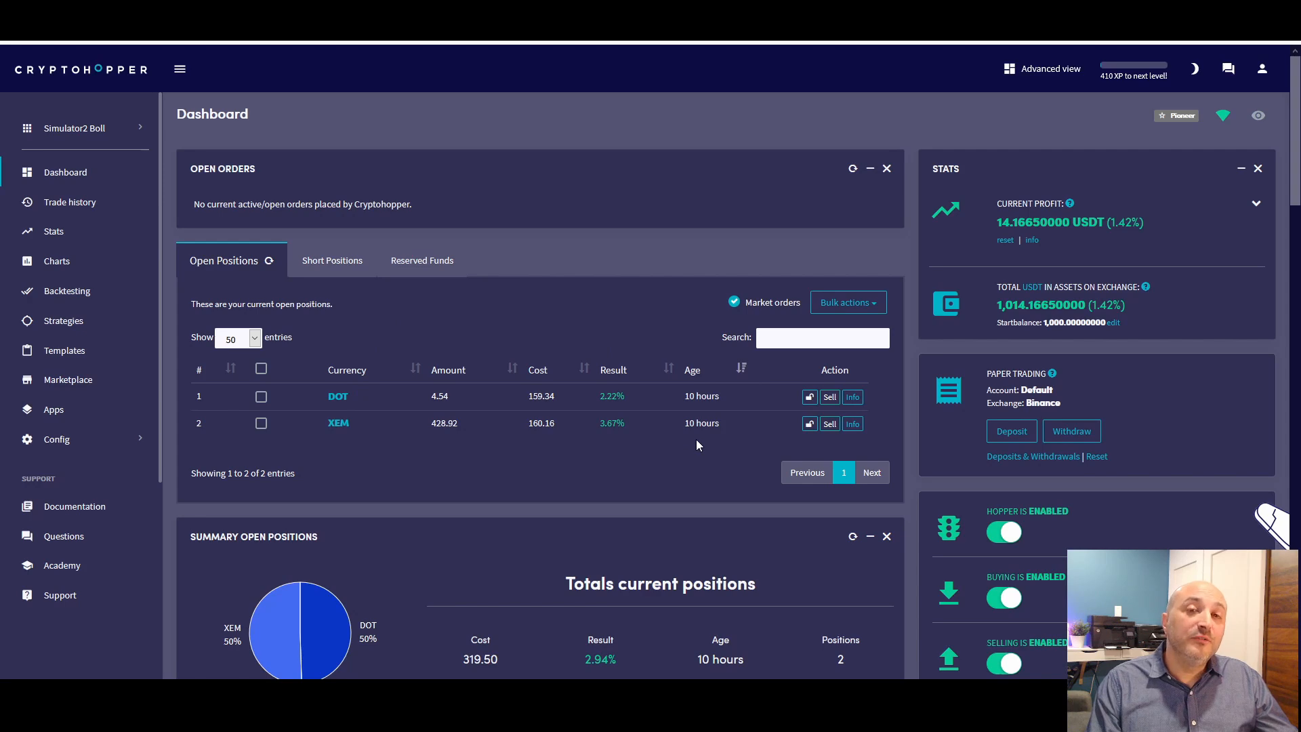
scroll(695, 439, "down", 2)
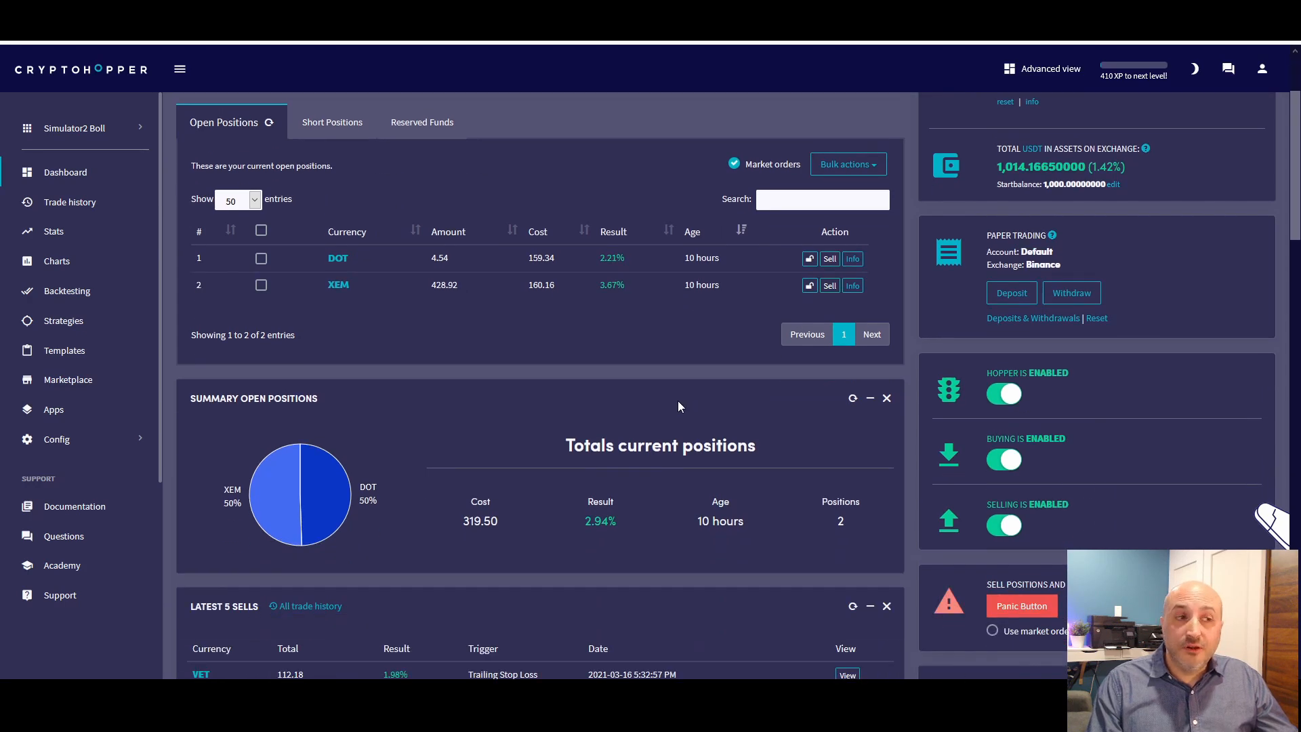
scroll(678, 402, "down", 1)
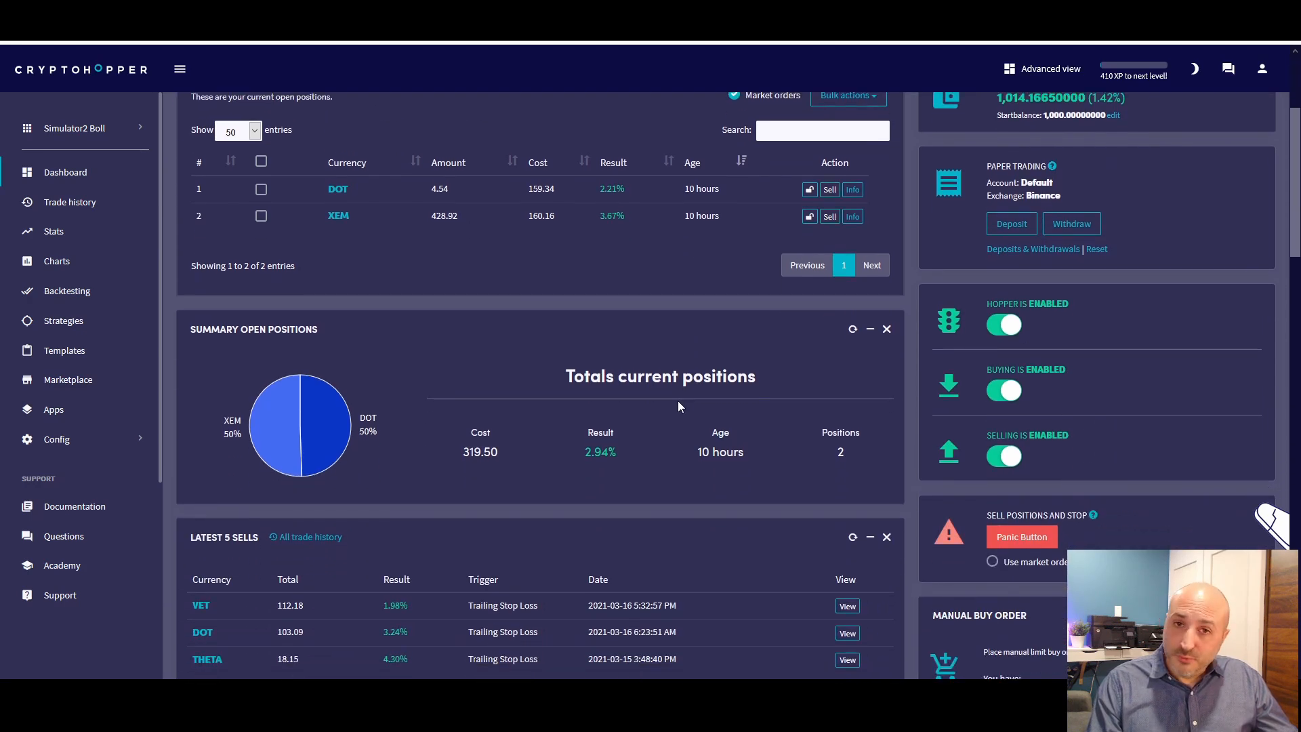
scroll(678, 400, "up", 2)
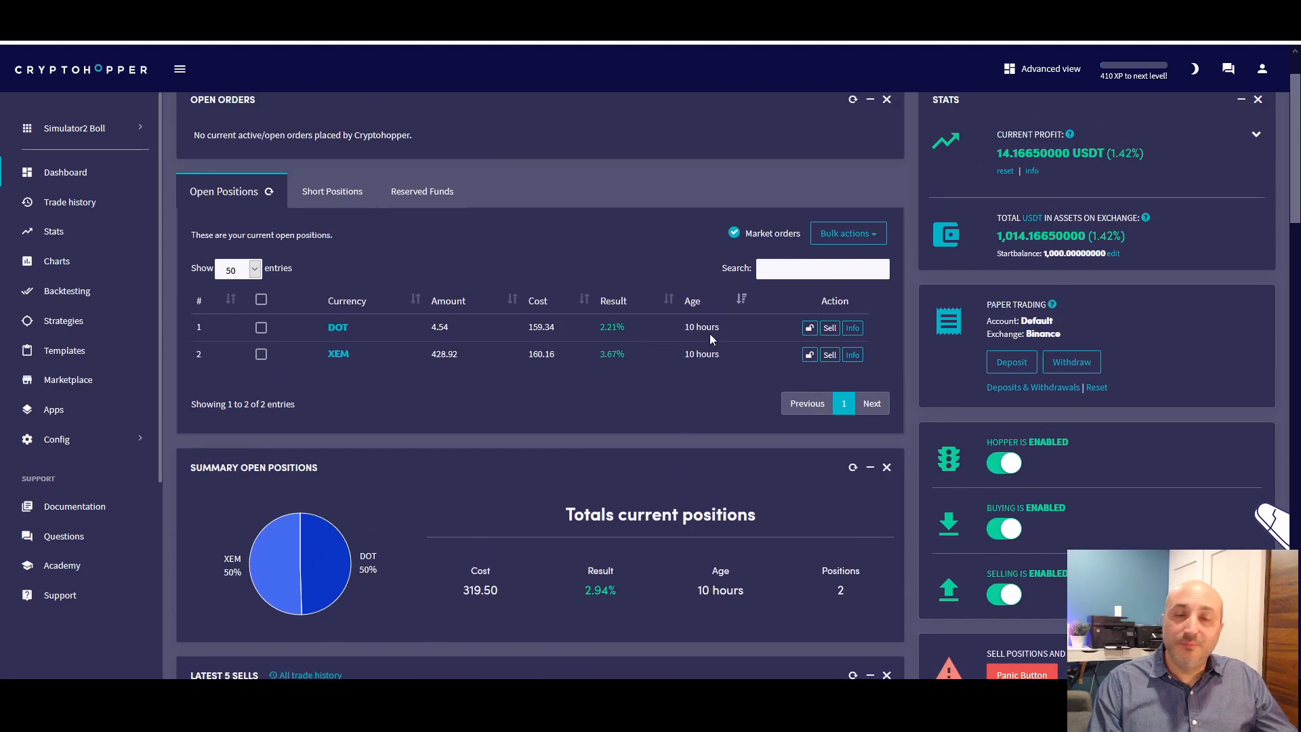